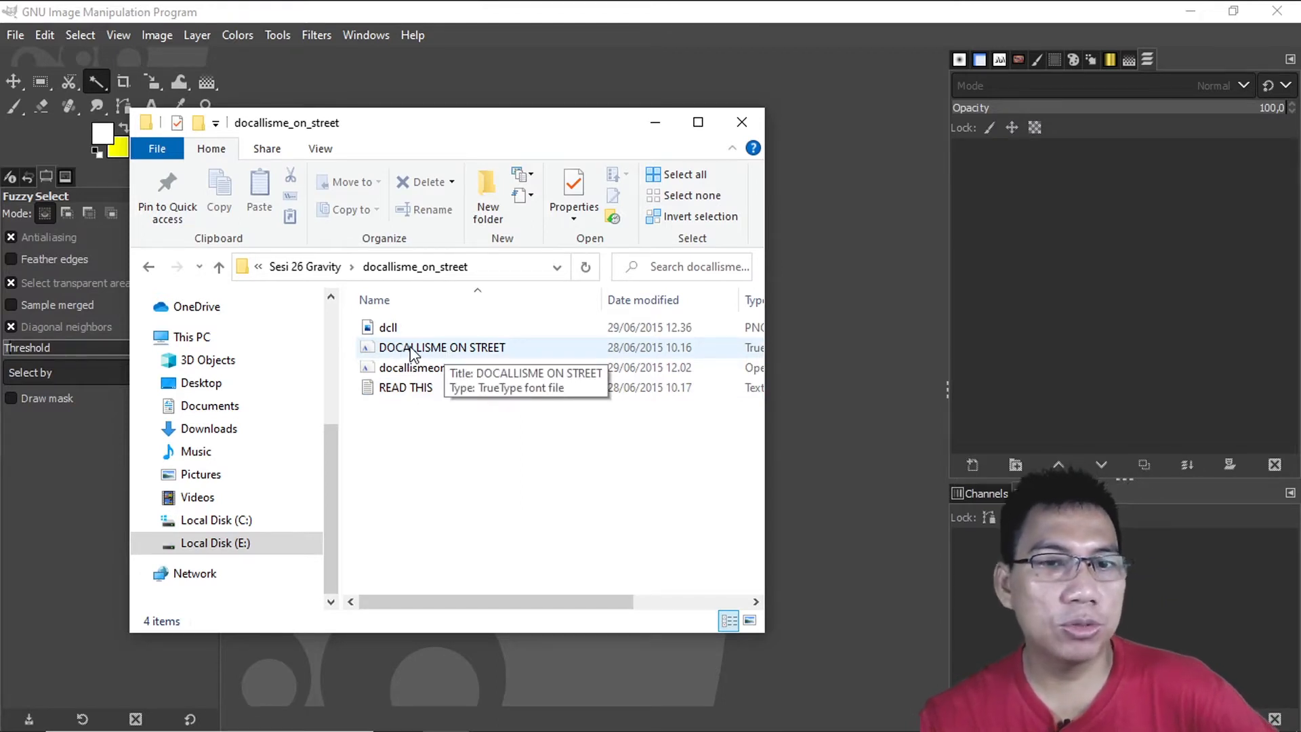
pyautogui.click(411, 350)
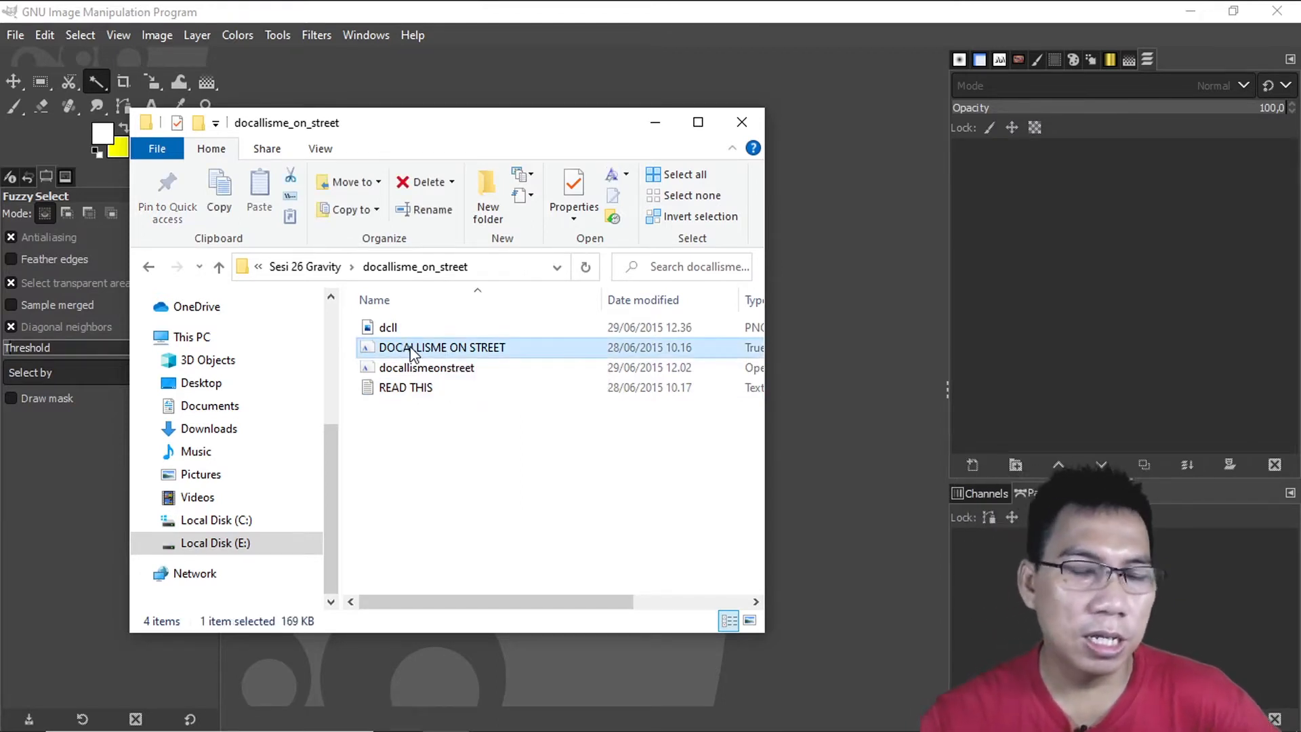
pyautogui.rightClick(412, 349)
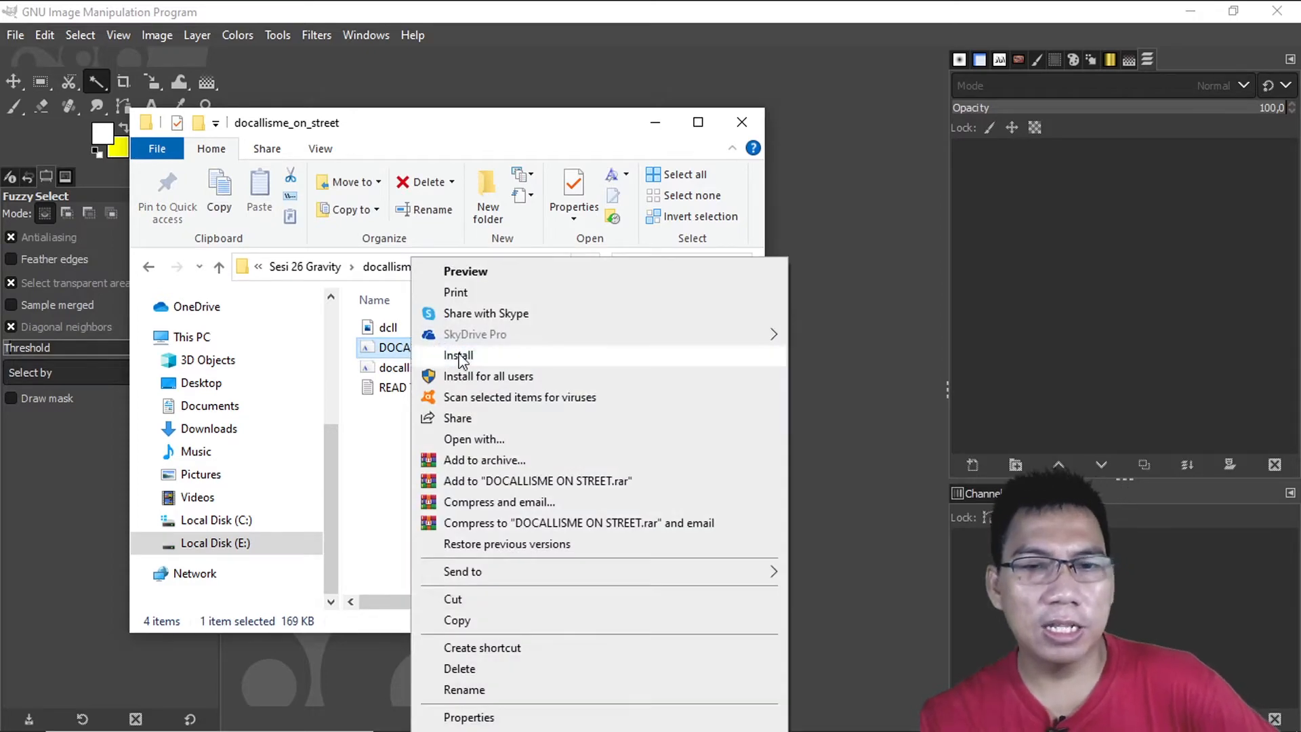
pyautogui.click(384, 419)
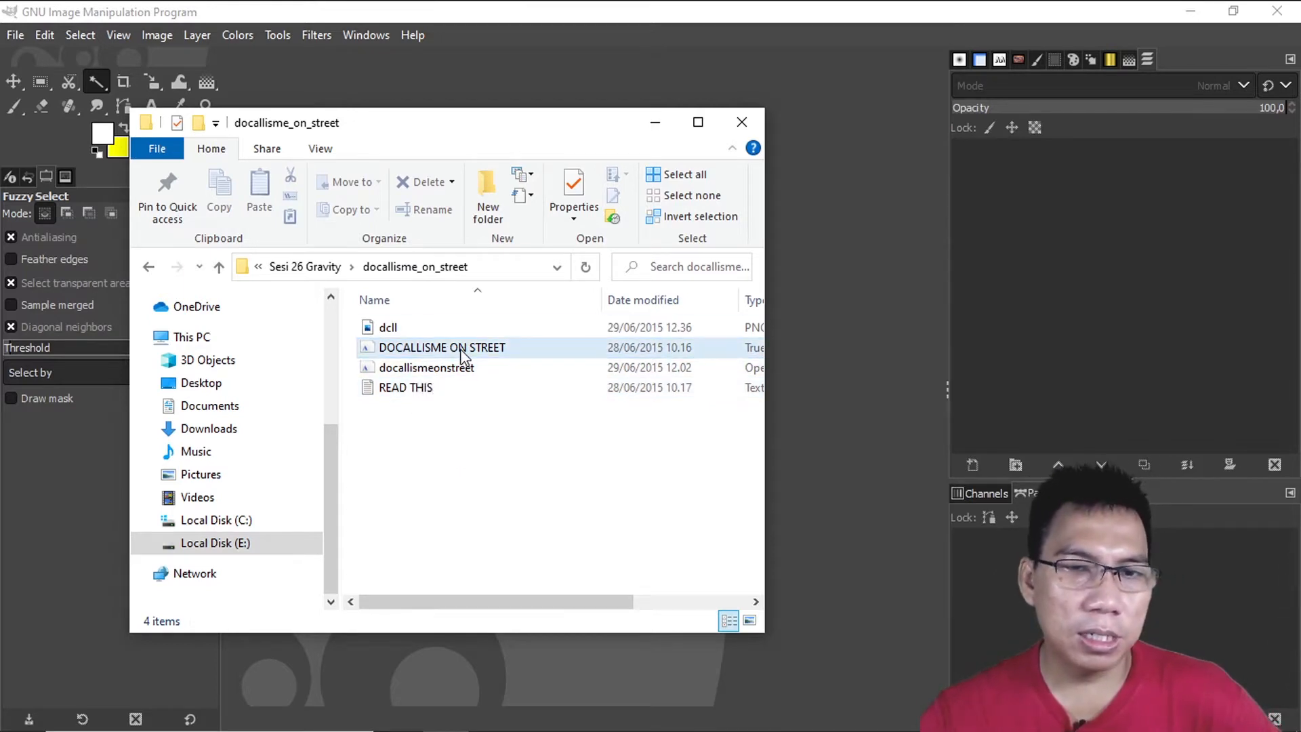
# - Install the DOCALLISME ON STREET TrueType font, replacing the installed version
pyautogui.doubleClick(434, 347)
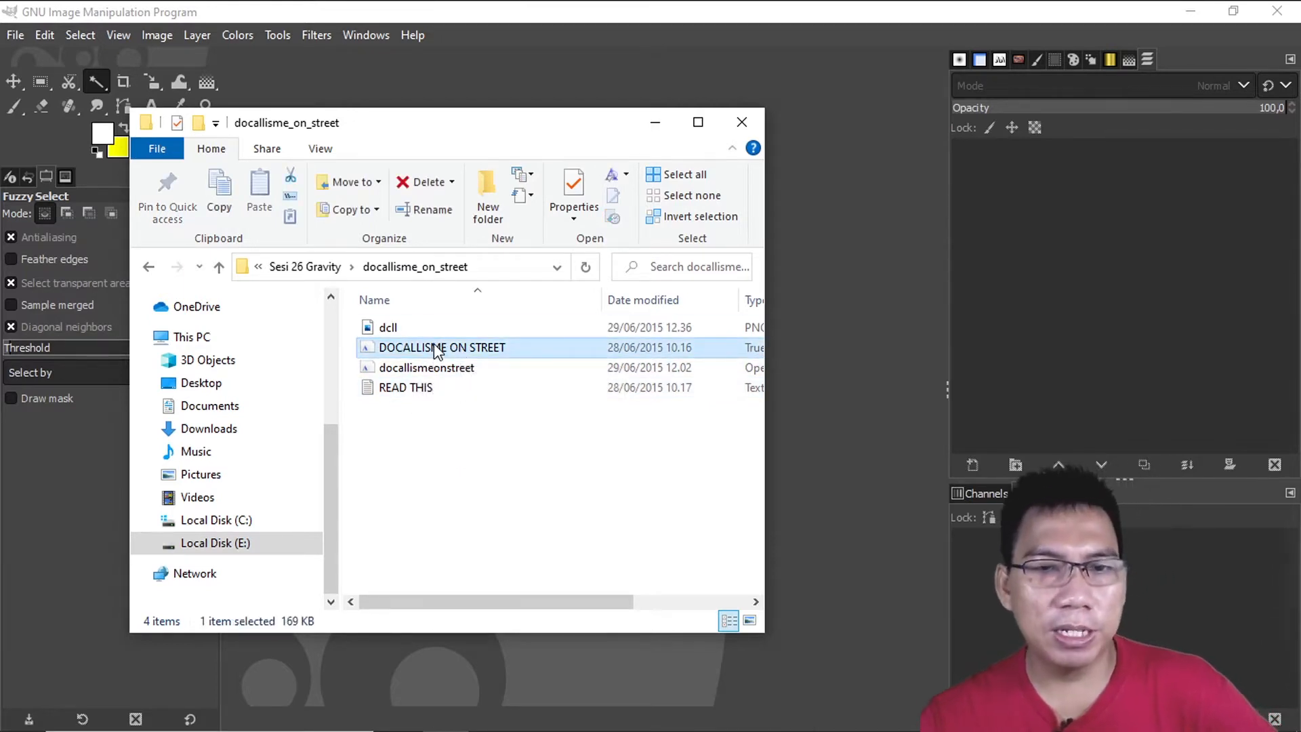
pyautogui.rightClick(434, 348)
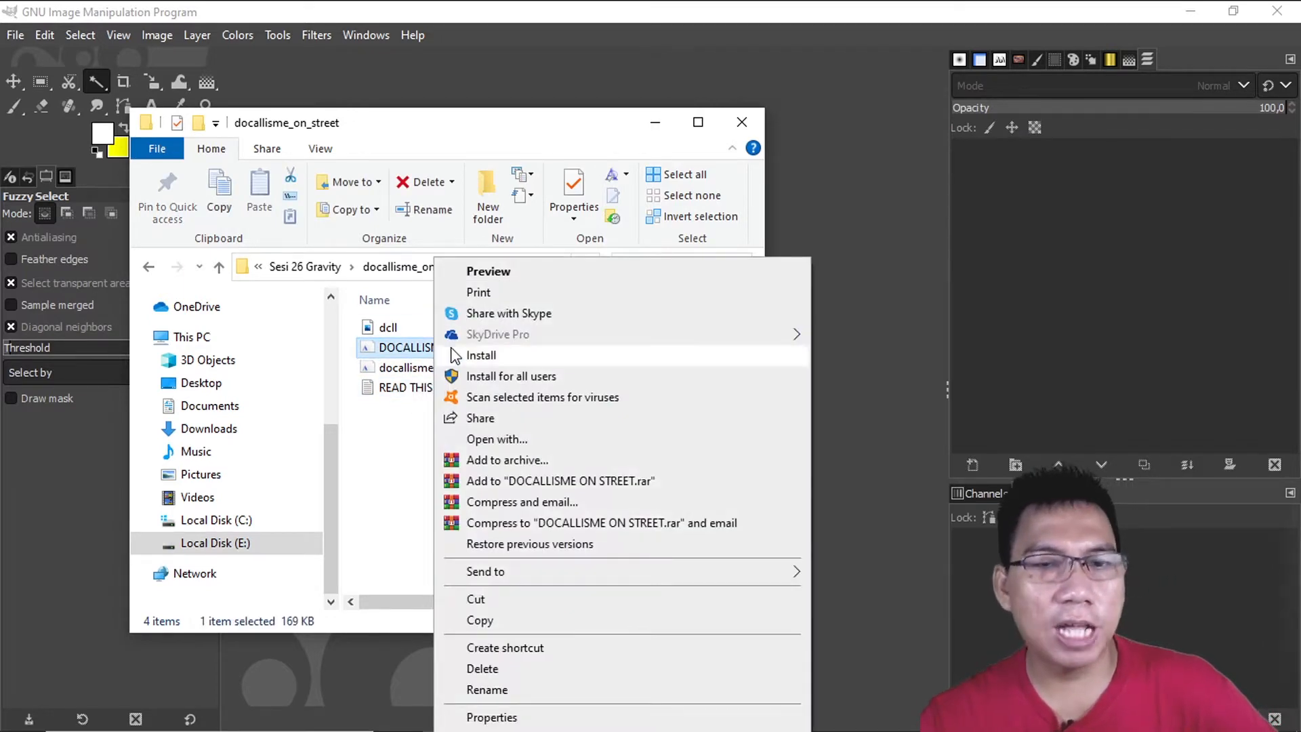
pyautogui.click(487, 355)
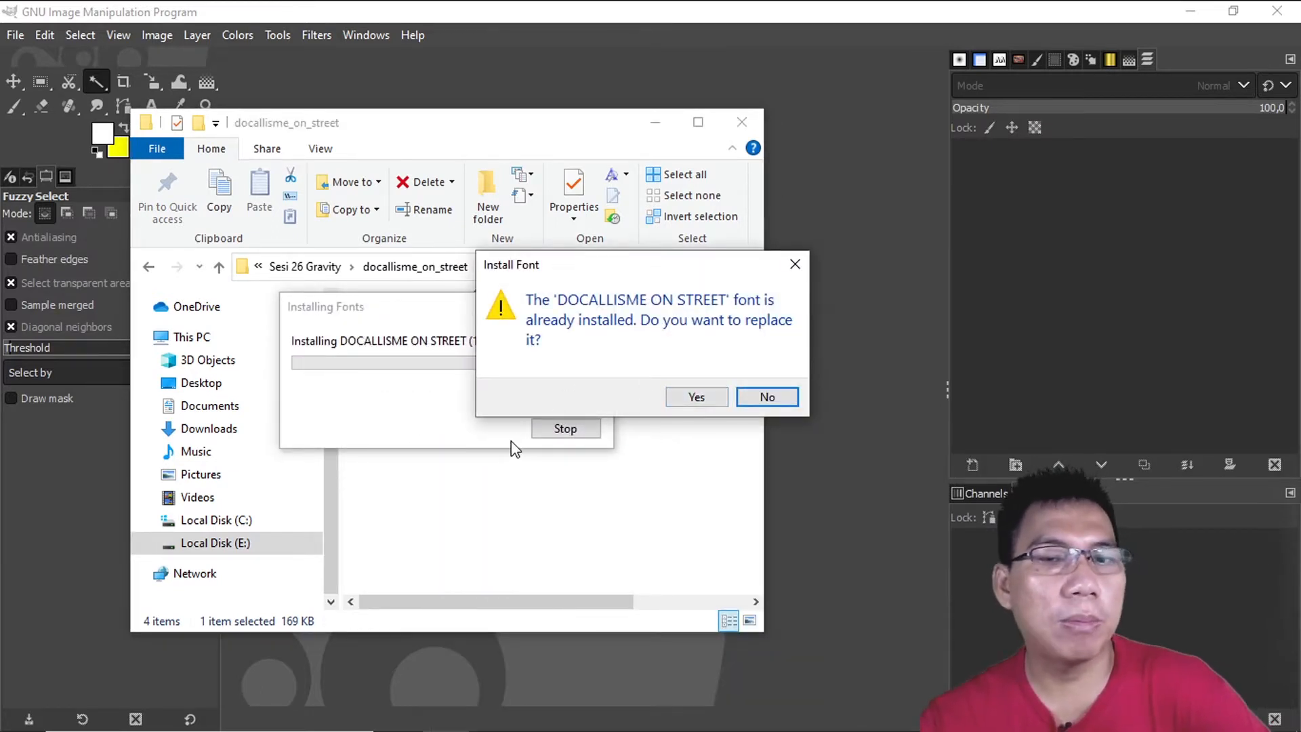
pyautogui.click(709, 394)
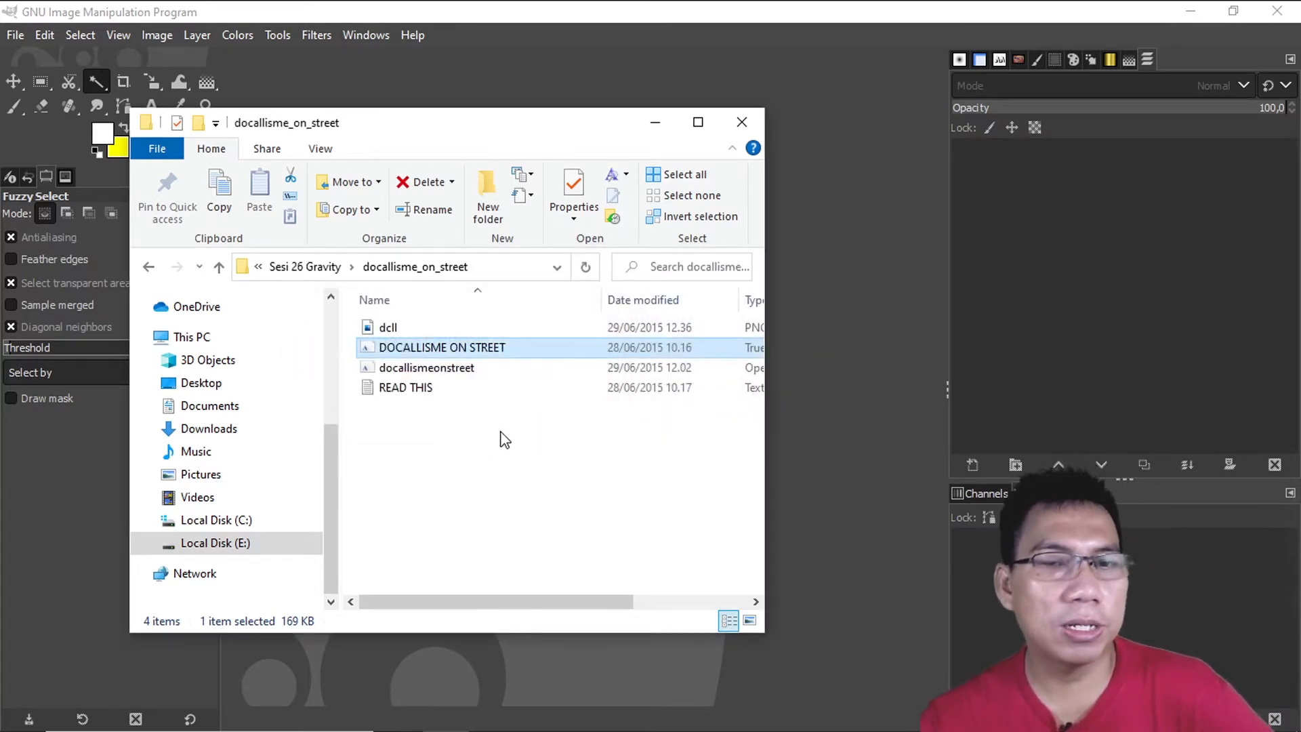
# - Copy the file name of the DOCALLISME ON STREET font without renaming the file
pyautogui.rightClick(412, 347)
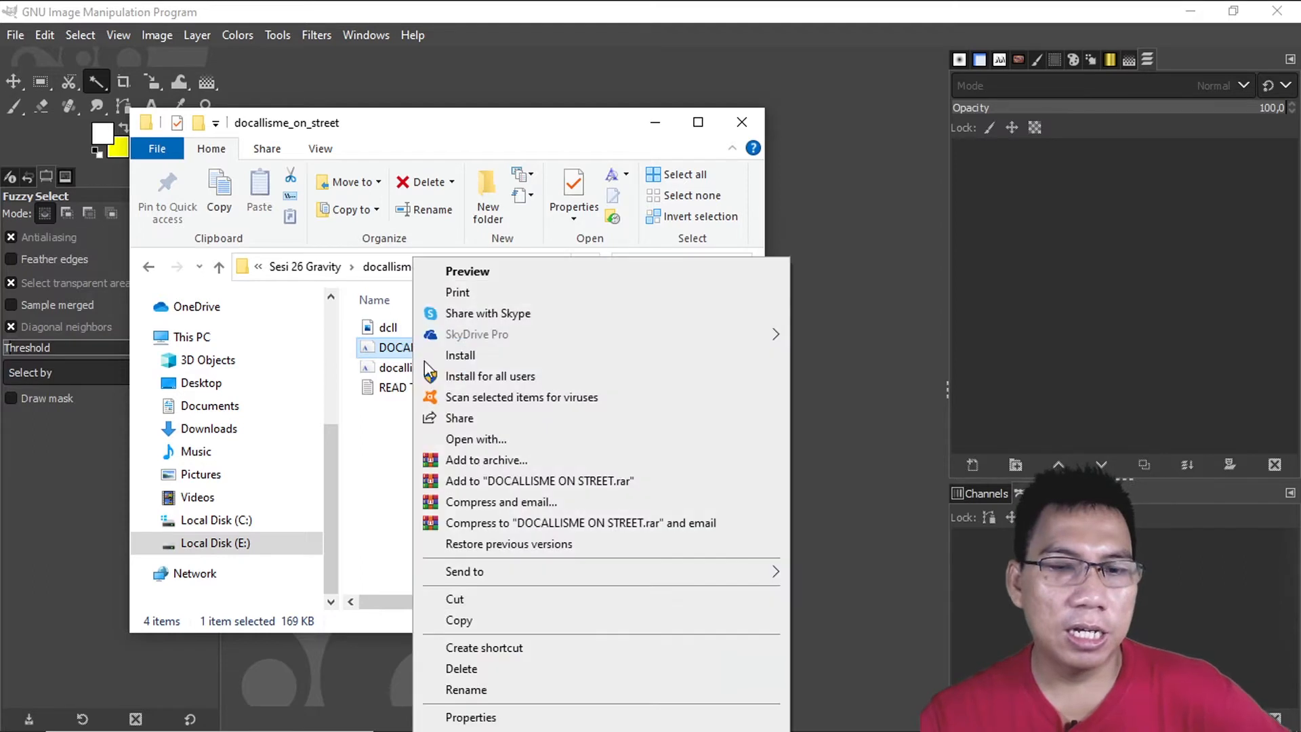
pyautogui.click(492, 689)
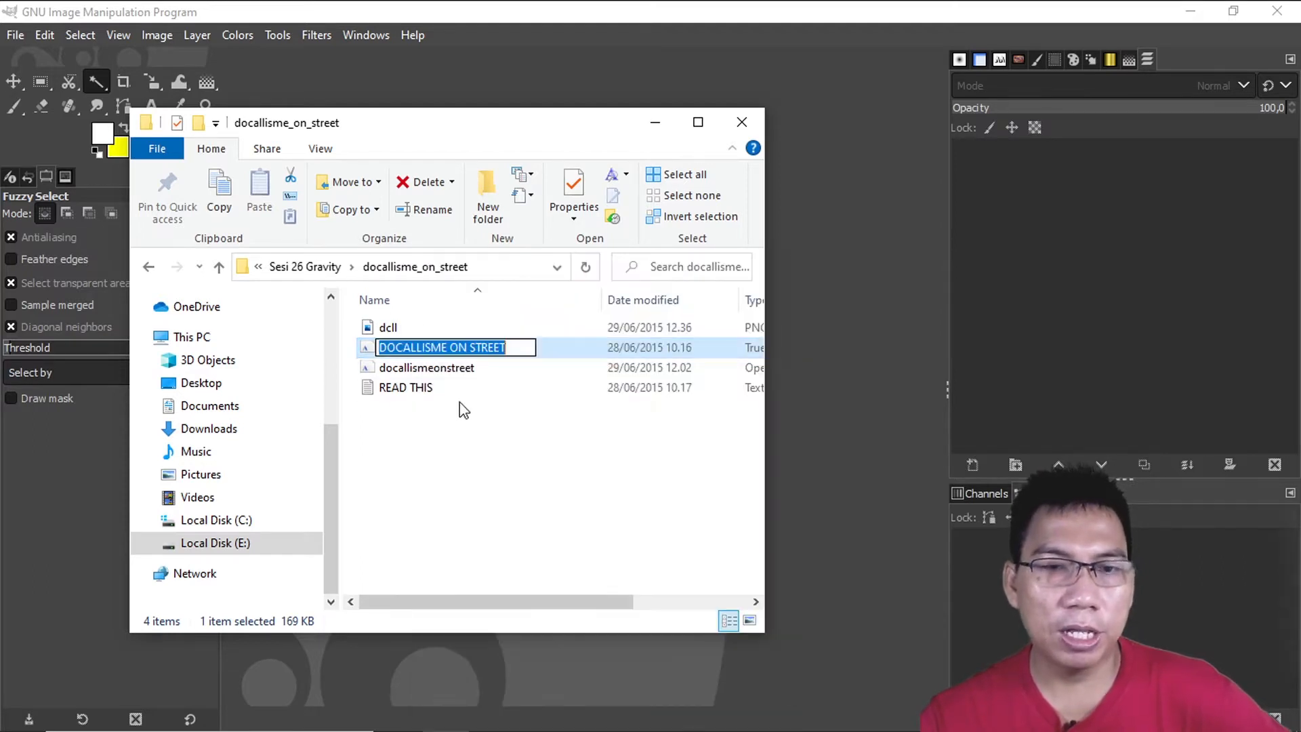
pyautogui.rightClick(456, 340)
pyautogui.click(513, 405)
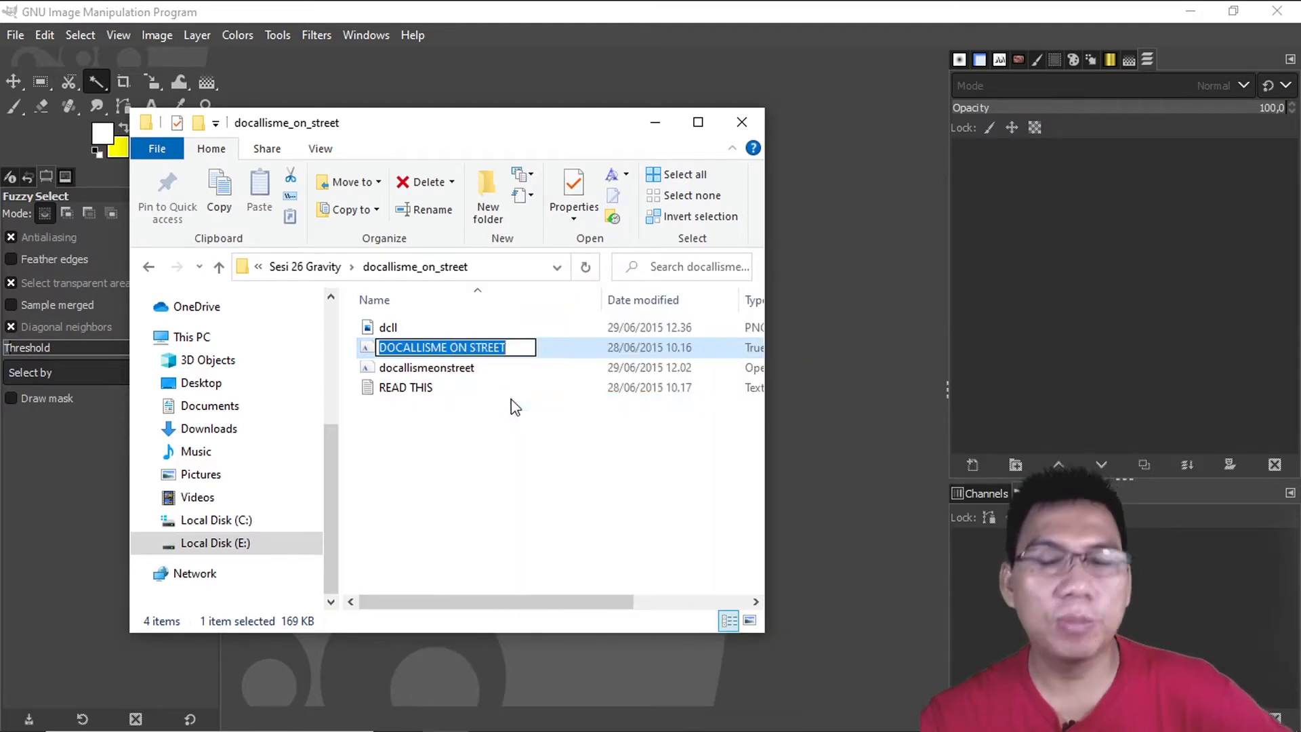
# - Switch to GIMP and open brick.jpg from the recently used images
pyautogui.click(649, 71)
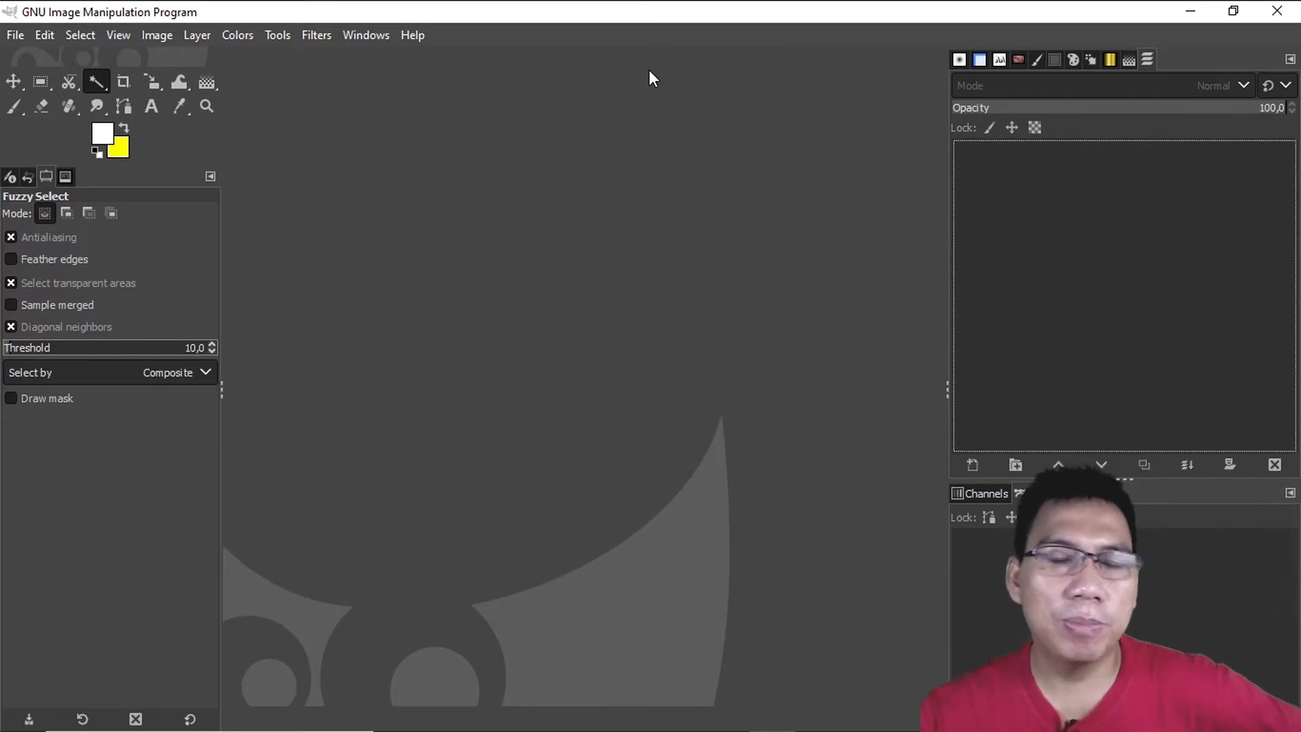
pyautogui.click(1021, 57)
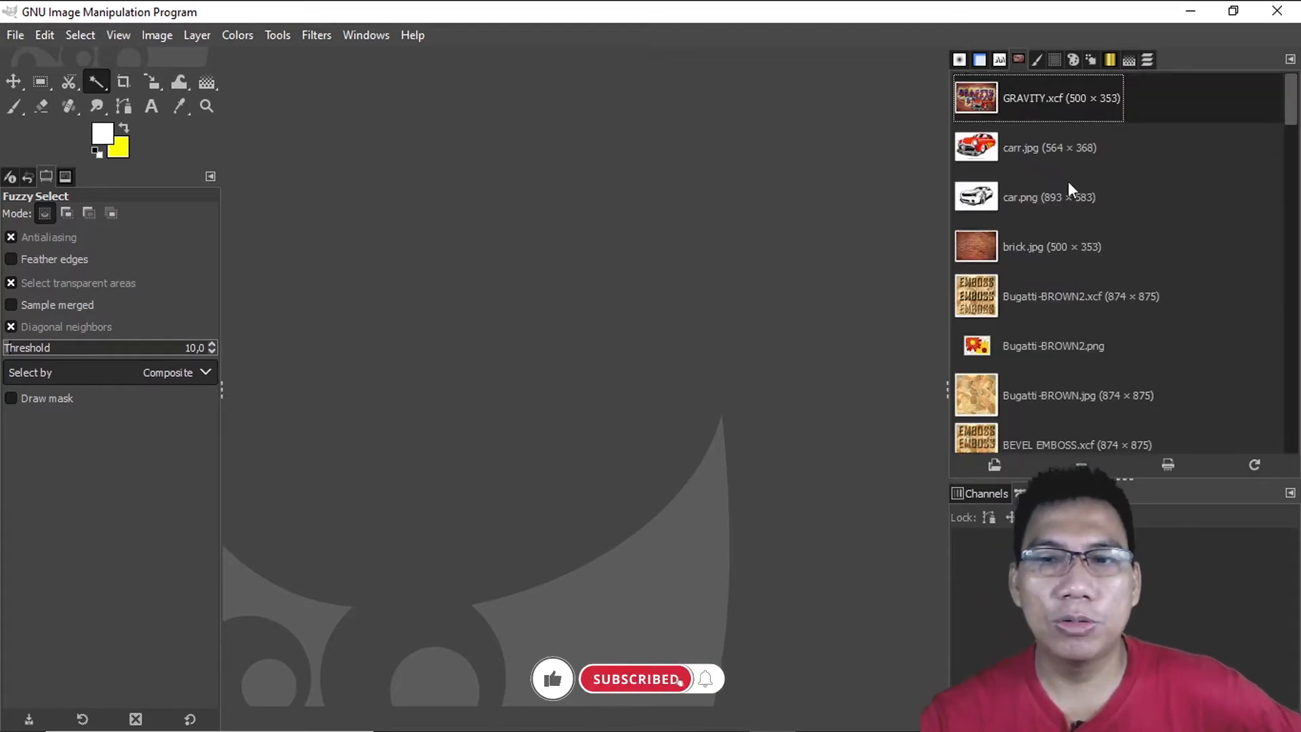
pyautogui.click(980, 246)
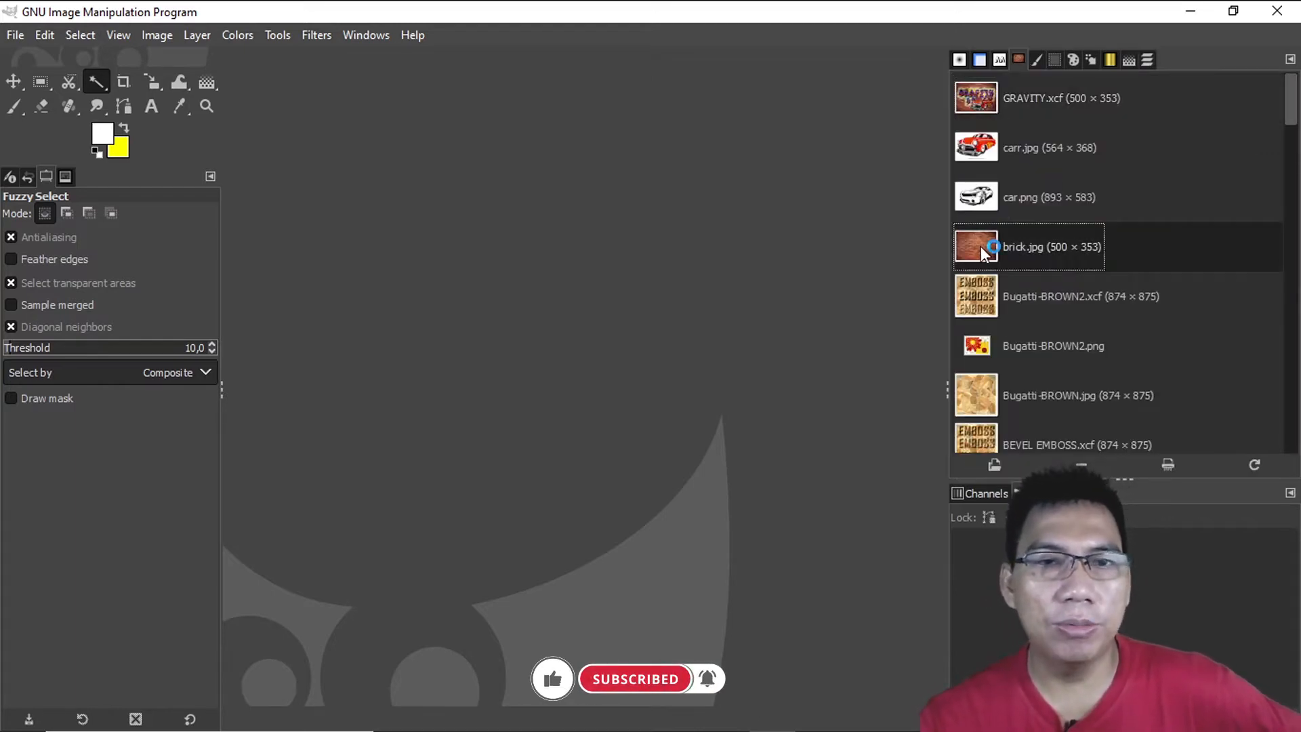
pyautogui.doubleClick(981, 248)
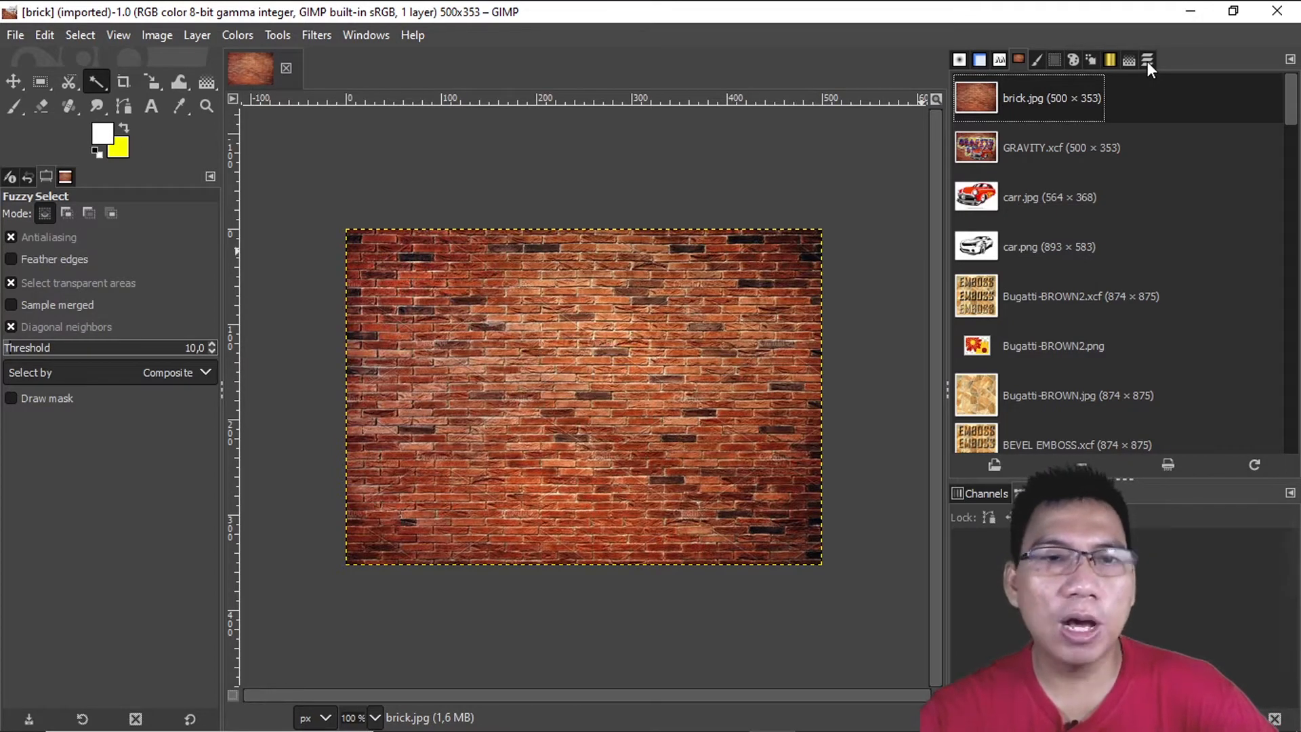
# - Open the recently used GRAVITY.xcf as a reference and fit it in the window
pyautogui.click(985, 150)
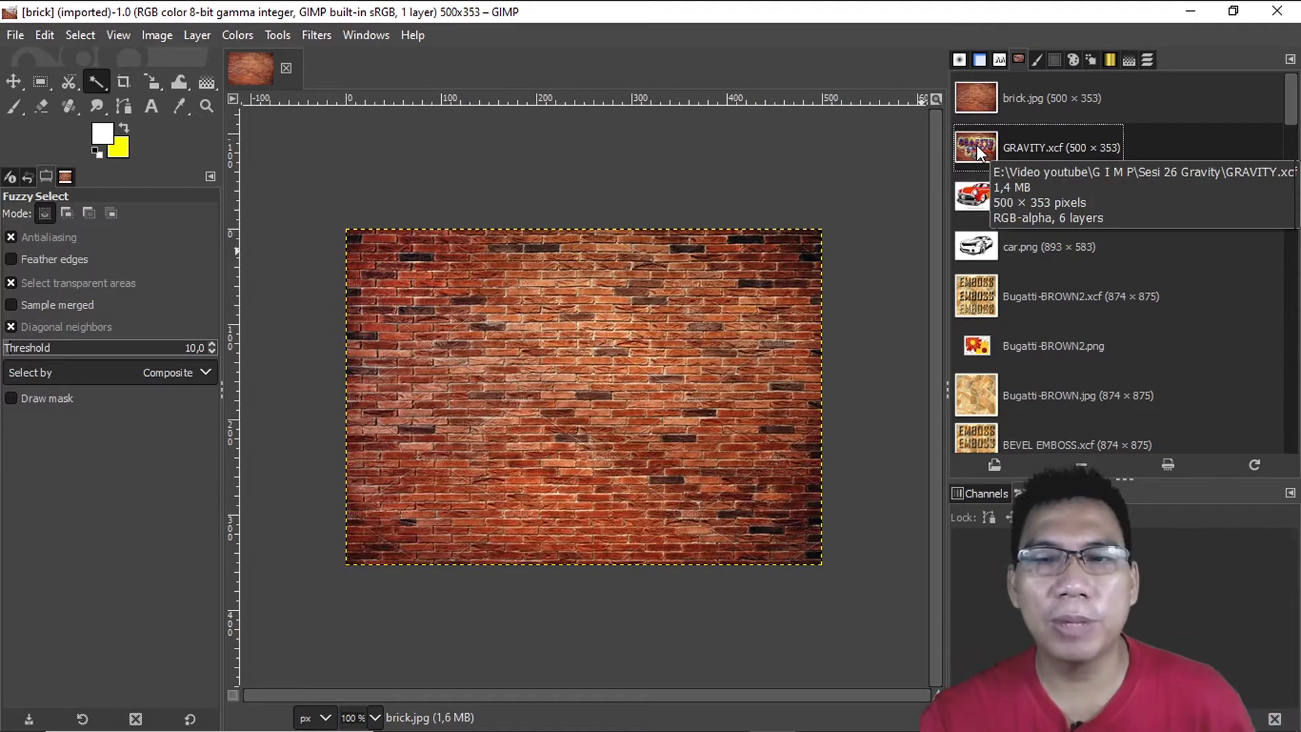
pyautogui.doubleClick(977, 145)
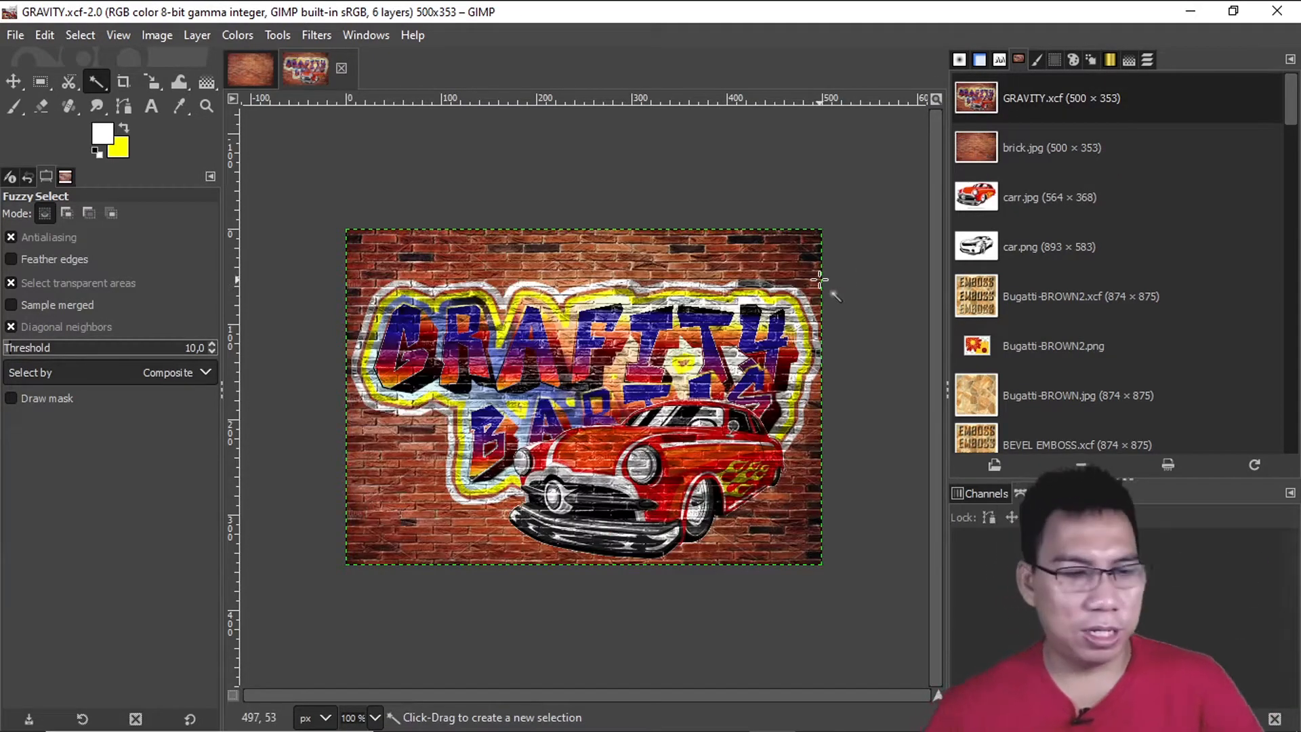
pyautogui.hotkey('shift', 'ctrl', 'j')
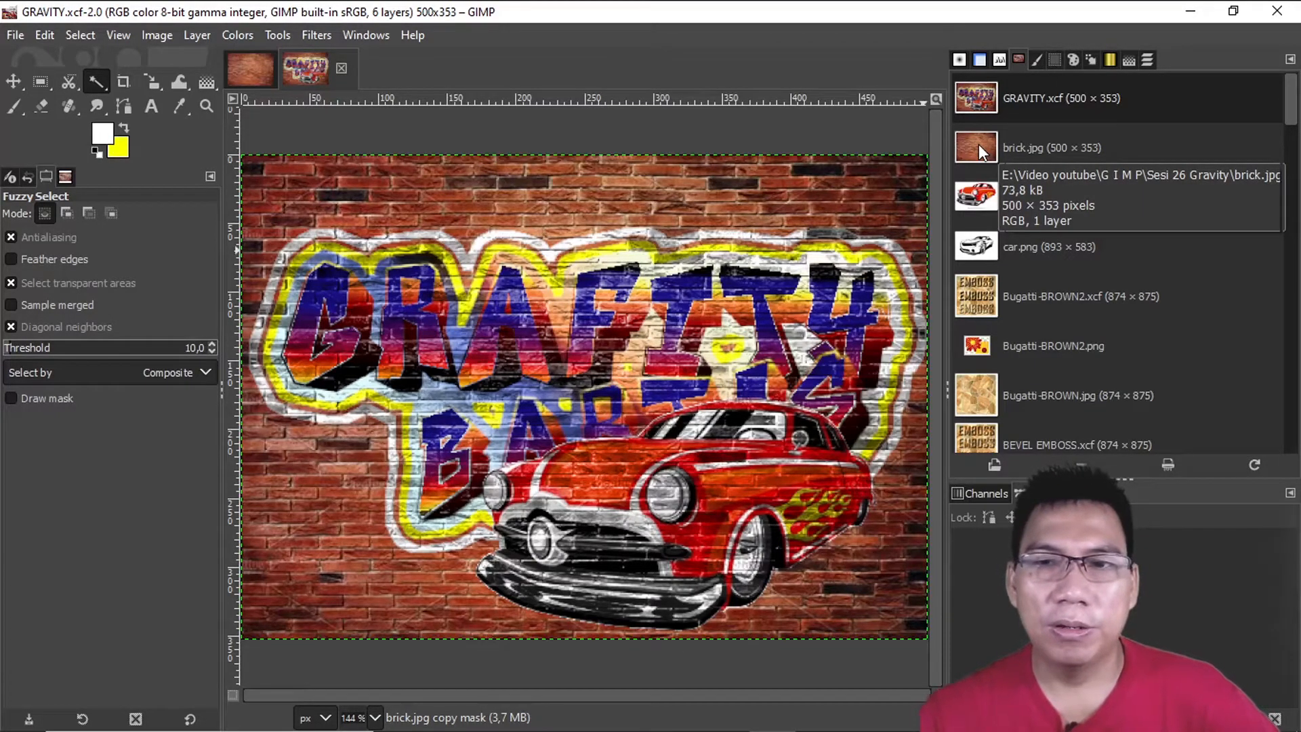
# - Compare the layers of the brick image with those of GRAVITY.xcf, returning to the brick image
pyautogui.click(250, 67)
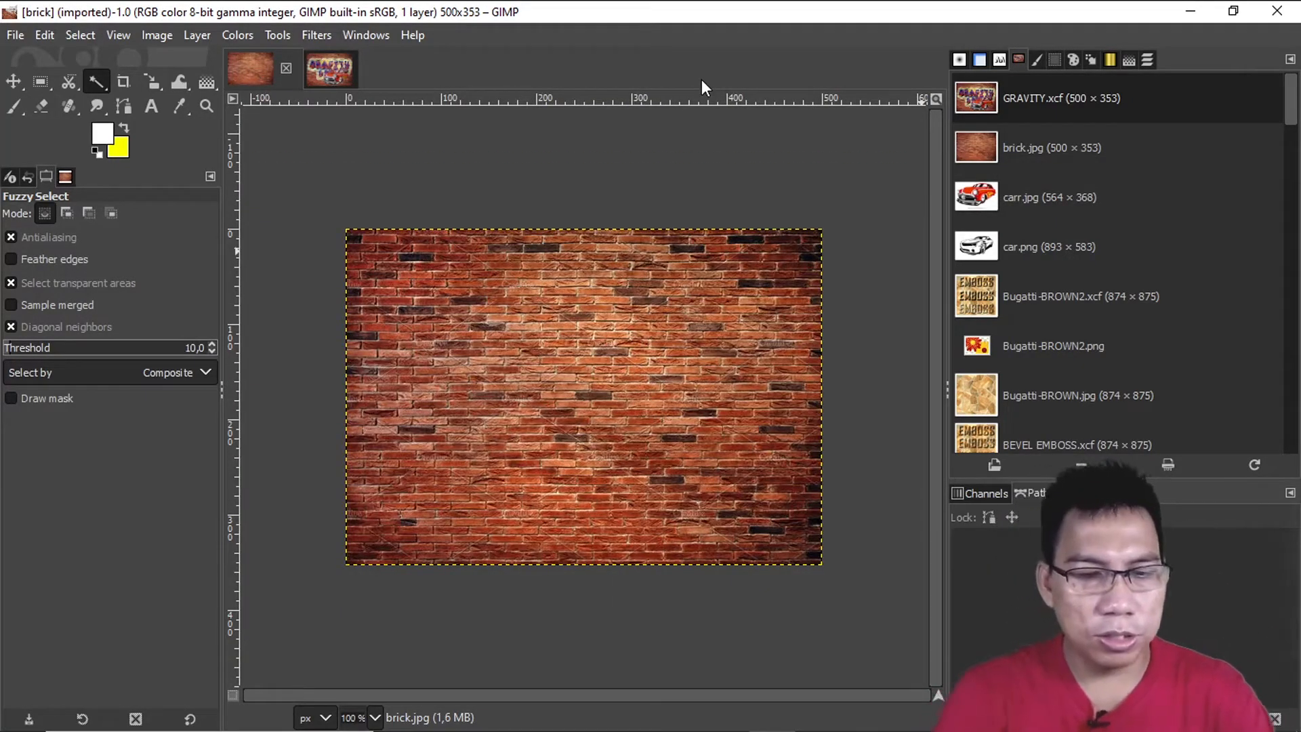
pyautogui.hotkey('ctrl', 'shift', 'j')
pyautogui.click(1147, 60)
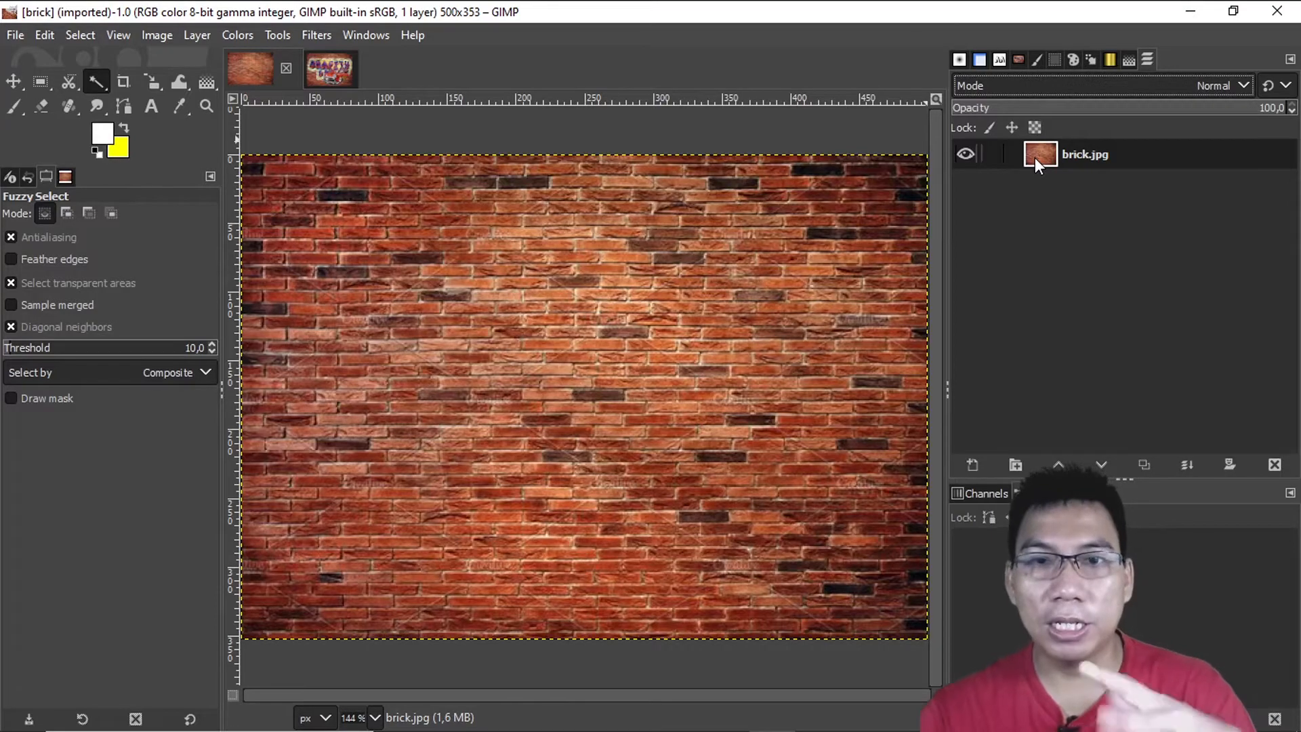
pyautogui.click(340, 67)
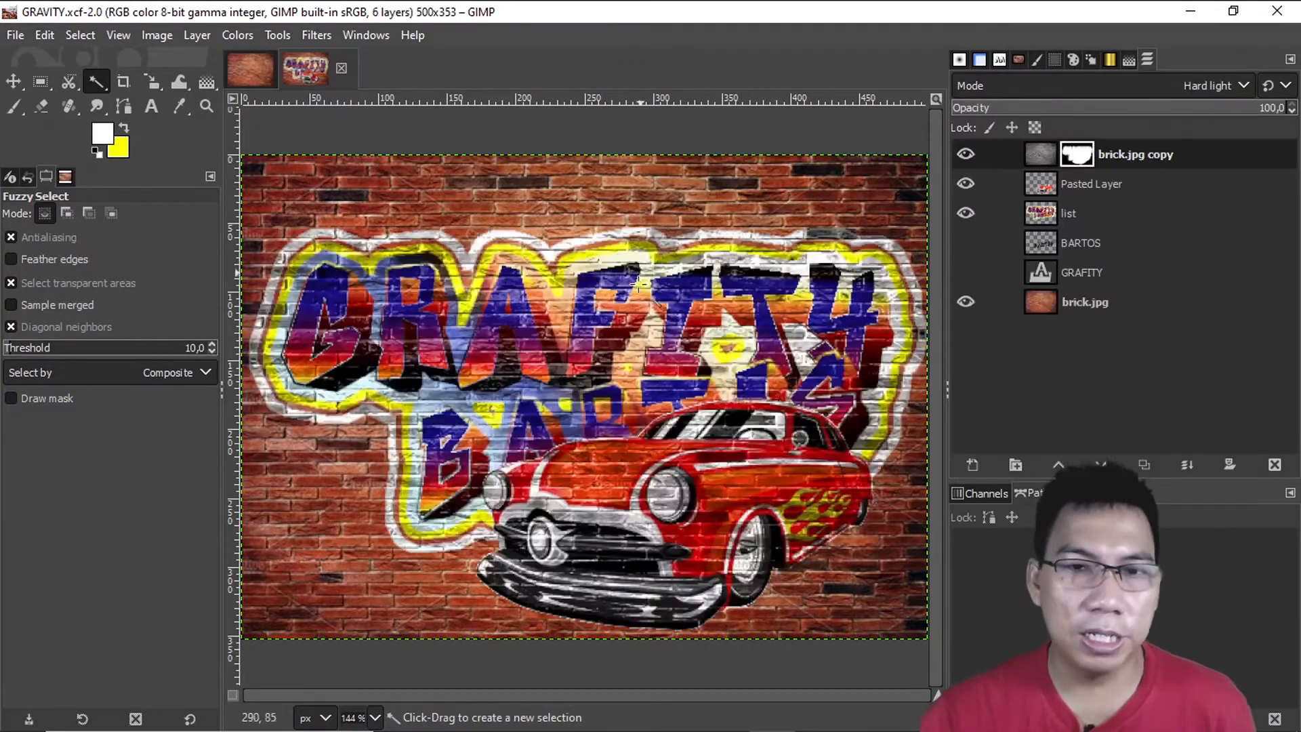
pyautogui.click(237, 68)
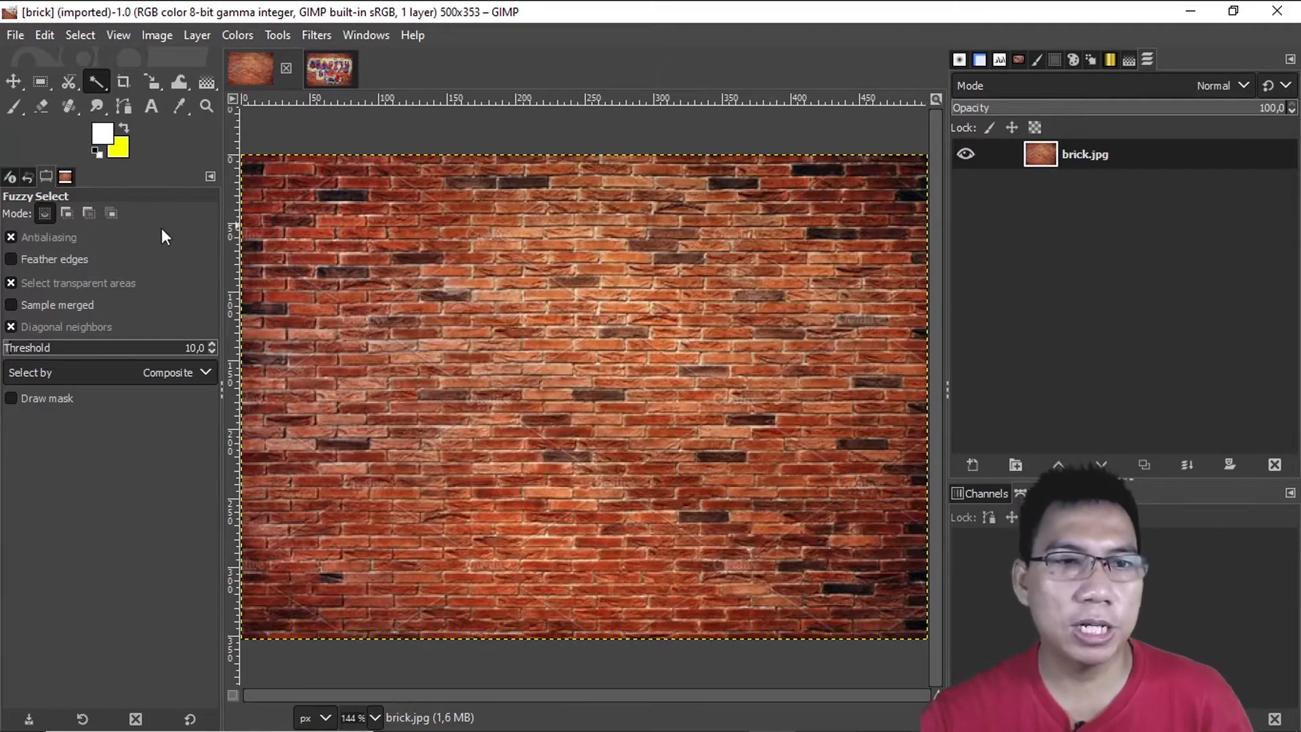
# - Set the Text tool's font to DOCALLISME ON STREET using the copied name
pyautogui.click(150, 106)
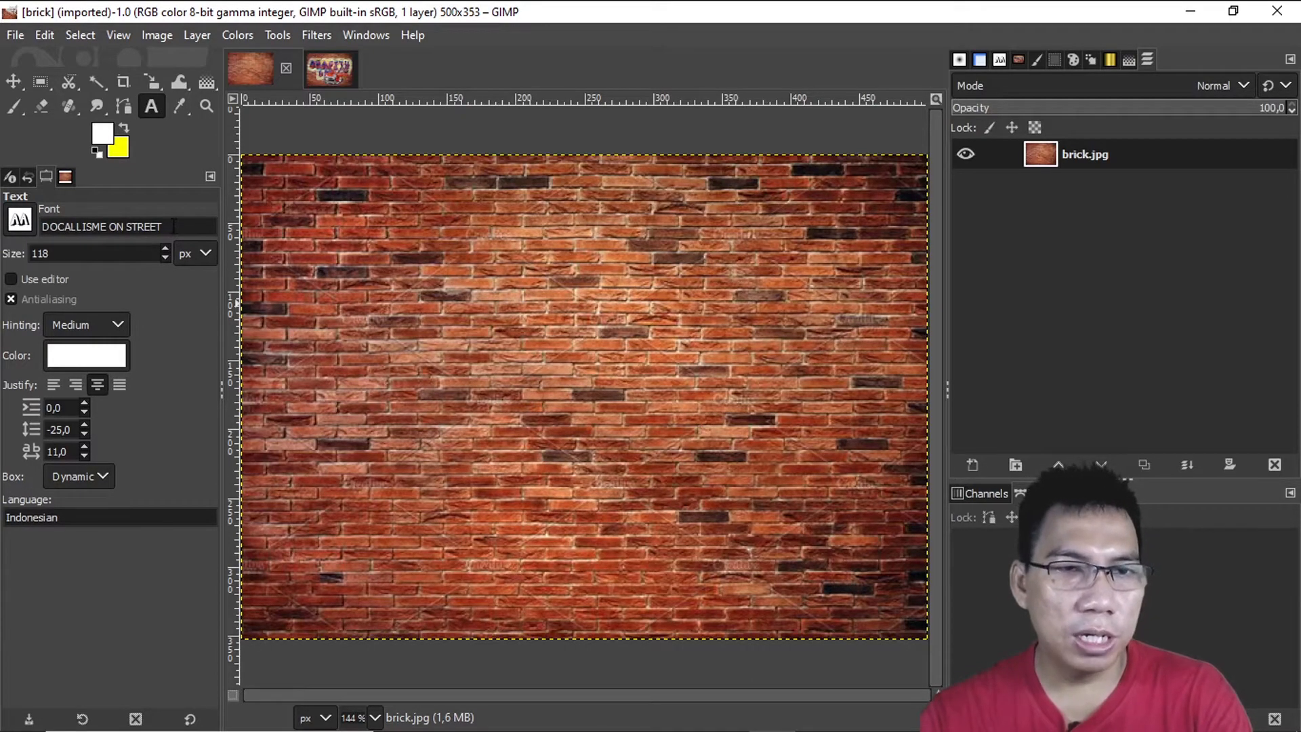
pyautogui.moveTo(173, 226); pyautogui.dragTo(39, 226)
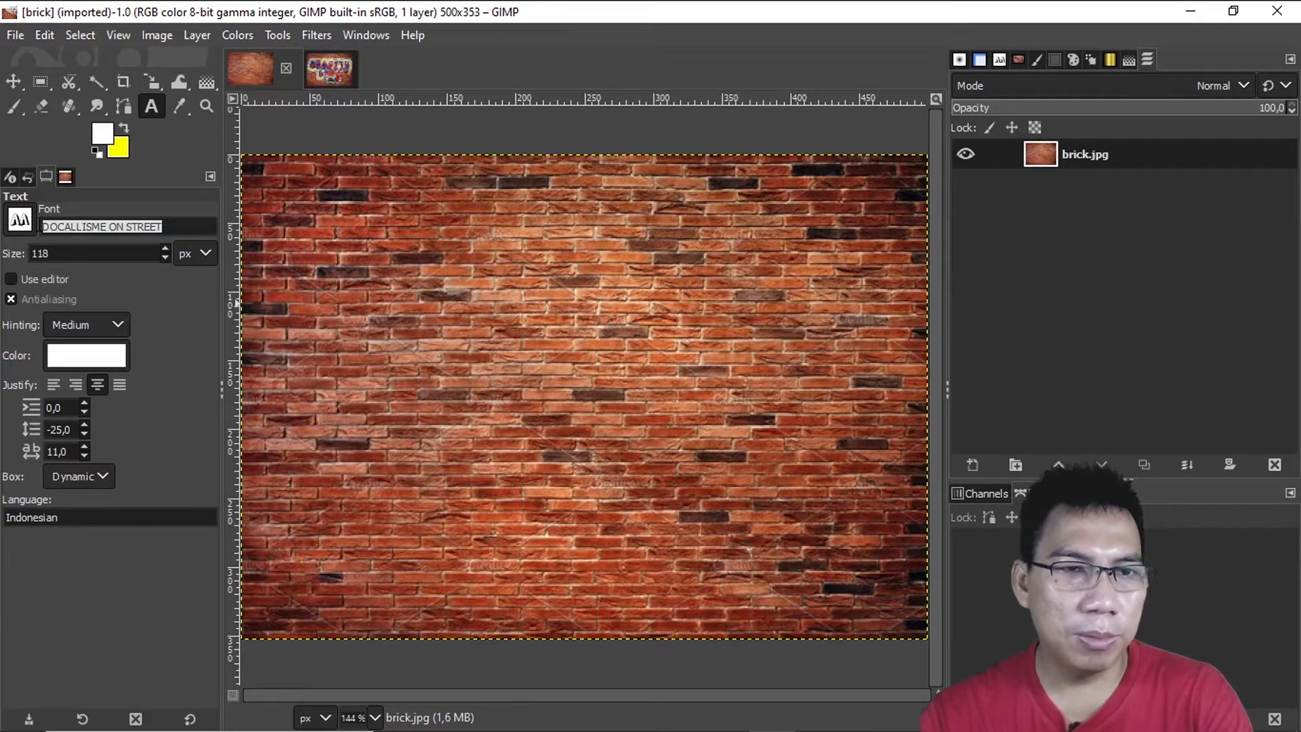
pyautogui.rightClick(75, 225)
pyautogui.click(119, 264)
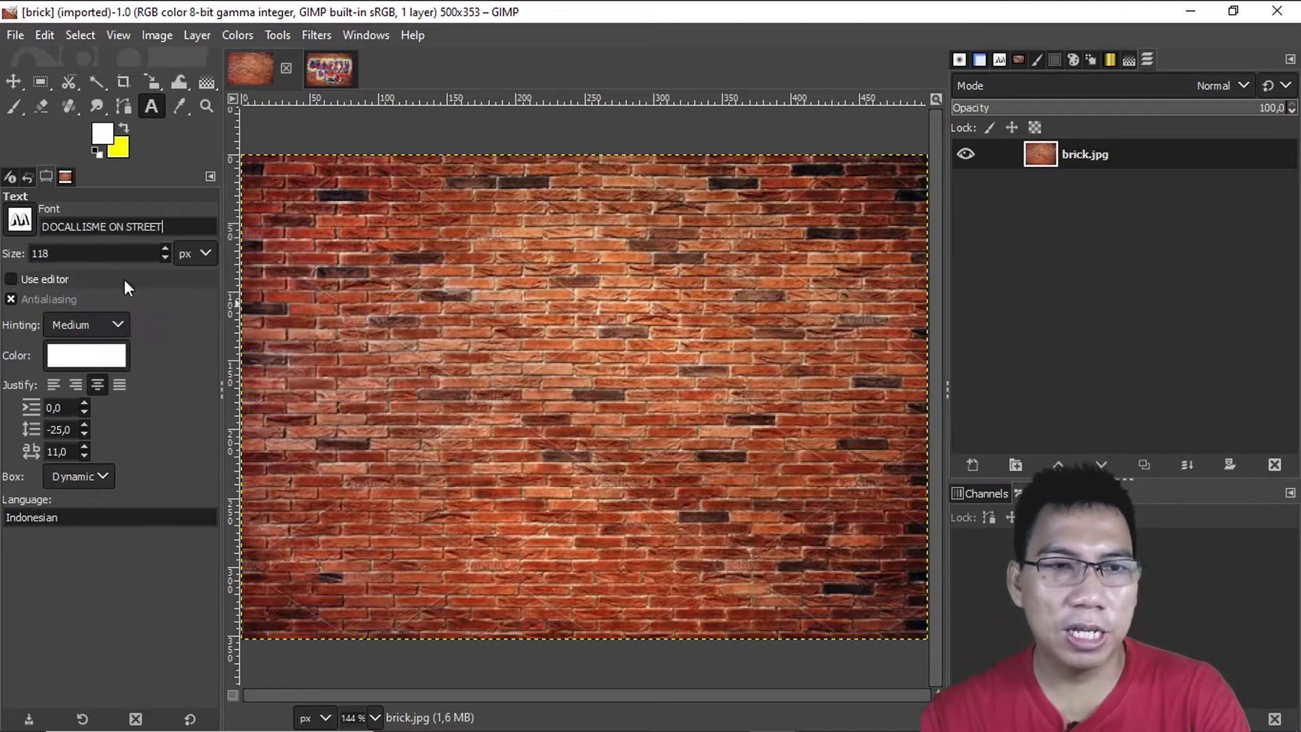
# - Add the text GRAFITY to the brick image and move it to the upper part of the wall
pyautogui.click(424, 316)
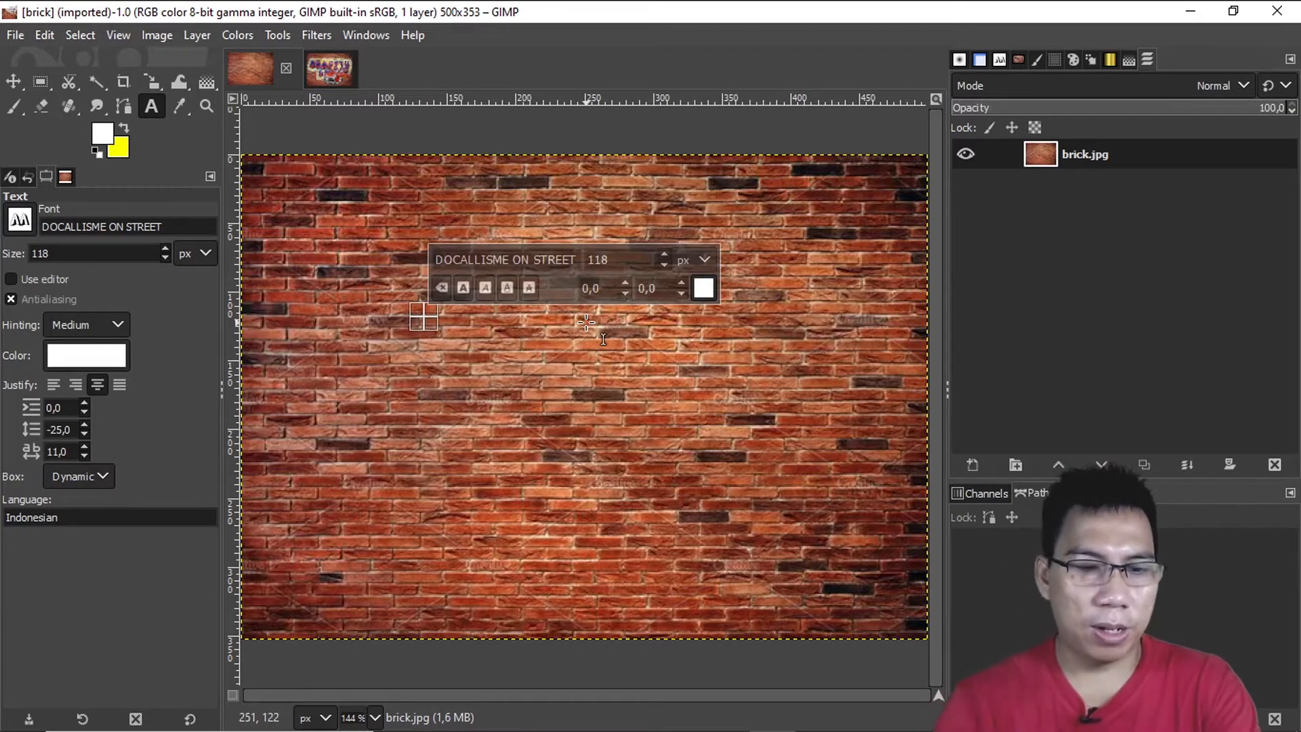
pyautogui.write('GRA')
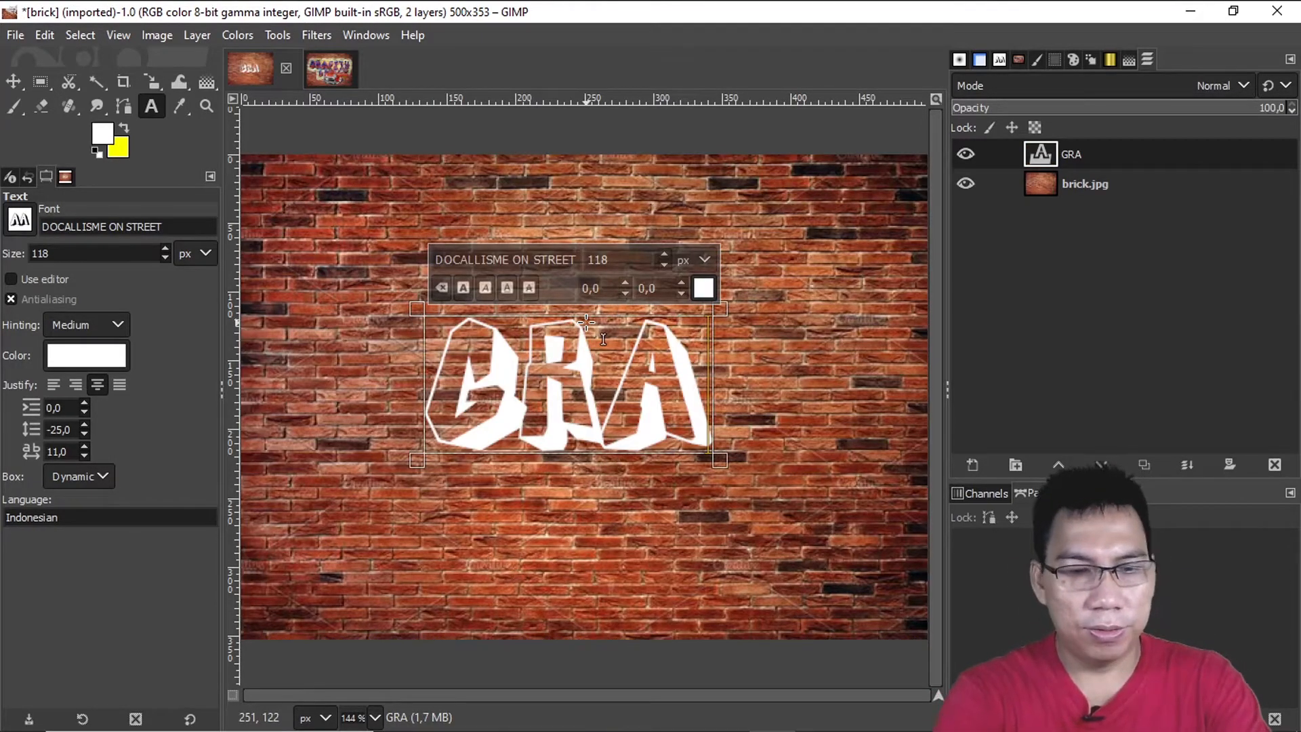
pyautogui.write('FITY')
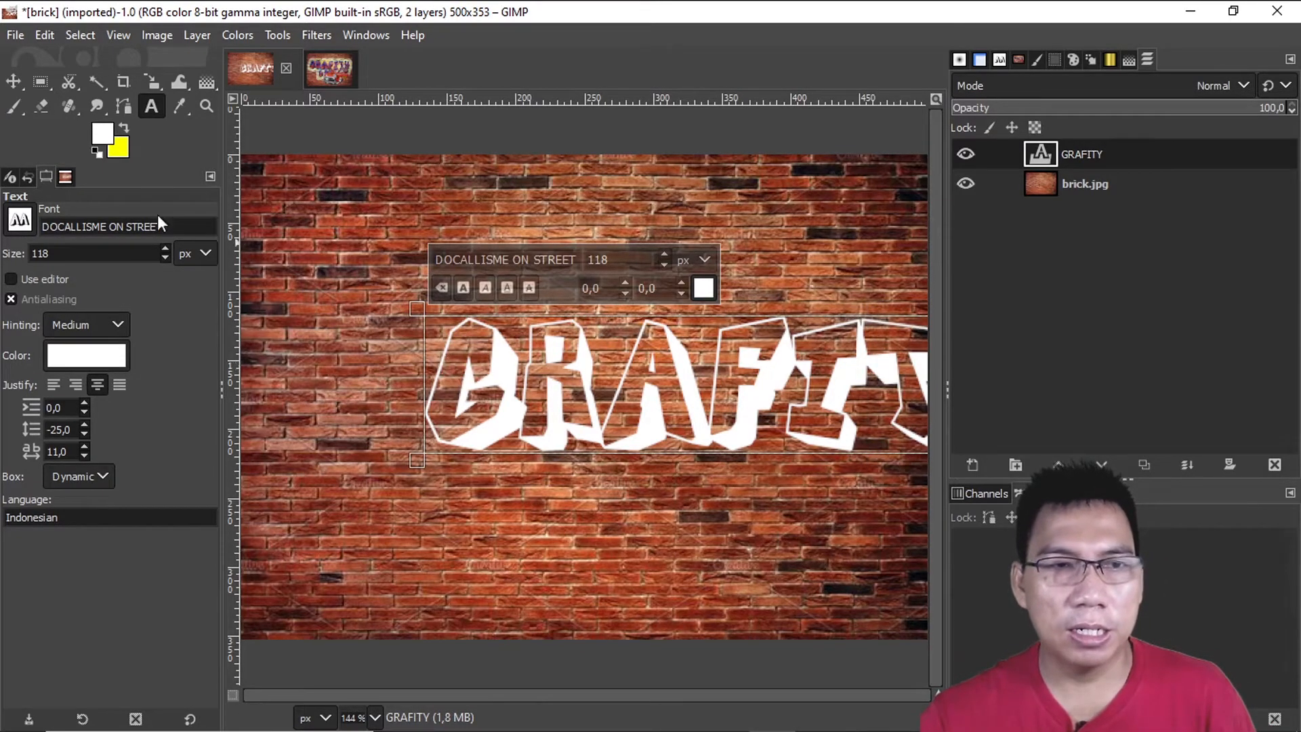
pyautogui.click(14, 82)
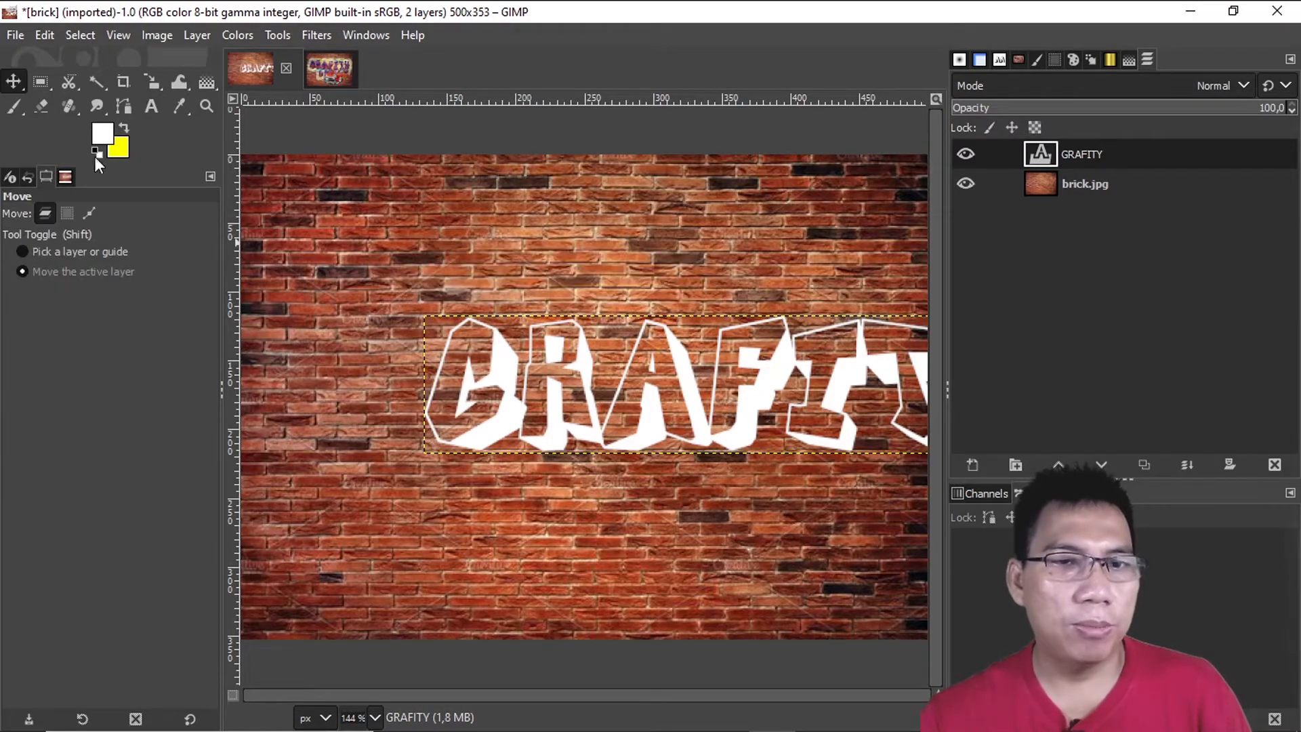
pyautogui.moveTo(497, 369); pyautogui.dragTo(356, 269)
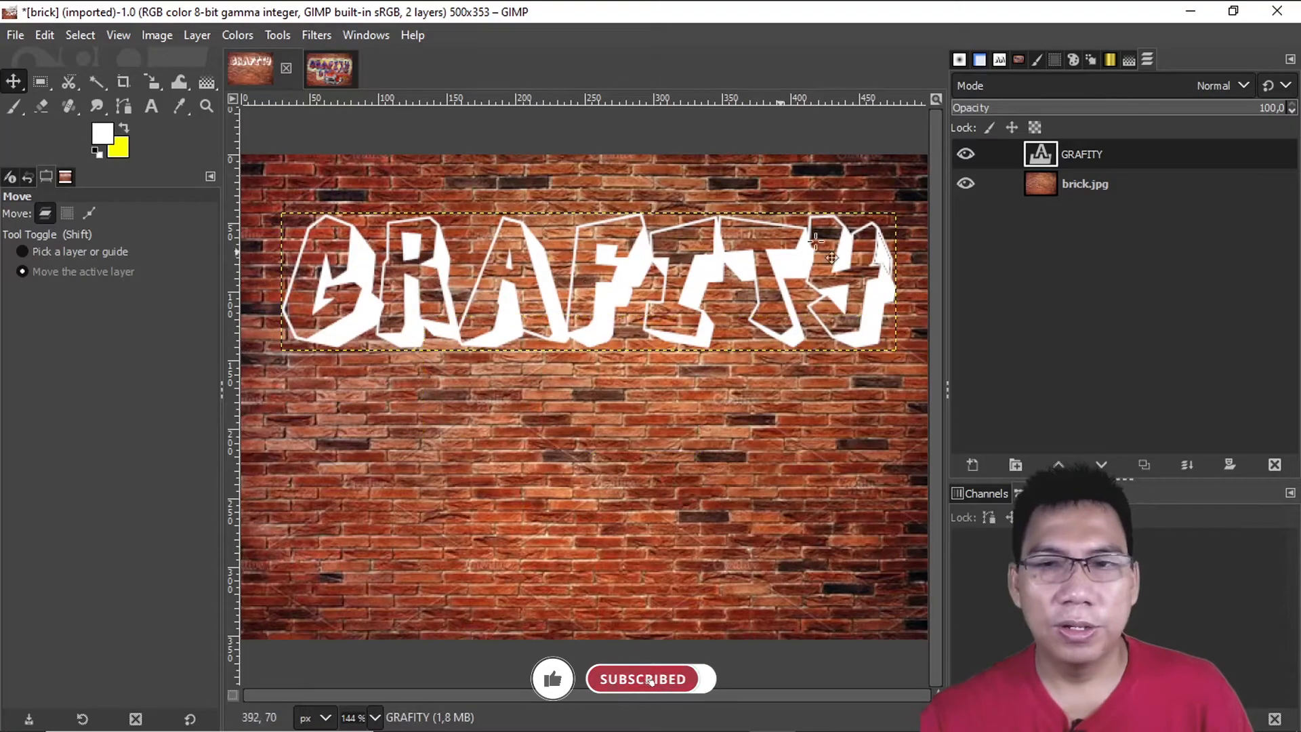
pyautogui.click(1041, 158)
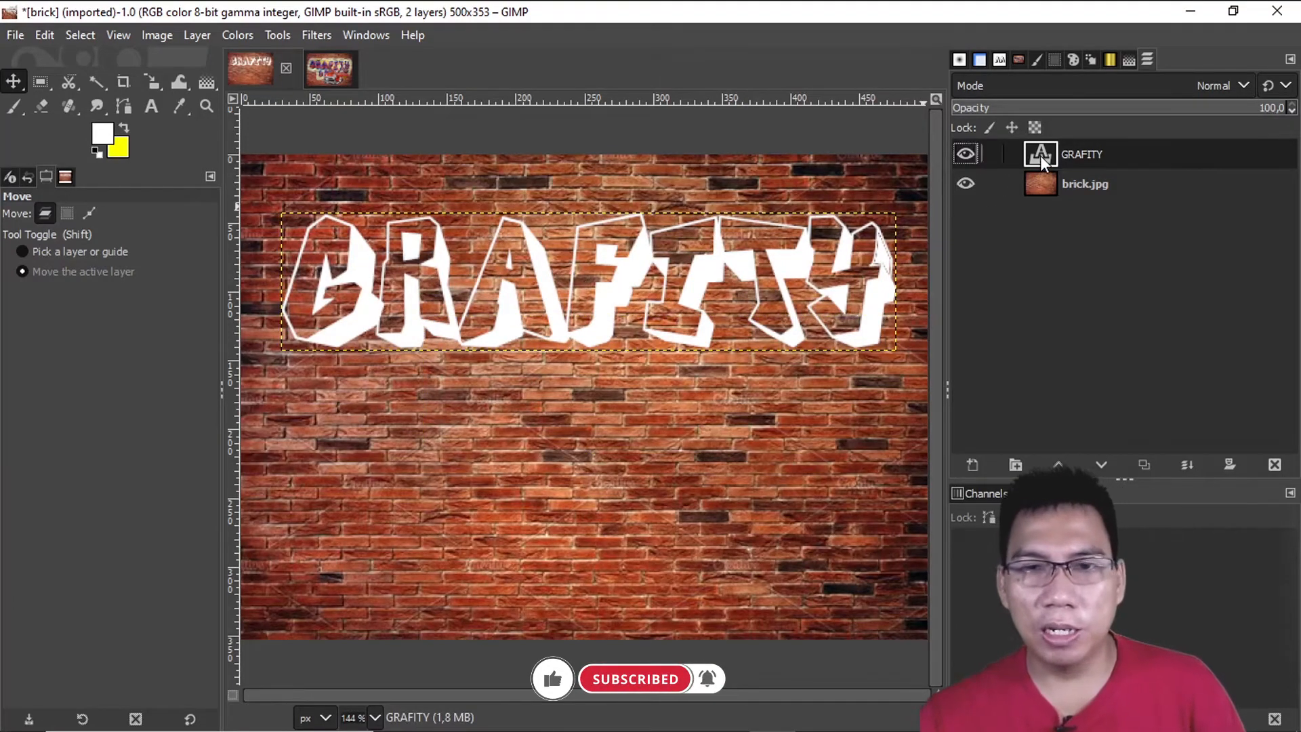
pyautogui.doubleClick(1039, 156)
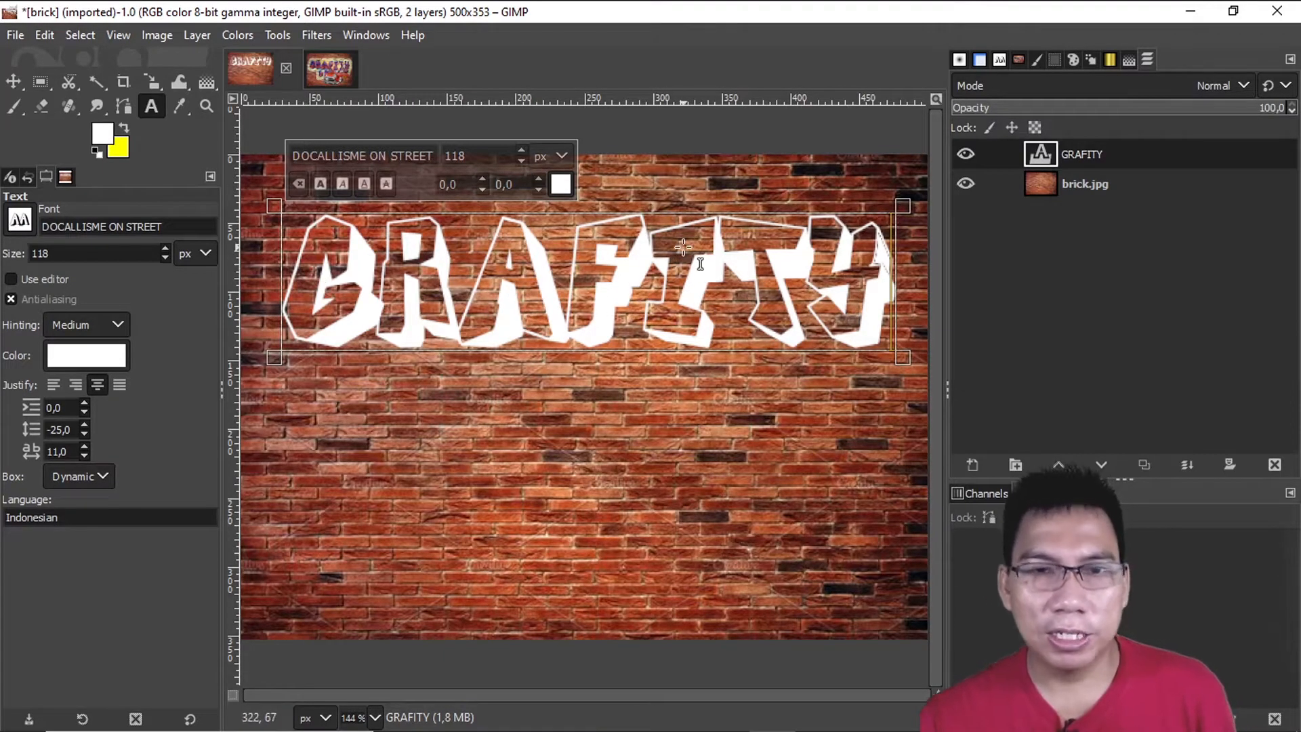
pyautogui.click(1109, 246)
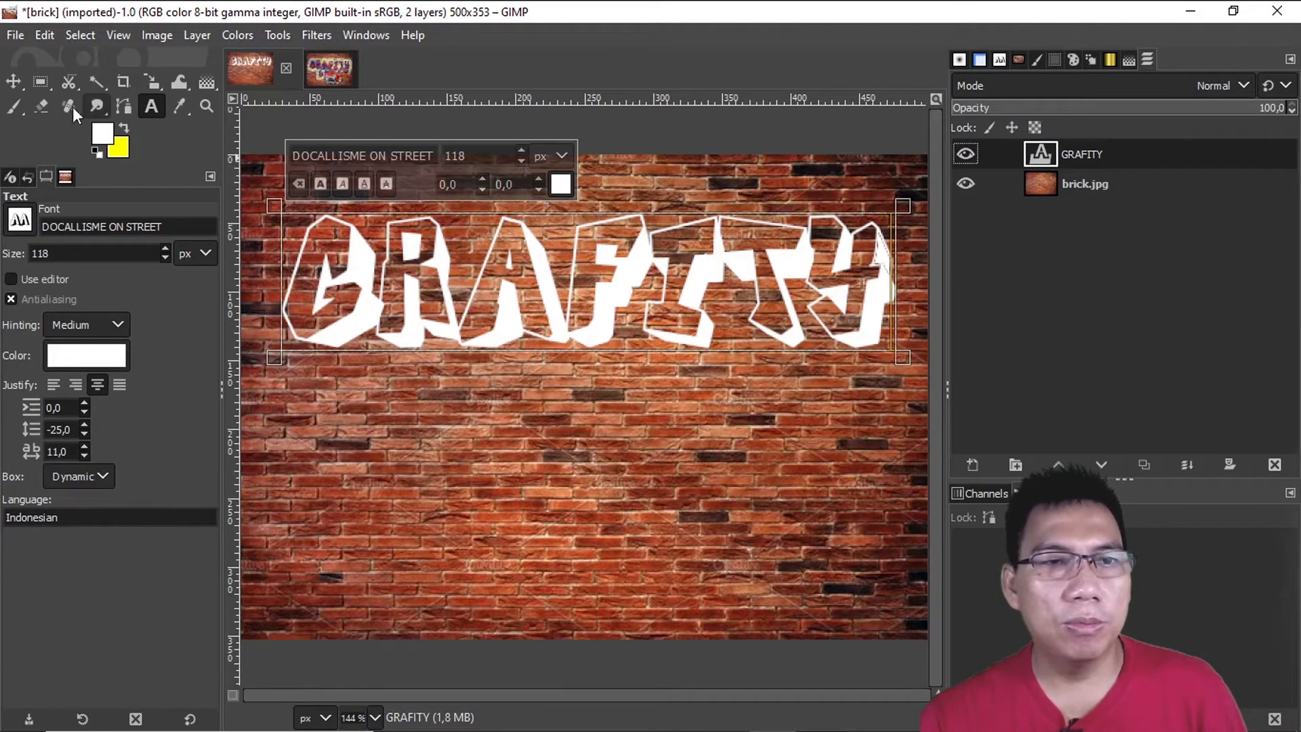
pyautogui.click(16, 82)
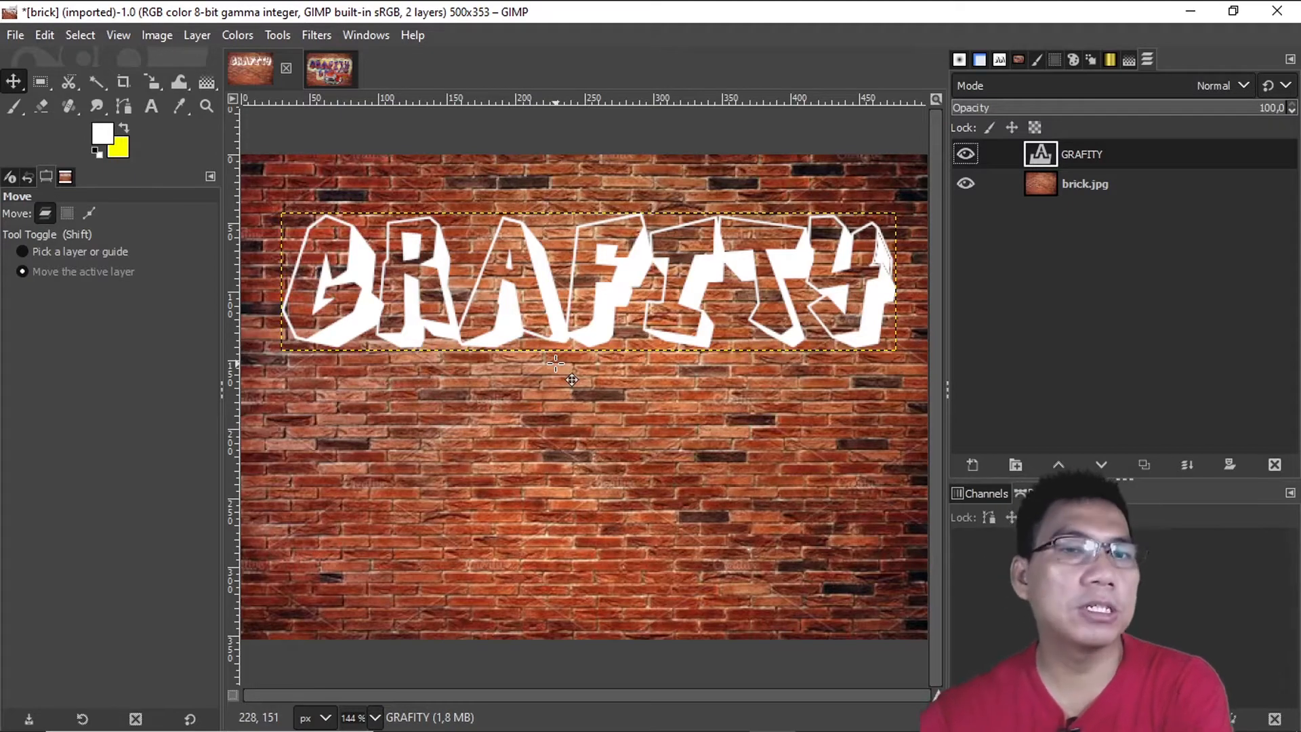
# - Add the text BARTOS as a second text layer and move it directly below GRAFITY on the wall
pyautogui.click(152, 106)
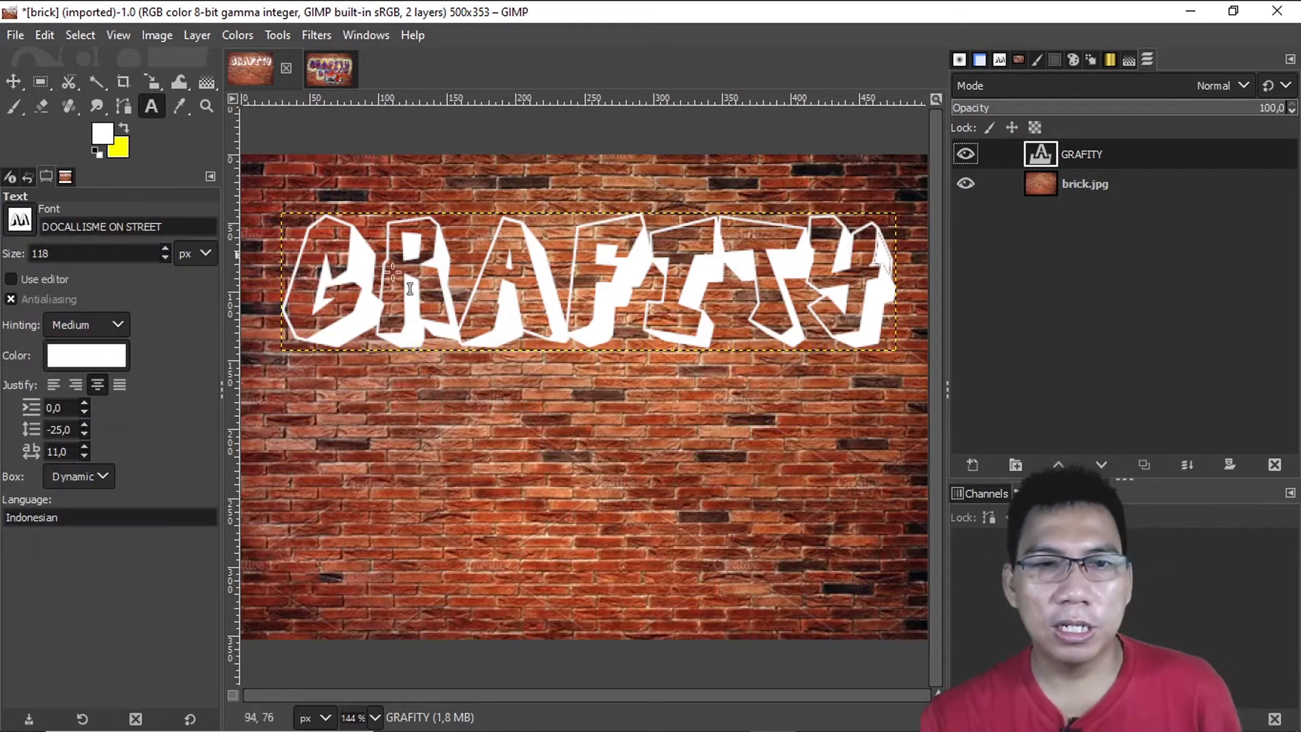
pyautogui.click(434, 417)
pyautogui.write('B')
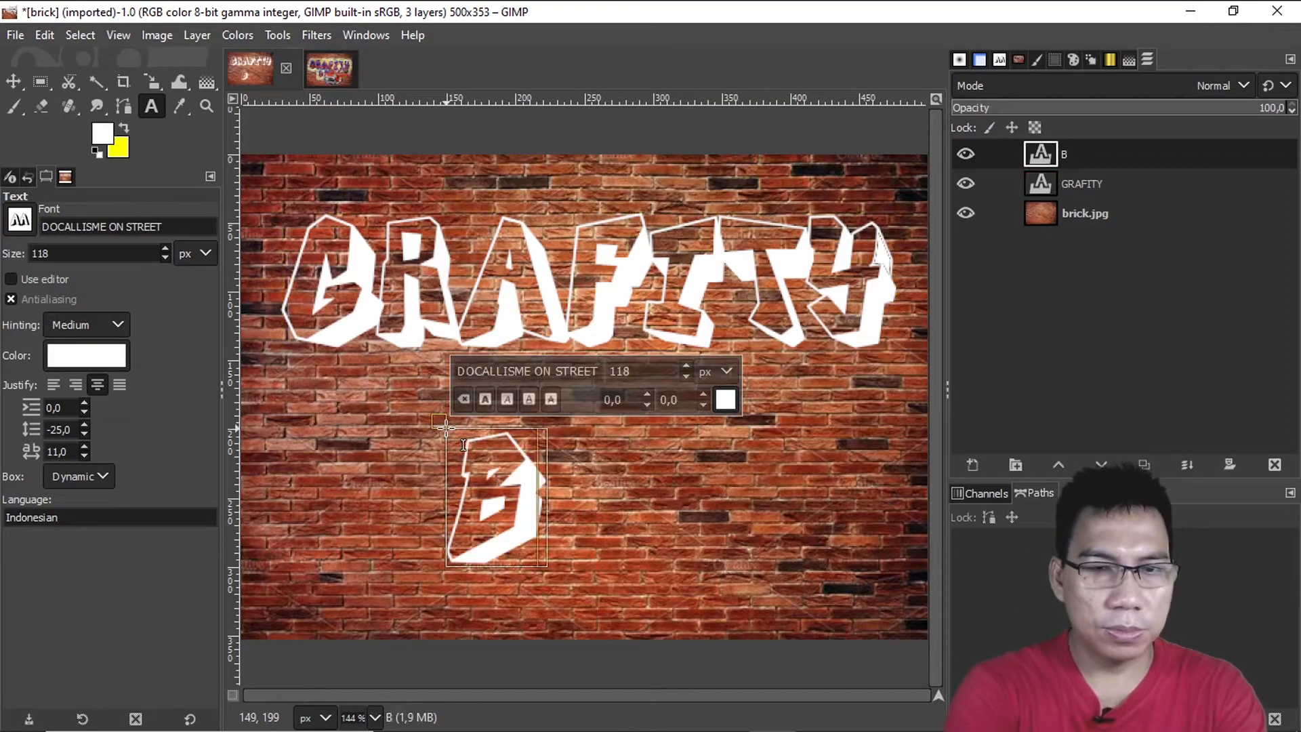
pyautogui.write('ARTOS')
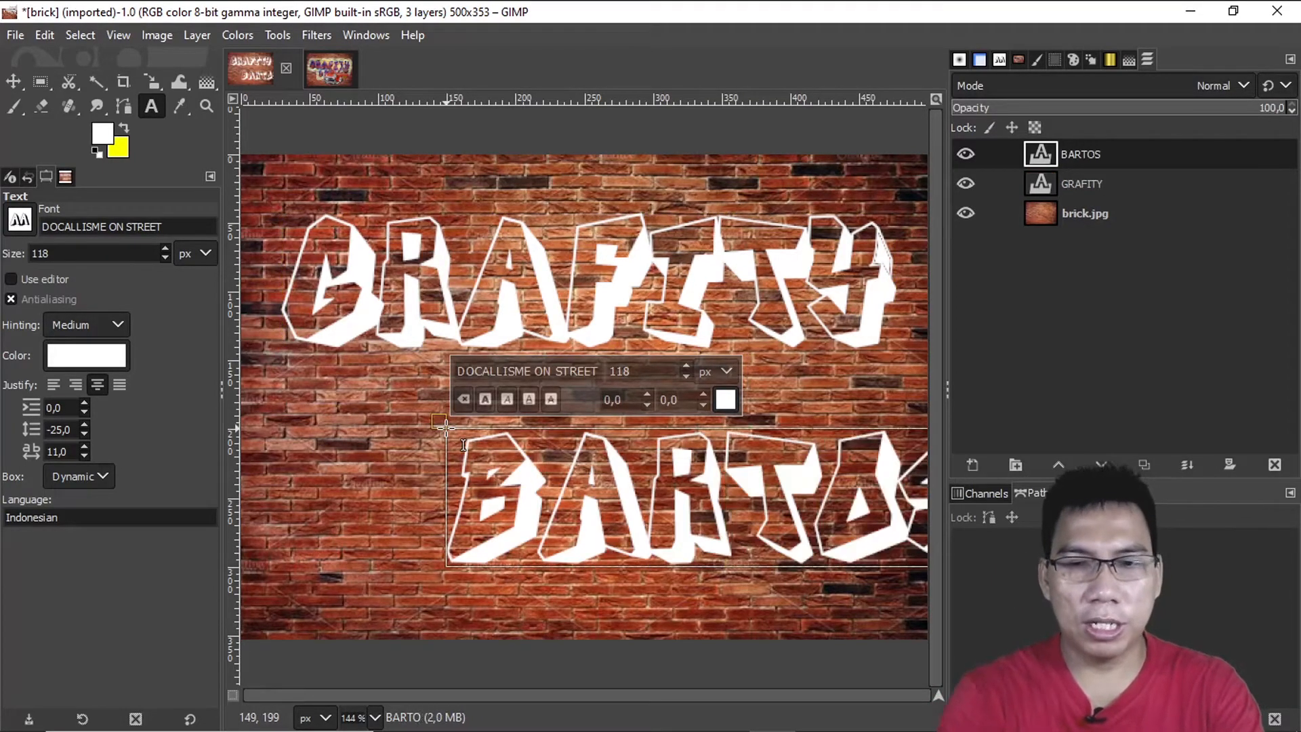
pyautogui.write('m')
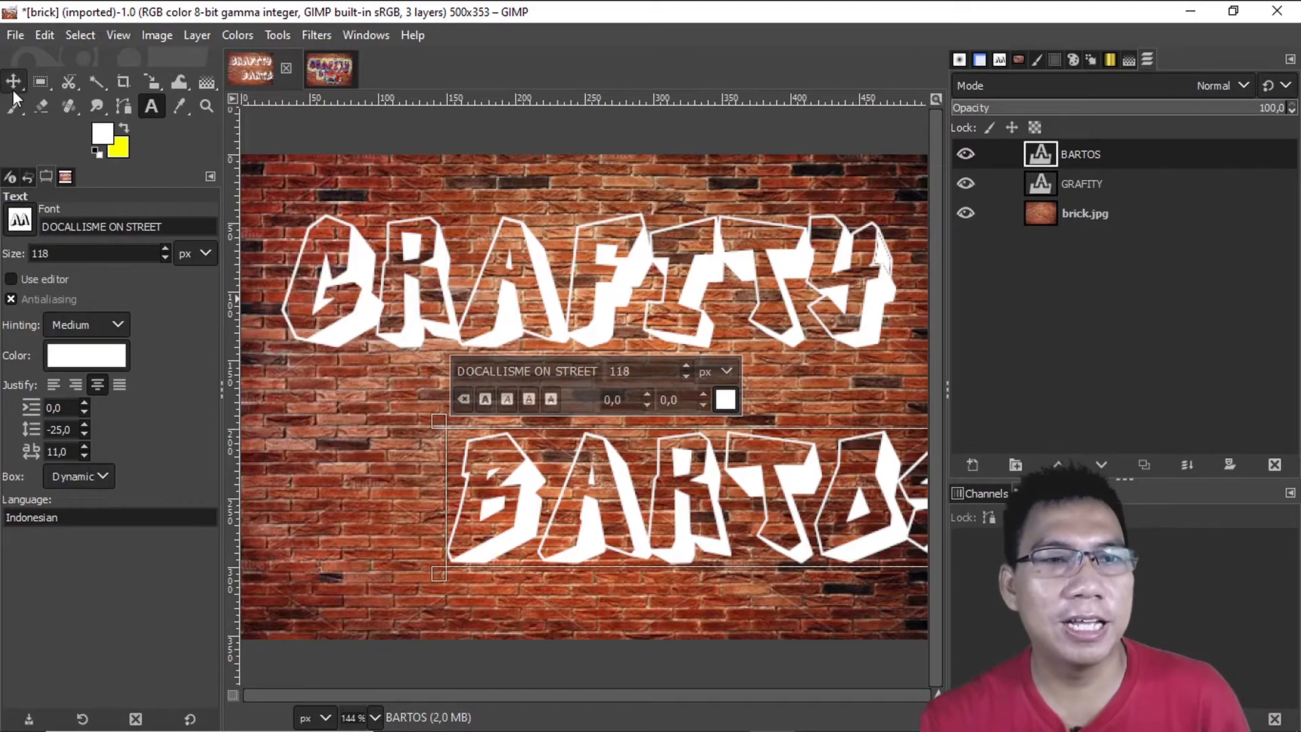
pyautogui.moveTo(695, 495); pyautogui.dragTo(584, 422)
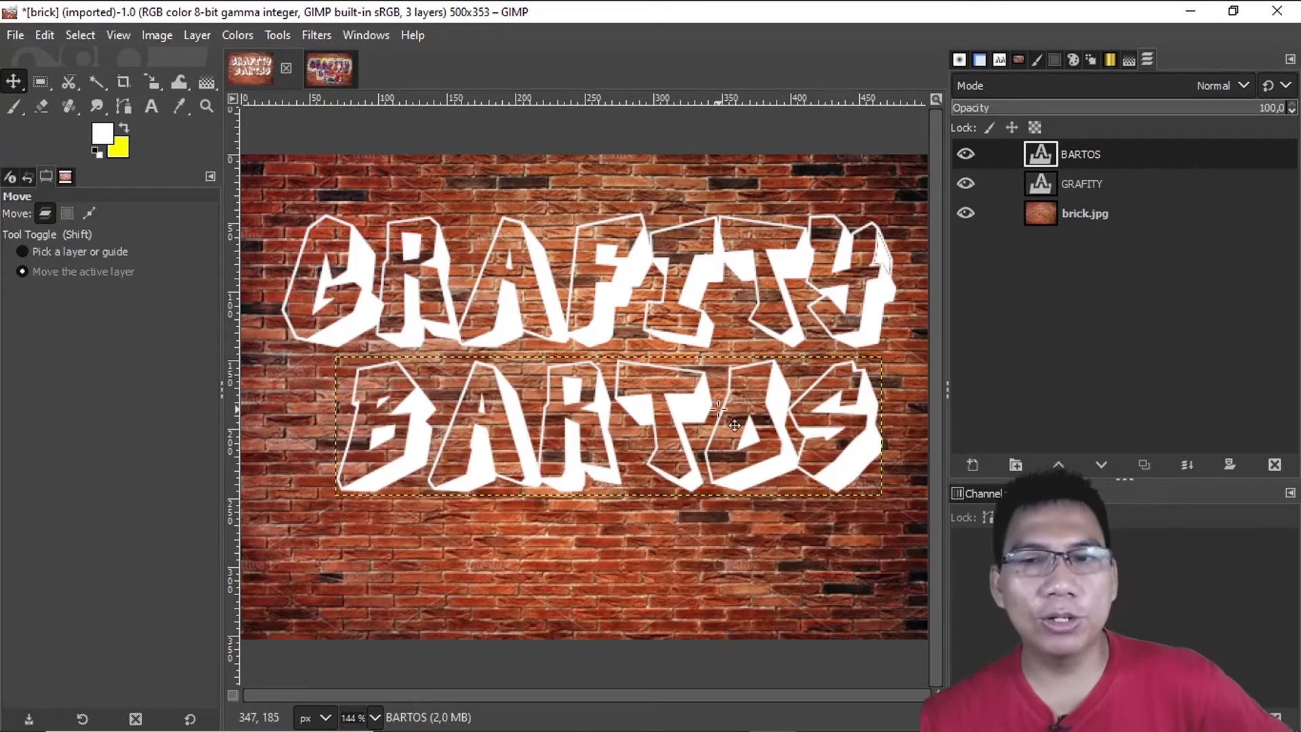
# - Rotate the BARTOS layer by -5,79 degrees so the word slopes upward to the right
pyautogui.click(1052, 188)
pyautogui.click(1048, 157)
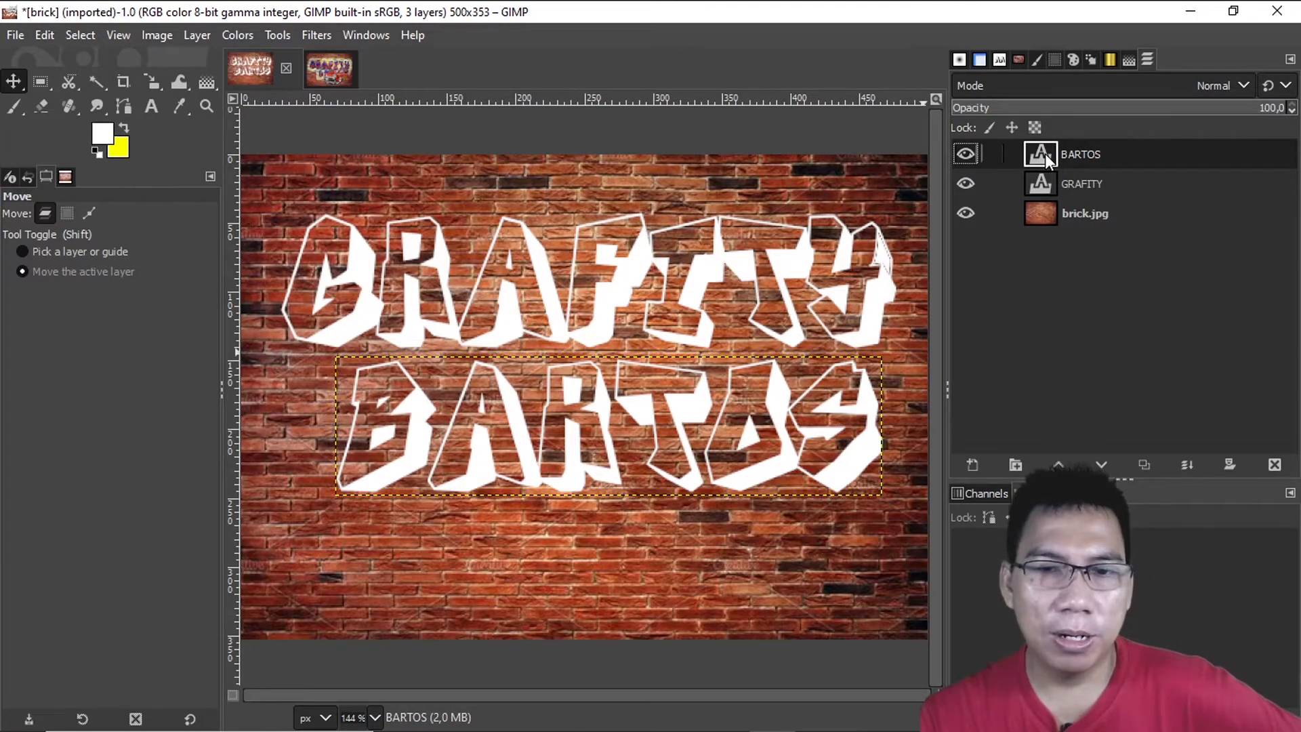
pyautogui.doubleClick(1045, 153)
pyautogui.click(13, 83)
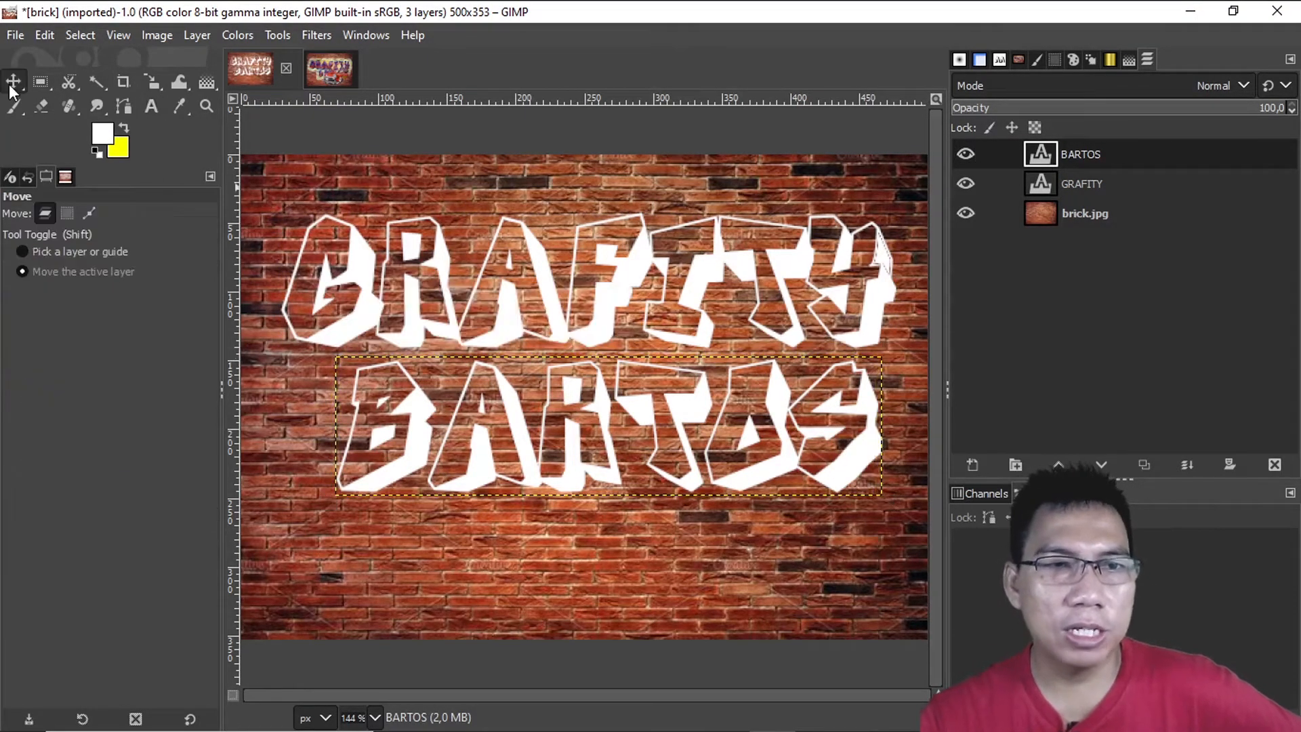
pyautogui.click(156, 84)
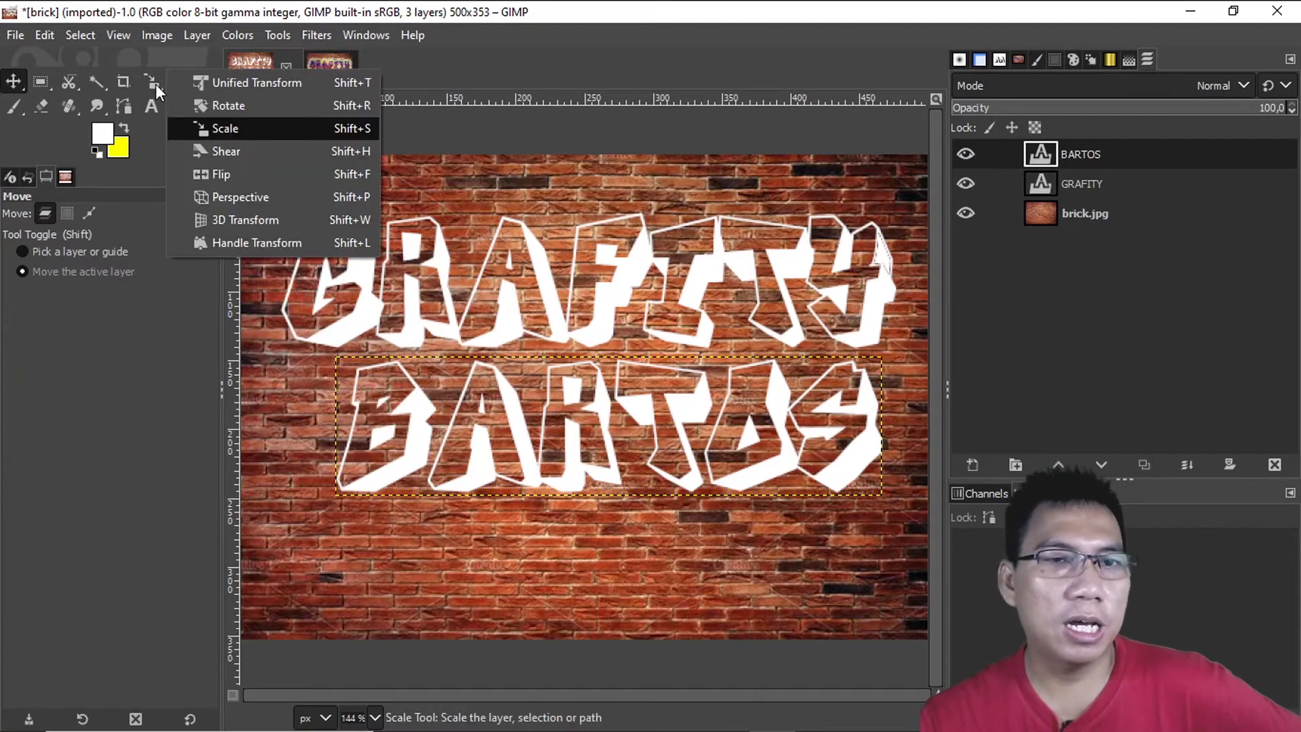
pyautogui.click(241, 108)
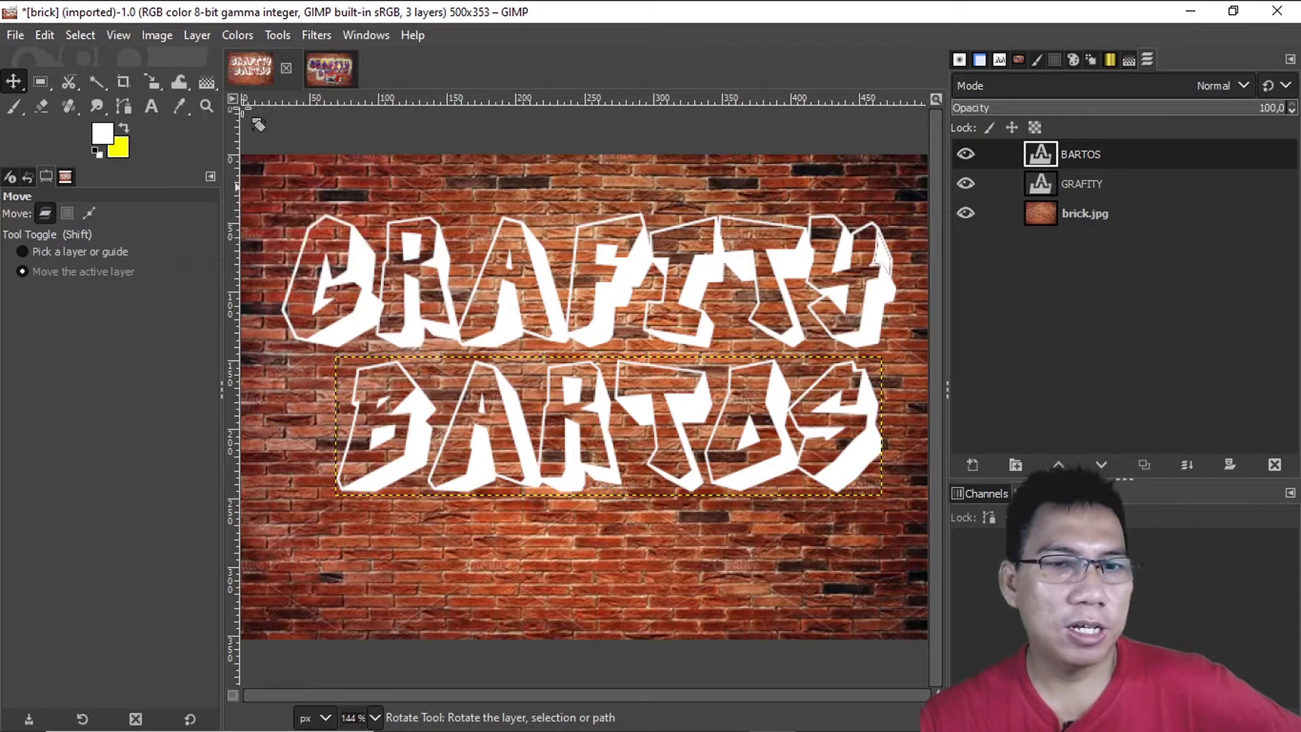
pyautogui.click(591, 448)
pyautogui.moveTo(372, 391); pyautogui.dragTo(366, 415)
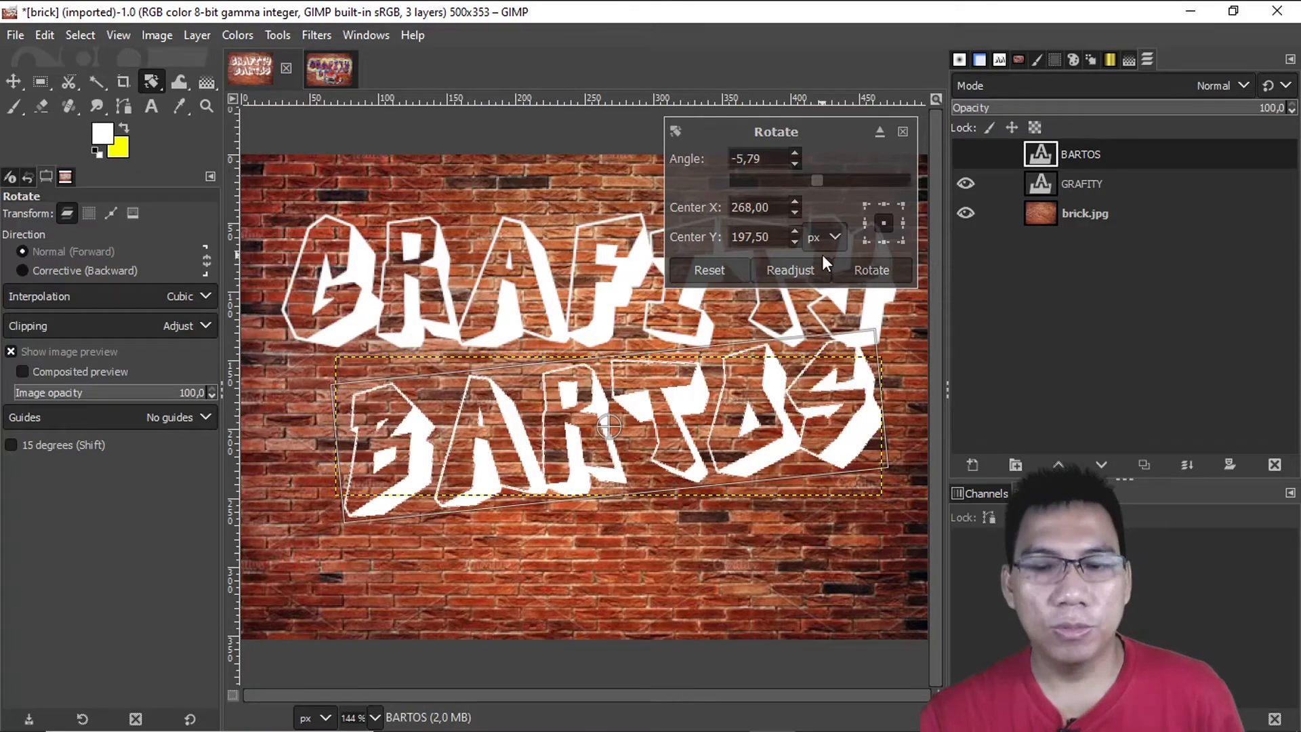
pyautogui.press('Return')
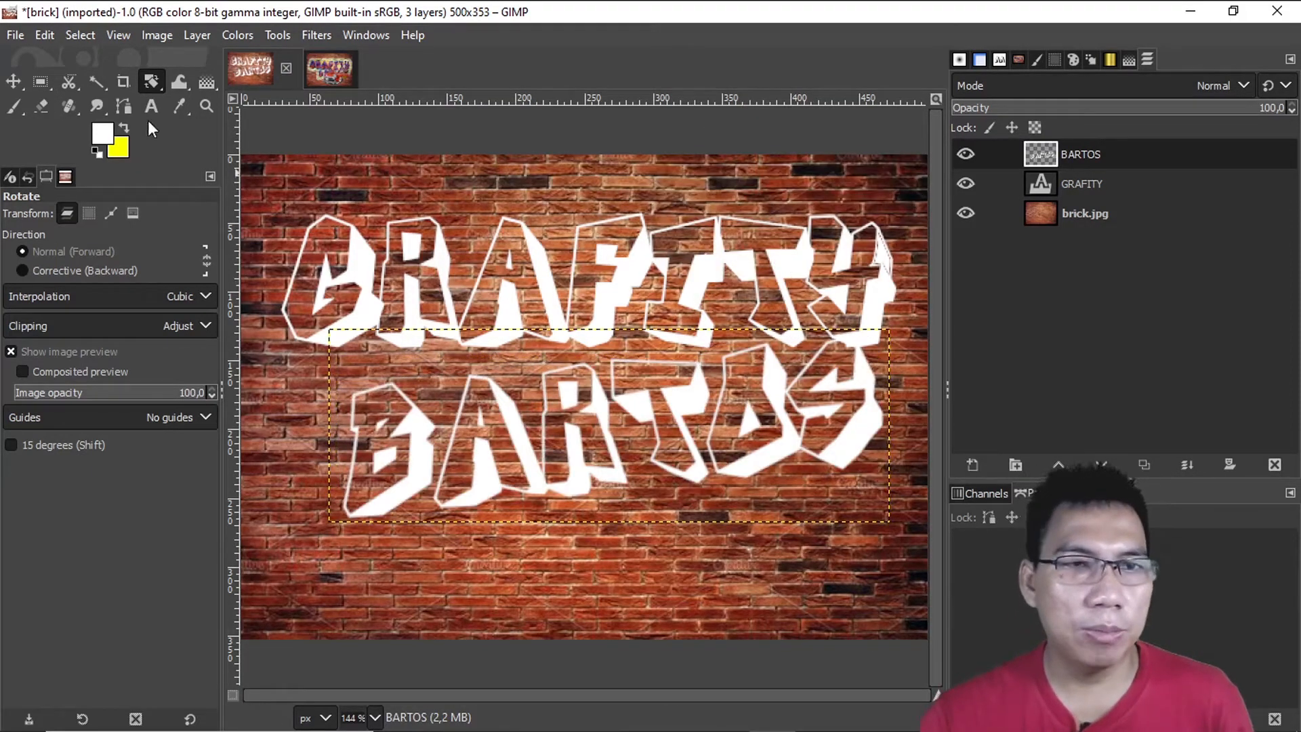
# - Scale the BARTOS layer down slightly and move it up to overlap the lower edge of GRAFITY
pyautogui.moveTo(149, 81); pyautogui.dragTo(217, 125)
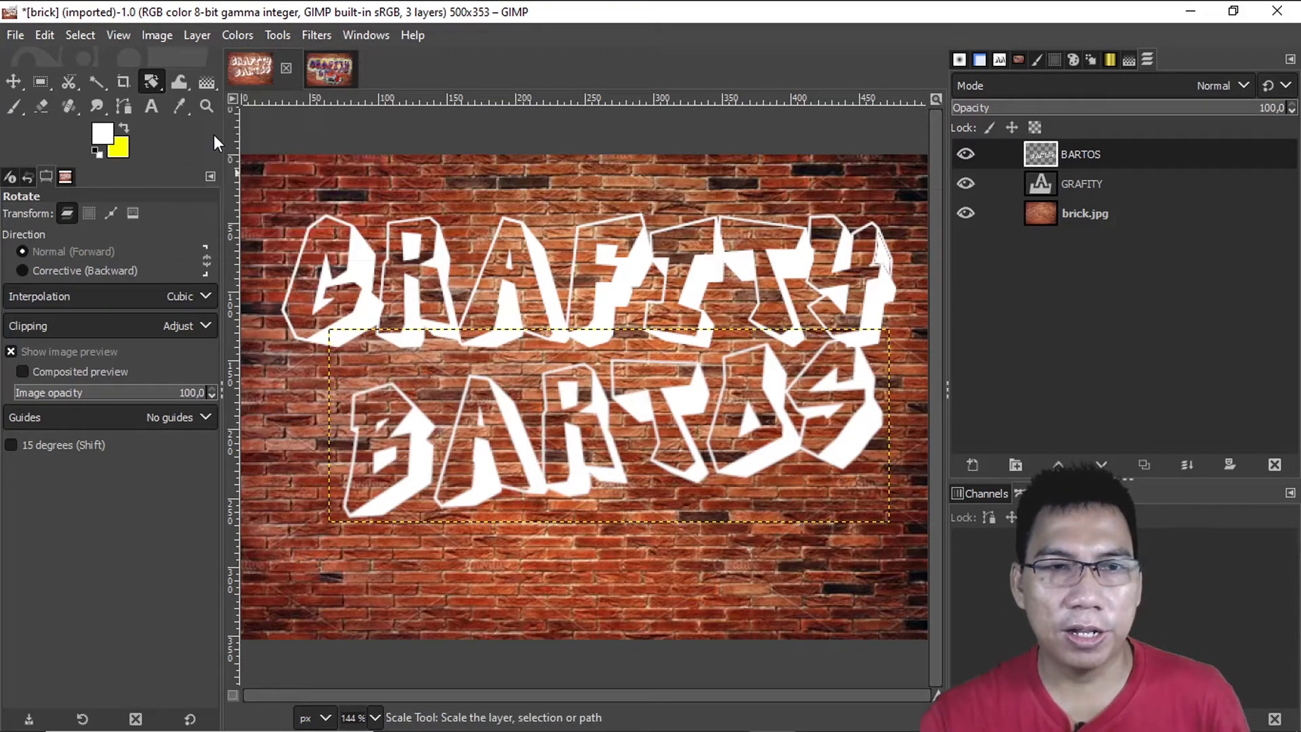
pyautogui.click(514, 480)
pyautogui.press('shift')
pyautogui.moveTo(328, 332); pyautogui.dragTo(395, 392)
pyautogui.press('Return')
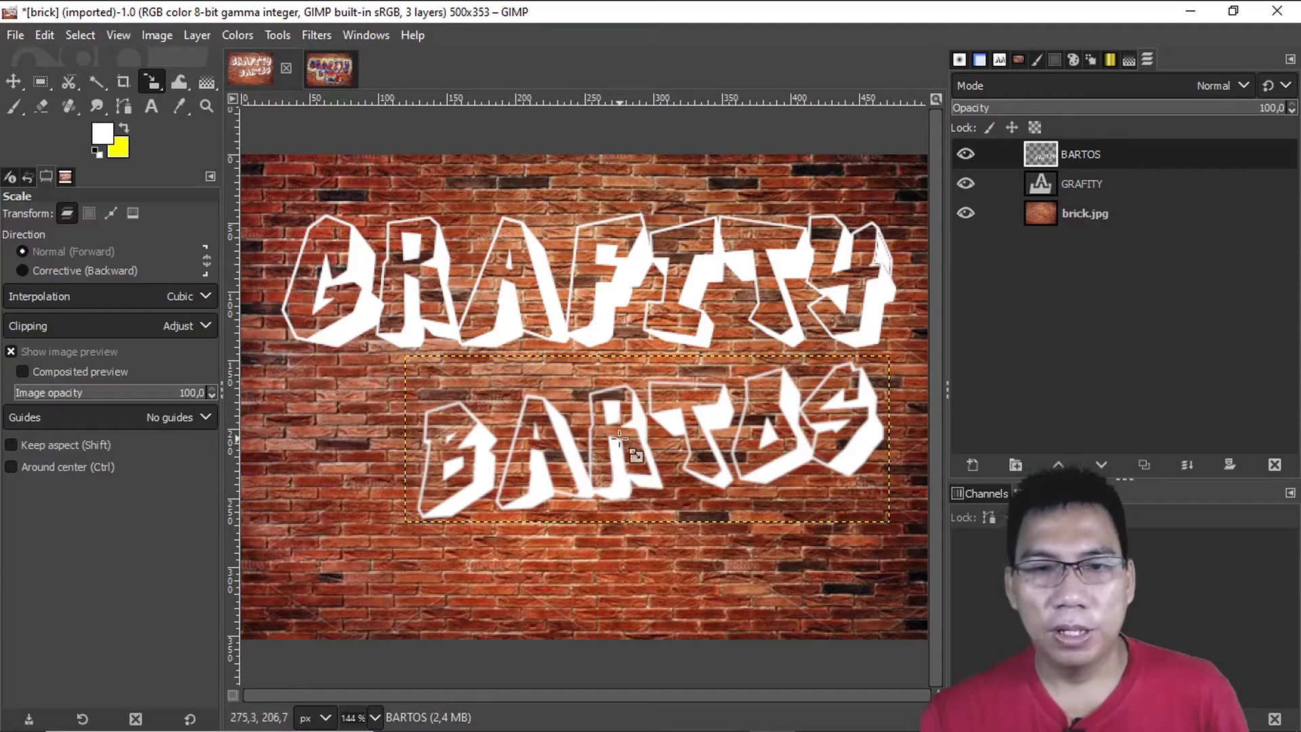
pyautogui.press('m')
pyautogui.moveTo(655, 479); pyautogui.dragTo(604, 385)
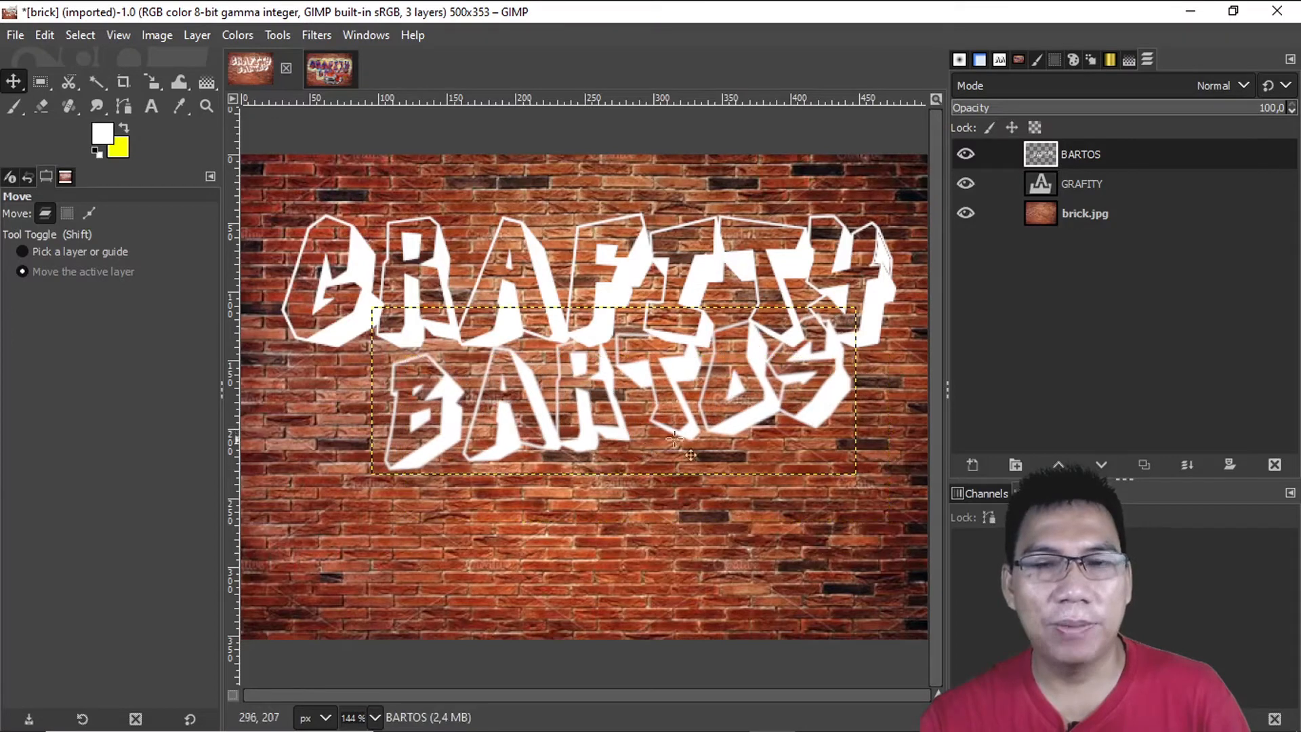
# - Adjust the positions of the GRAFITY and BARTOS layers, keeping GRAFITY high on the wall with BARTOS overlapping its lower edge
pyautogui.click(1104, 184)
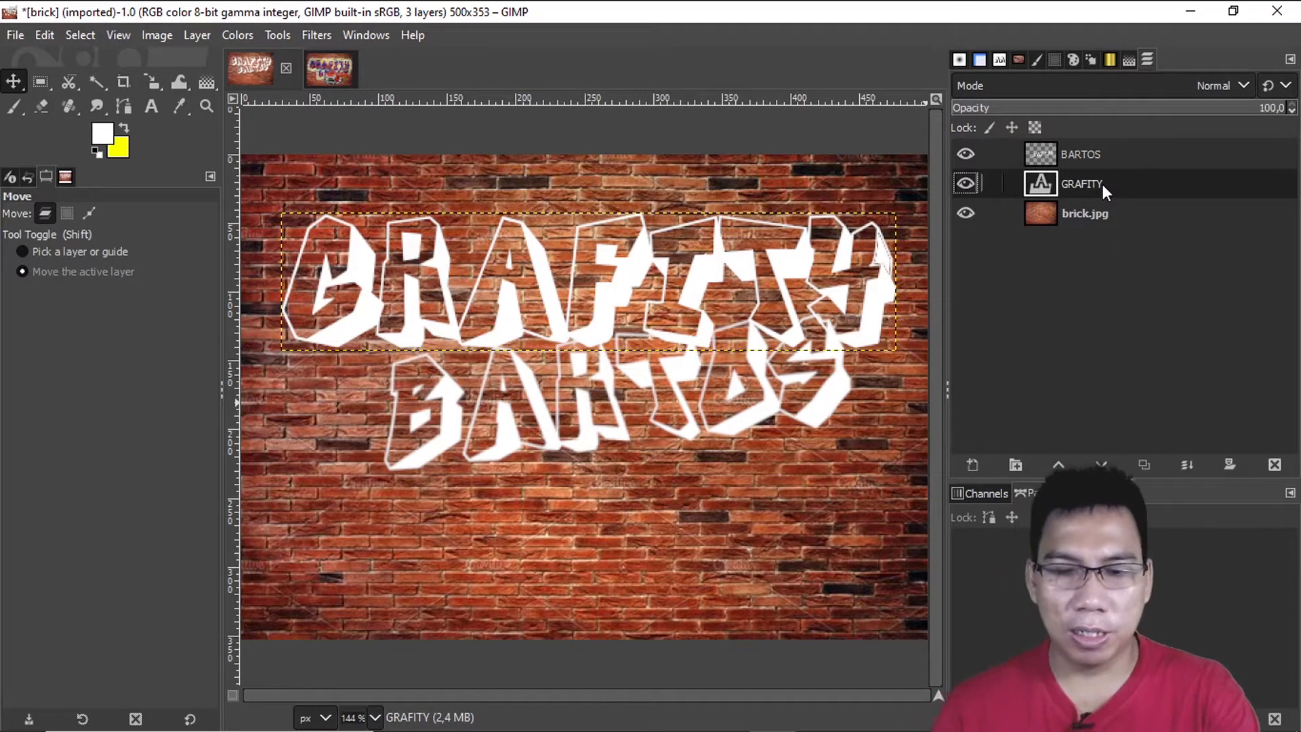
pyautogui.press('Down')
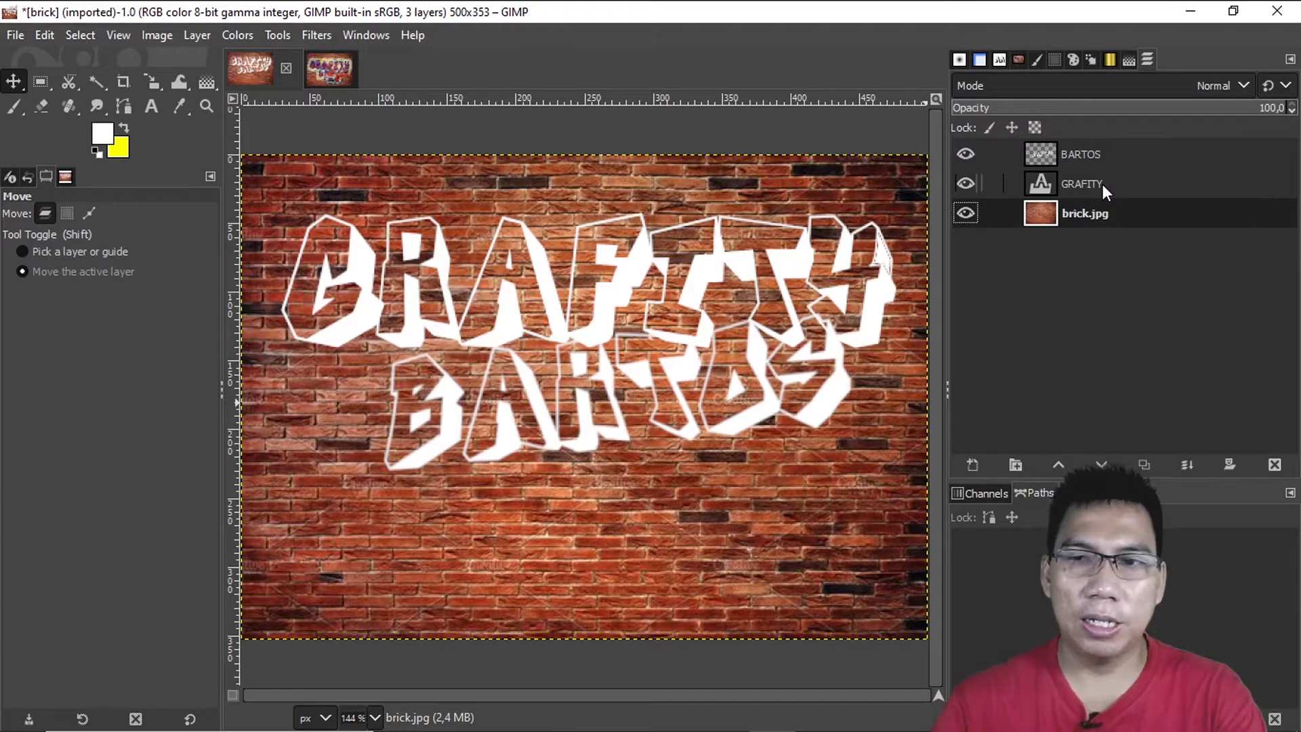
pyautogui.click(1103, 185)
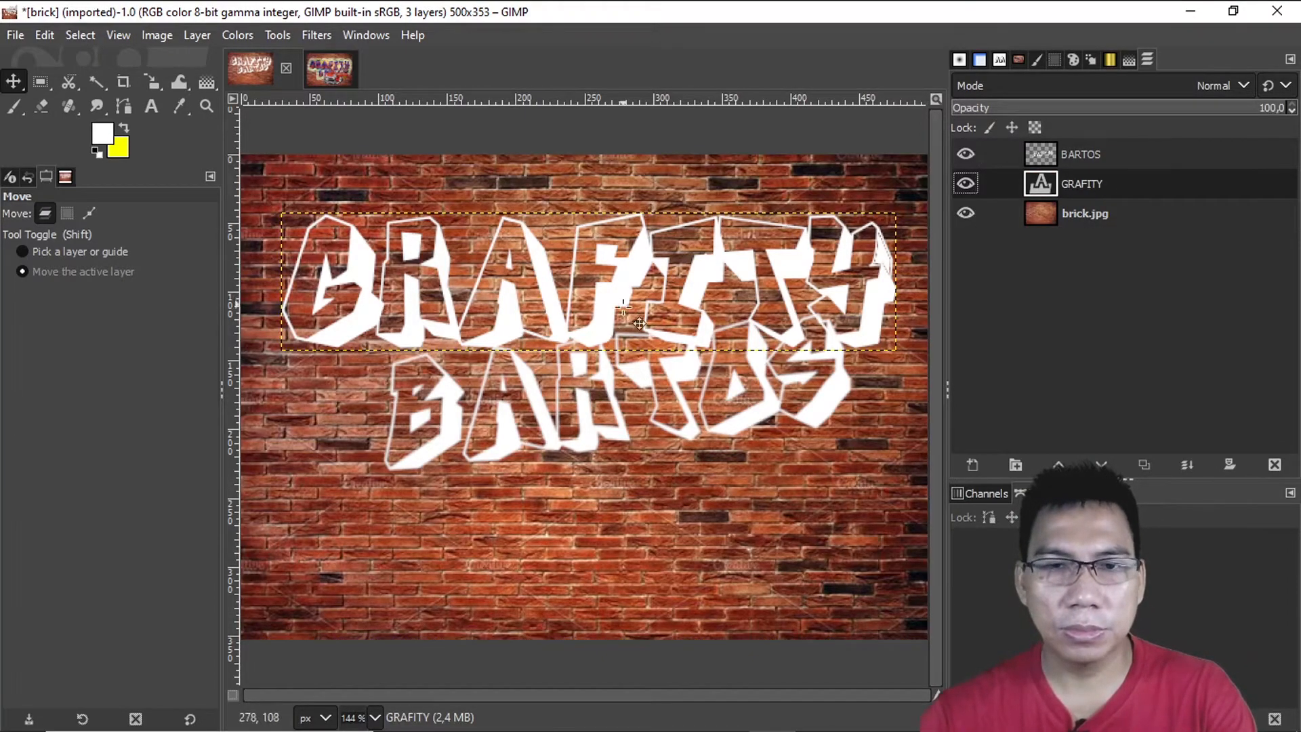
pyautogui.moveTo(609, 319); pyautogui.dragTo(610, 358)
pyautogui.click(1085, 160)
pyautogui.moveTo(557, 442); pyautogui.dragTo(552, 468)
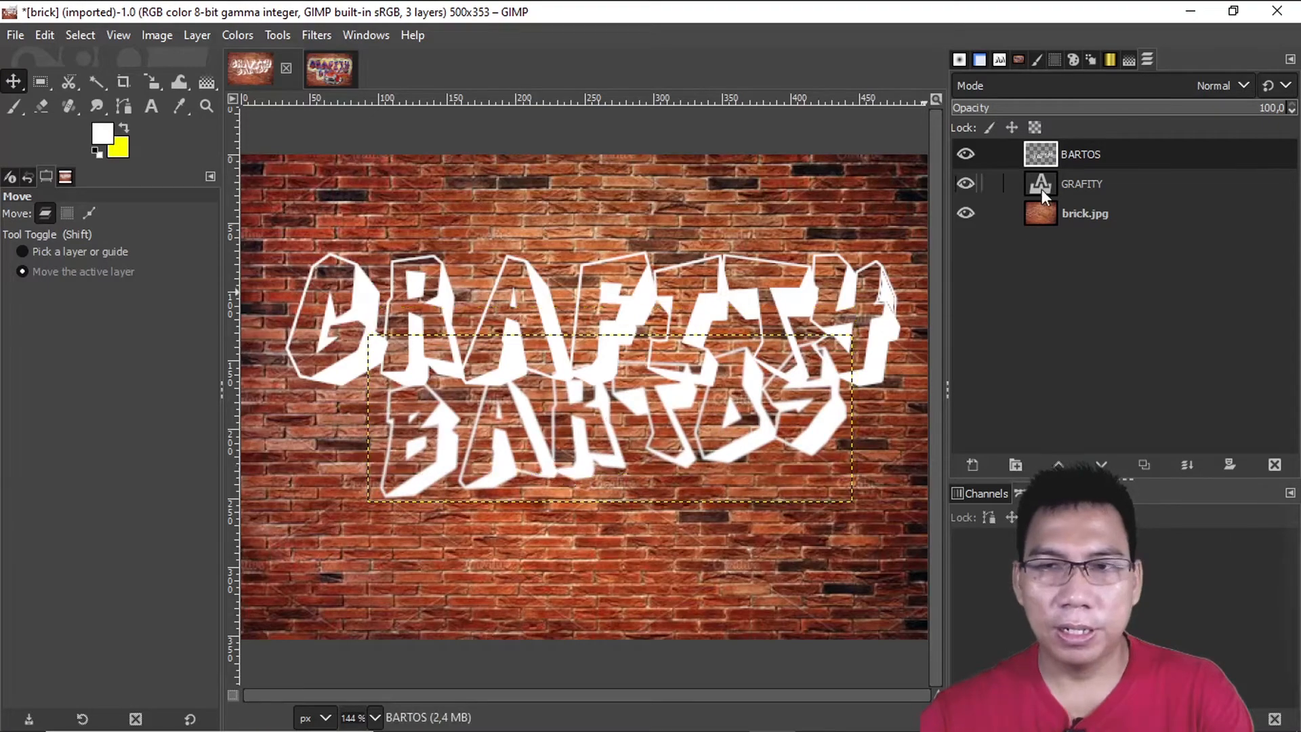
pyautogui.click(1083, 184)
pyautogui.moveTo(544, 308)
pyautogui.mouseDown()
pyautogui.moveTo(538, 251)
pyautogui.moveTo(551, 290)
pyautogui.mouseUp()
pyautogui.click(1083, 157)
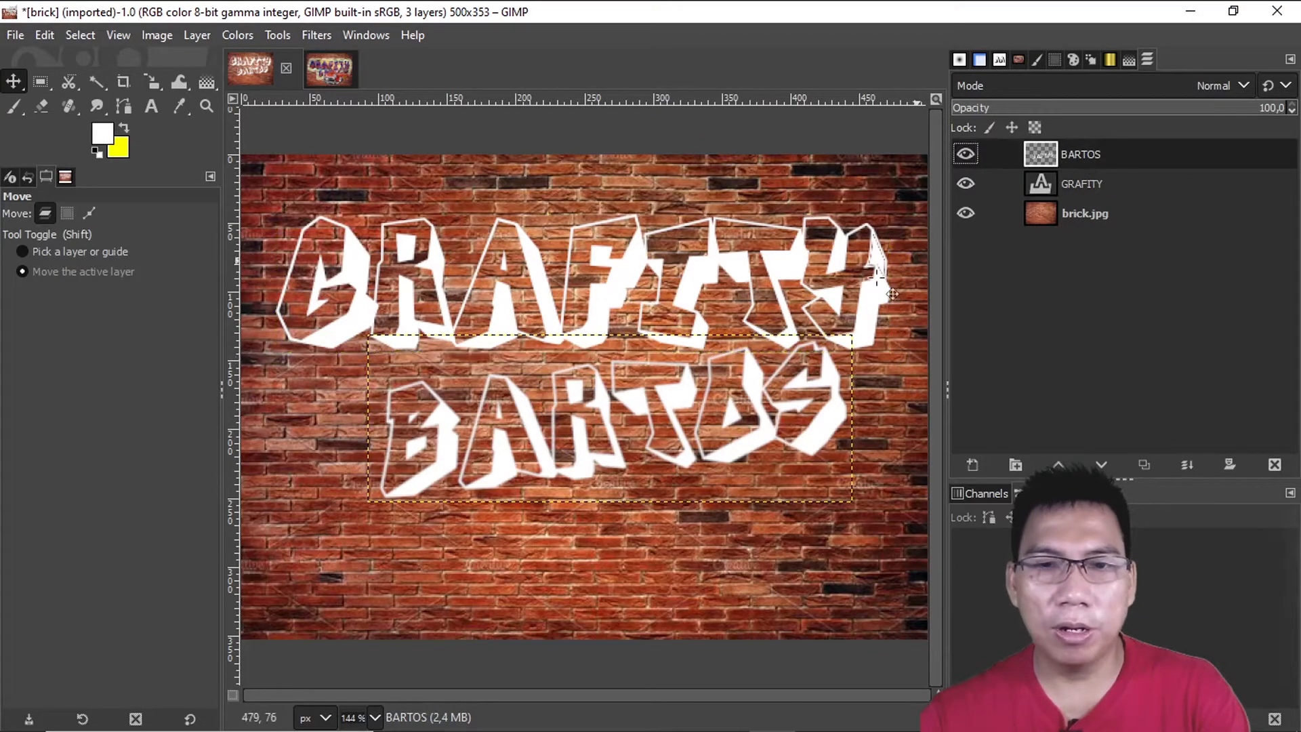
pyautogui.moveTo(671, 436); pyautogui.dragTo(665, 405)
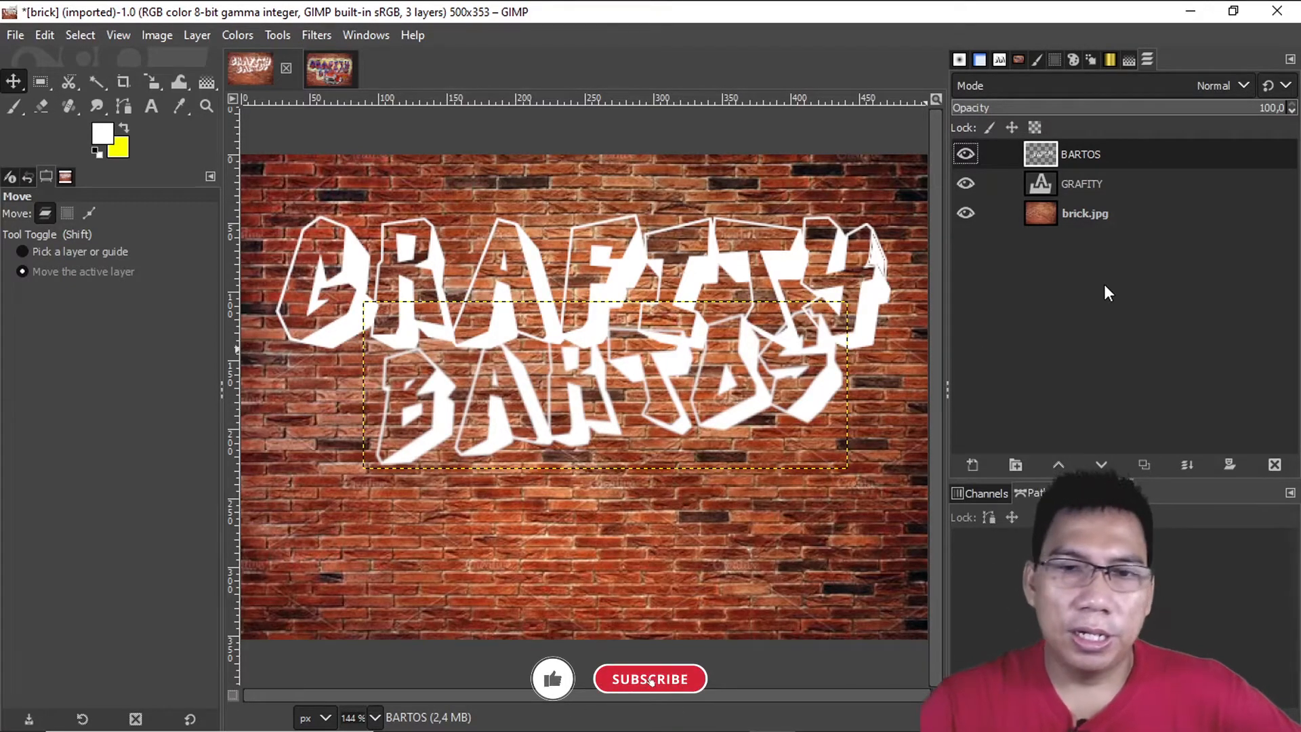
# - Compare the GRAFITY text with the lettering in the GRAVITY.xcf reference, returning to the brick image
pyautogui.click(1080, 192)
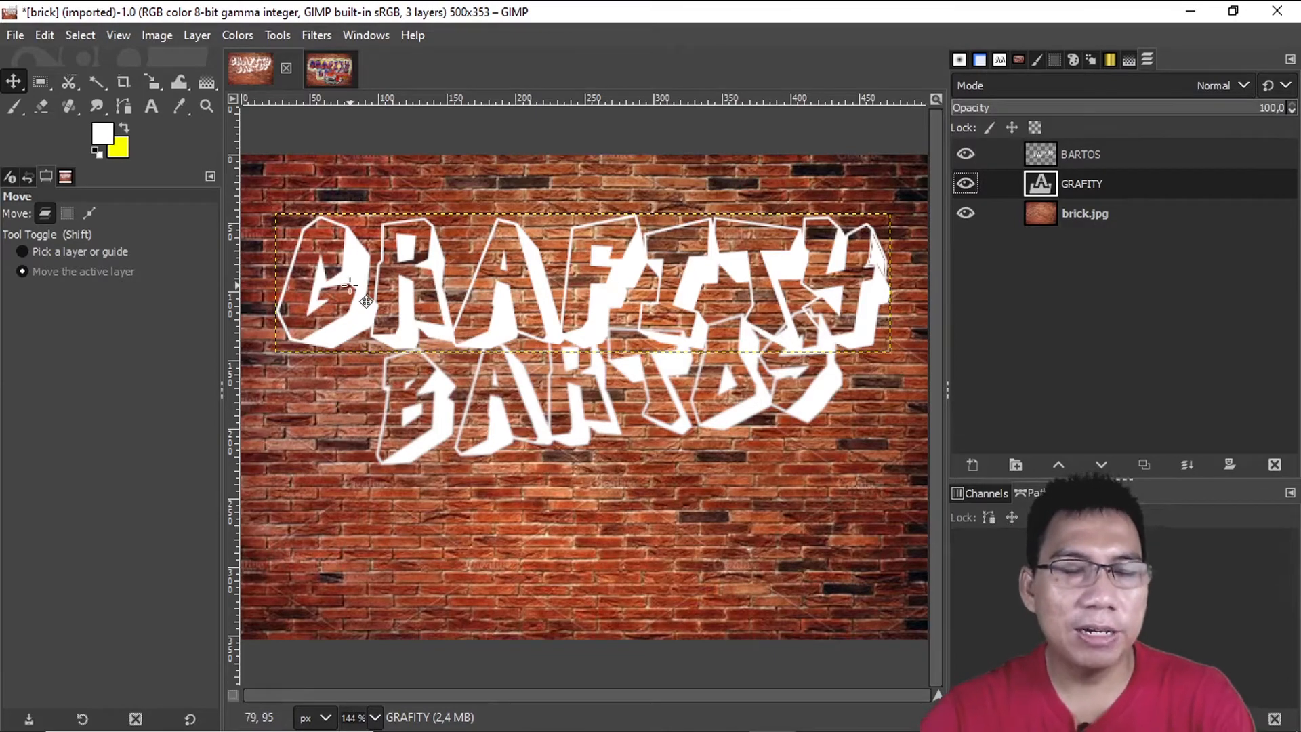
pyautogui.click(339, 76)
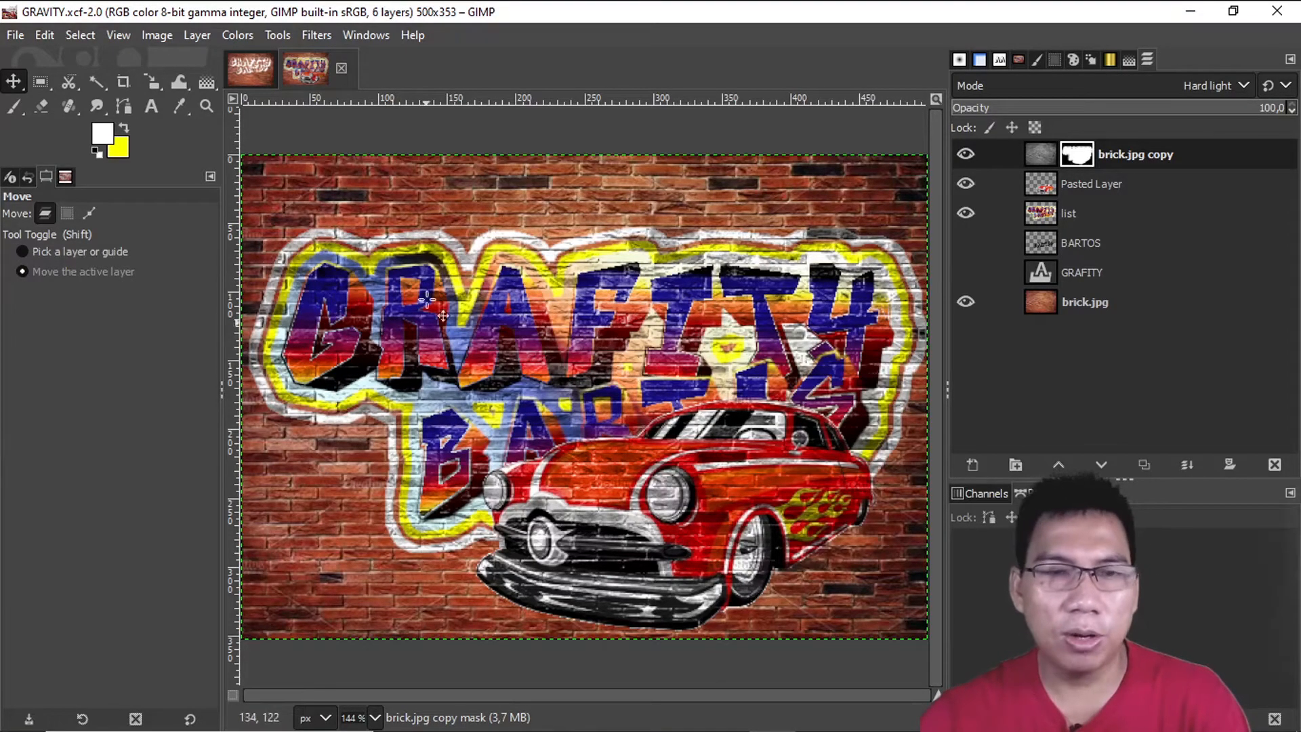
pyautogui.click(251, 73)
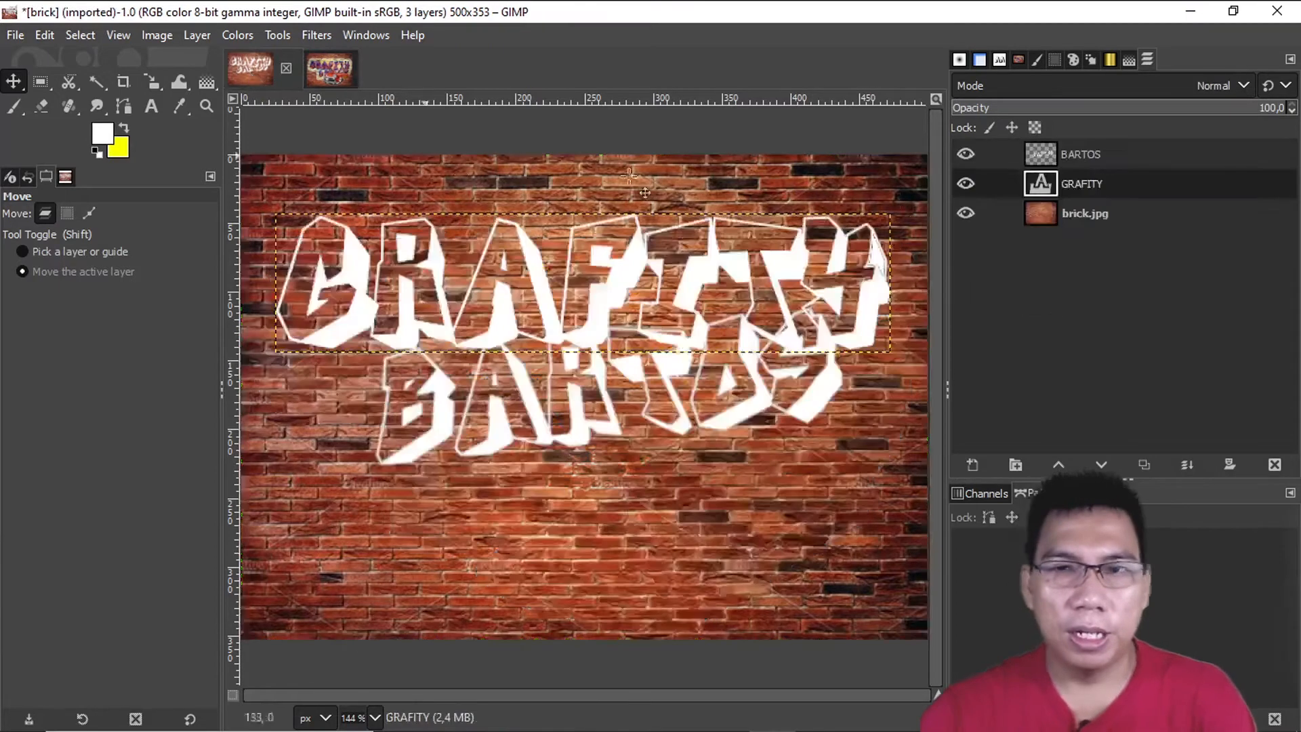
# - With the GRAFITY layer's letter shapes selected, add a transparent layer named Text luar grafity at the top of the layer stack
pyautogui.keyDown('alt'); pyautogui.click(1042, 182); pyautogui.keyUp('alt')
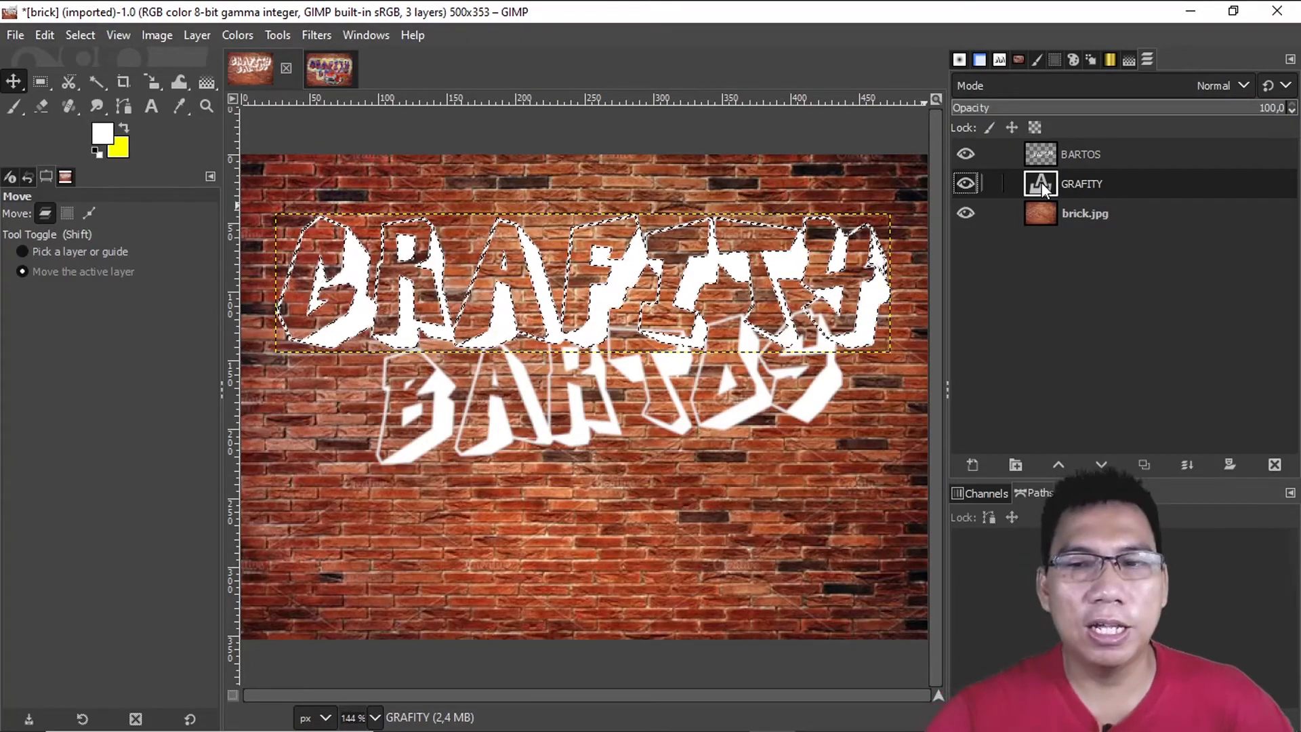
pyautogui.click(974, 464)
pyautogui.moveTo(907, 316); pyautogui.dragTo(823, 316)
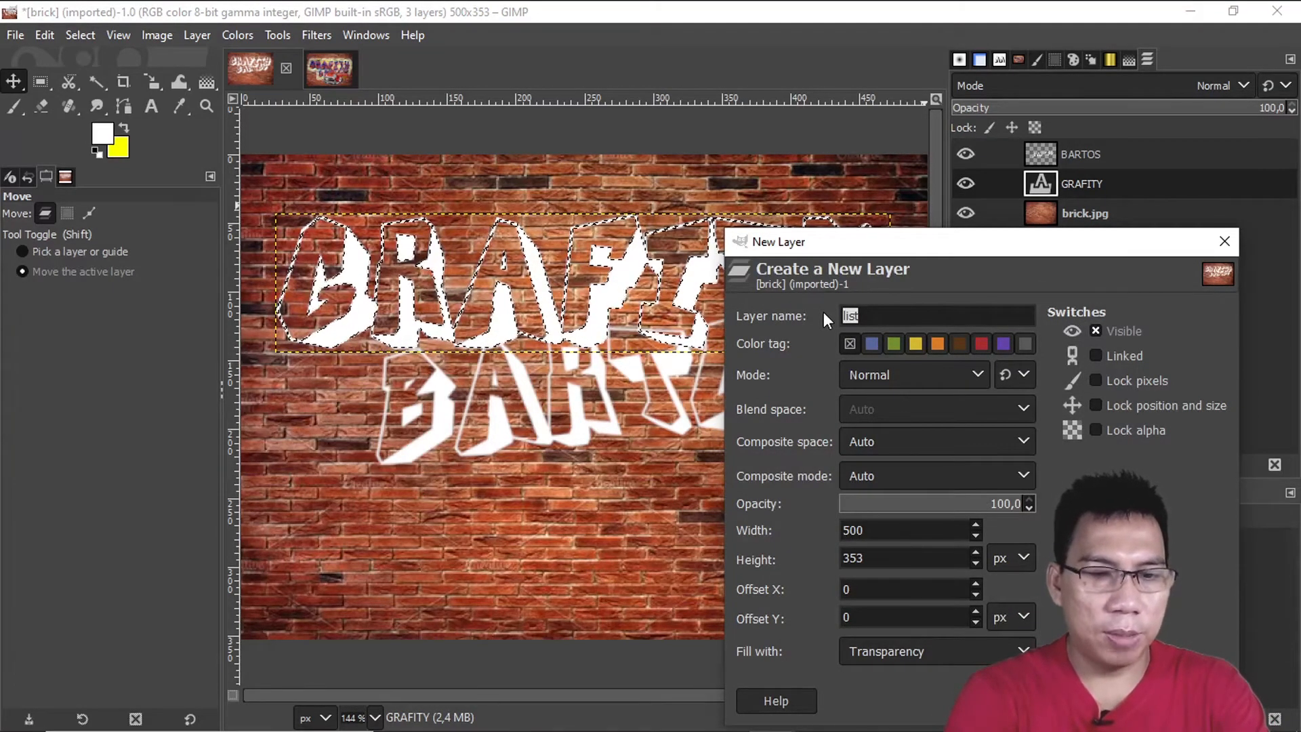
pyautogui.write('Text ')
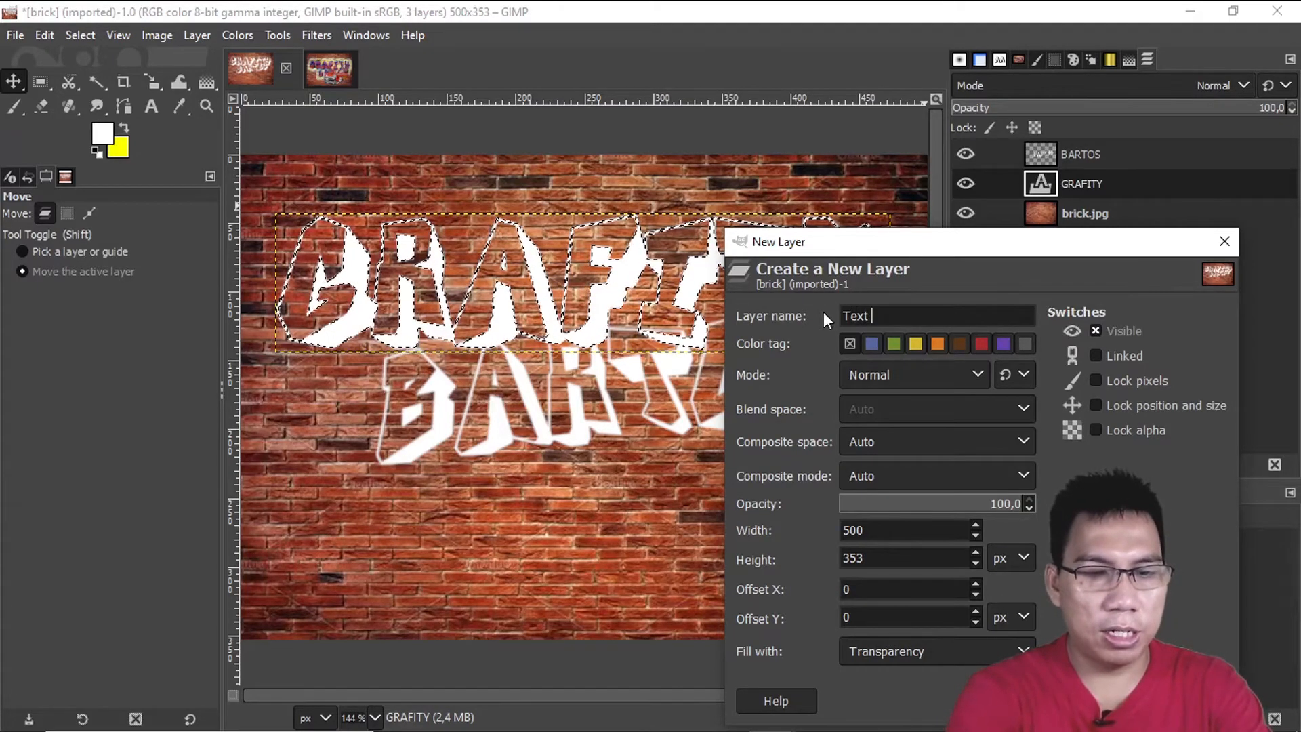
pyautogui.write('luar gra')
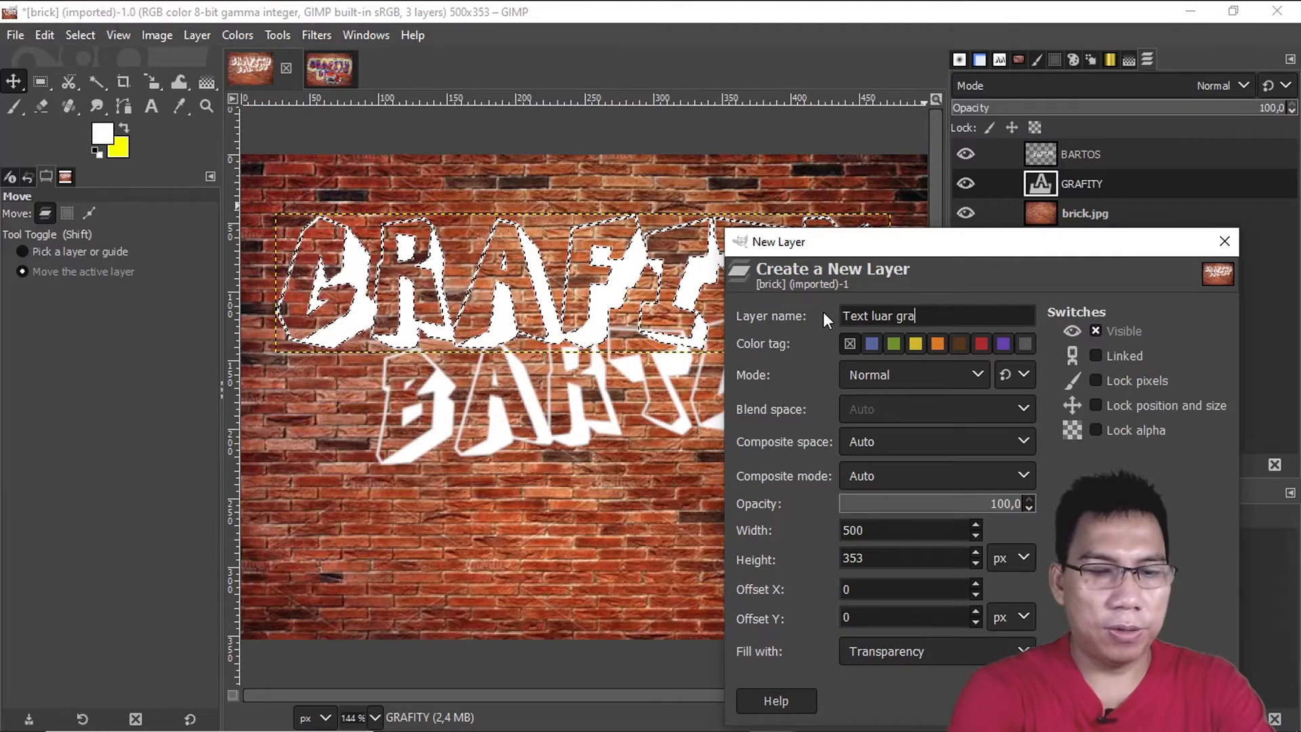
pyautogui.write('fity')
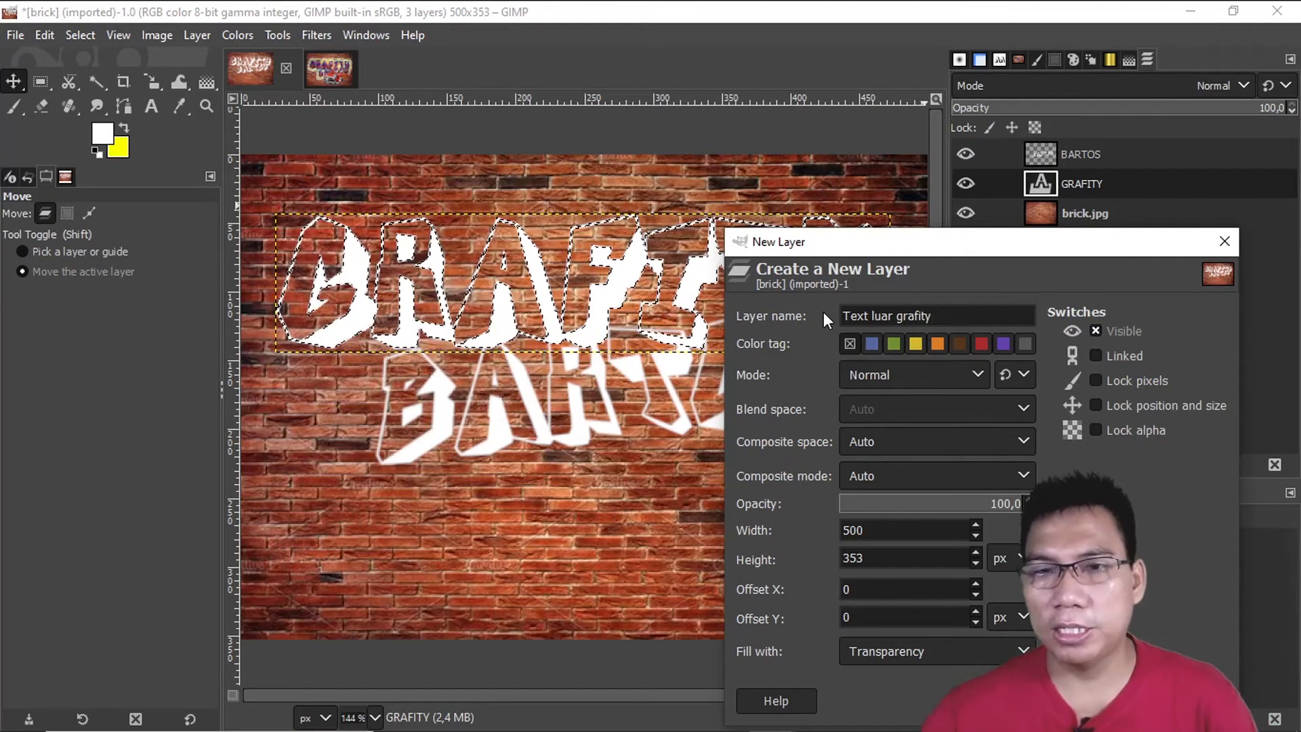
pyautogui.press('Return')
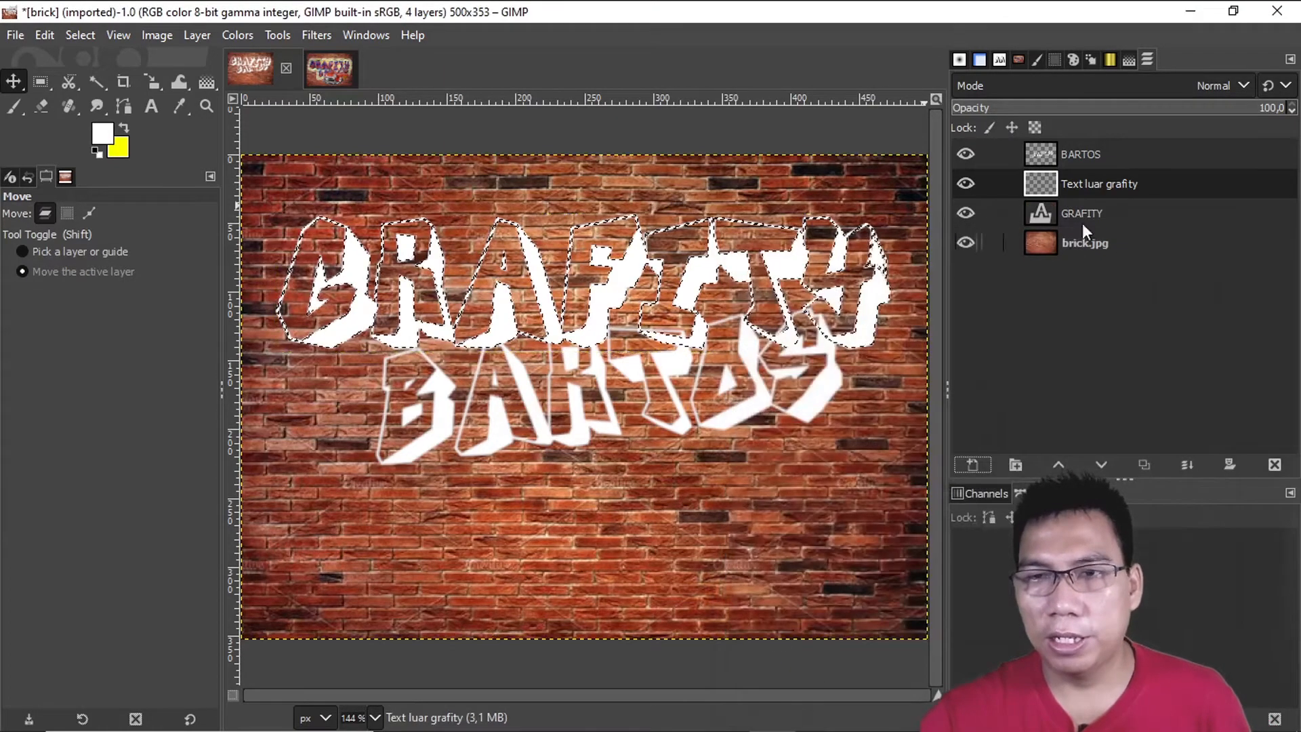
pyautogui.moveTo(1102, 146); pyautogui.dragTo(1102, 144)
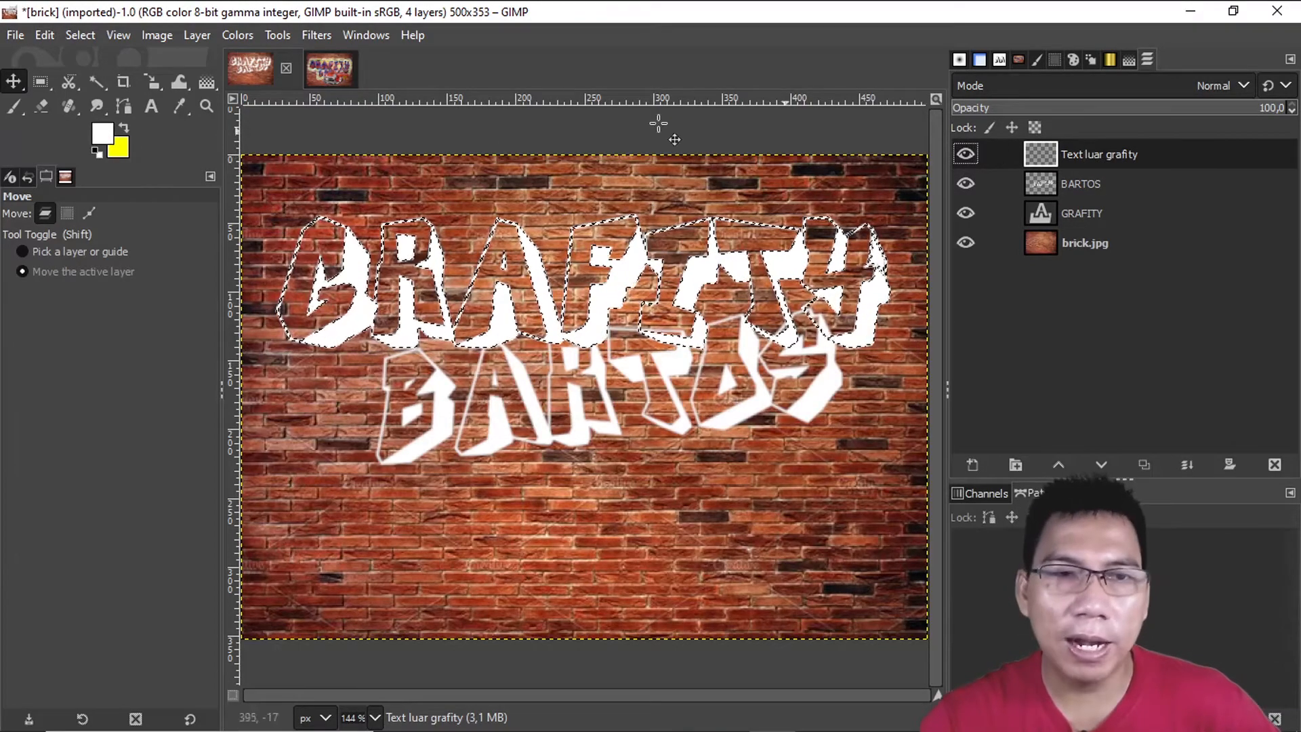
# - Set the Gradient tool to the Incandescent gradient for the Text luar grafity layer, after checking the GRAVITY.xcf reference
pyautogui.click(332, 69)
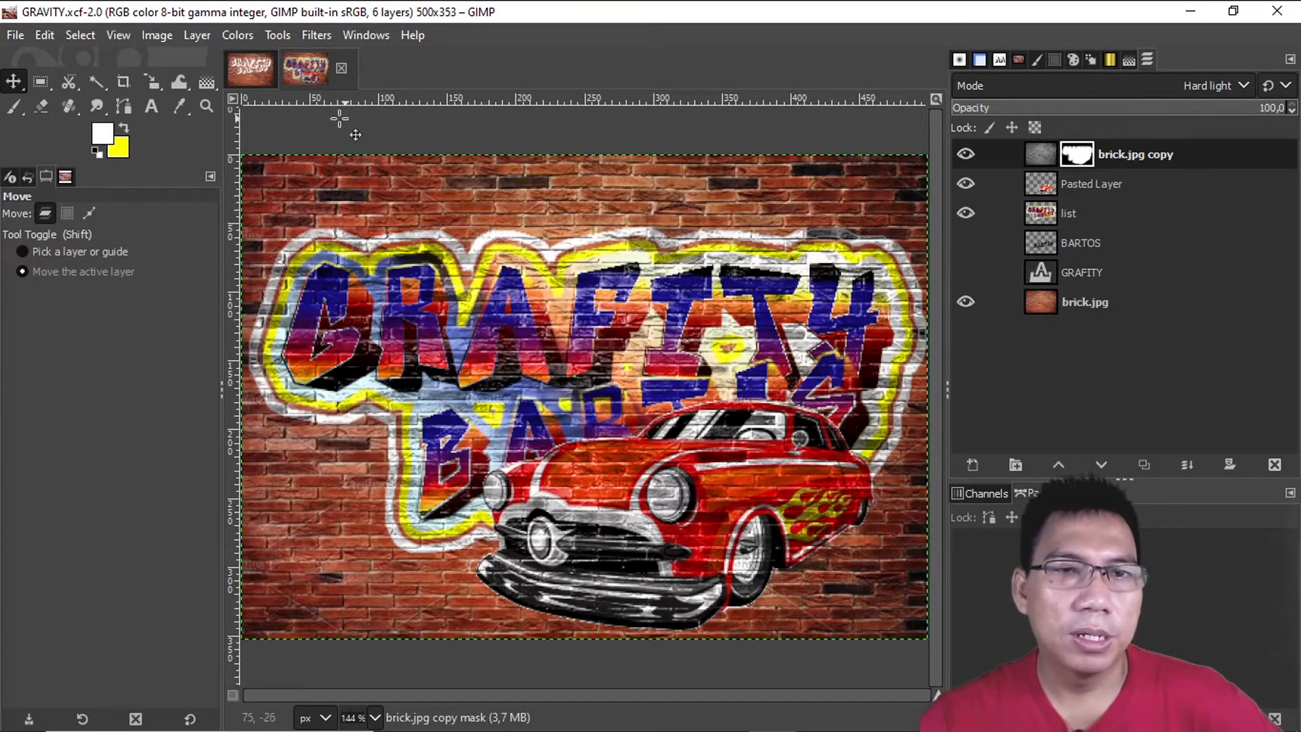
pyautogui.click(267, 78)
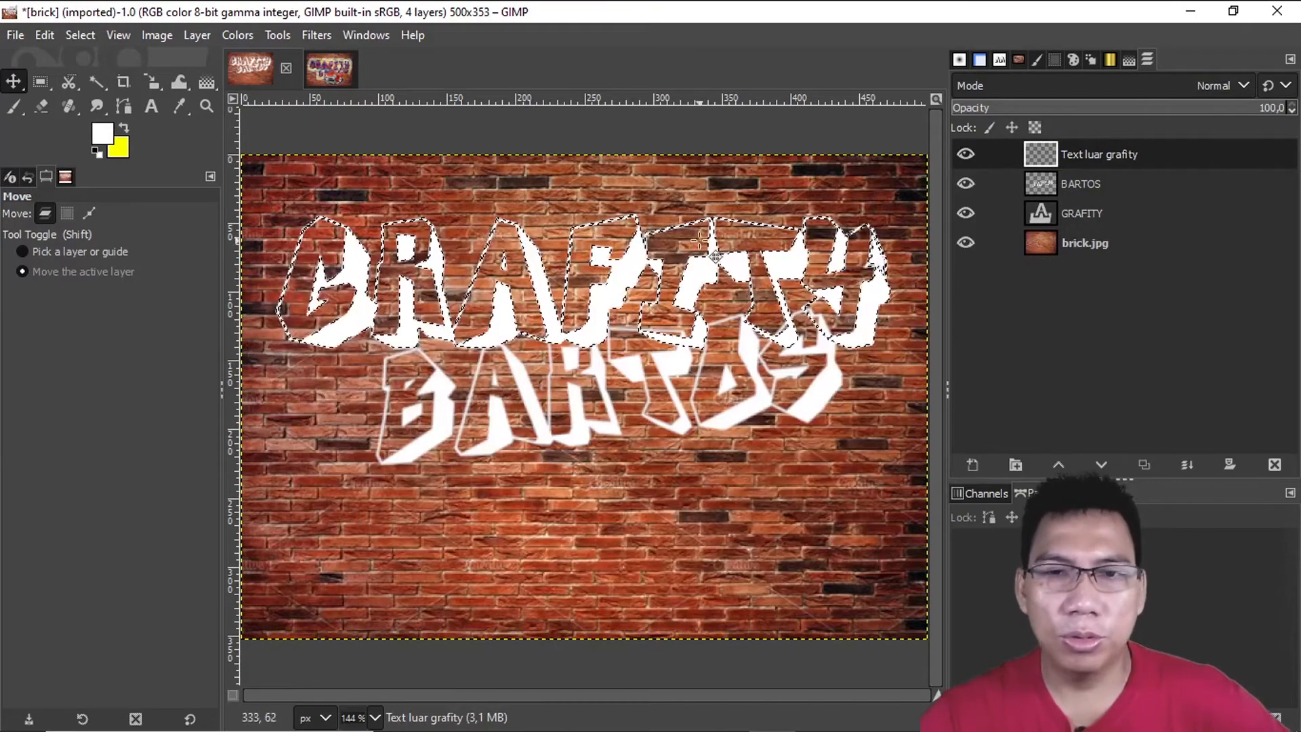
pyautogui.click(208, 81)
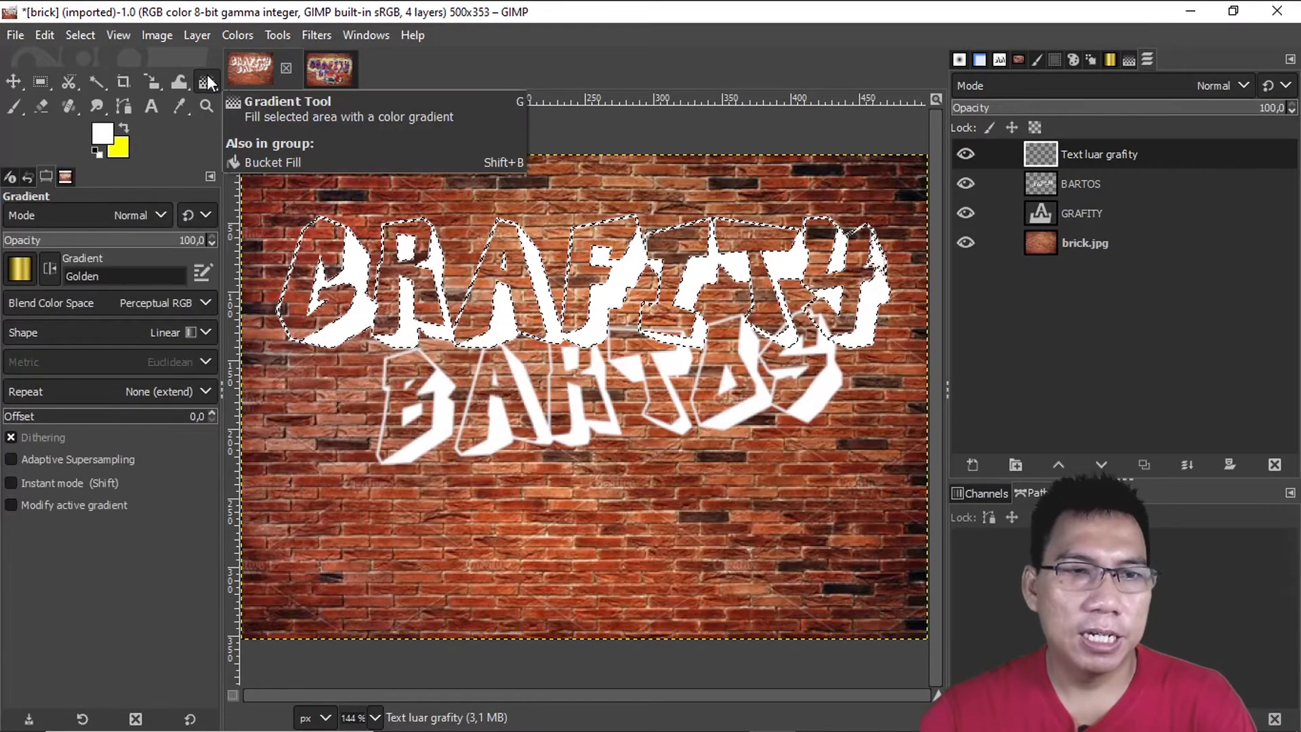
pyautogui.click(19, 269)
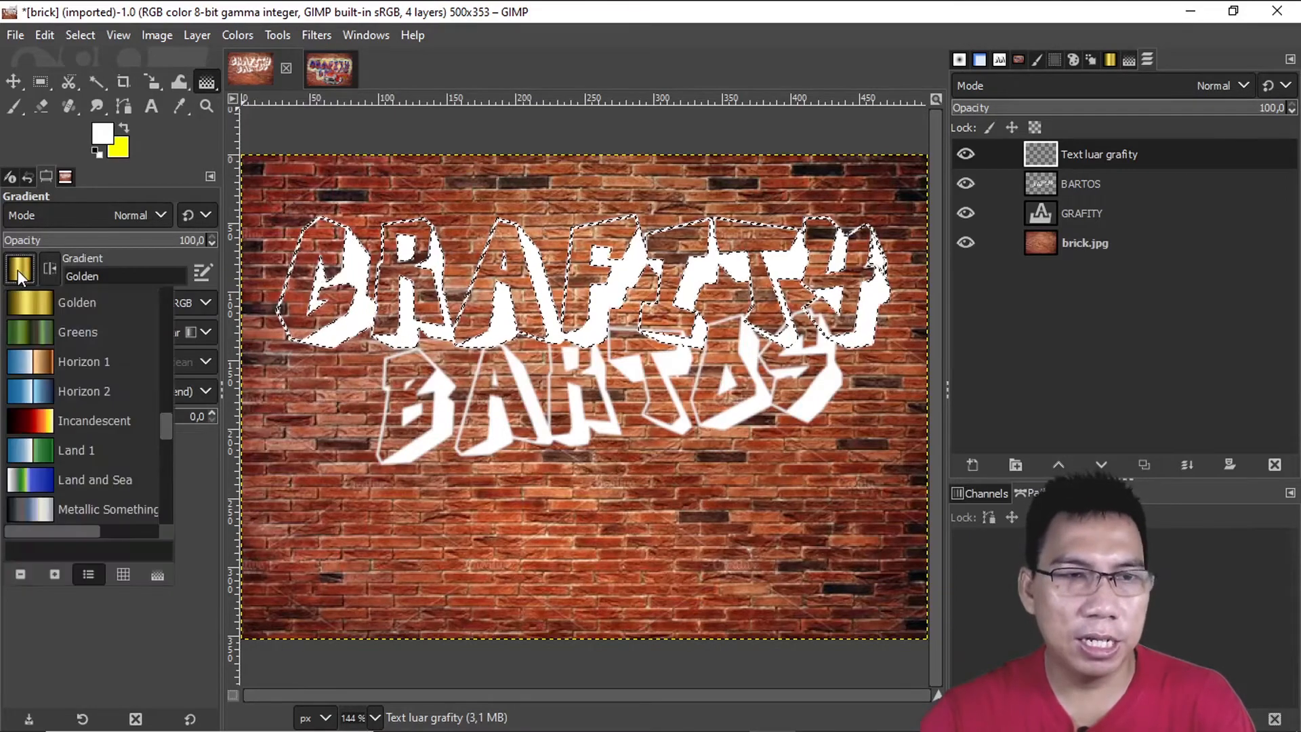
pyautogui.moveTo(164, 420); pyautogui.dragTo(169, 284)
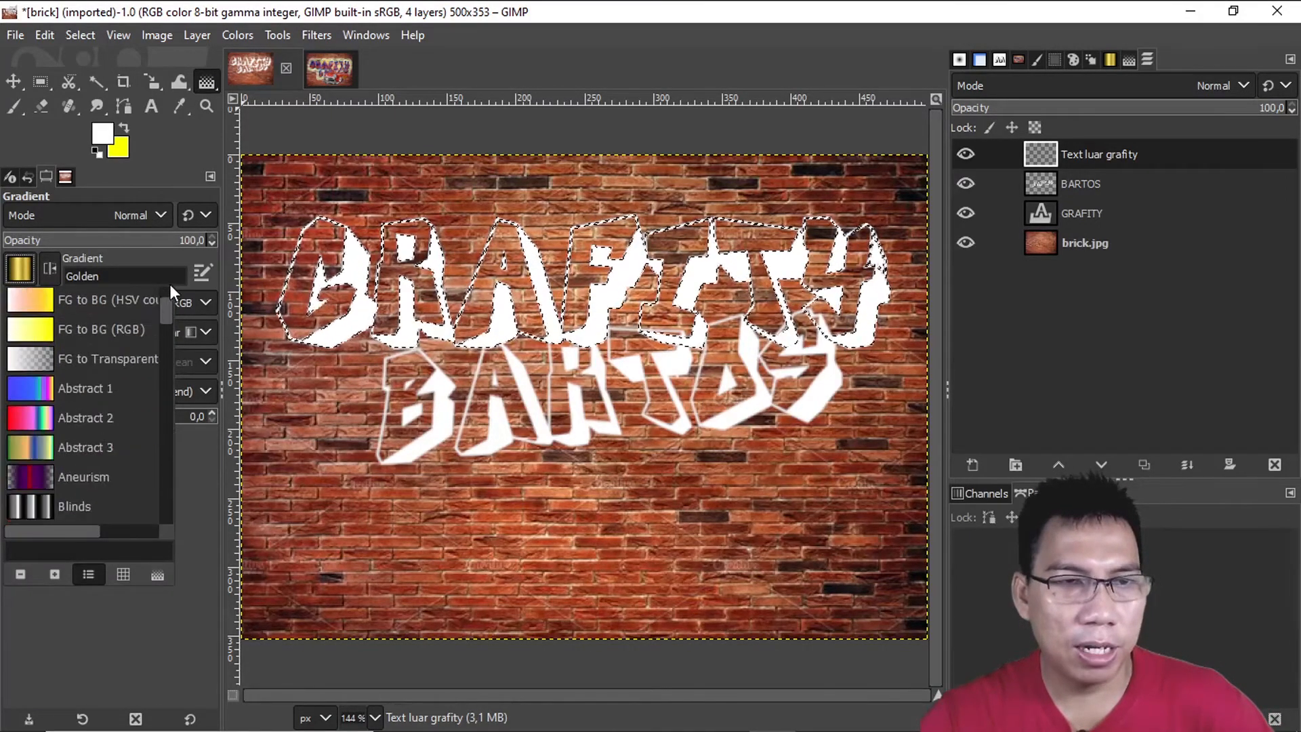
pyautogui.scroll(3, 170, 293)
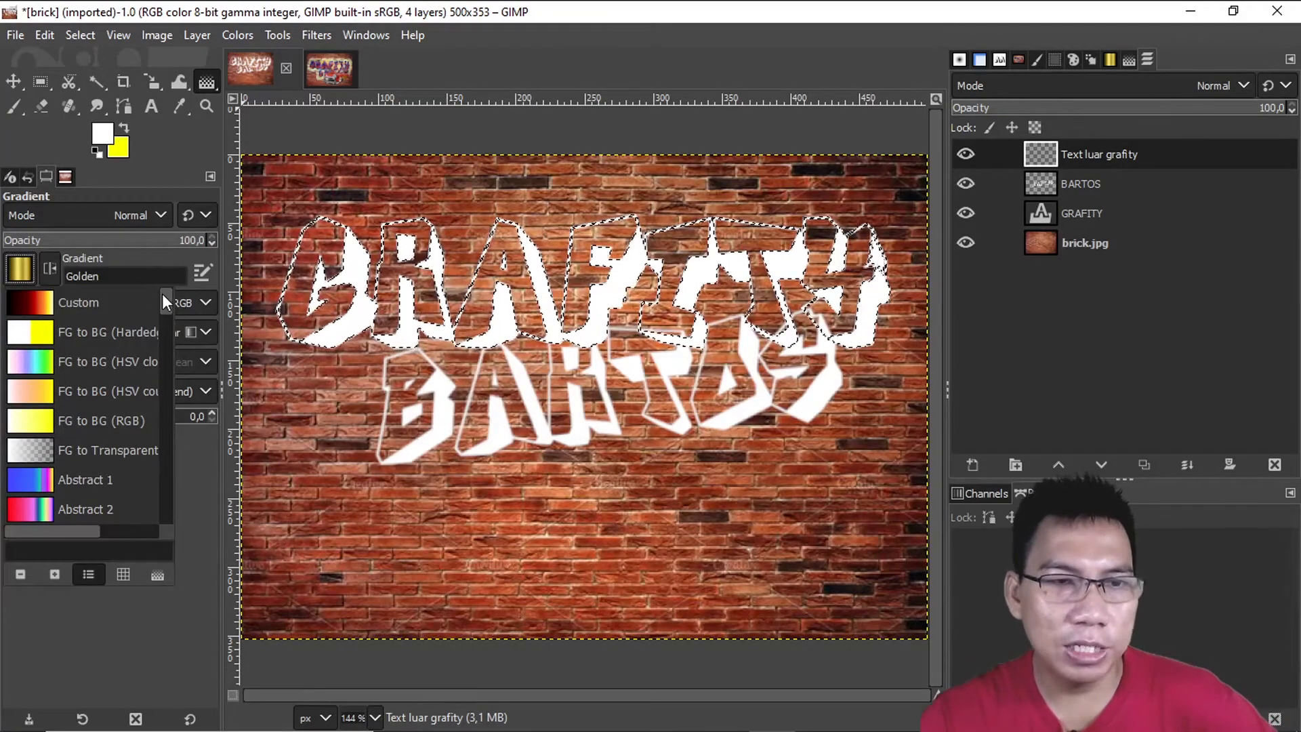
pyautogui.moveTo(164, 301); pyautogui.dragTo(139, 495)
pyautogui.scroll(-1, 140, 494)
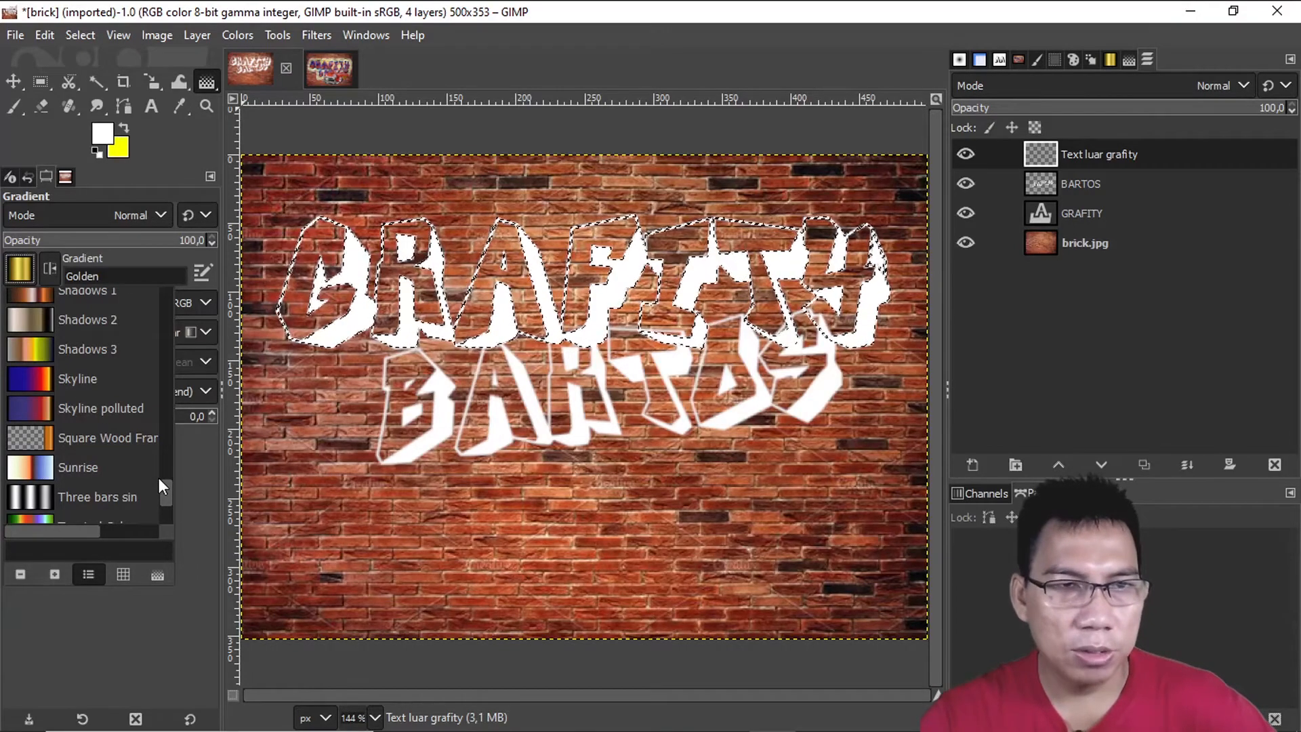
pyautogui.moveTo(164, 490); pyautogui.dragTo(170, 430)
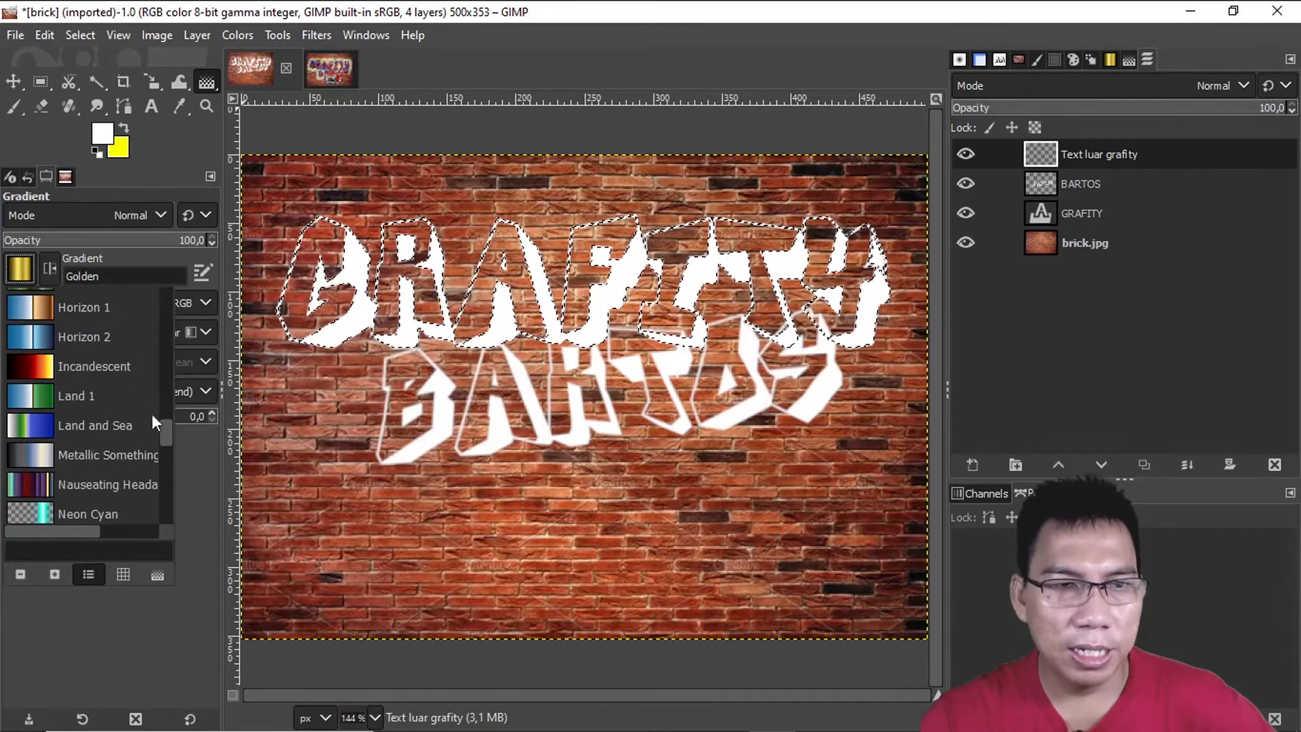
pyautogui.doubleClick(39, 367)
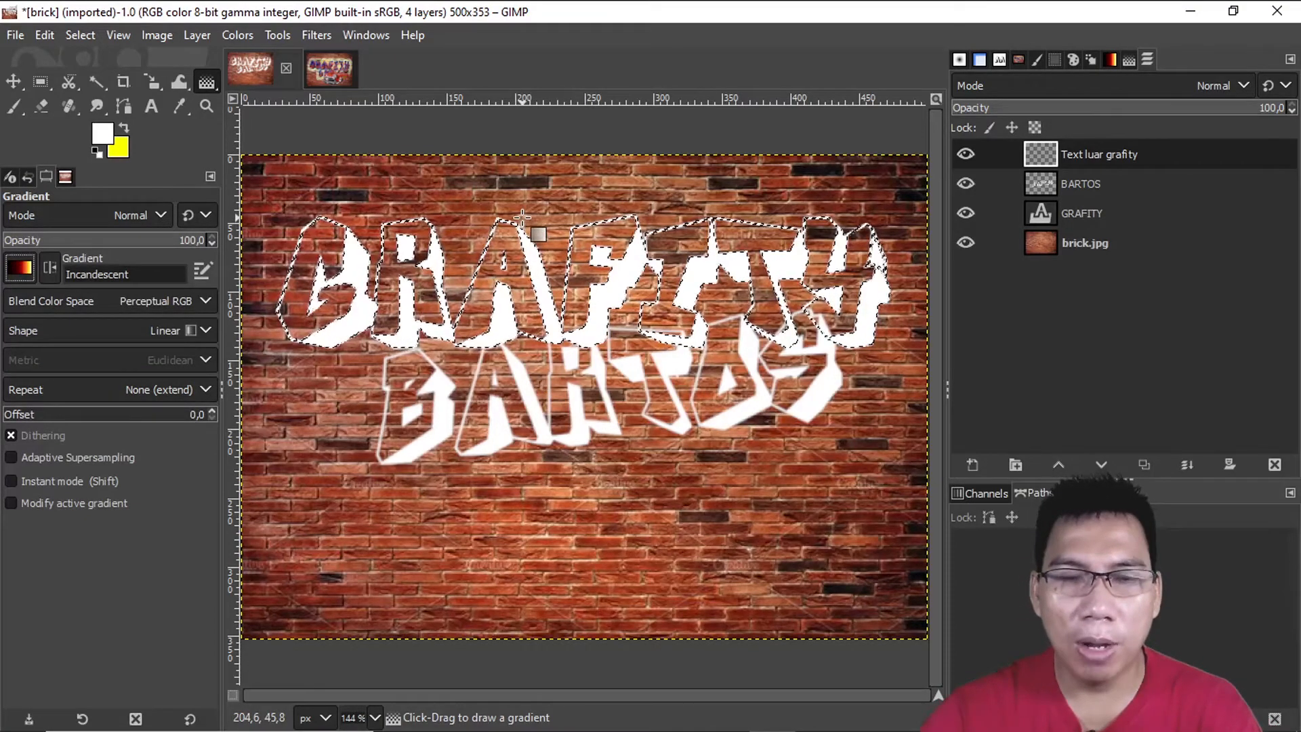
pyautogui.moveTo(522, 216); pyautogui.dragTo(525, 335)
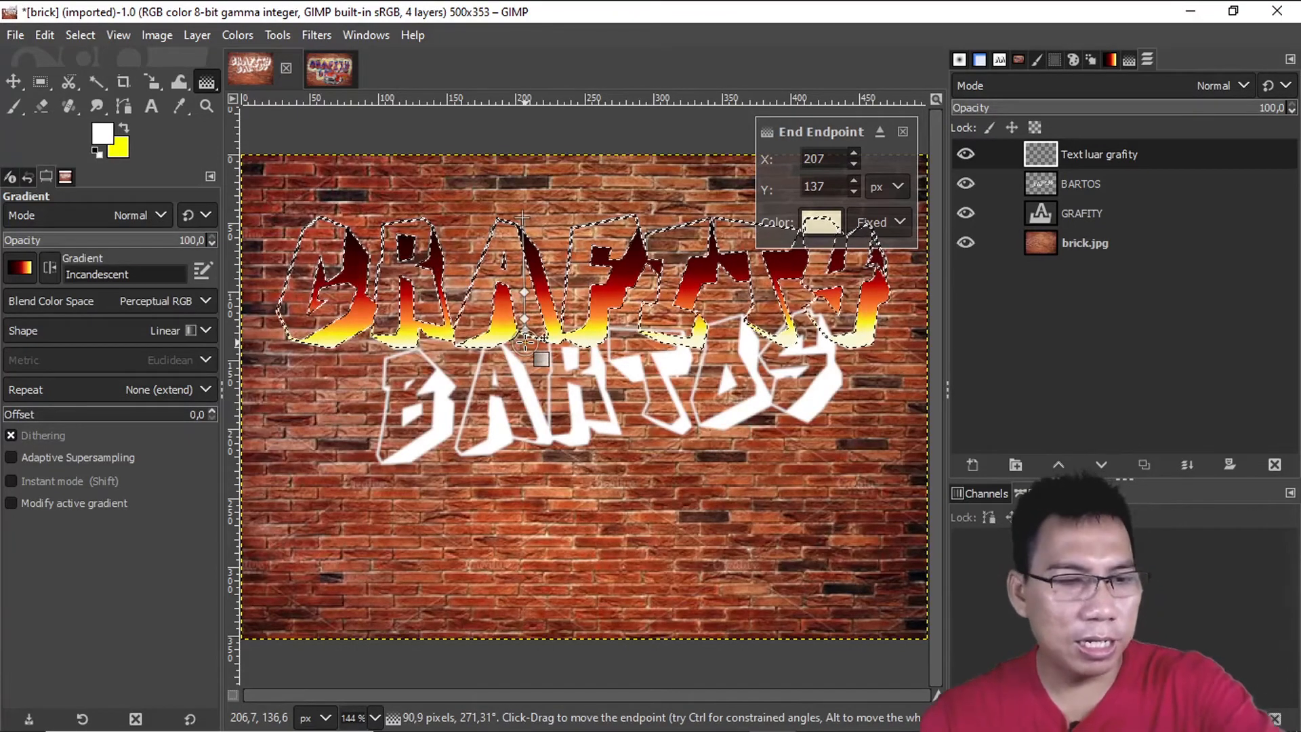
pyautogui.press('Escape')
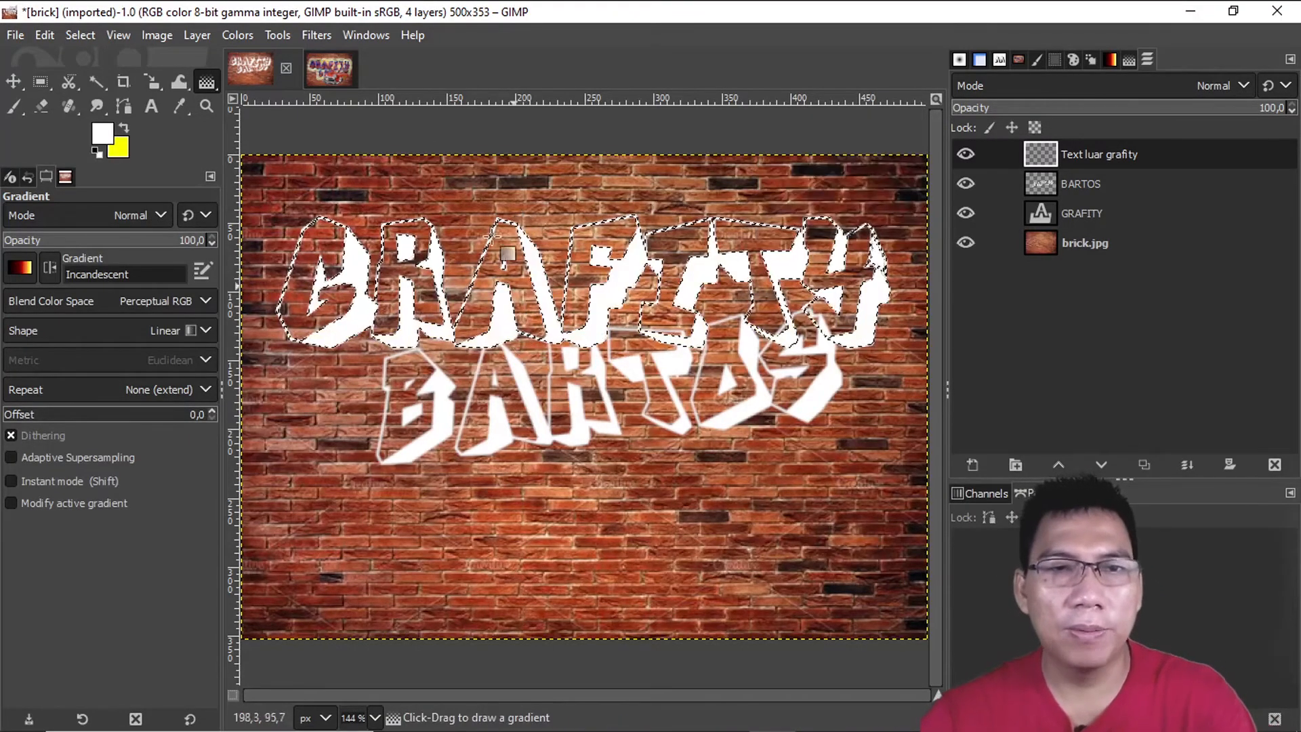
pyautogui.click(340, 68)
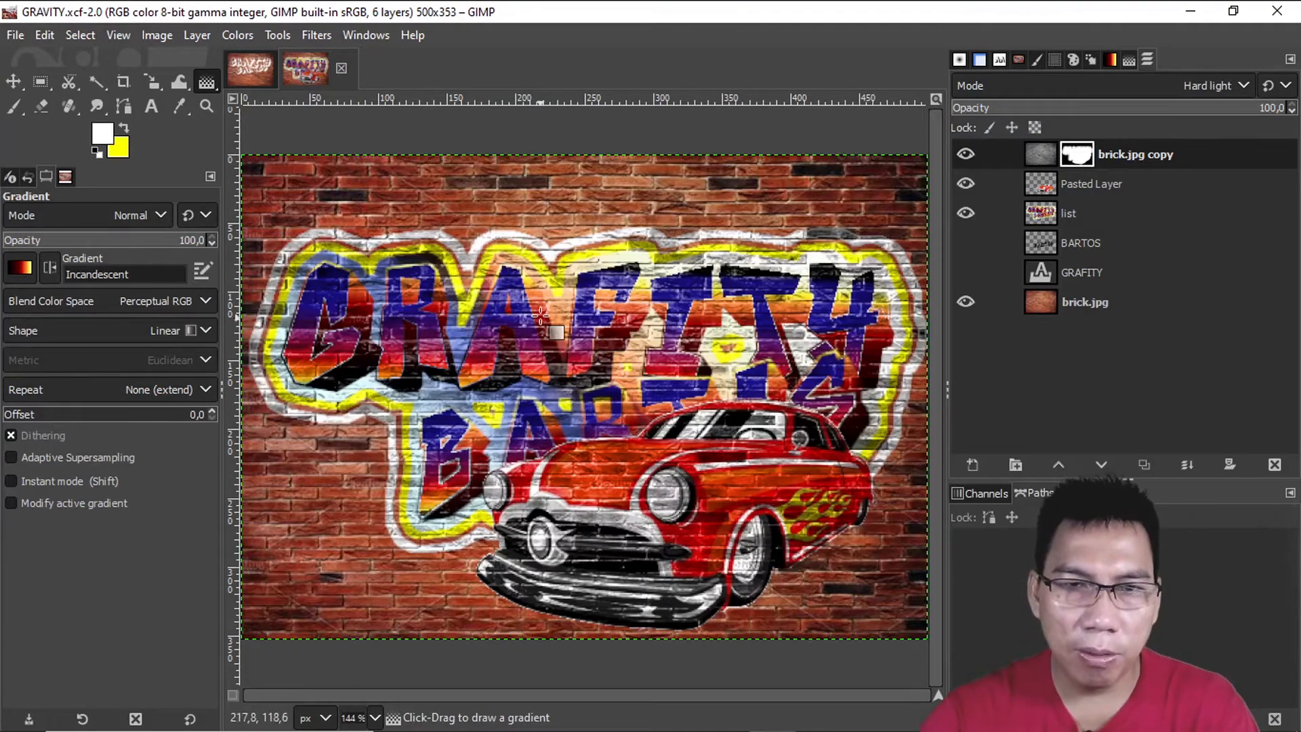
pyautogui.click(257, 67)
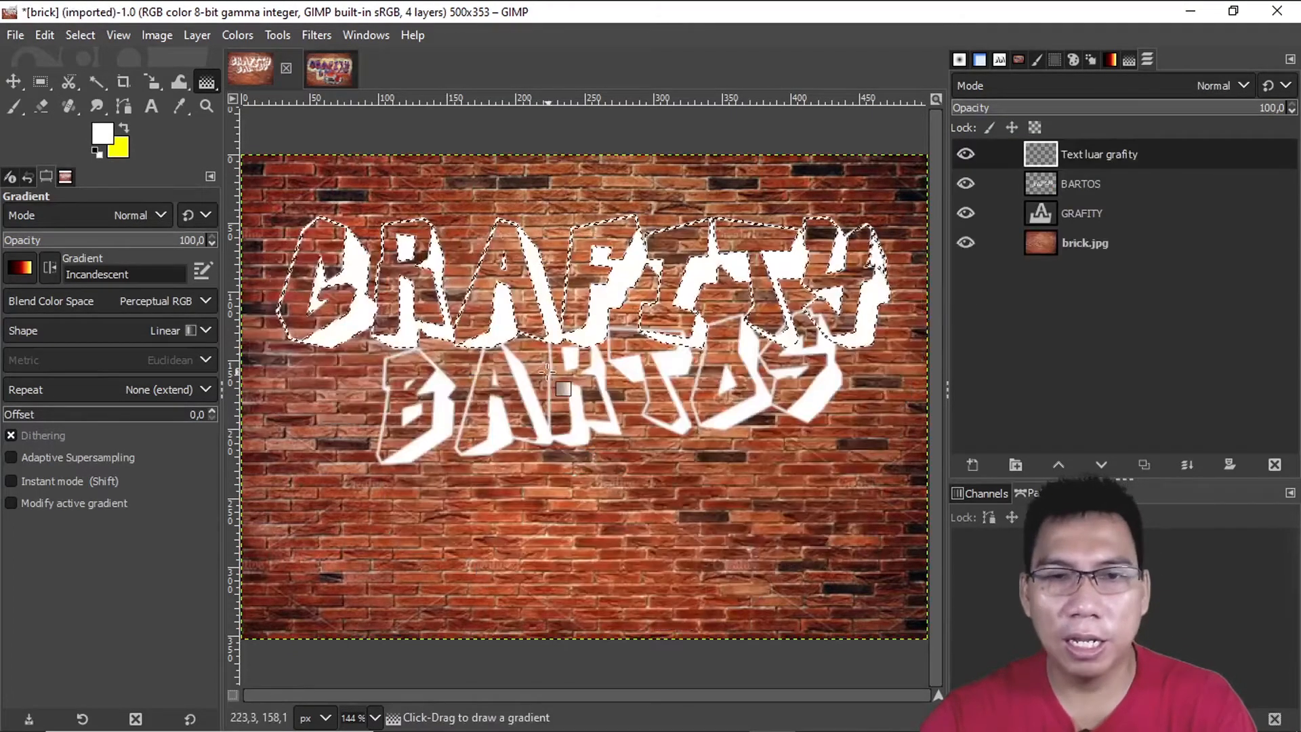
# - Fill the selected GRAFITY letter shapes with the Incandescent gradient running vertically from their lower edge to their upper edge, and clear the selection
pyautogui.moveTo(548, 341); pyautogui.dragTo(544, 240)
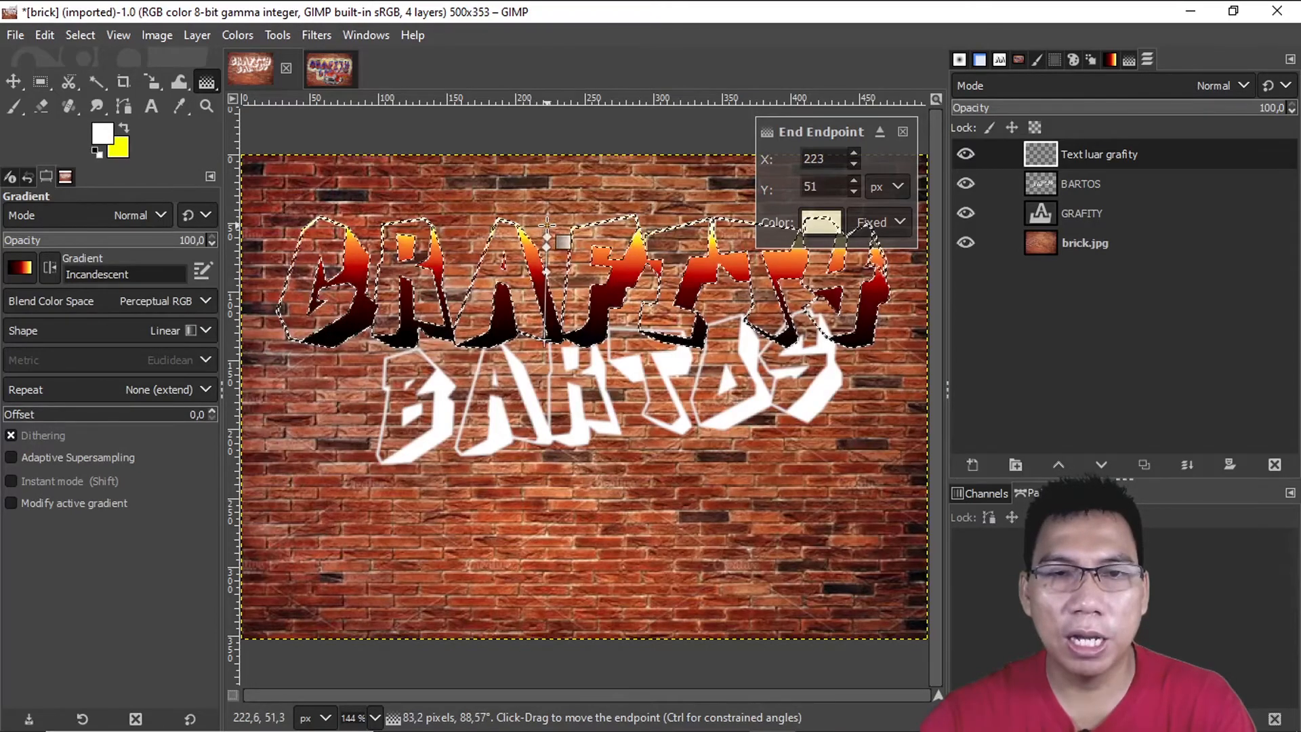
pyautogui.moveTo(547, 224); pyautogui.dragTo(544, 217)
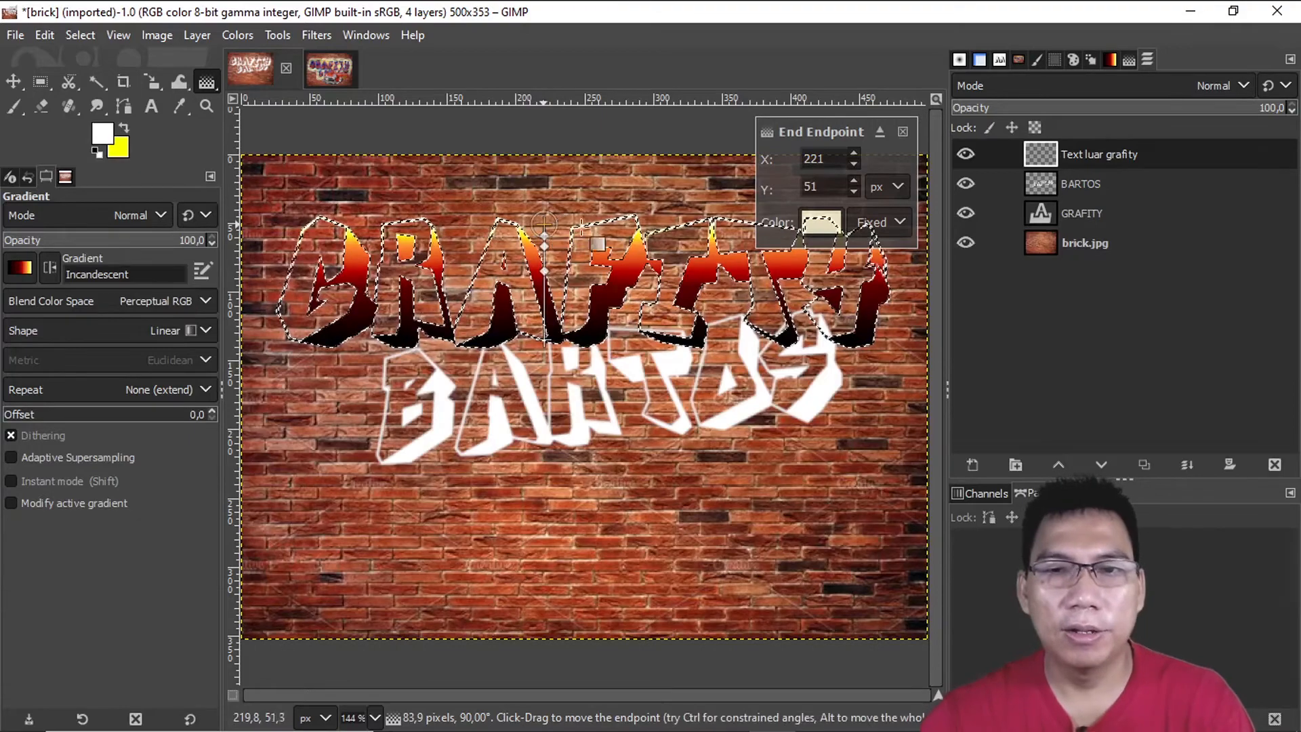
pyautogui.press('Return')
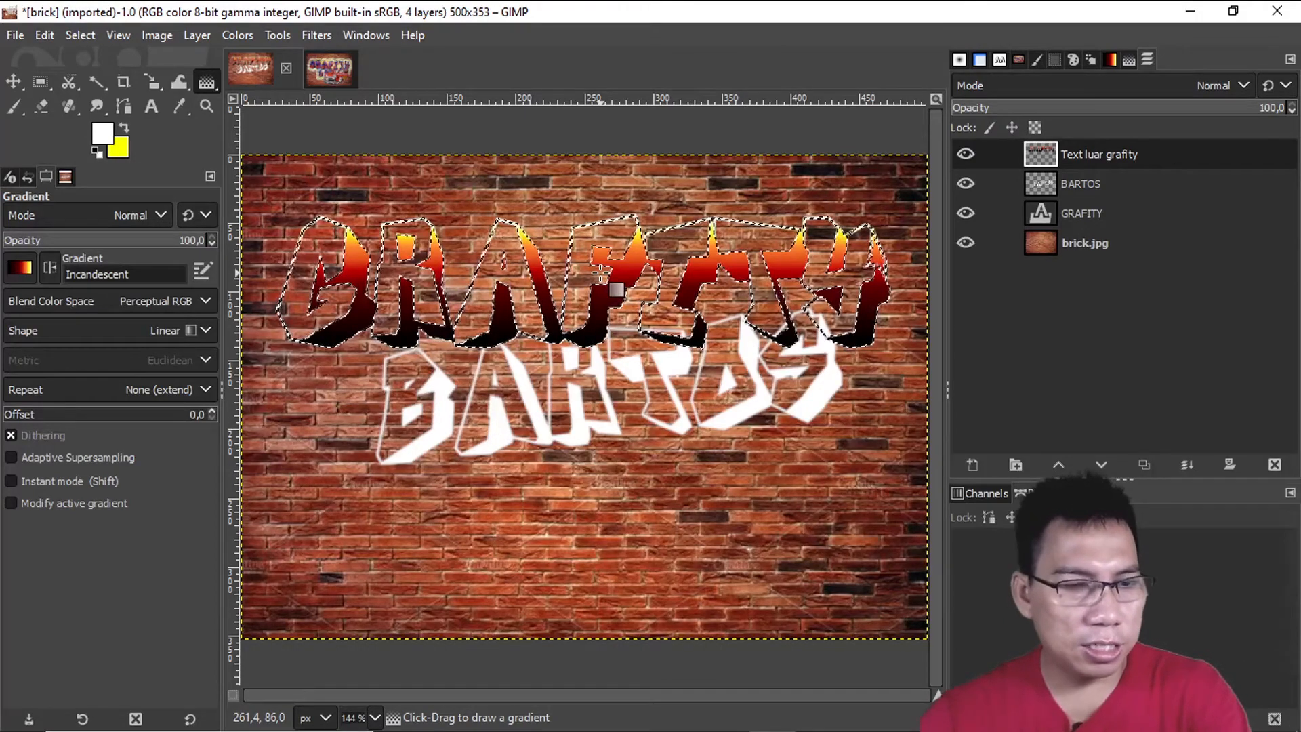
pyautogui.hotkey('ctrl', 'shift', 'a')
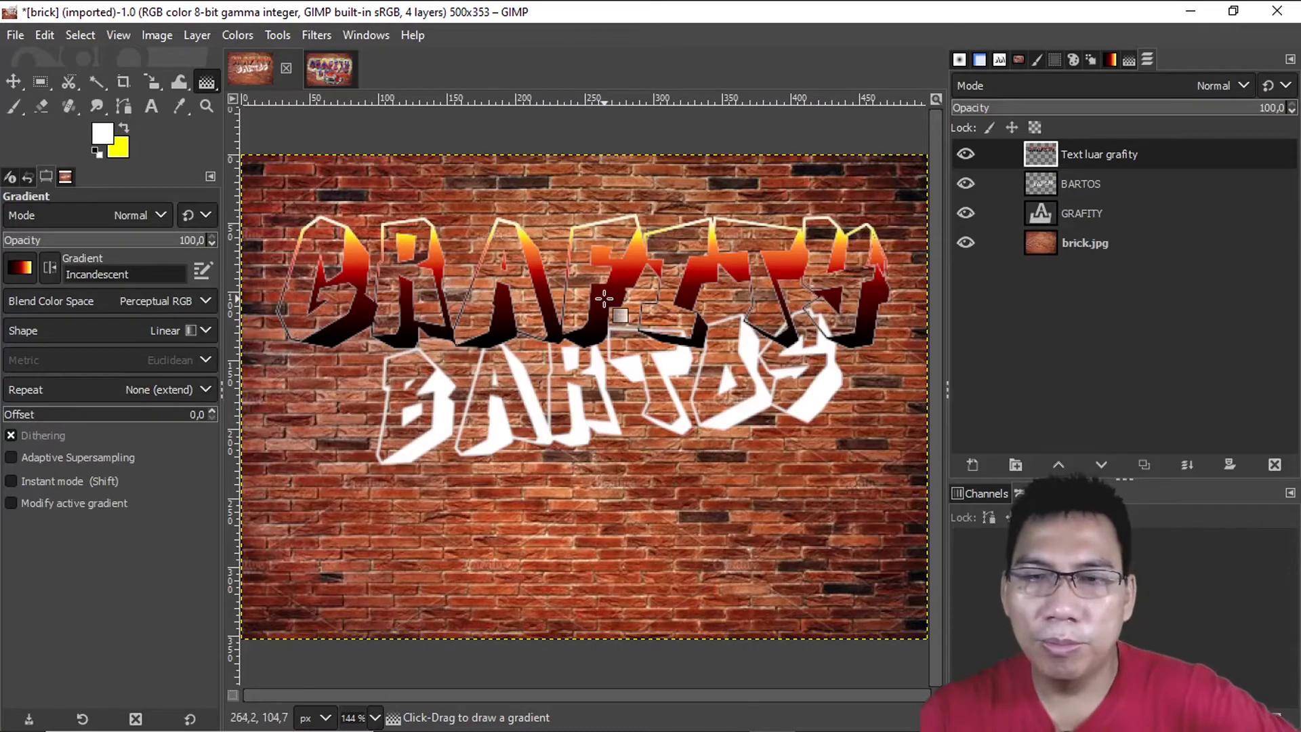
# - Select the transparent inner faces of all the GRAFITY letters with Fuzzy Select on the GRAFITY layer, adding each letter to the selection
pyautogui.click(1088, 215)
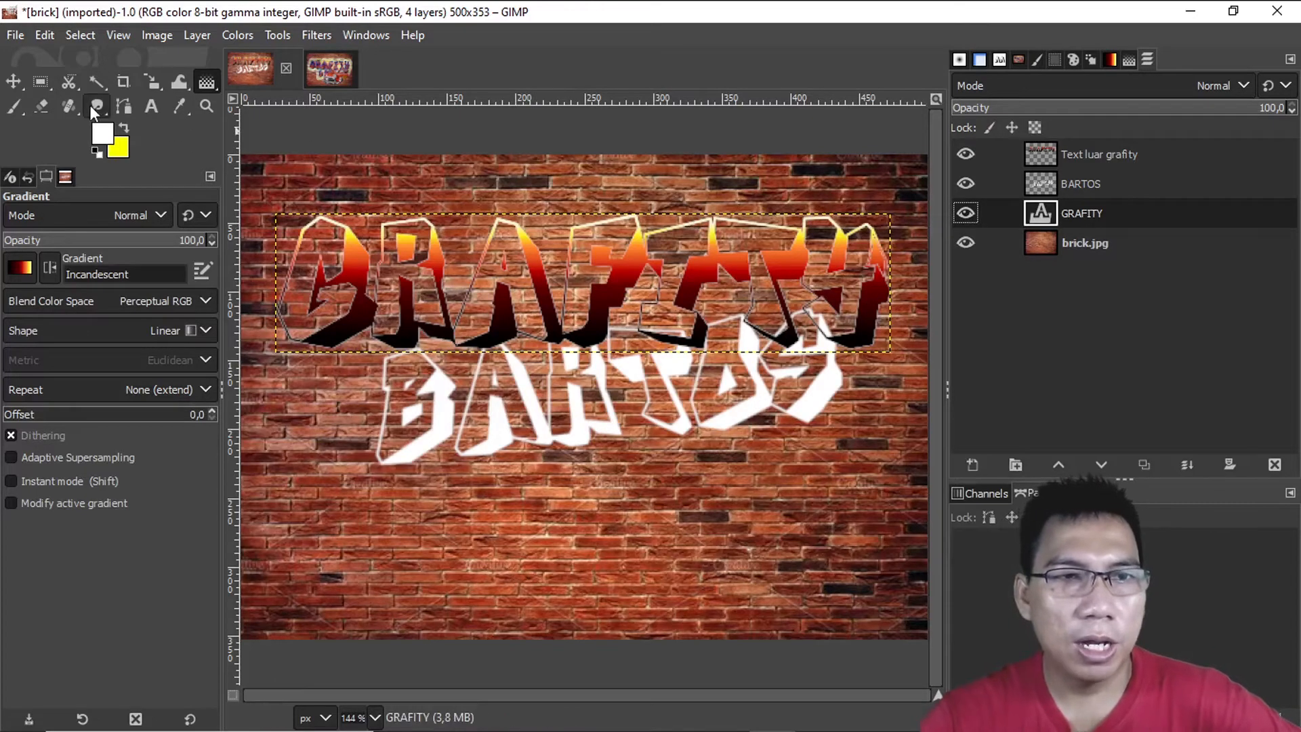
pyautogui.rightClick(95, 80)
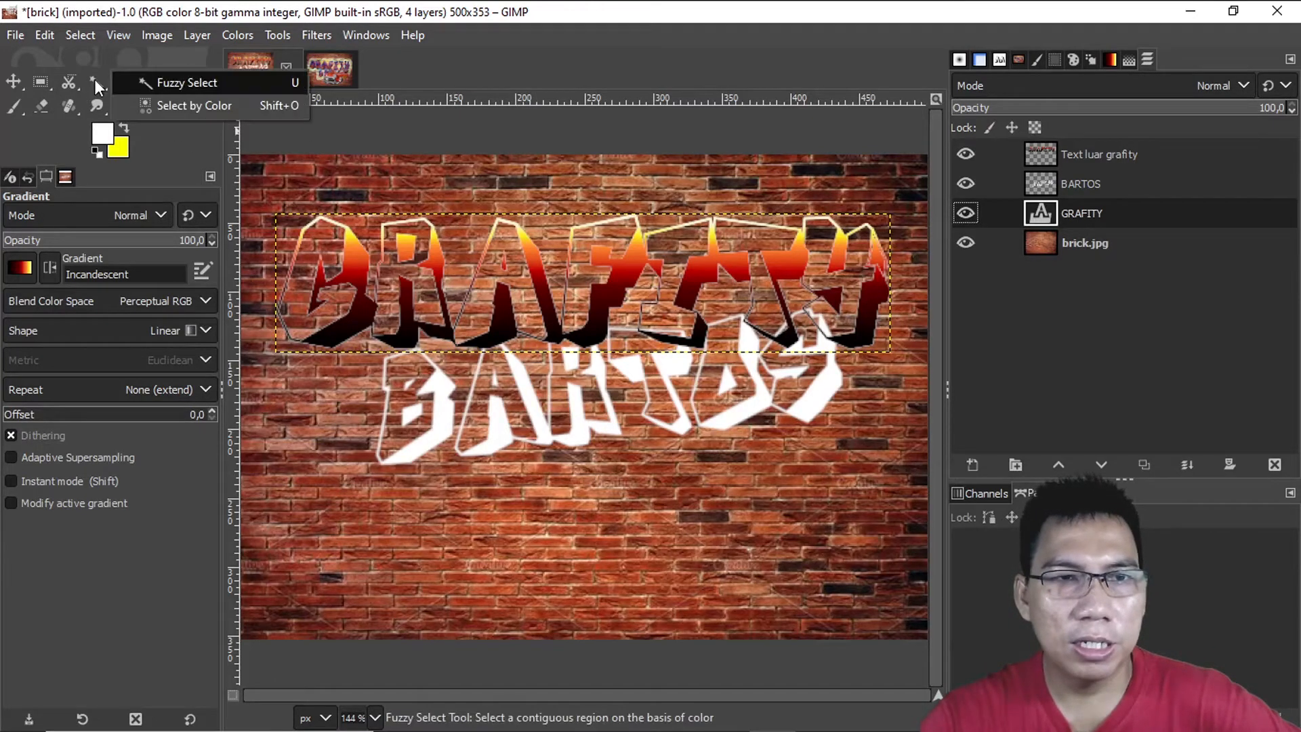
pyautogui.click(177, 84)
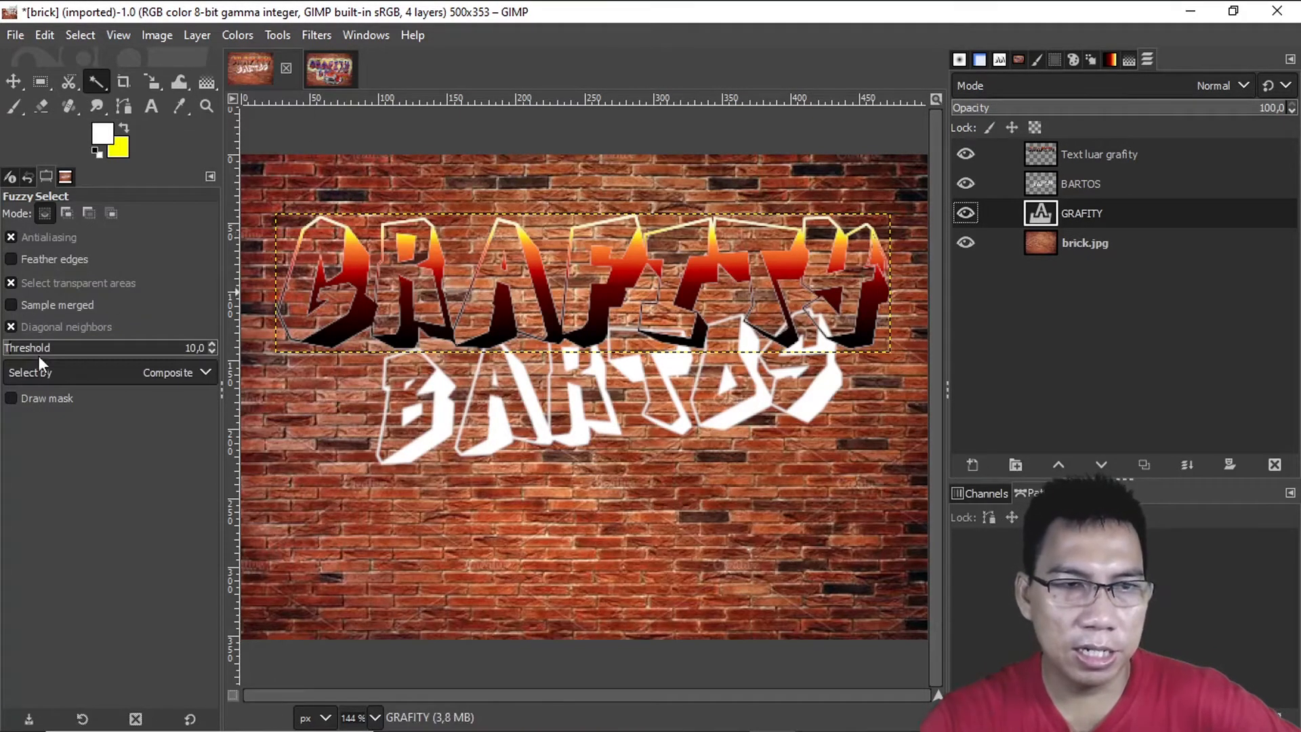
pyautogui.click(325, 238)
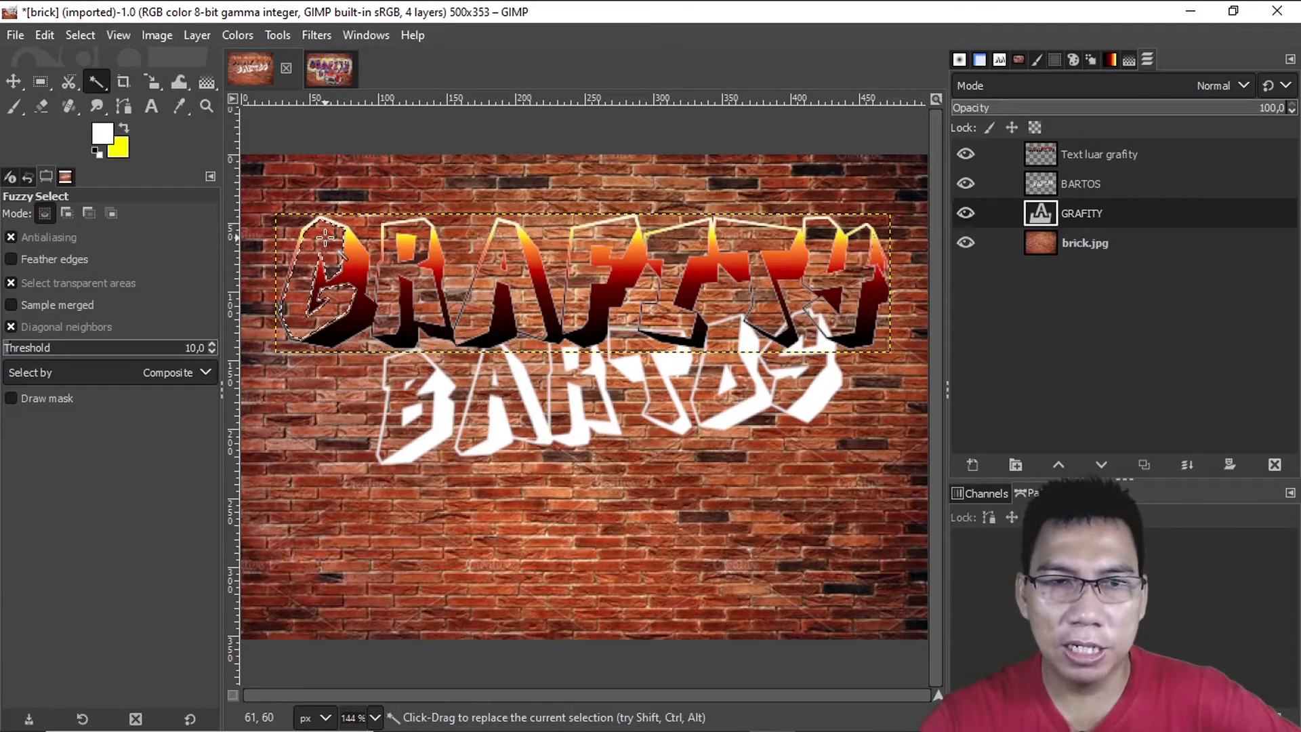
pyautogui.press('shift')
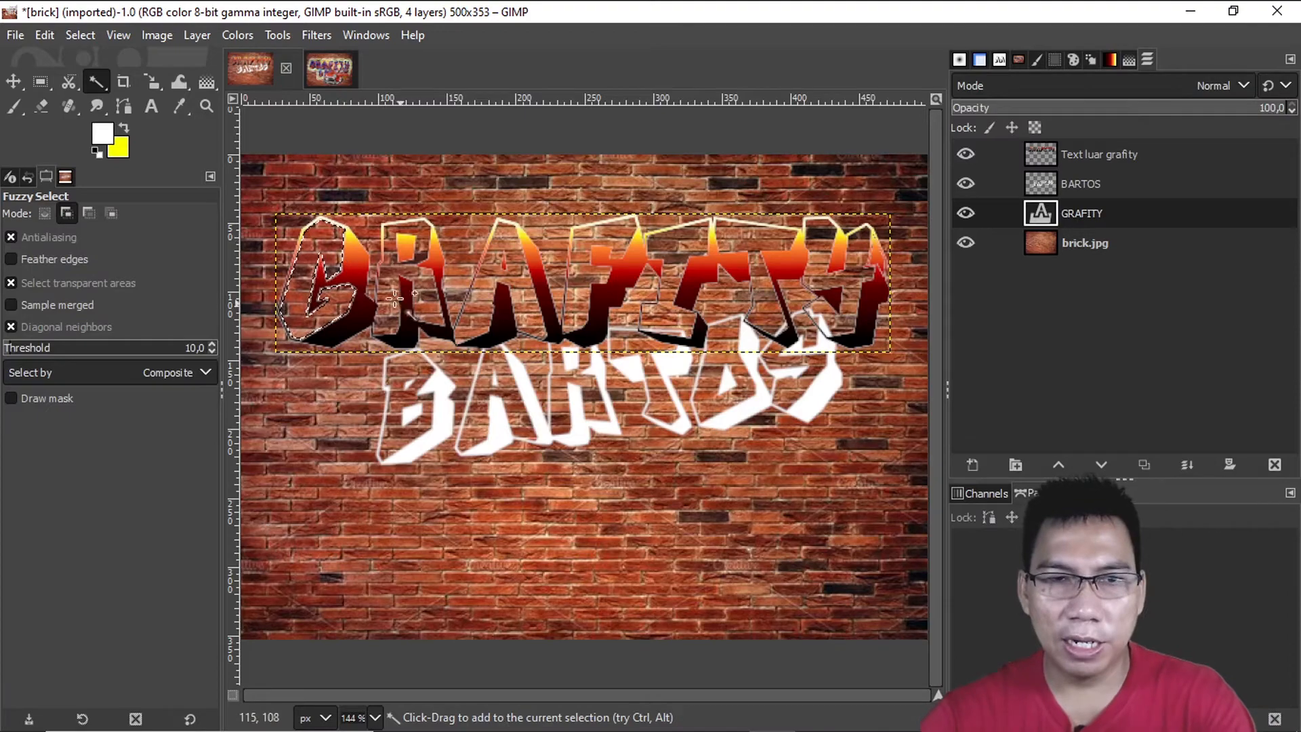
pyautogui.keyDown('shift'); pyautogui.click(477, 296); pyautogui.keyUp('shift')
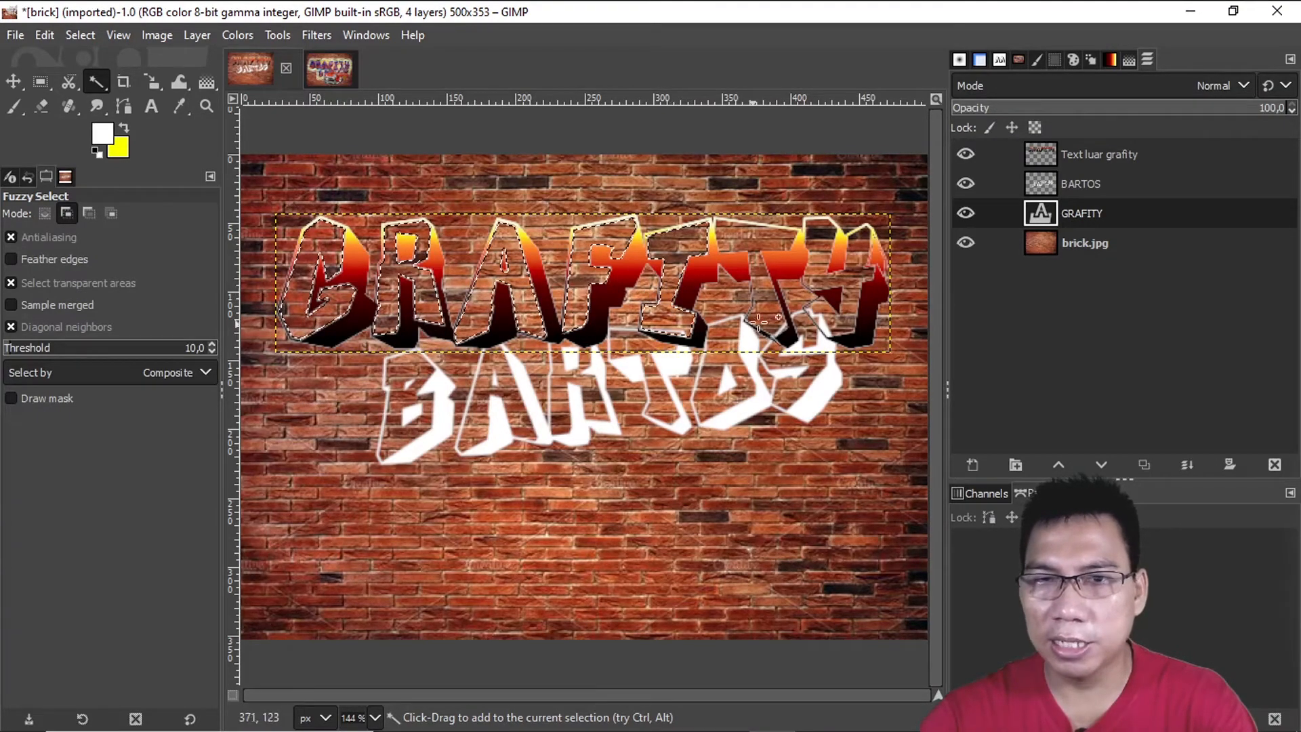
pyautogui.keyDown('shift'); pyautogui.click(846, 292); pyautogui.keyUp('shift')
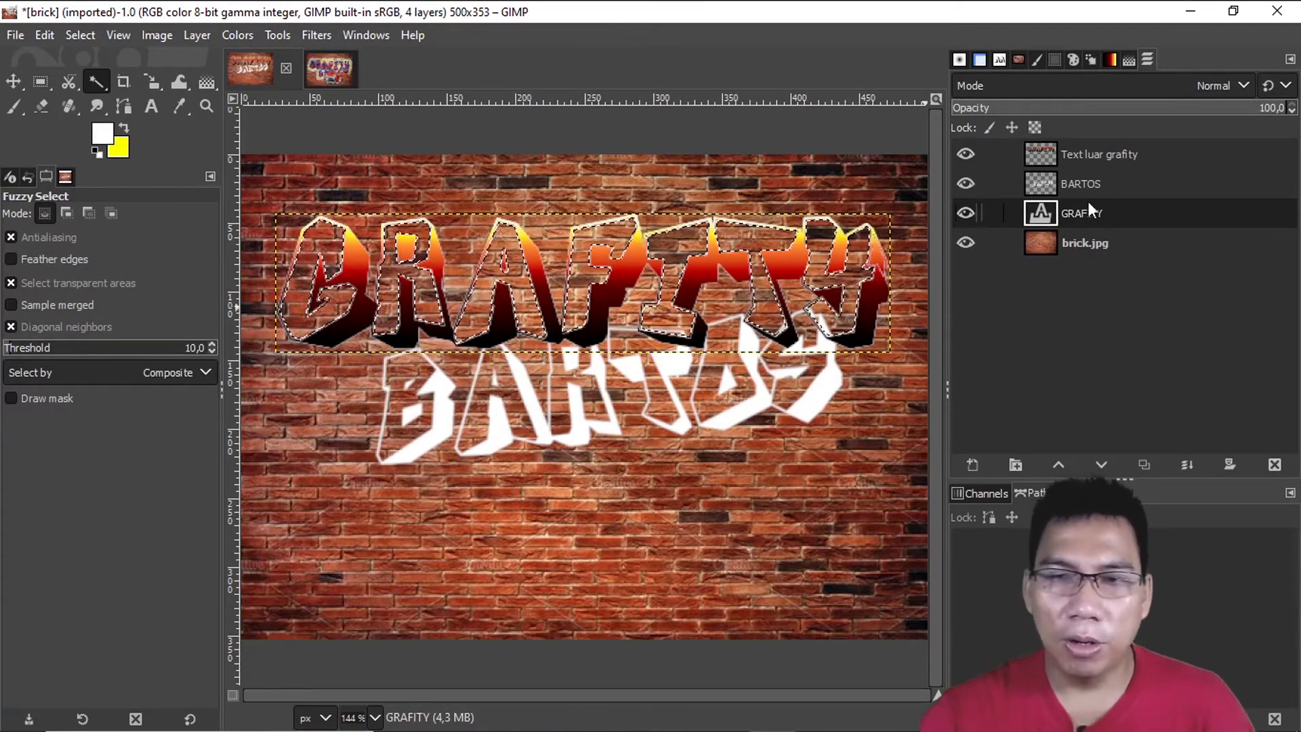
# - Make Text luar grafity the active layer and set the Gradient tool to Skyline, checking the colours against the GRAVITY.xcf reference
pyautogui.click(1103, 154)
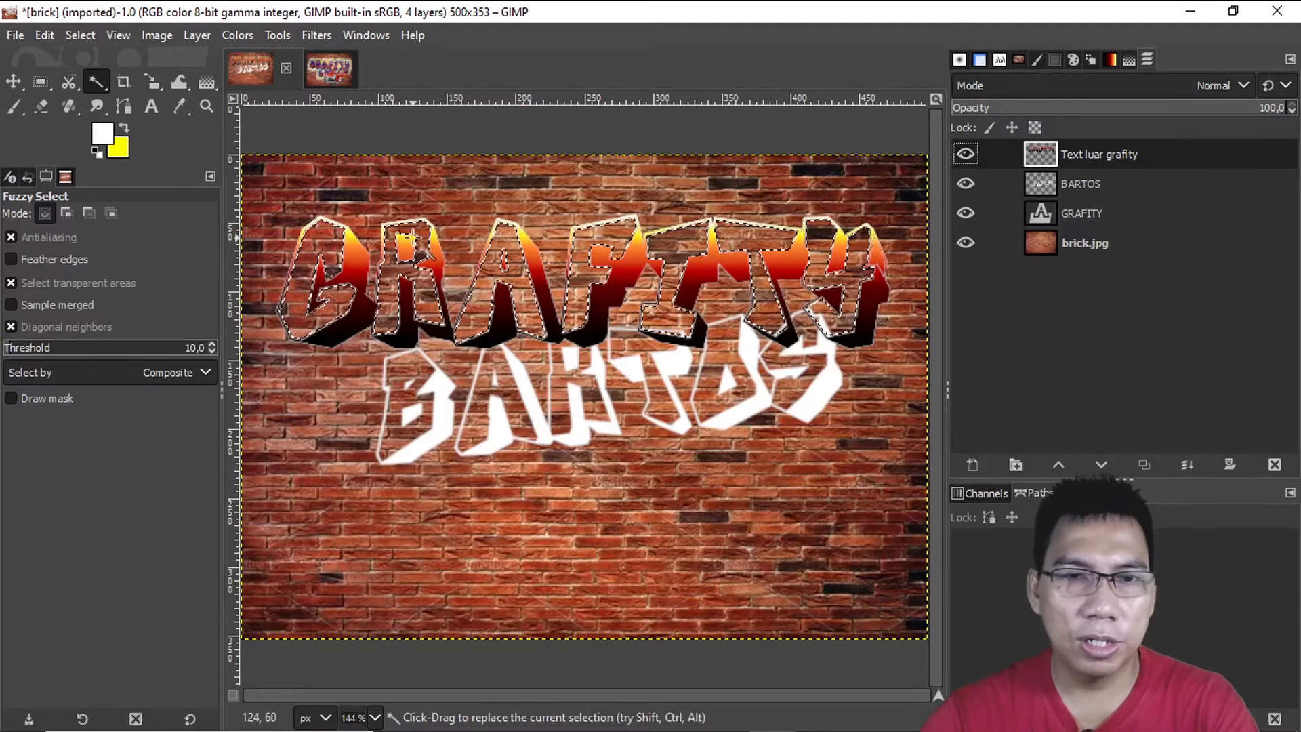
pyautogui.click(207, 82)
pyautogui.click(23, 265)
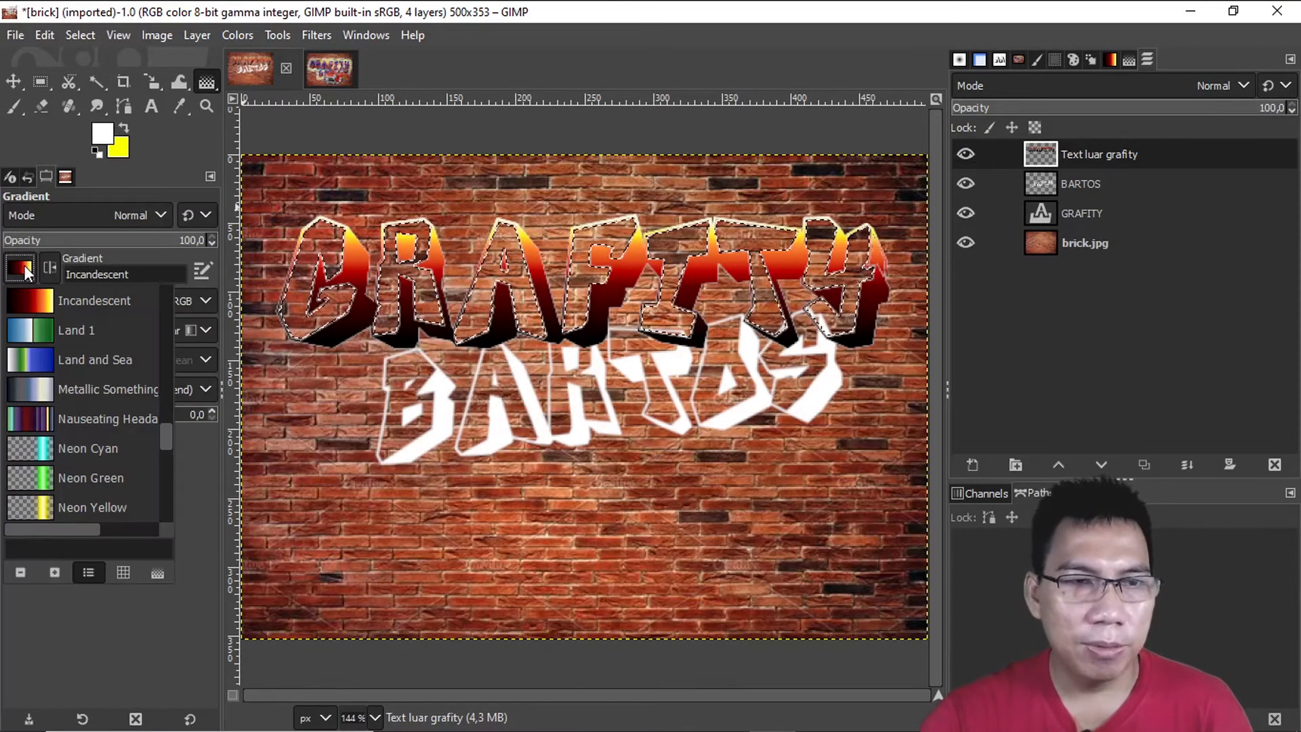
pyautogui.moveTo(166, 426); pyautogui.dragTo(167, 476)
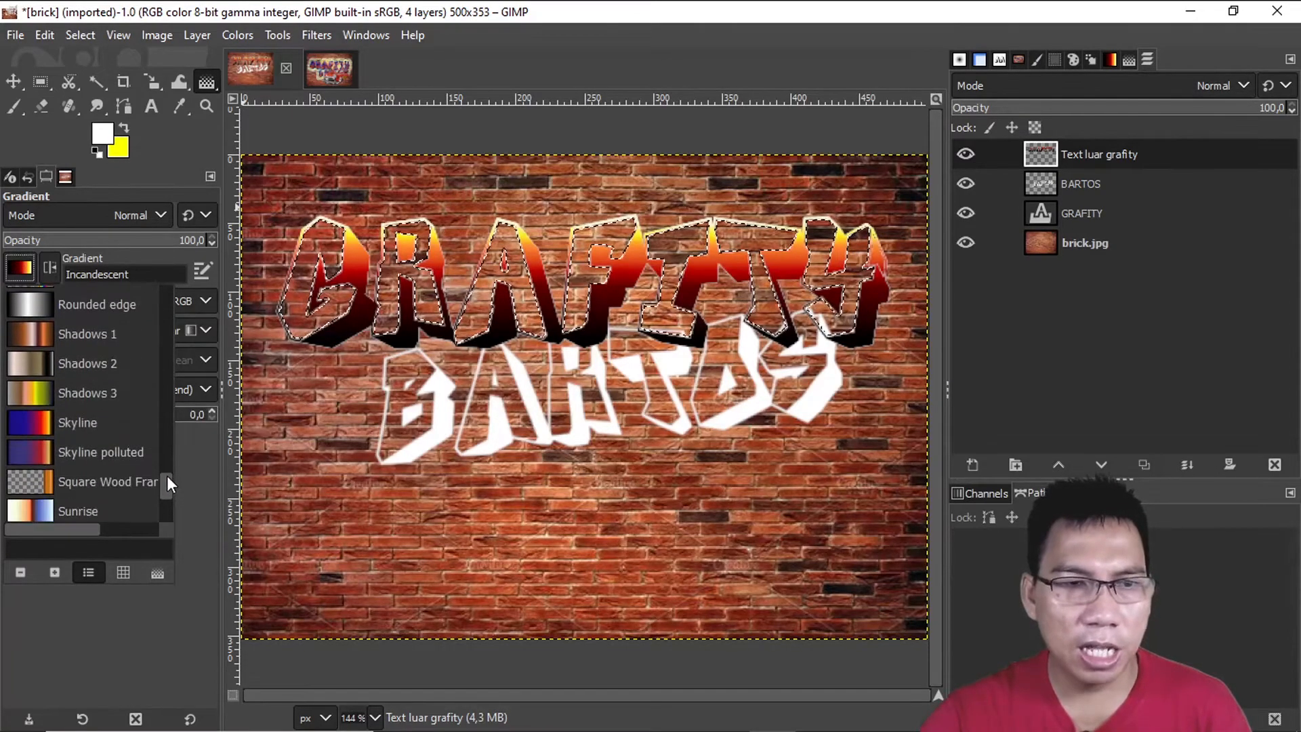
pyautogui.click(29, 421)
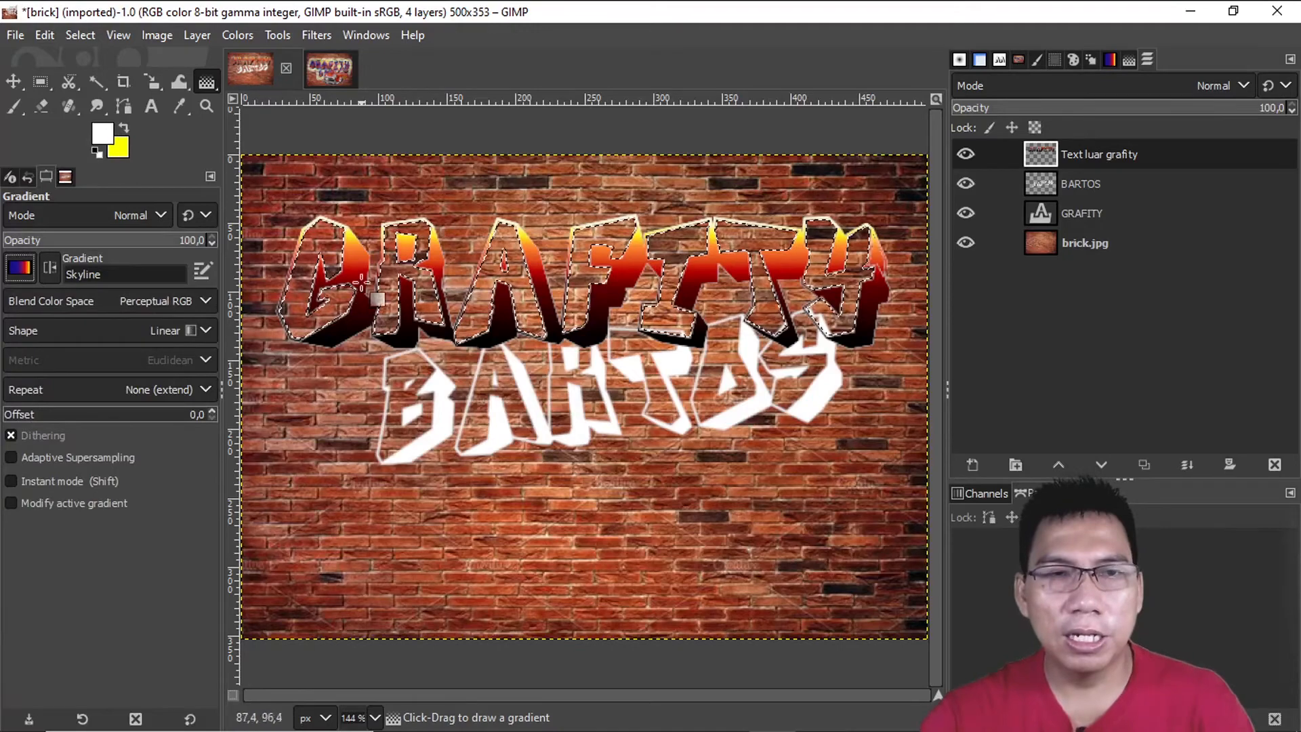
pyautogui.click(333, 69)
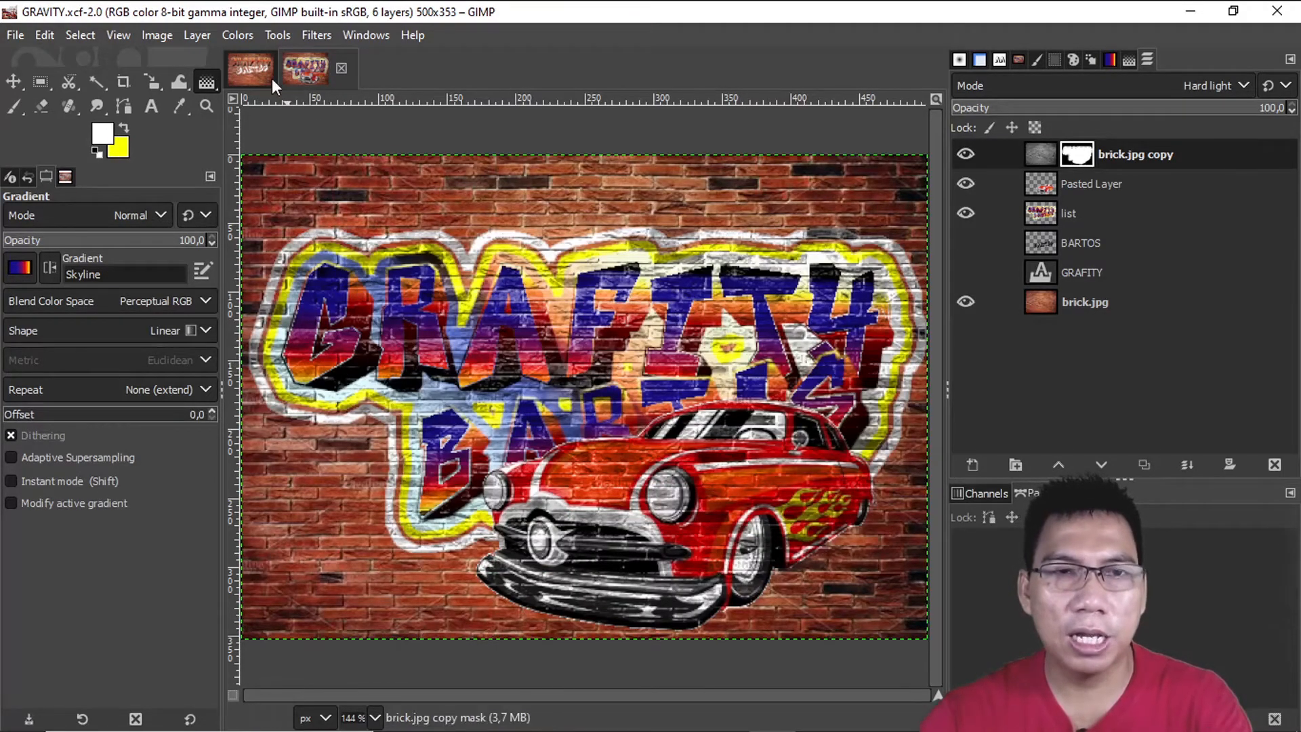
pyautogui.click(255, 68)
# - Fill the selected GRAFITY letter faces with the Skyline gradient running vertically from top to bottom, and clear the selection
pyautogui.moveTo(318, 222); pyautogui.dragTo(383, 303)
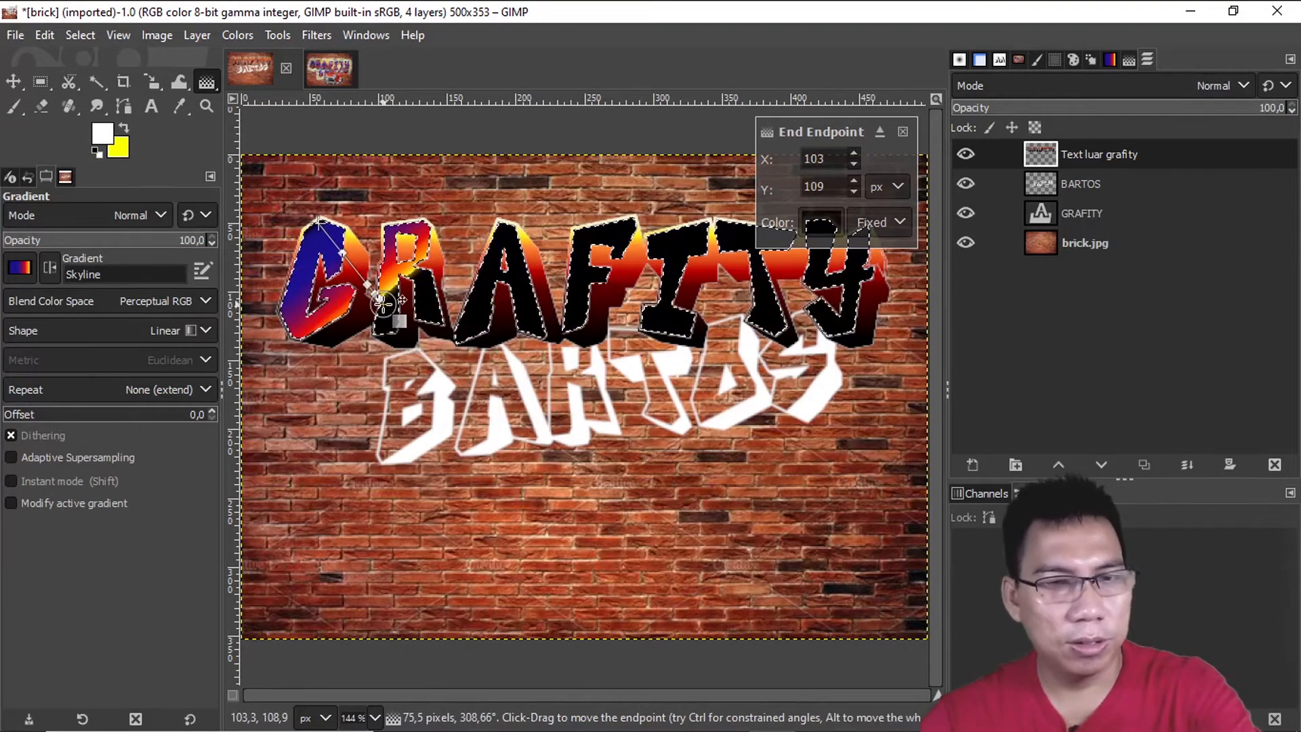
pyautogui.hotkey('ctrl', 'z')
pyautogui.moveTo(580, 224); pyautogui.dragTo(578, 351)
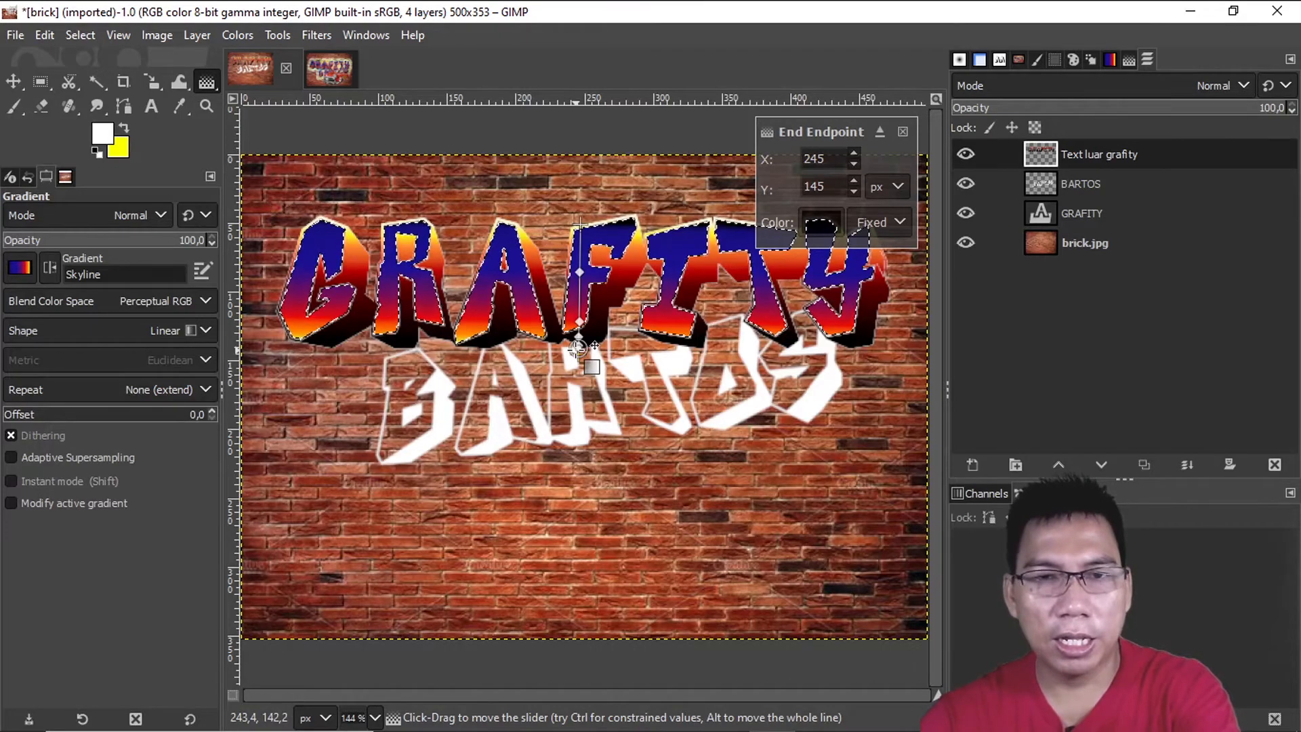
pyautogui.press('Return')
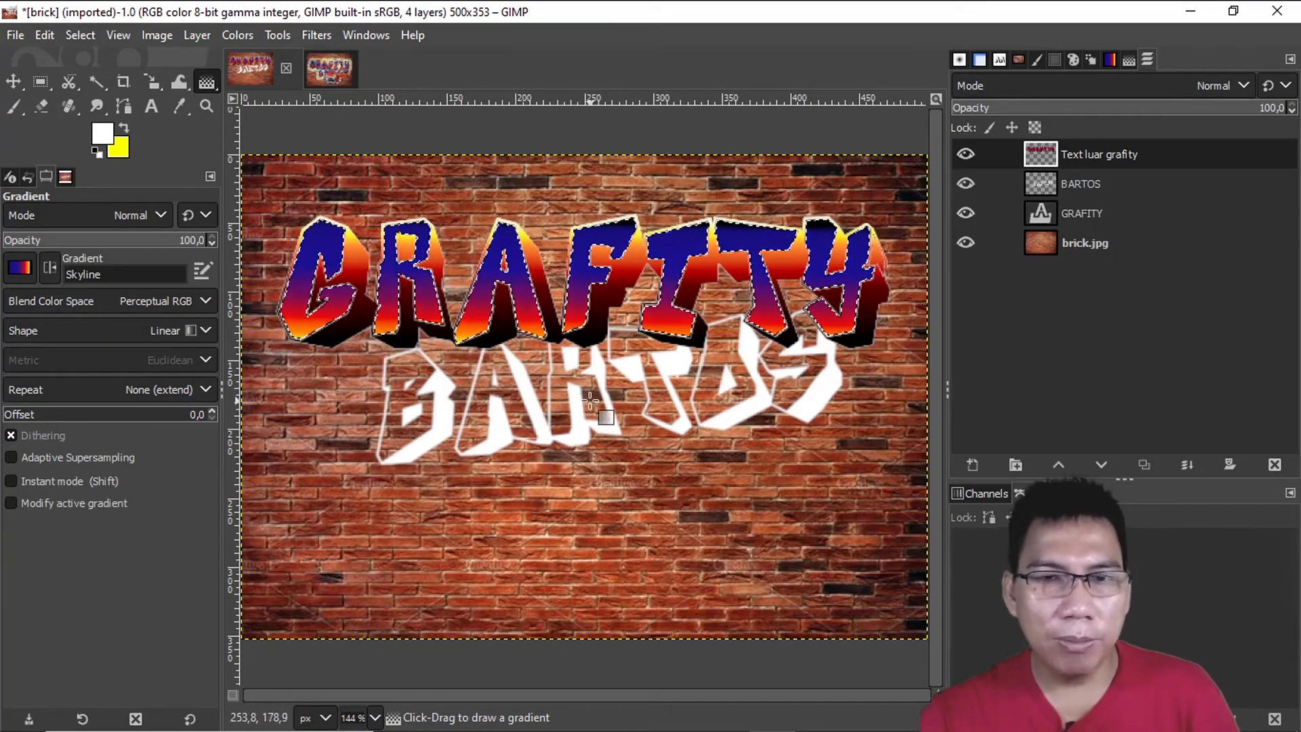
pyautogui.press('shift')
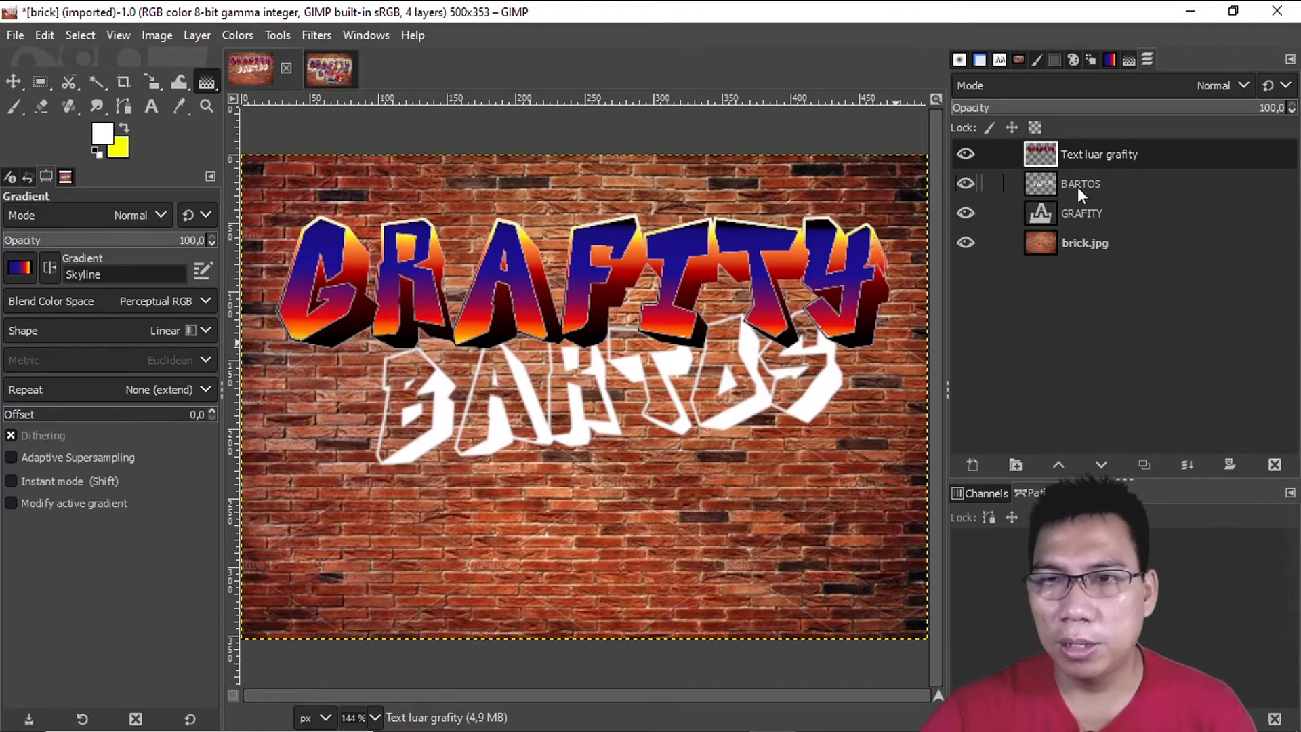
# - Select the BARTOS letter shapes from the BARTOS layer's alpha and create a transparent 500 × 353 px layer named Text luar Bartos
pyautogui.click(1078, 189)
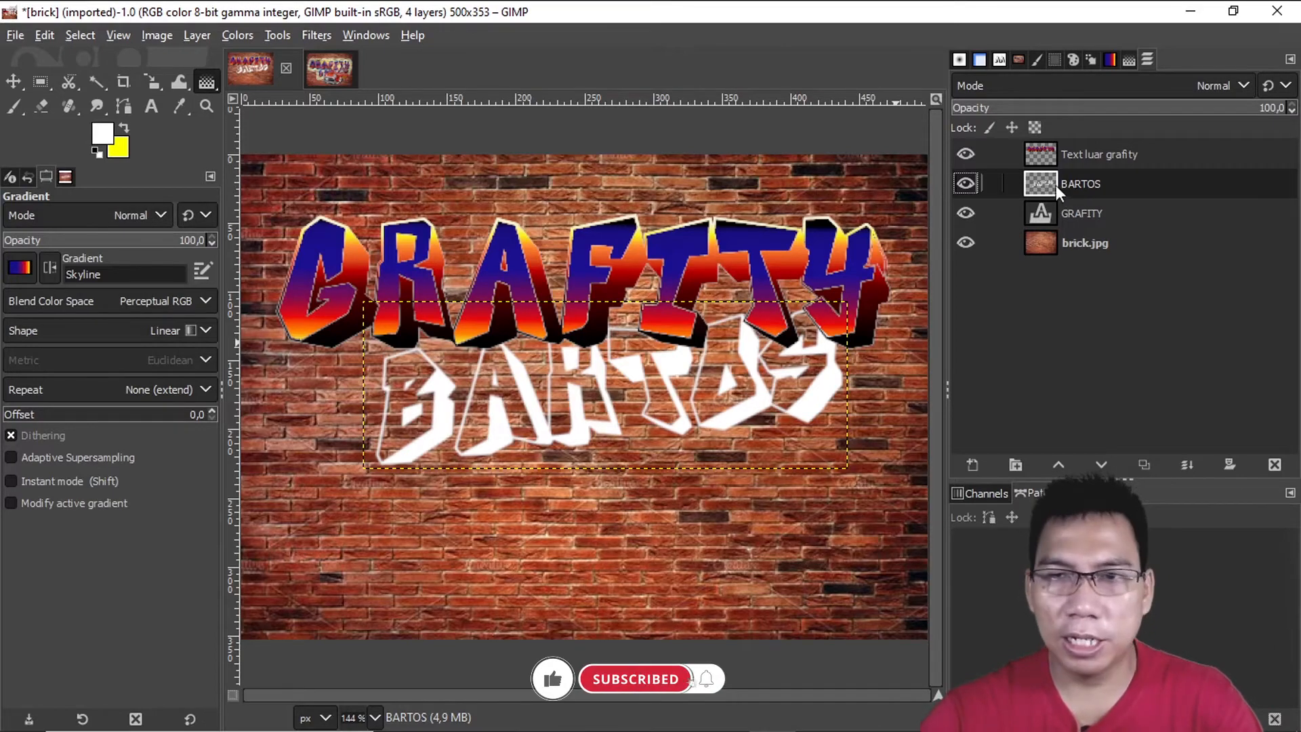
pyautogui.keyDown('alt'); pyautogui.click(1049, 185); pyautogui.keyUp('alt')
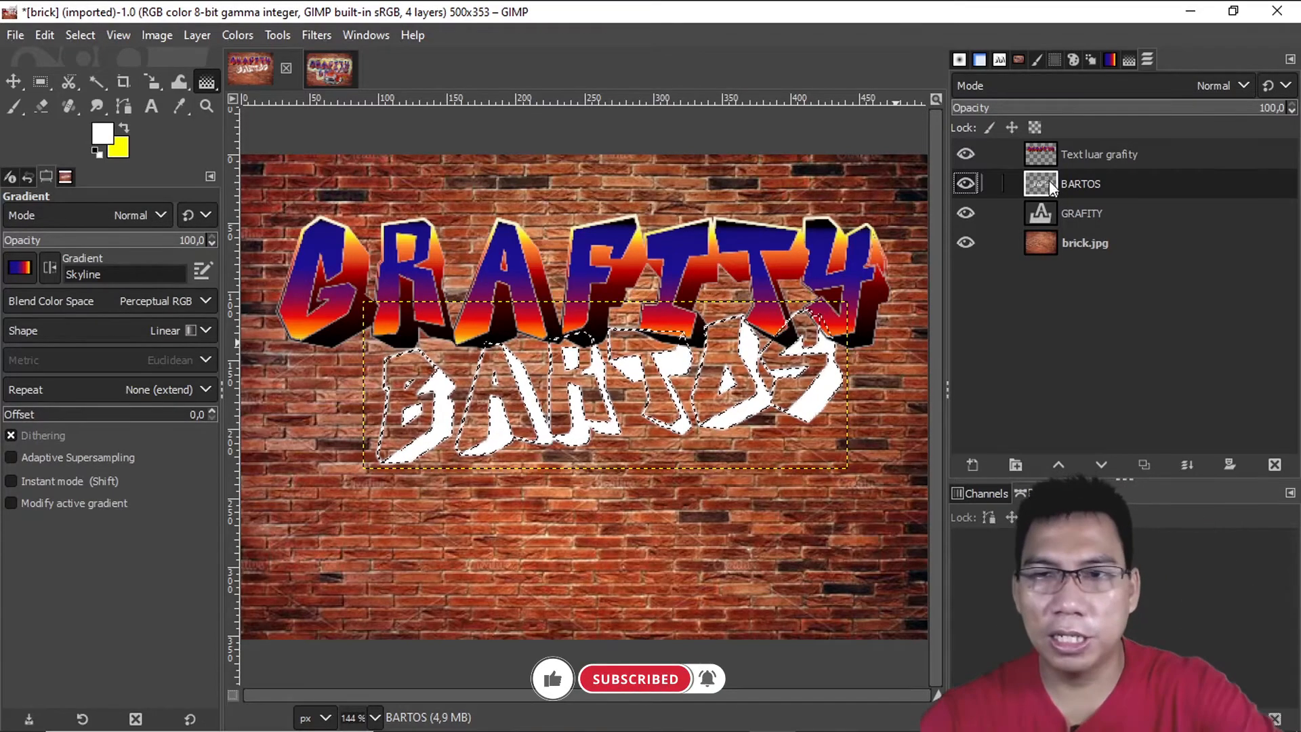
pyautogui.click(973, 465)
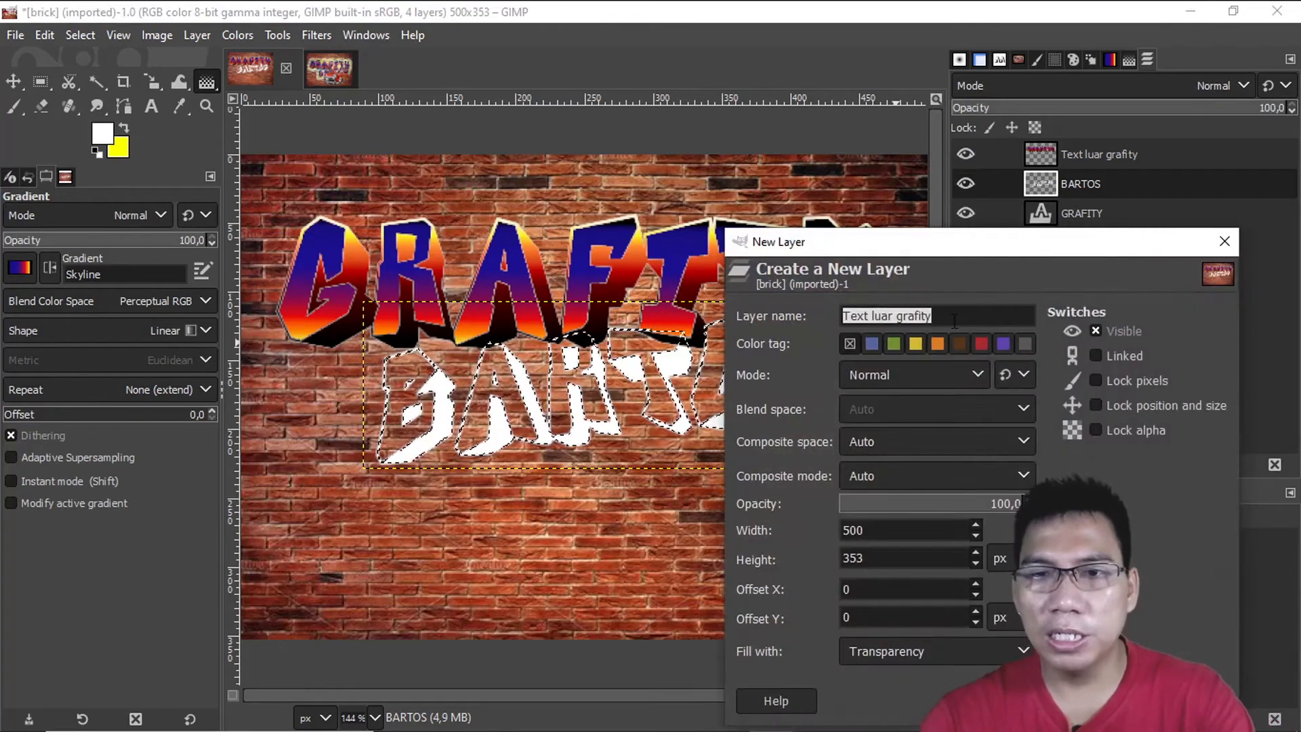
pyautogui.moveTo(944, 315); pyautogui.dragTo(915, 316)
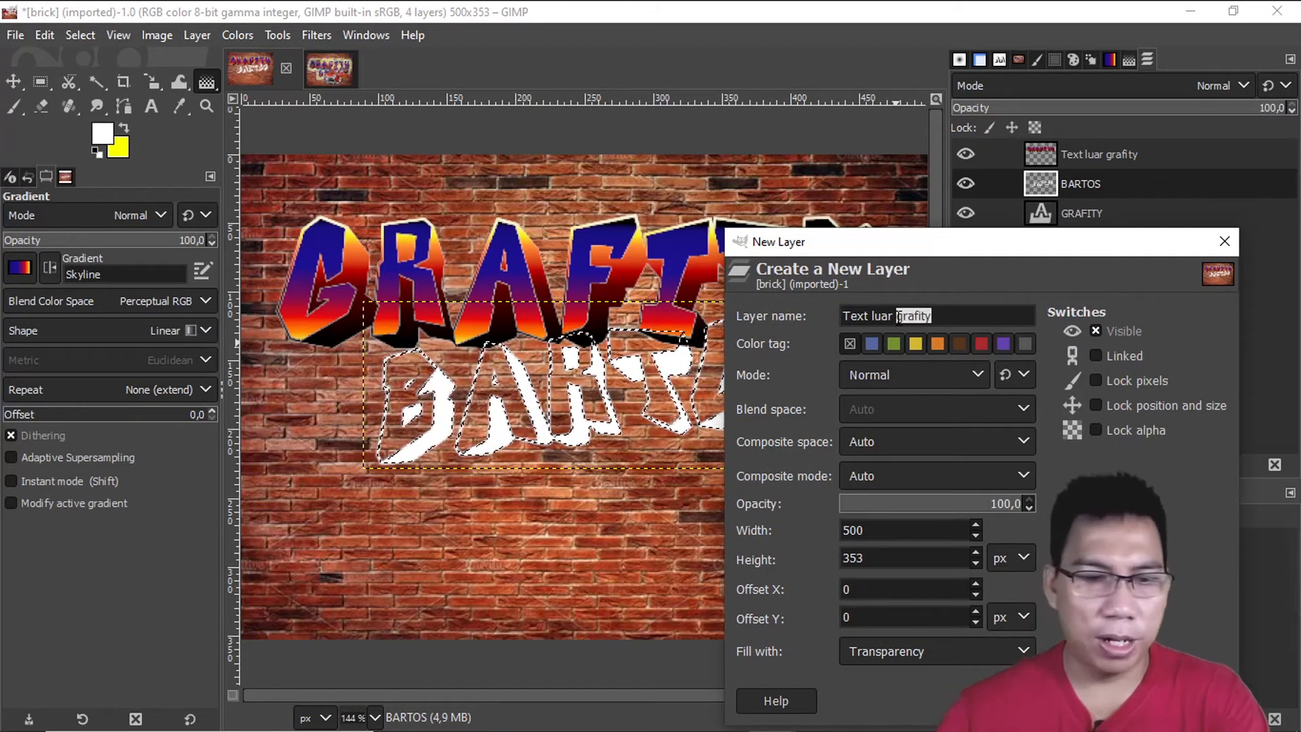
pyautogui.write('Bartos')
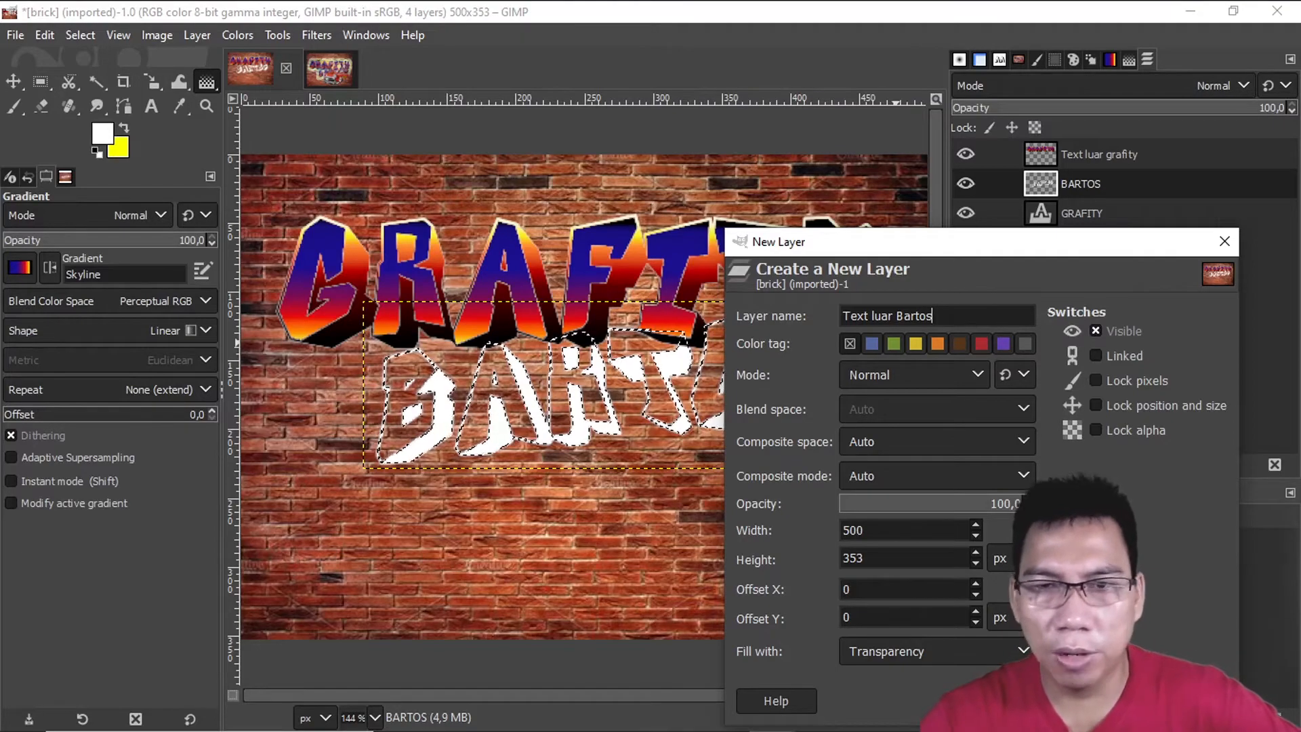
pyautogui.press('Return')
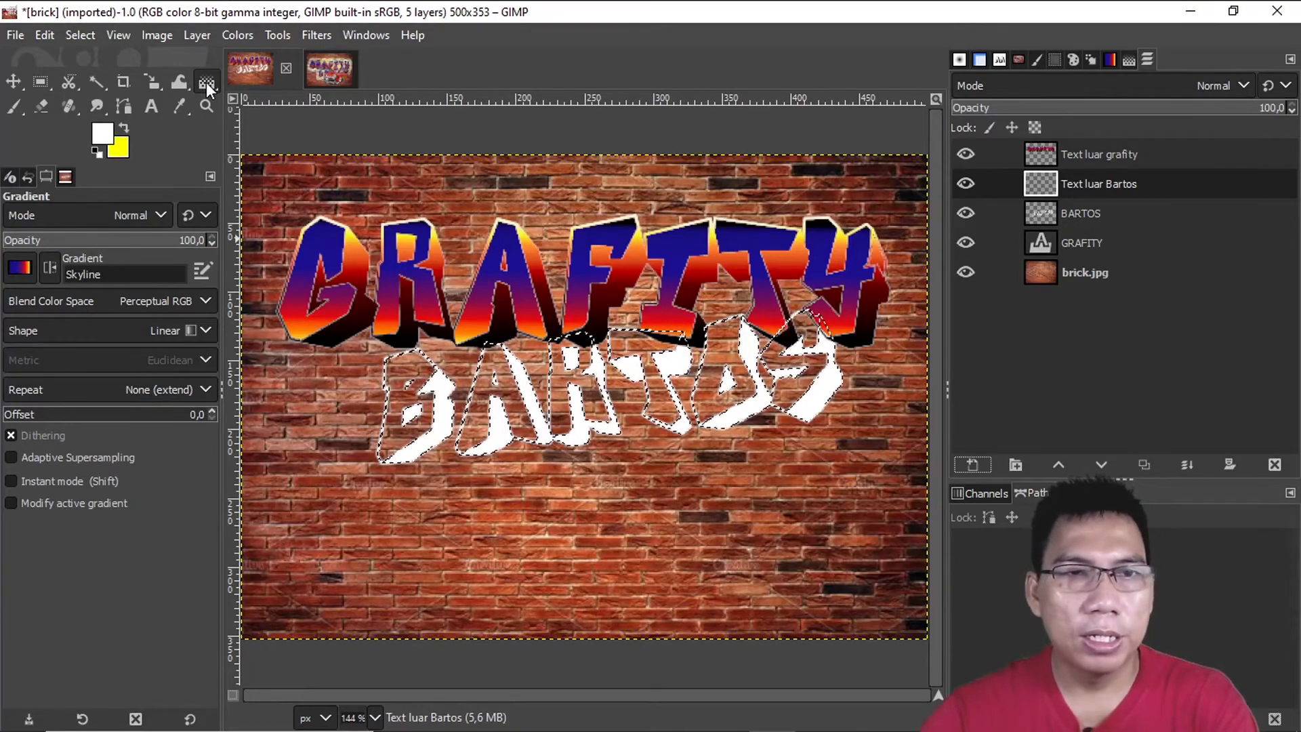
# - Fill the selected BARTOS letter shapes with the Incandescent gradient running vertically from their lower edge to their upper edge, and clear the selection
pyautogui.click(18, 271)
pyautogui.moveTo(160, 486); pyautogui.dragTo(112, 405)
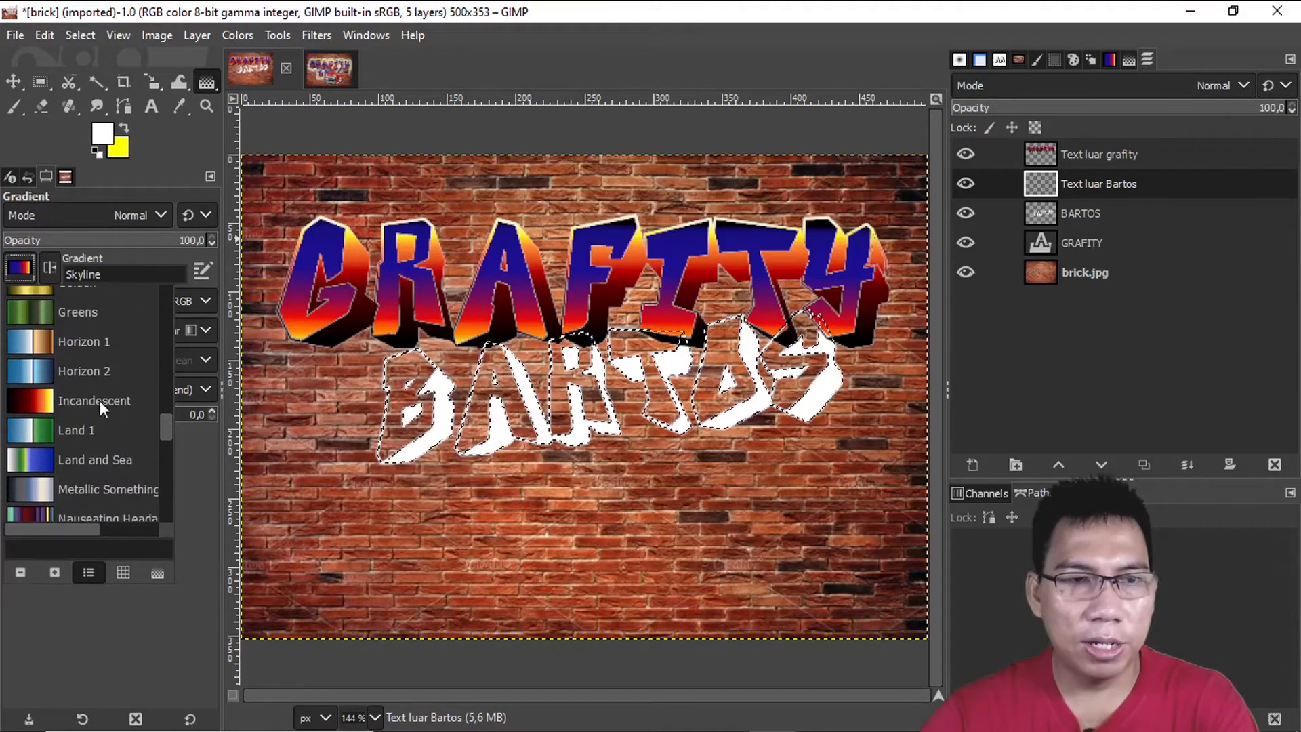
pyautogui.click(47, 387)
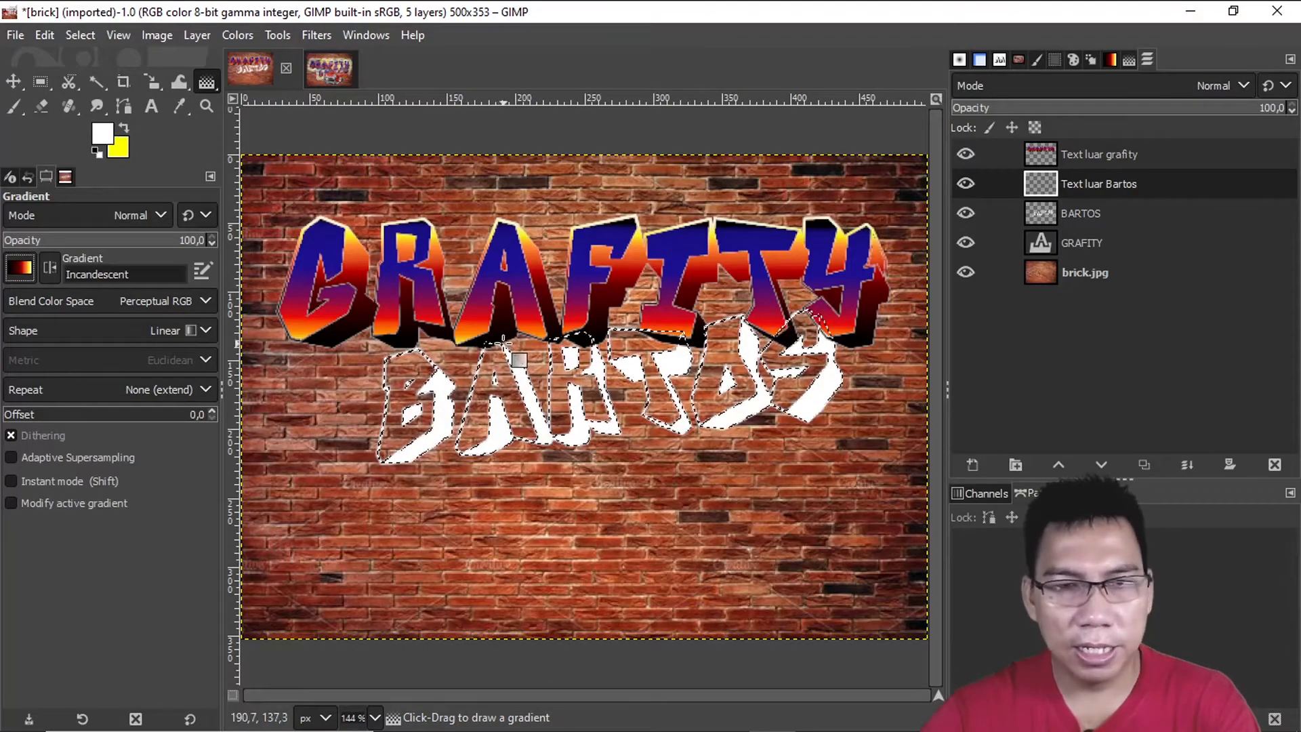
pyautogui.moveTo(502, 346); pyautogui.dragTo(500, 419)
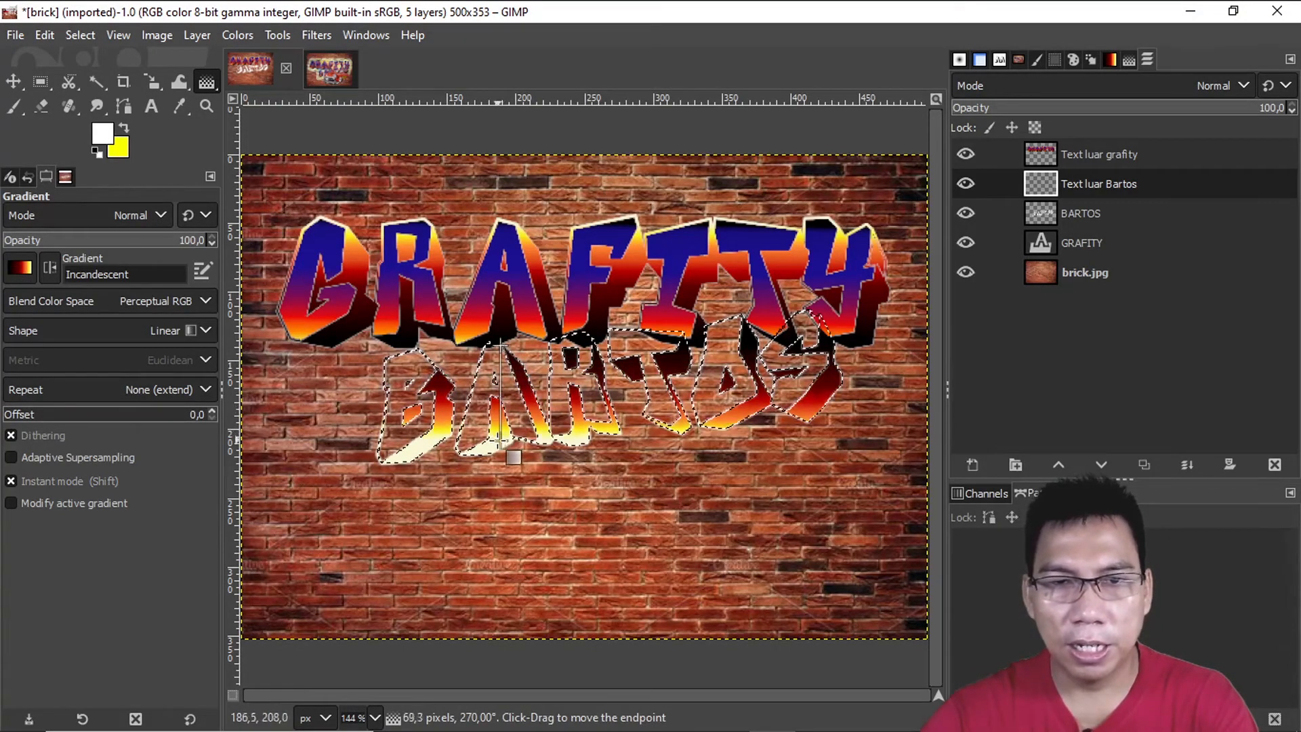
pyautogui.press('Return')
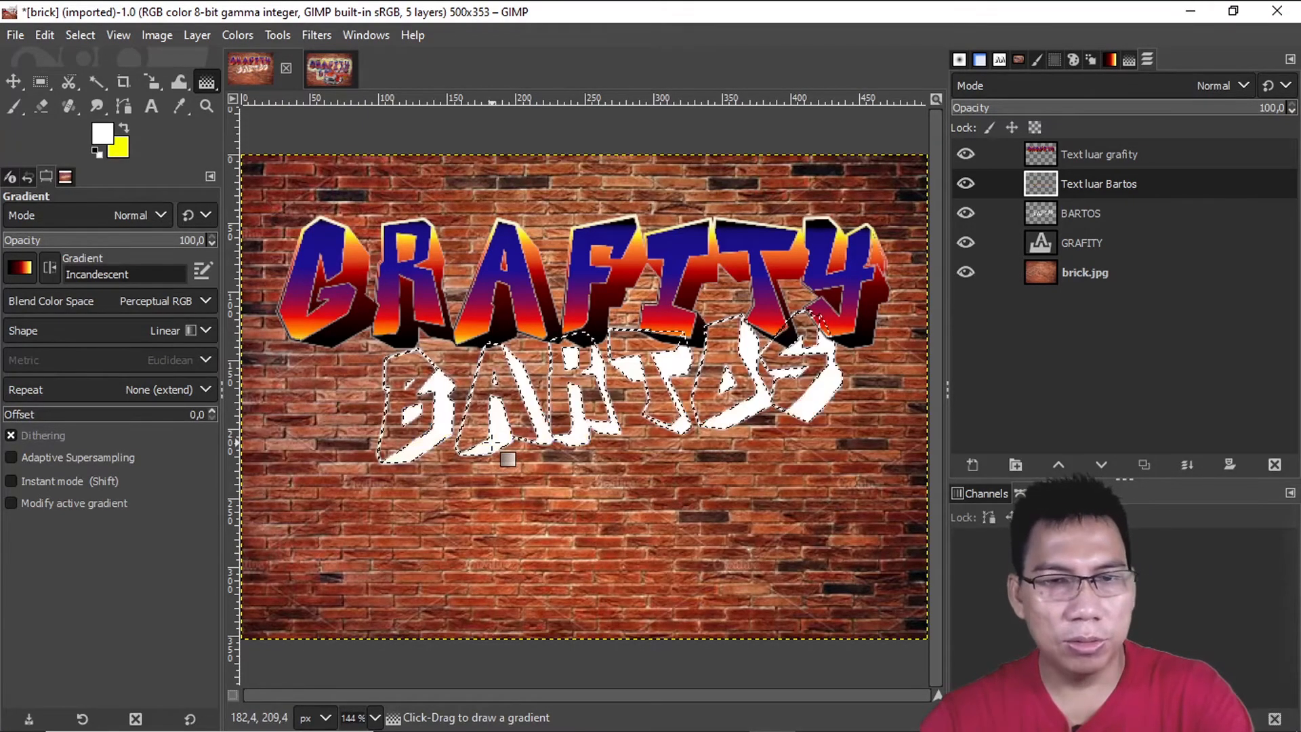
pyautogui.moveTo(491, 447); pyautogui.dragTo(495, 392)
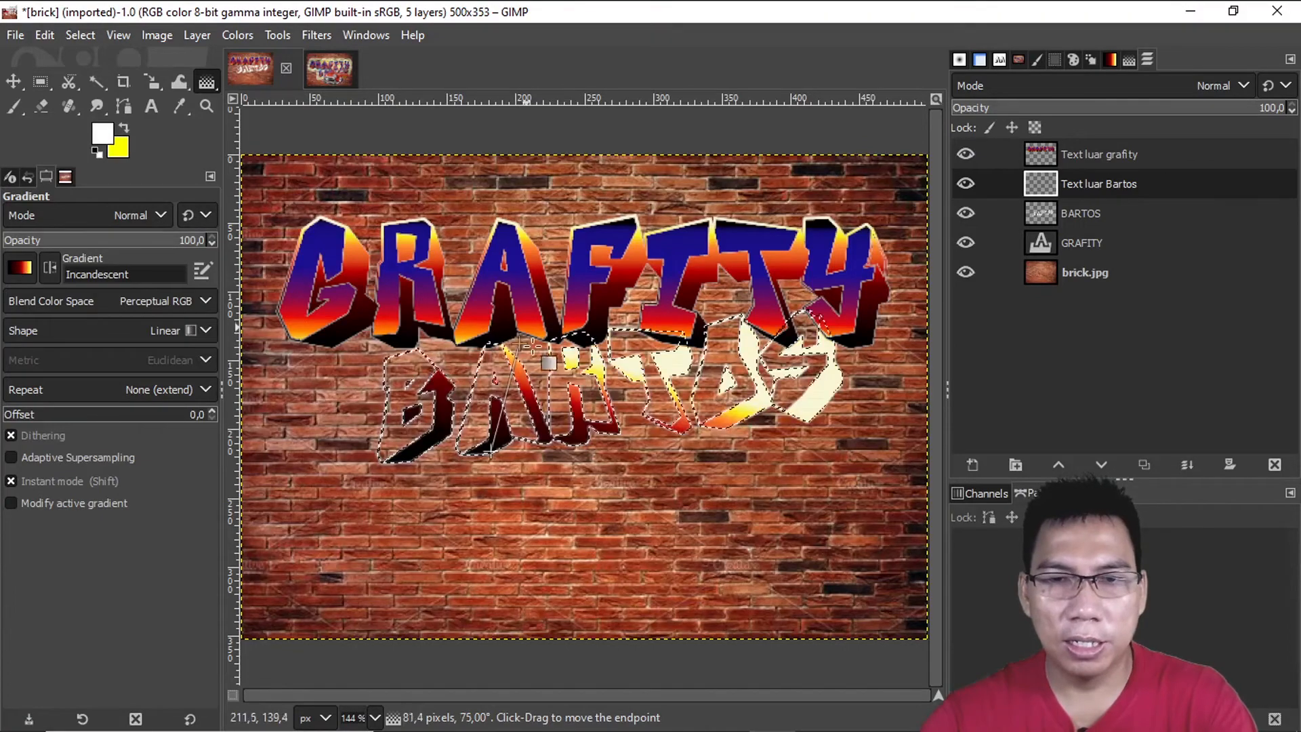
pyautogui.moveTo(482, 324); pyautogui.dragTo(483, 355)
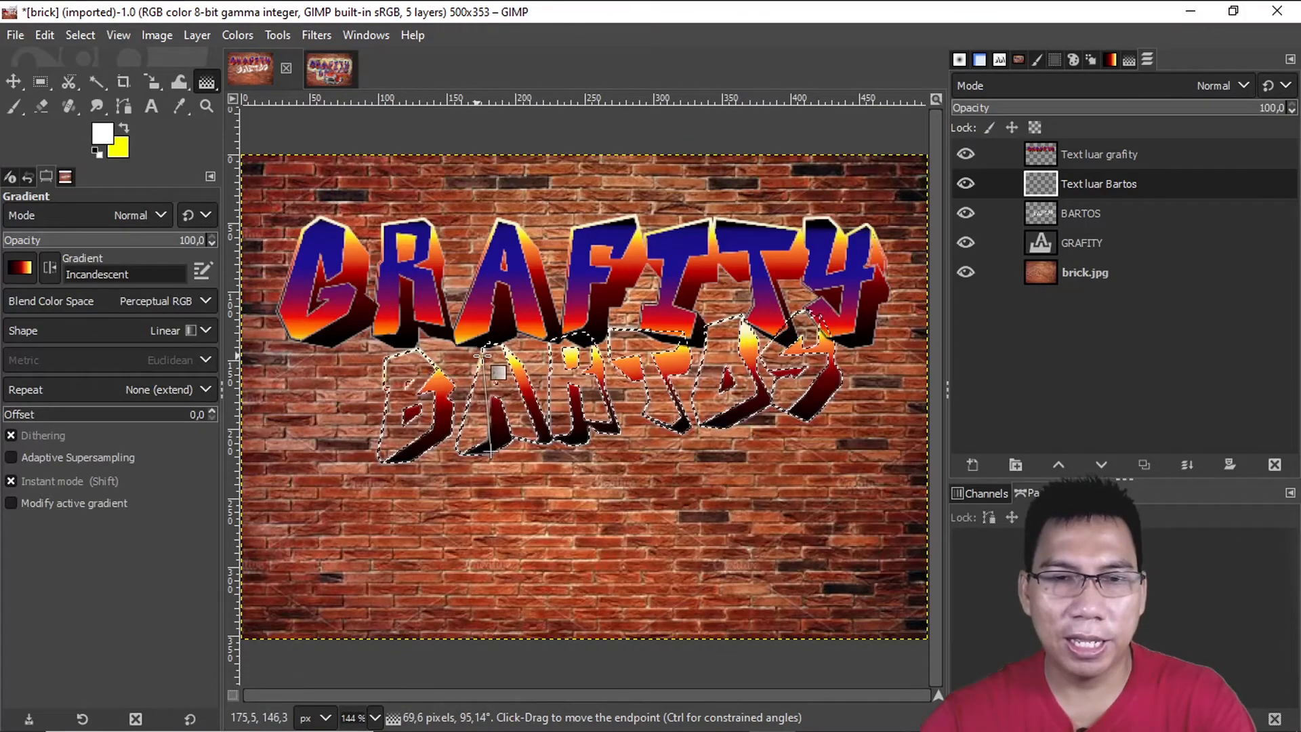
pyautogui.press('Return')
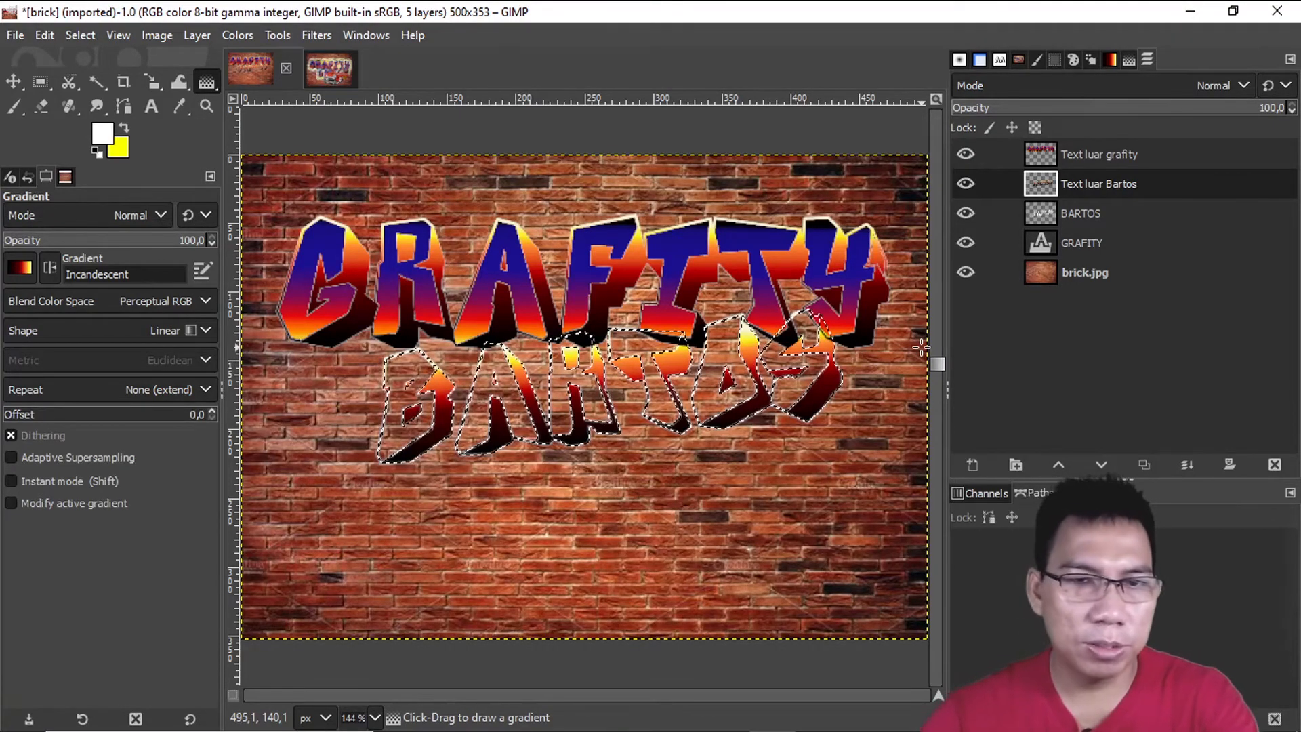
pyautogui.hotkey('ctrl', 'shift', 'a')
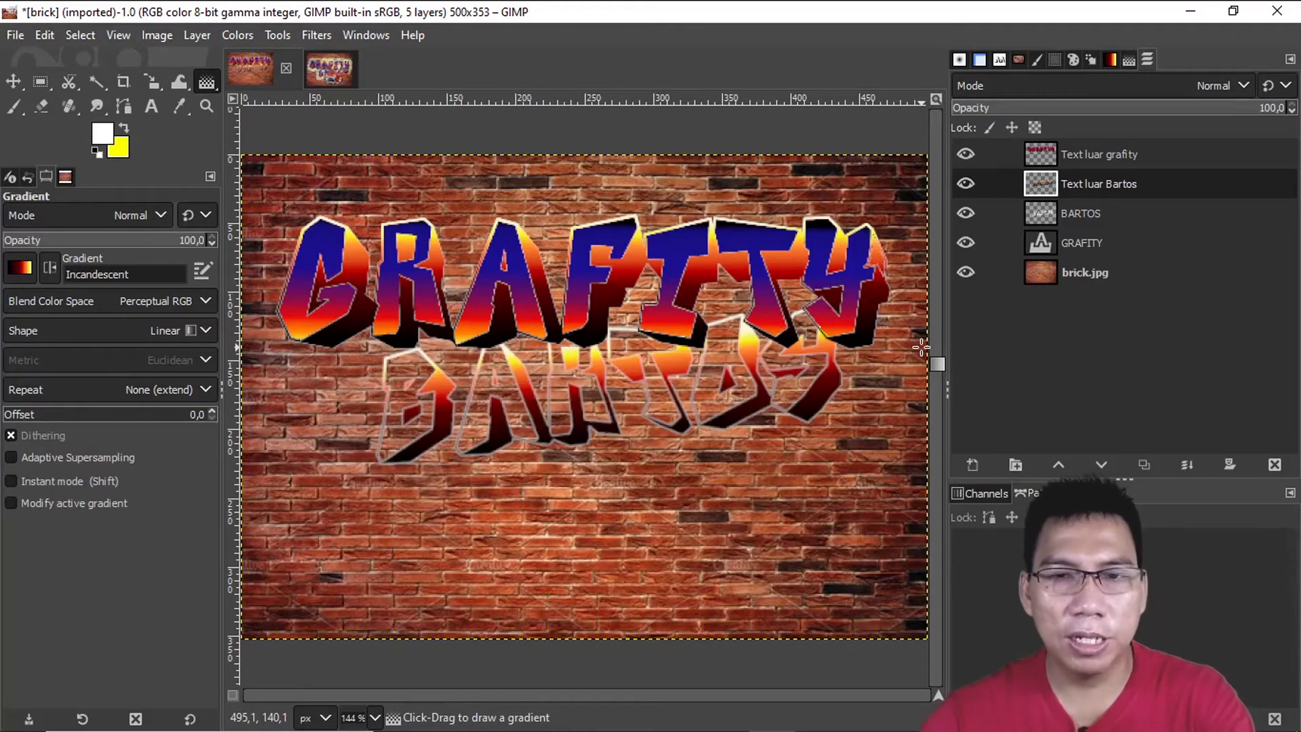
# - Select the transparent inner faces of all the BARTOS letters with Fuzzy Select on the BARTOS layer, subtracting the unwanted area at the S
pyautogui.click(1093, 210)
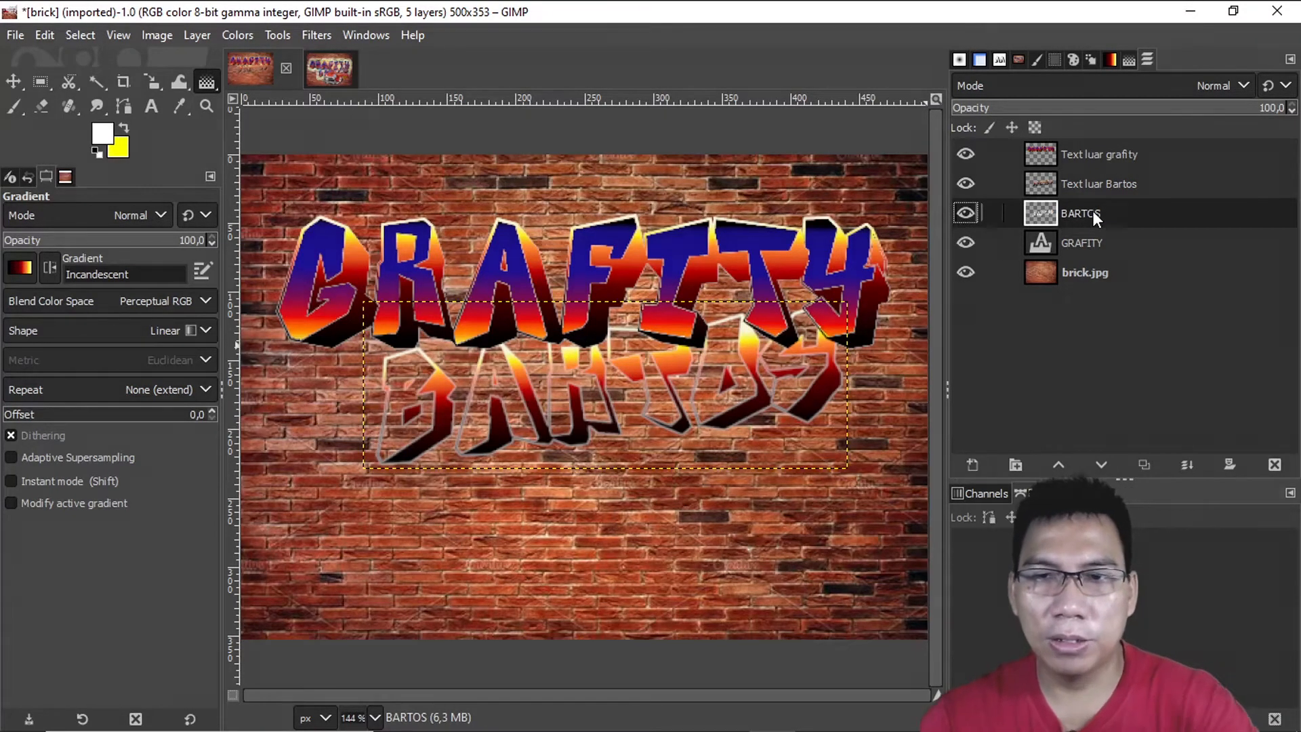
pyautogui.click(95, 79)
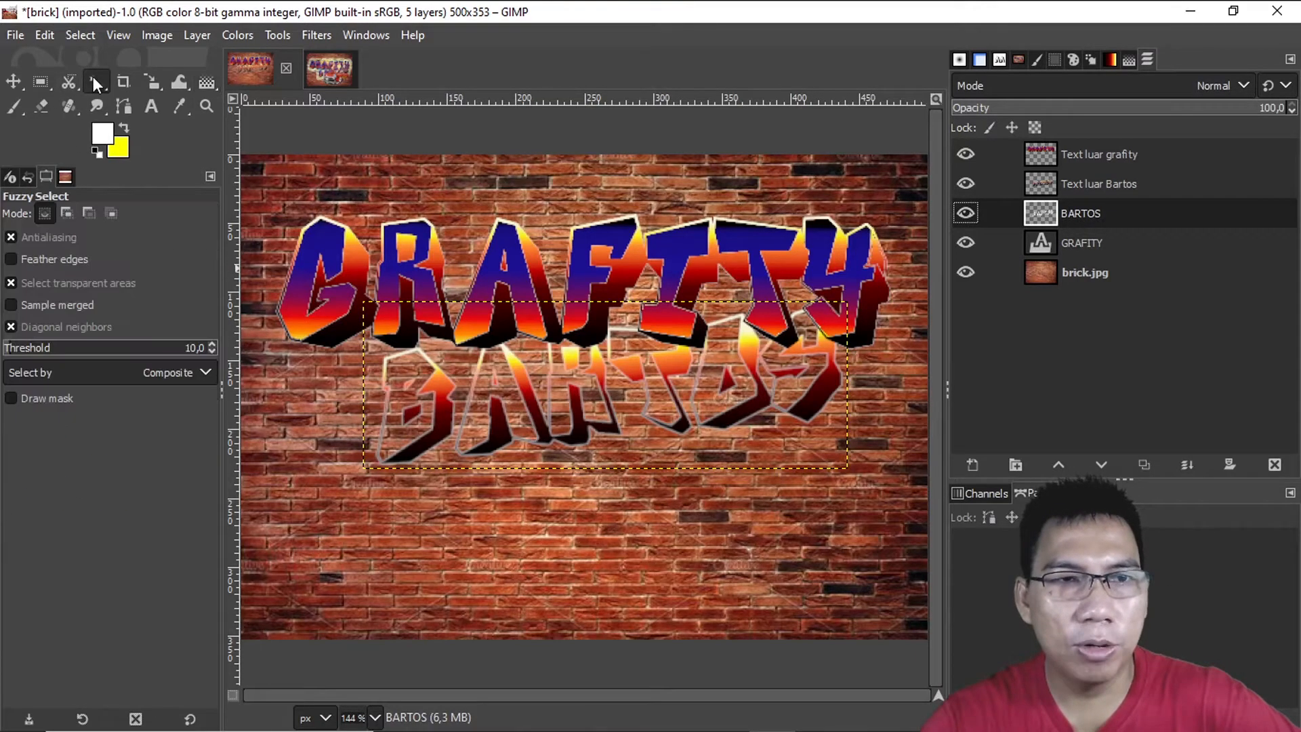
pyautogui.click(399, 366)
pyautogui.keyDown('shift'); pyautogui.click(480, 356); pyautogui.keyUp('shift')
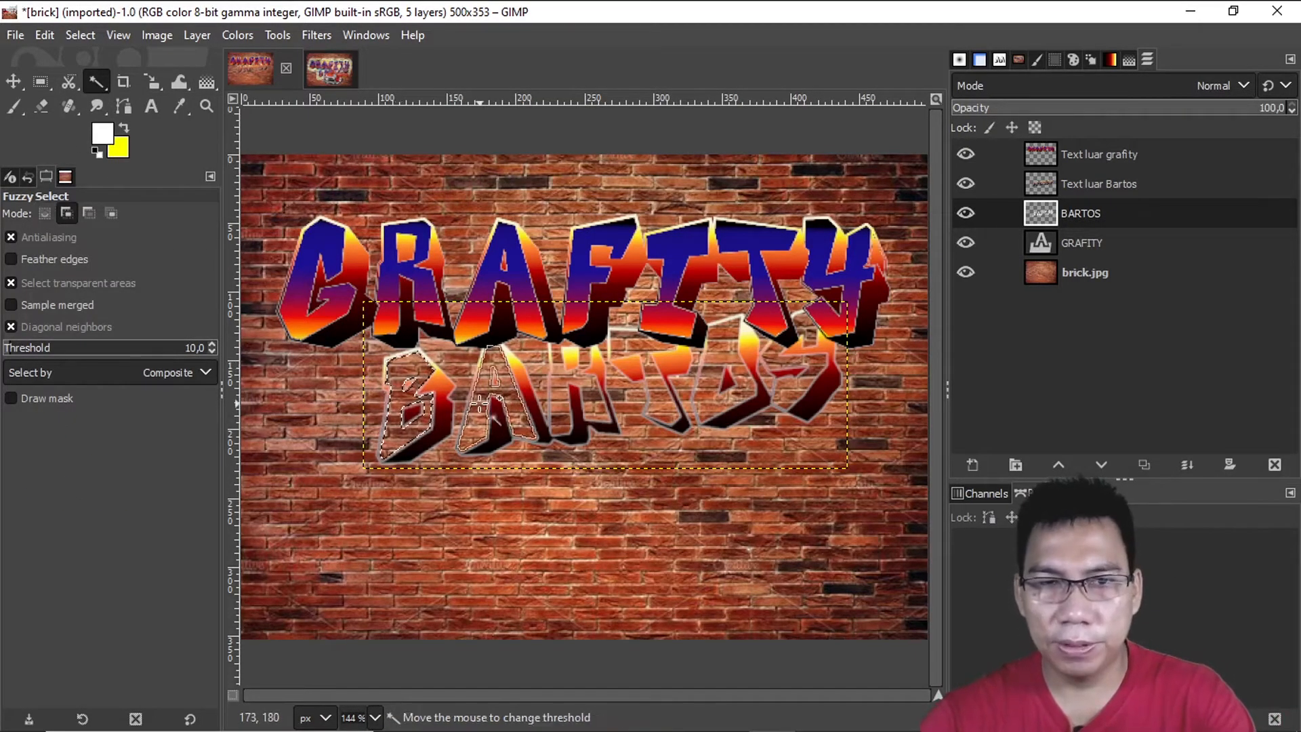
pyautogui.keyDown('shift'); pyautogui.click(587, 405); pyautogui.keyUp('shift')
pyautogui.keyDown('shift'); pyautogui.click(665, 403); pyautogui.keyUp('shift')
pyautogui.keyDown('shift'); pyautogui.click(711, 399); pyautogui.keyUp('shift')
pyautogui.keyDown('shift'); pyautogui.click(796, 373); pyautogui.keyUp('shift')
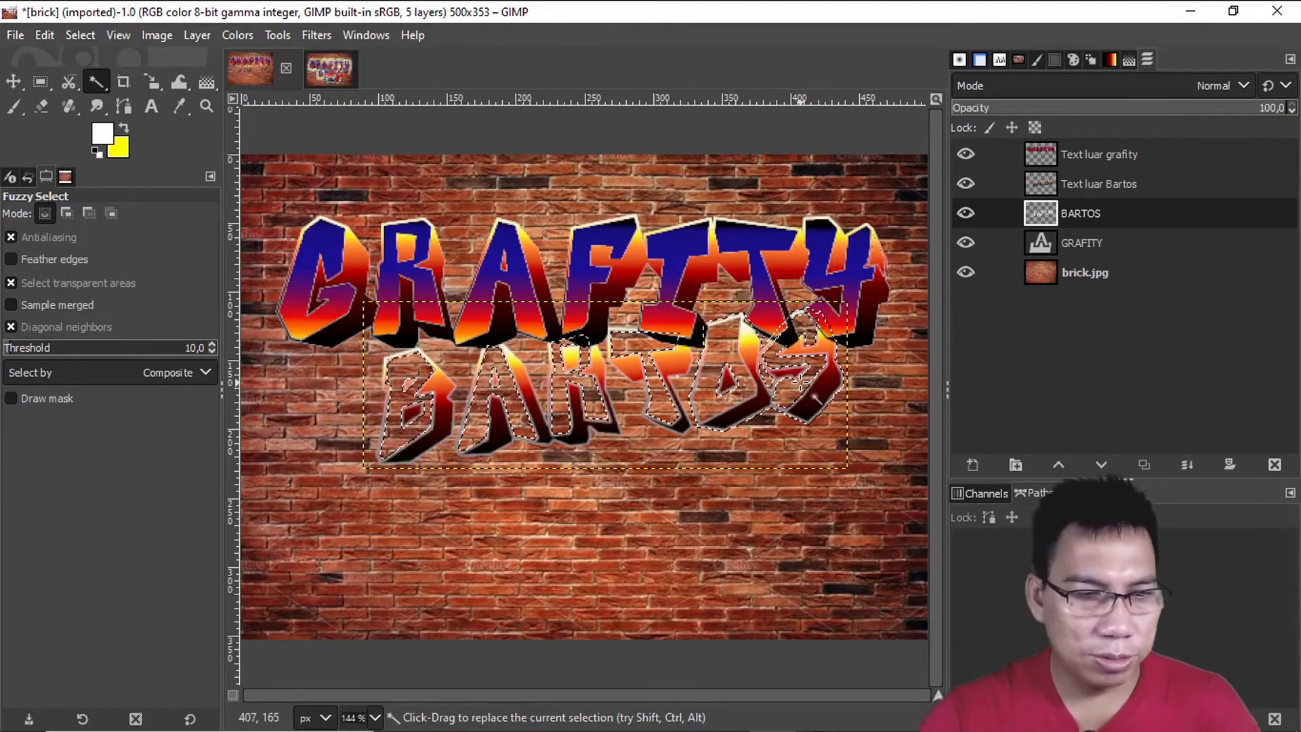
pyautogui.keyDown('ctrl'); pyautogui.click(793, 383); pyautogui.keyUp('ctrl')
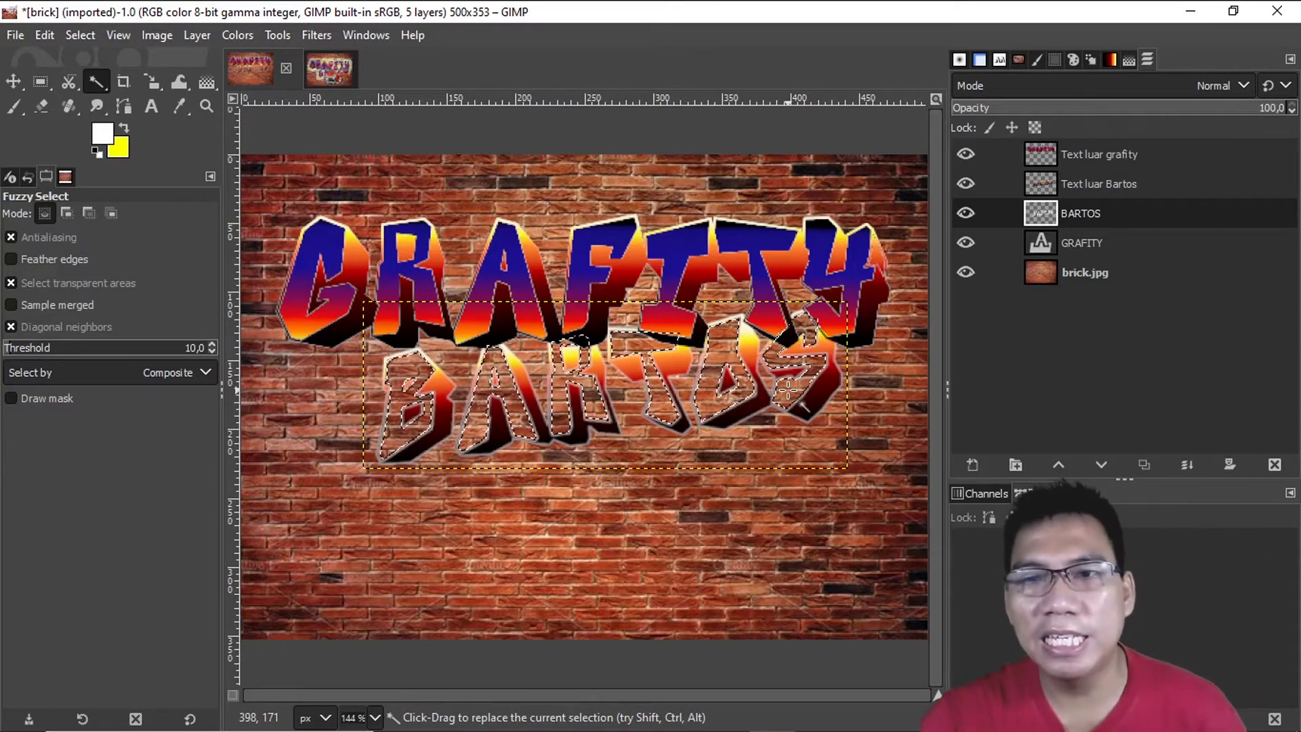
# - Fill the selected BARTOS letter faces on Text luar Bartos with the Skyline gradient running from top to bottom, and clear the selection
pyautogui.click(1097, 189)
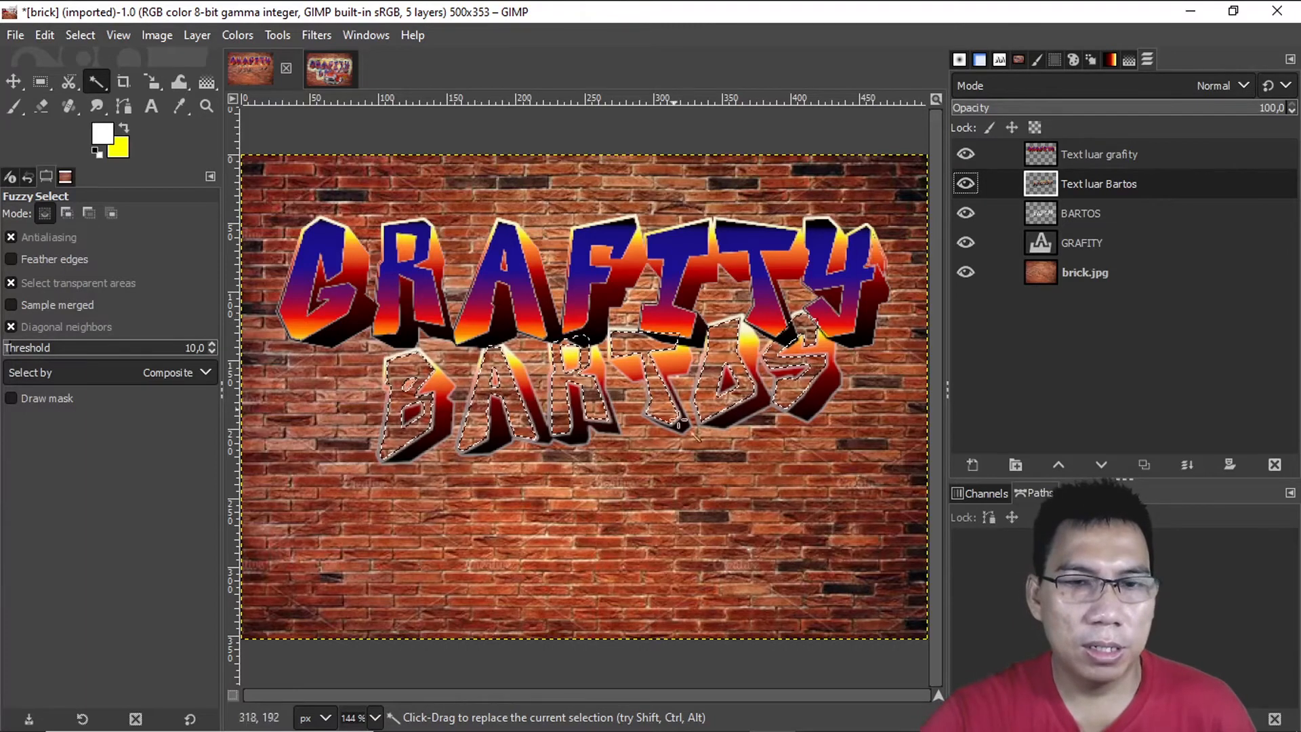
pyautogui.click(207, 82)
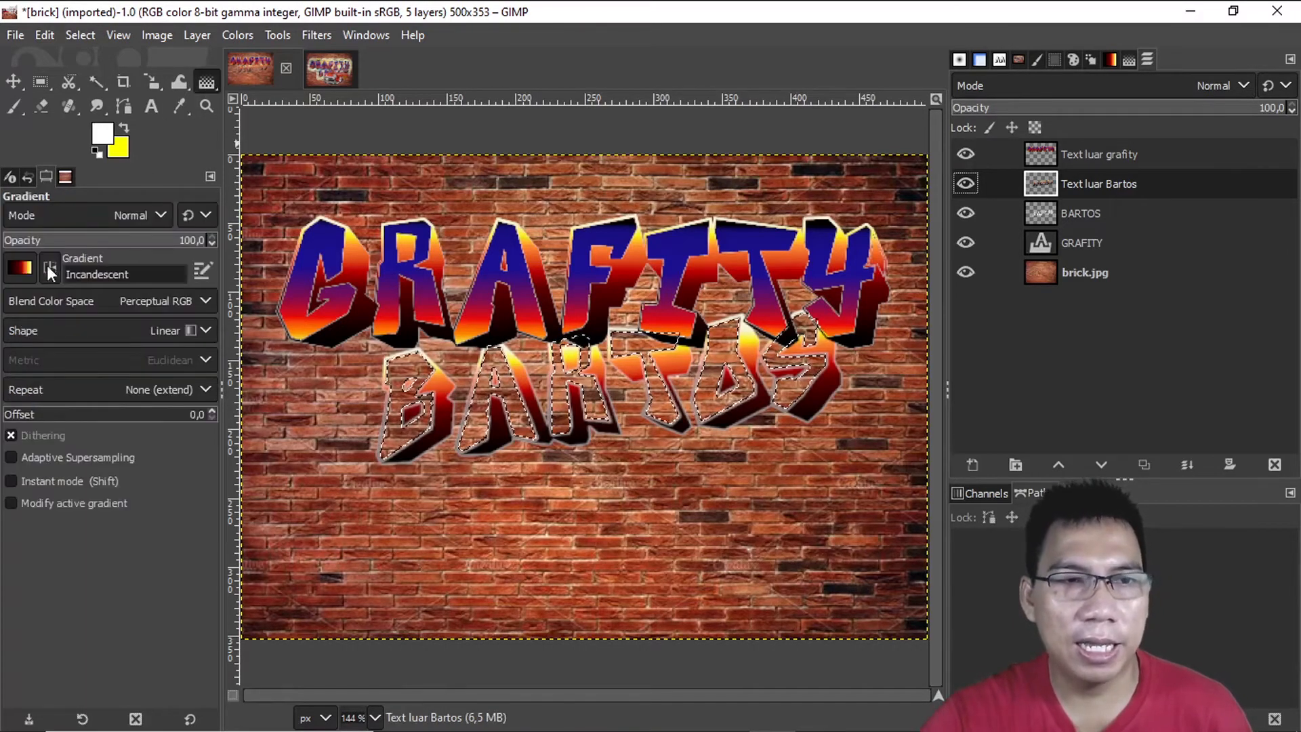
pyautogui.click(20, 269)
pyautogui.moveTo(164, 444); pyautogui.dragTo(162, 495)
pyautogui.click(12, 395)
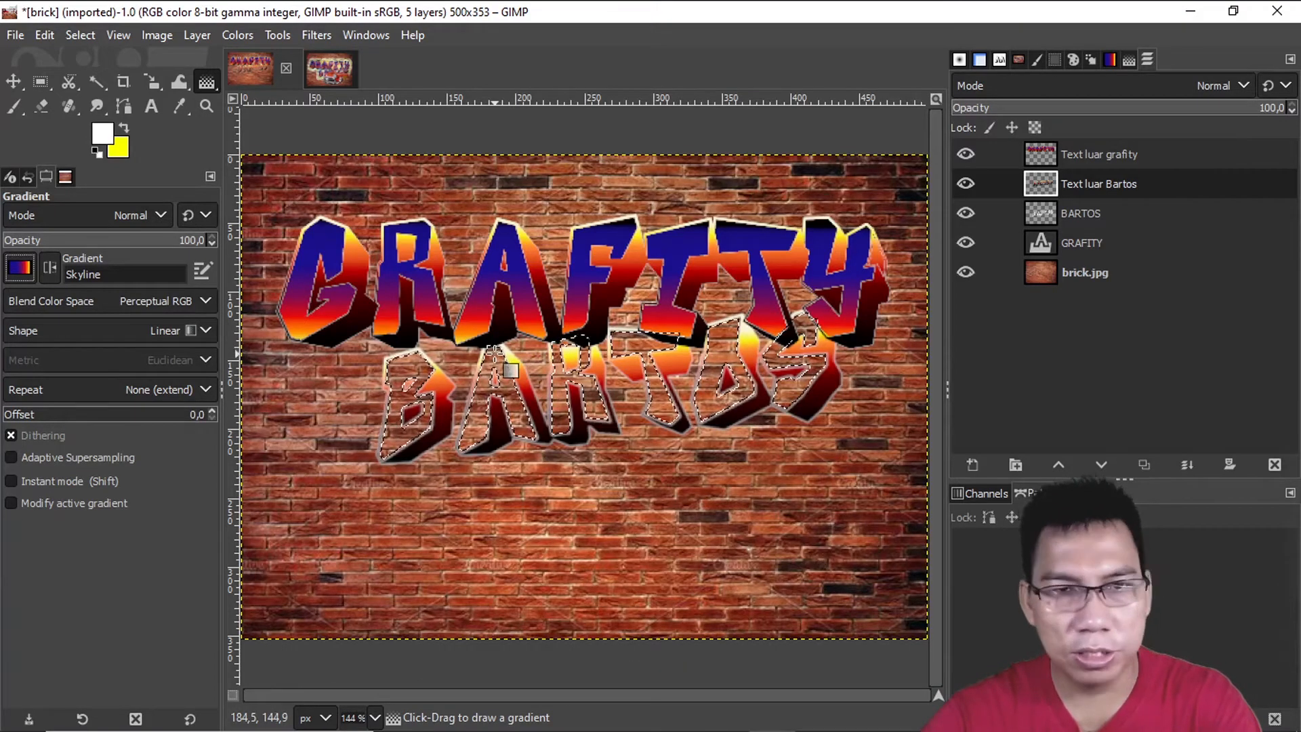
pyautogui.moveTo(497, 352); pyautogui.dragTo(513, 422)
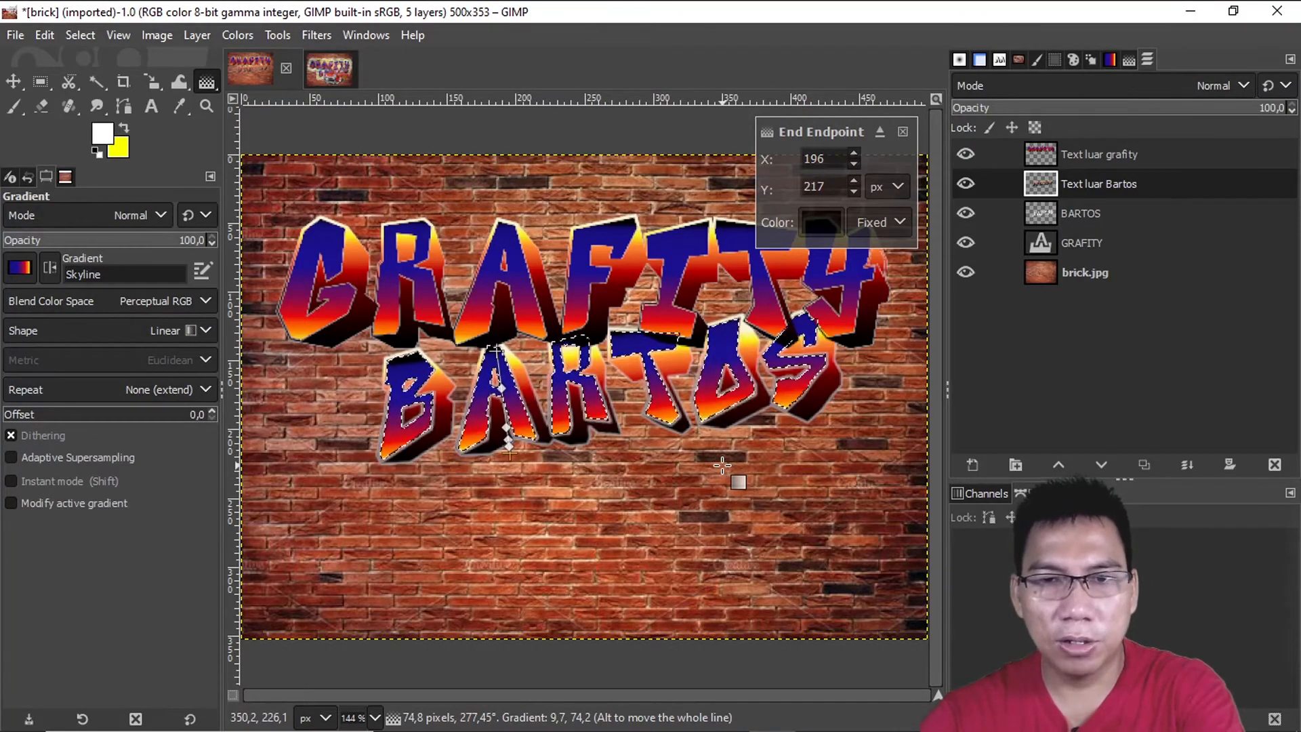
pyautogui.press('Return')
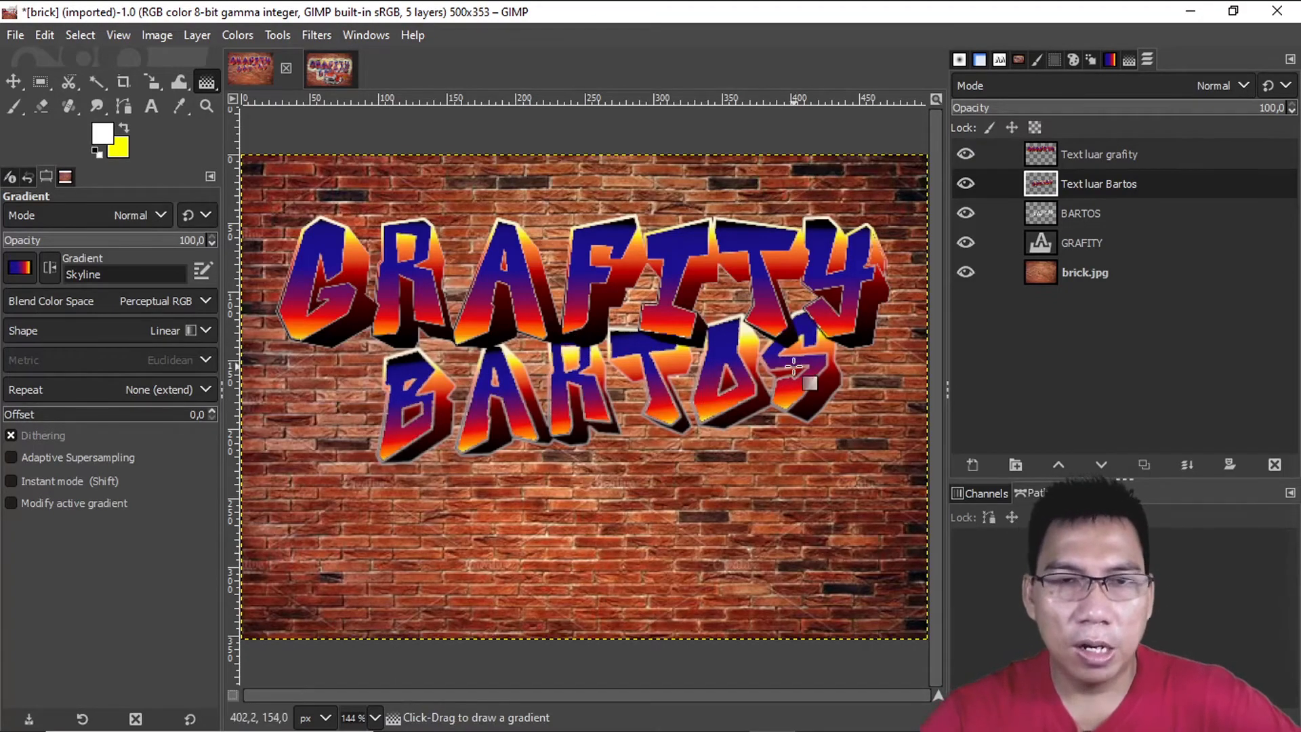
# - Move the Text luar Bartos layer above Text luar grafity, comparing the lettering with the GRAVITY.xcf reference
pyautogui.click(336, 75)
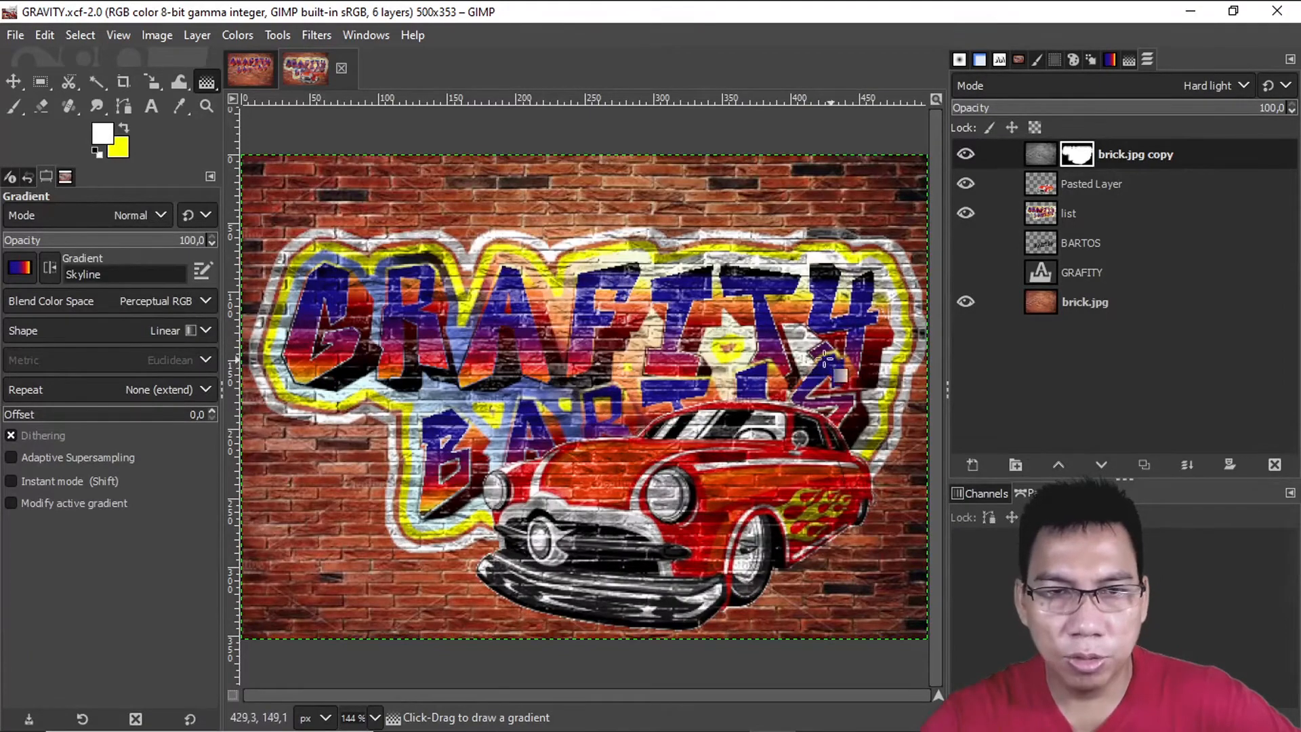
pyautogui.click(256, 67)
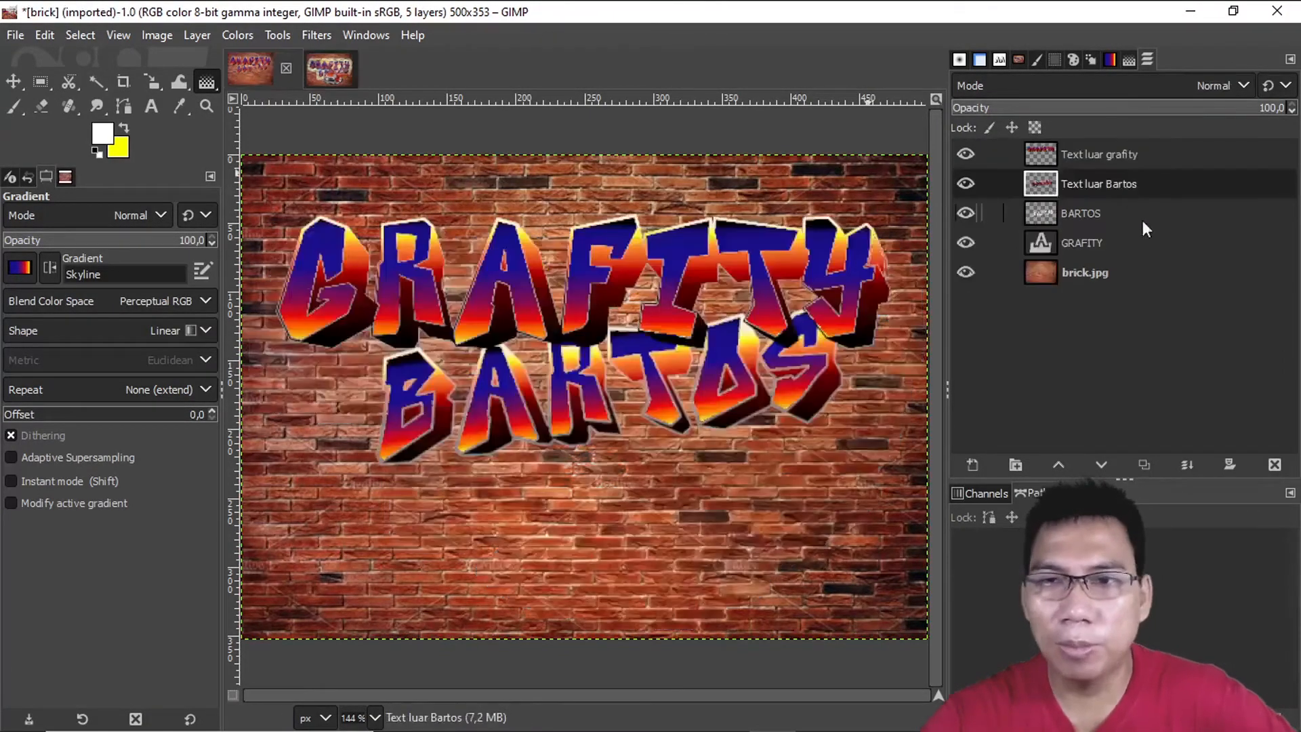
pyautogui.moveTo(1088, 187); pyautogui.dragTo(1087, 145)
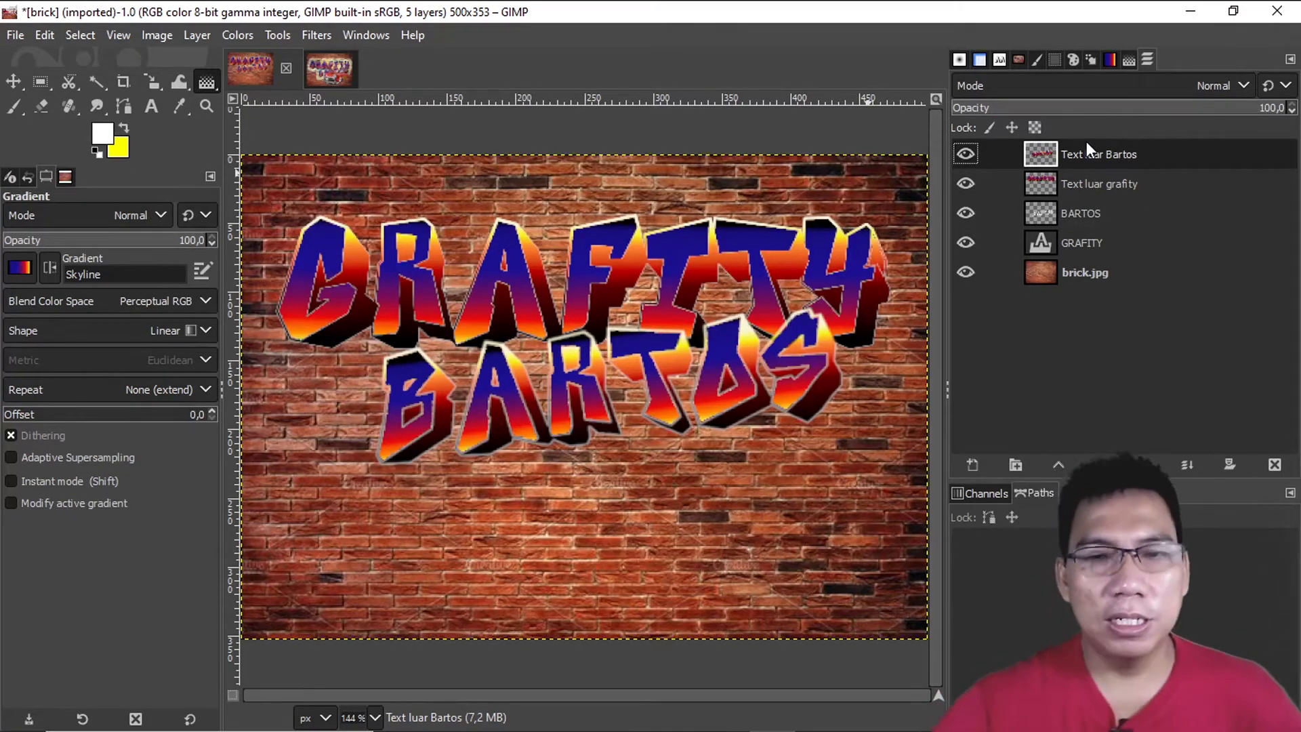
pyautogui.click(332, 69)
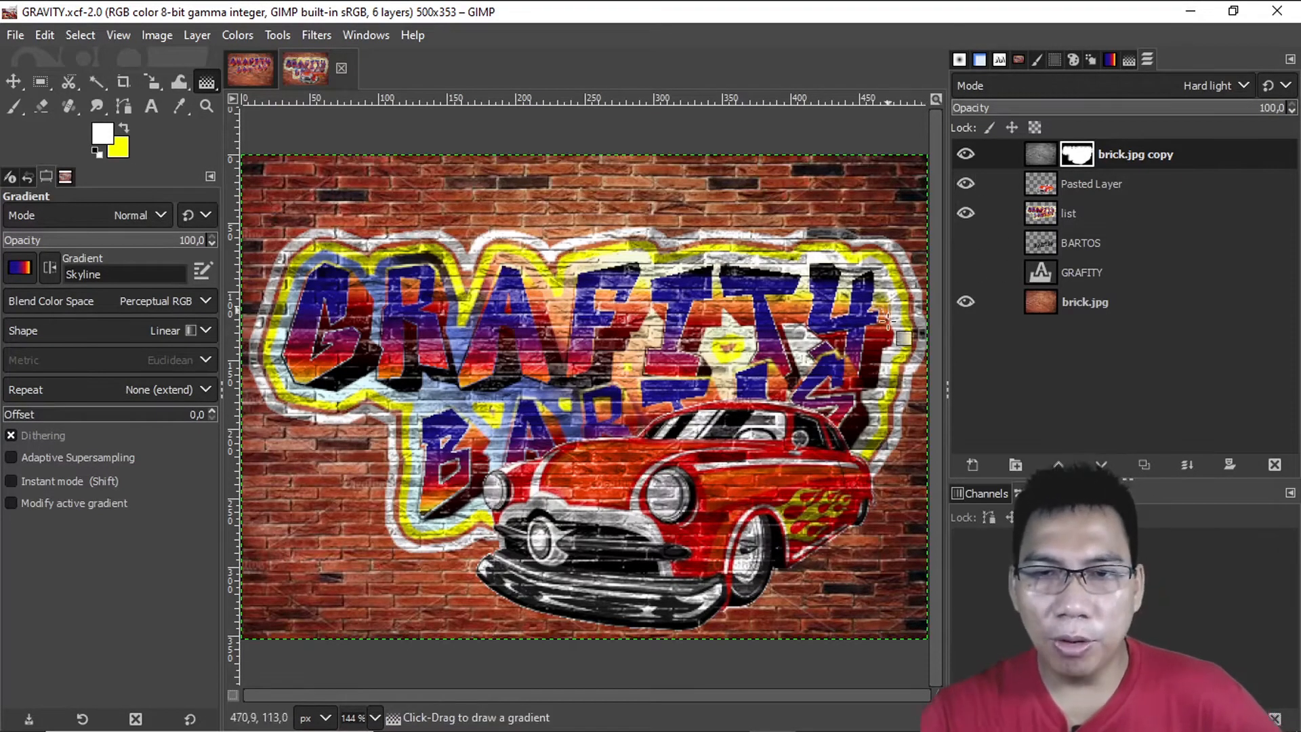
pyautogui.click(250, 69)
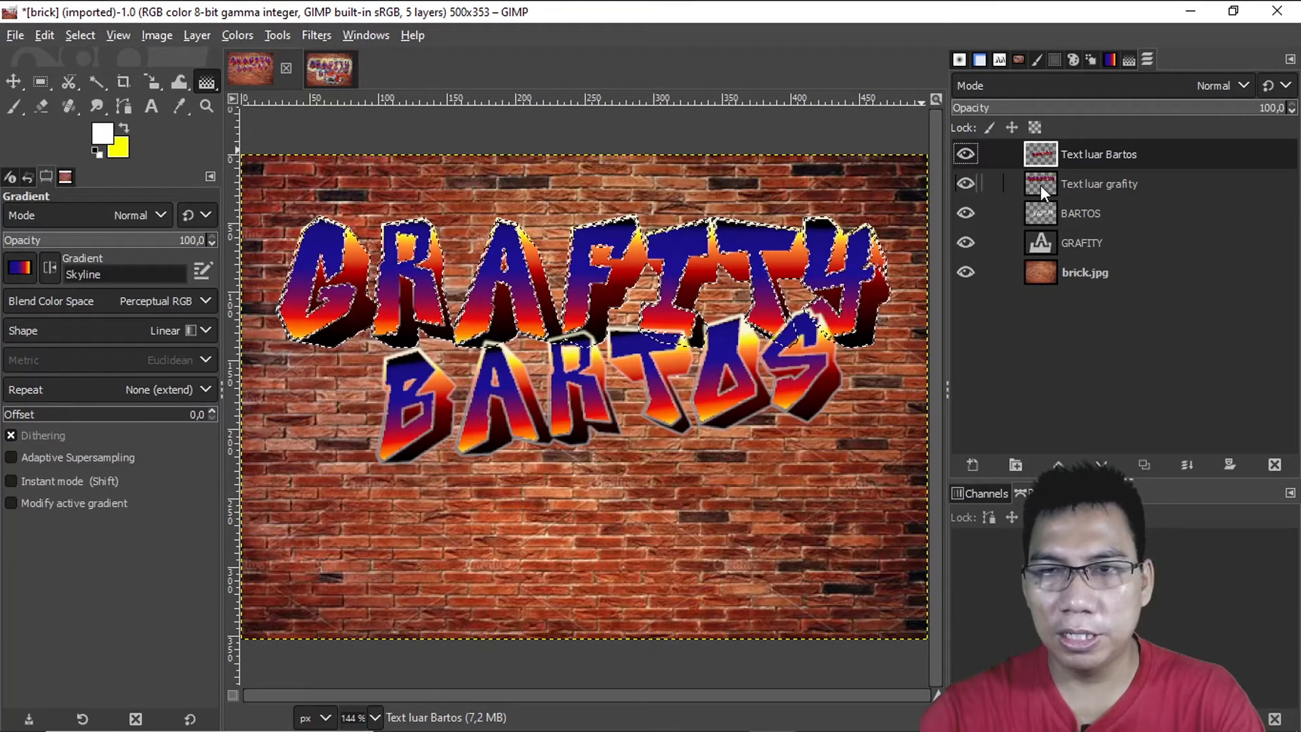
pyautogui.keyDown('alt'); pyautogui.click(1039, 160); pyautogui.keyUp('alt')
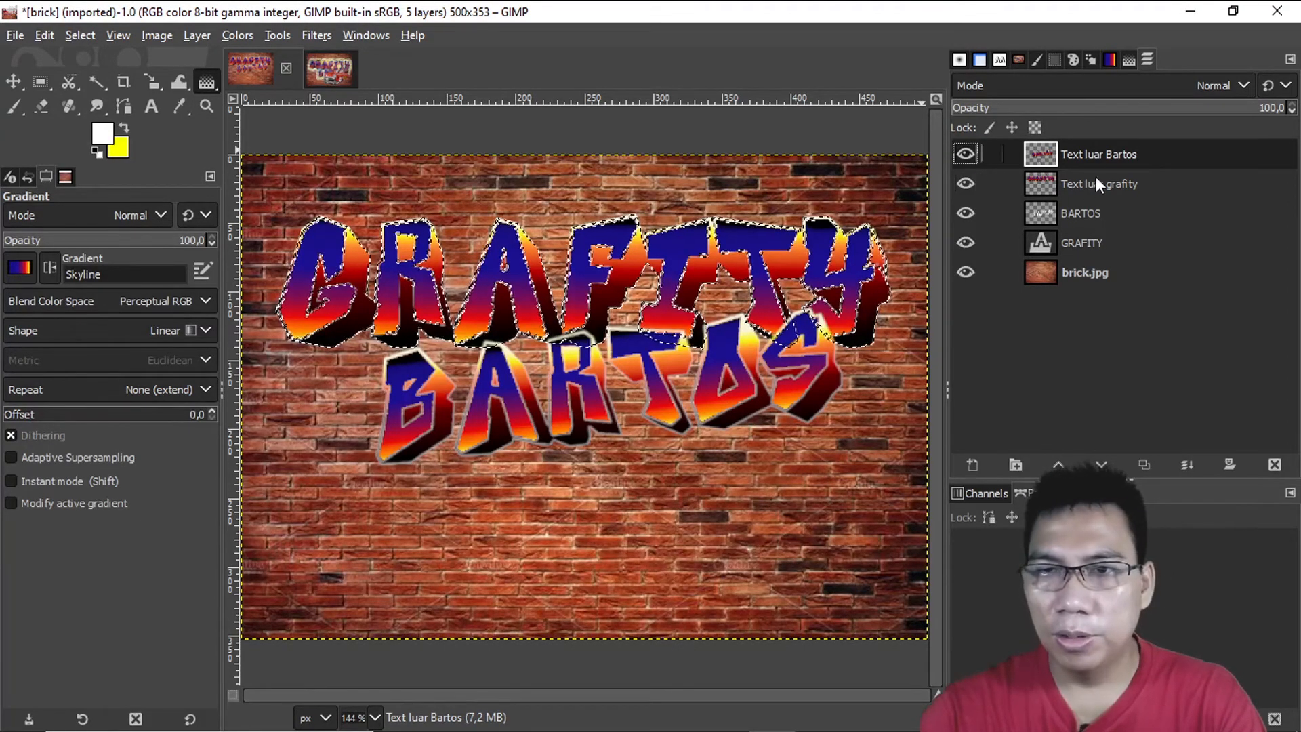
pyautogui.keyDown('alt'); pyautogui.keyDown('shift'); pyautogui.click(1043, 153); pyautogui.keyUp('shift'); pyautogui.keyUp('alt')
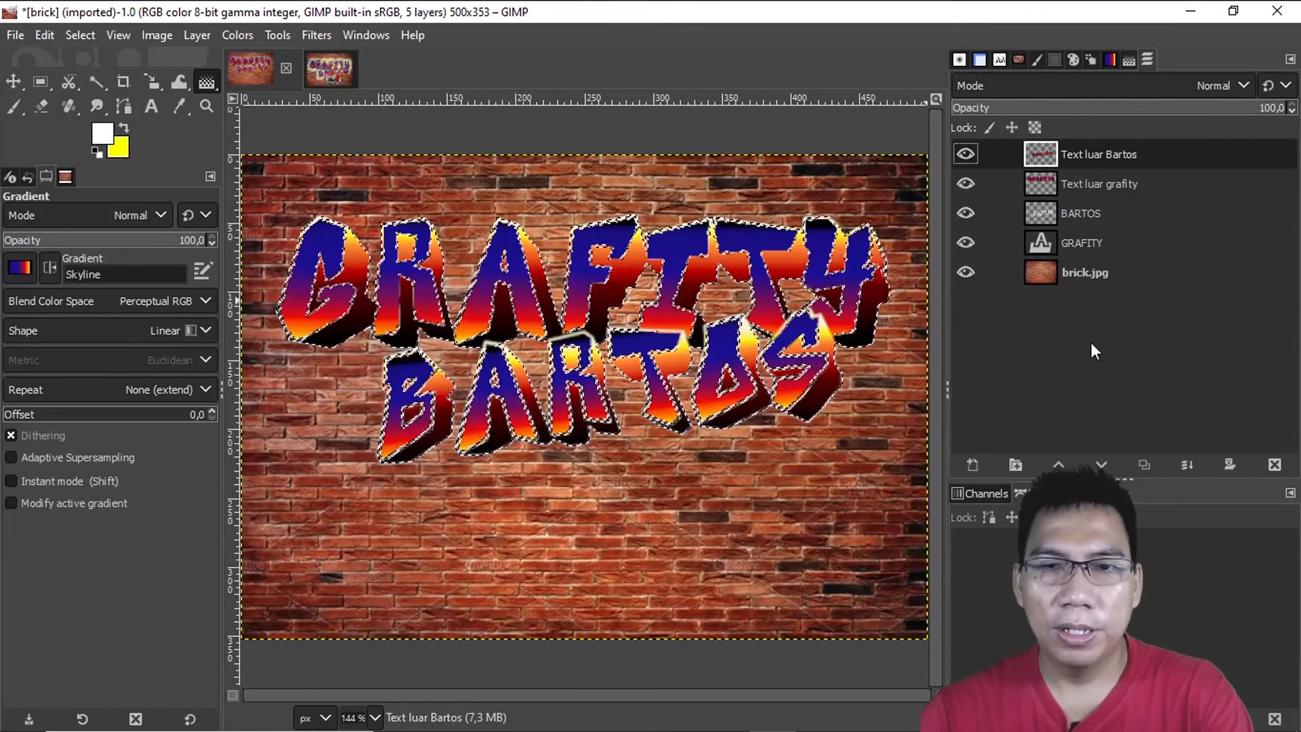
pyautogui.hotkey('shift', 'ctrl', 'a')
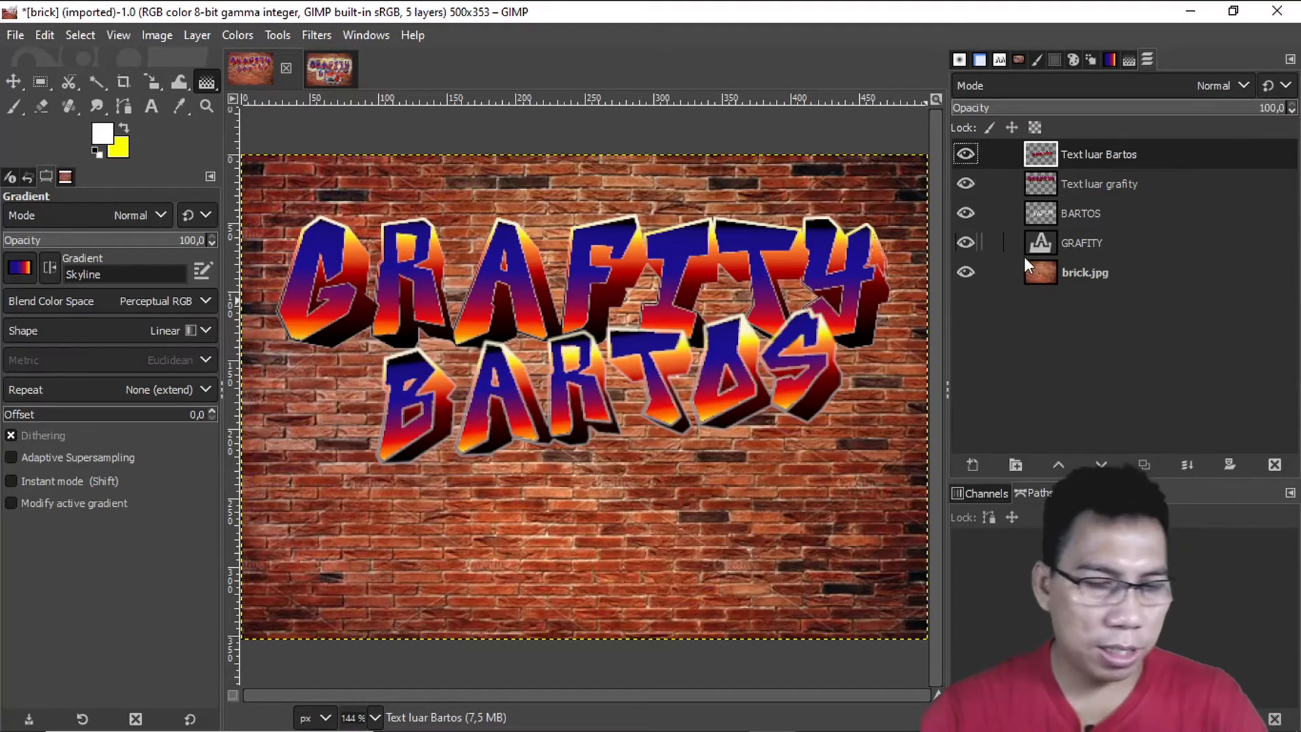
# - Select the combined outlines of the Text luar grafity and Text luar Bartos layers and grow the selection by 10 px
pyautogui.keyDown('alt'); pyautogui.click(1043, 179); pyautogui.keyUp('alt')
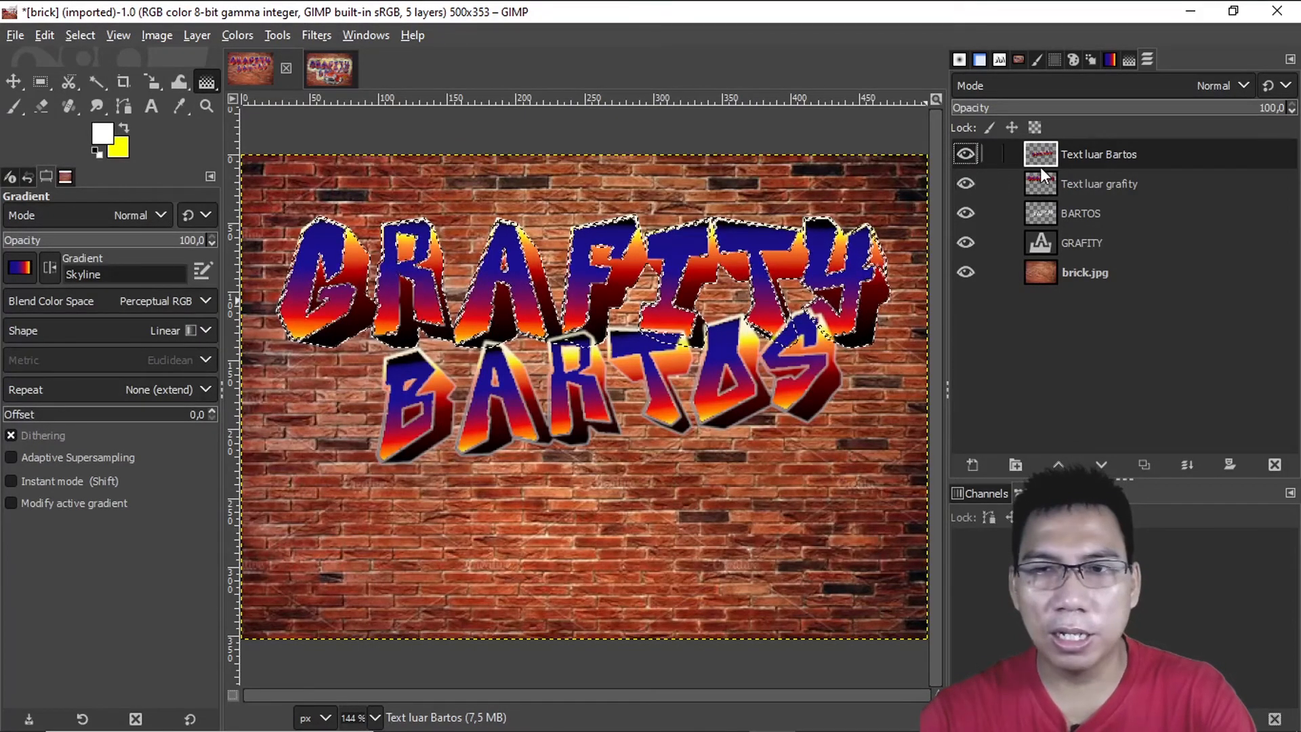
pyautogui.keyDown('alt'); pyautogui.keyDown('shift'); pyautogui.click(1040, 154); pyautogui.keyUp('shift'); pyautogui.keyUp('alt')
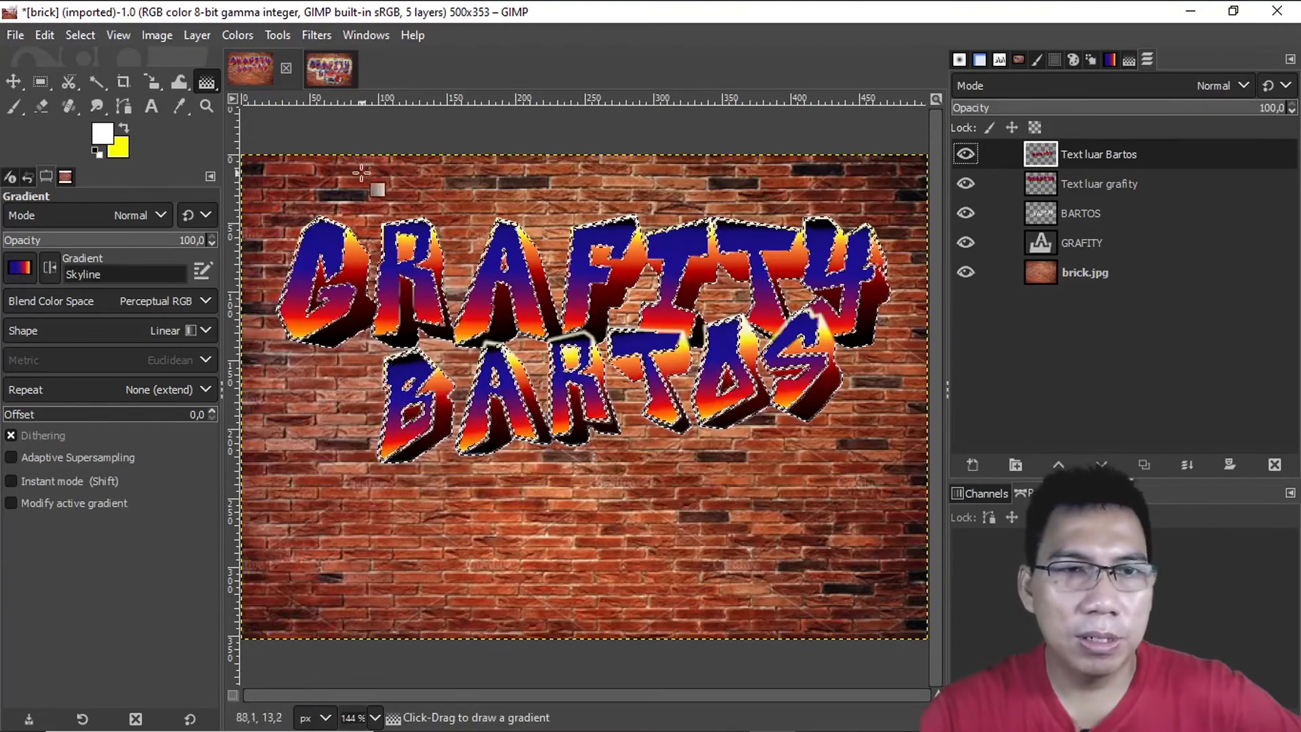
pyautogui.click(80, 36)
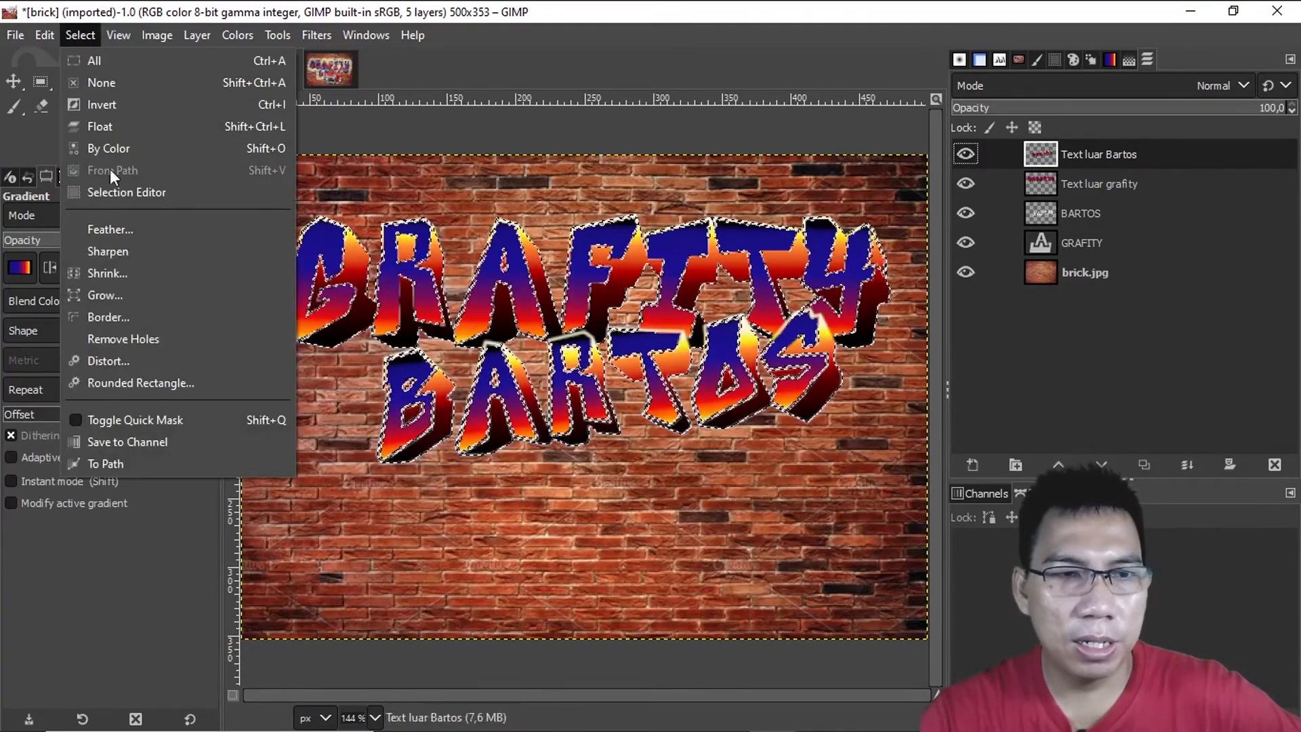
pyautogui.click(115, 294)
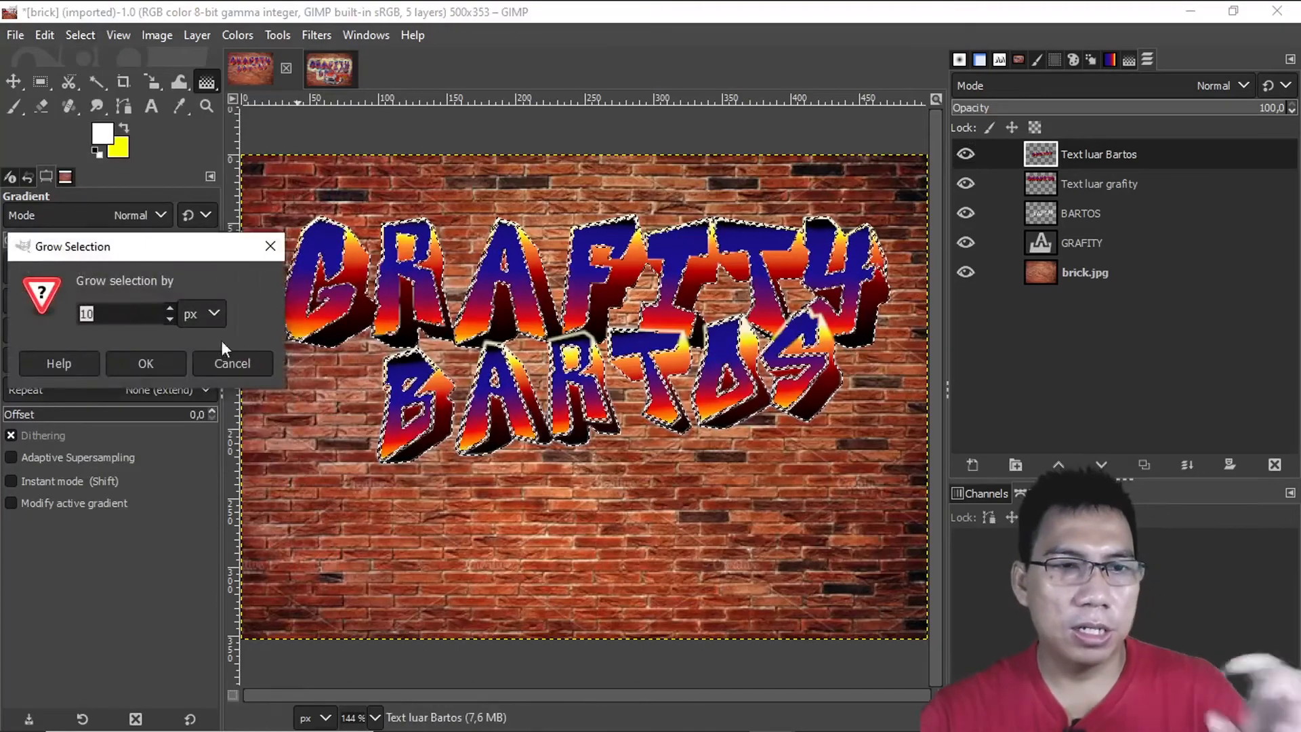
pyautogui.click(154, 364)
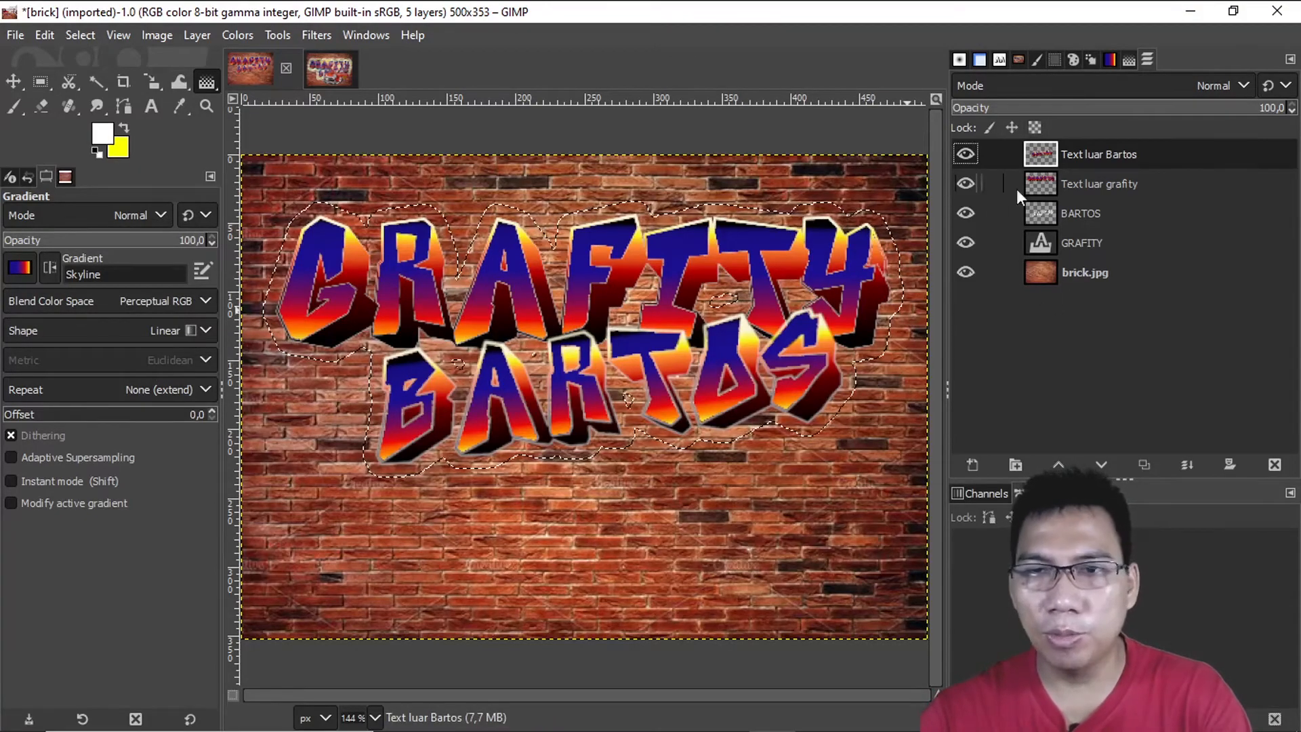
# - Create a transparent layer named "border putih" above Text luar Bartos
pyautogui.click(969, 463)
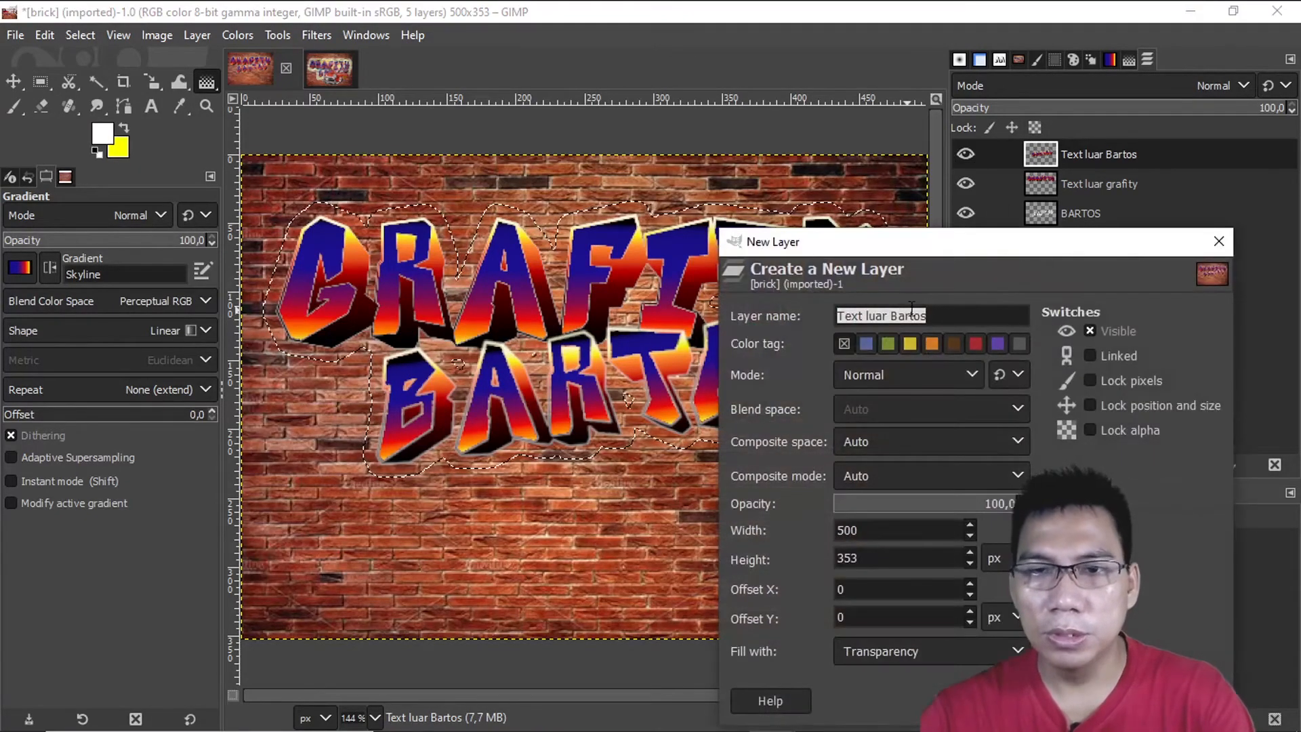
pyautogui.click(960, 317)
pyautogui.moveTo(959, 317); pyautogui.dragTo(816, 299)
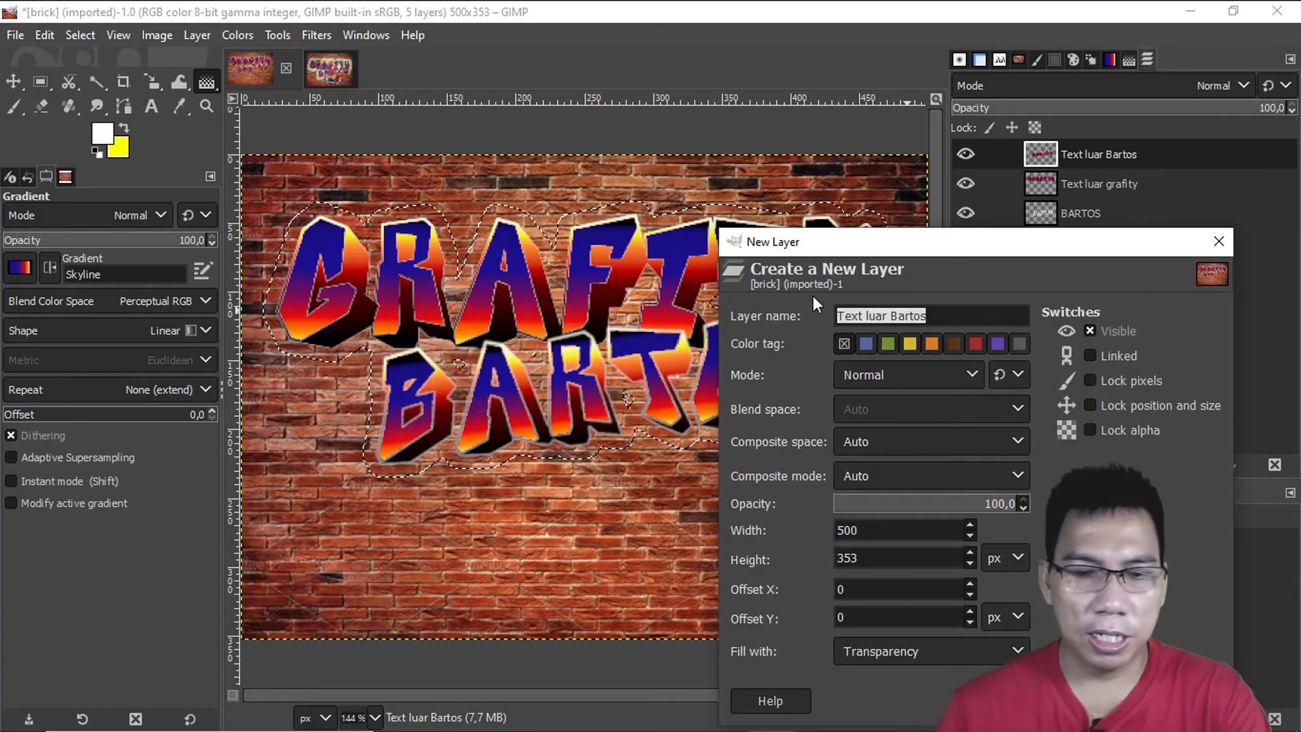
pyautogui.press('BackSpace')
pyautogui.write('border')
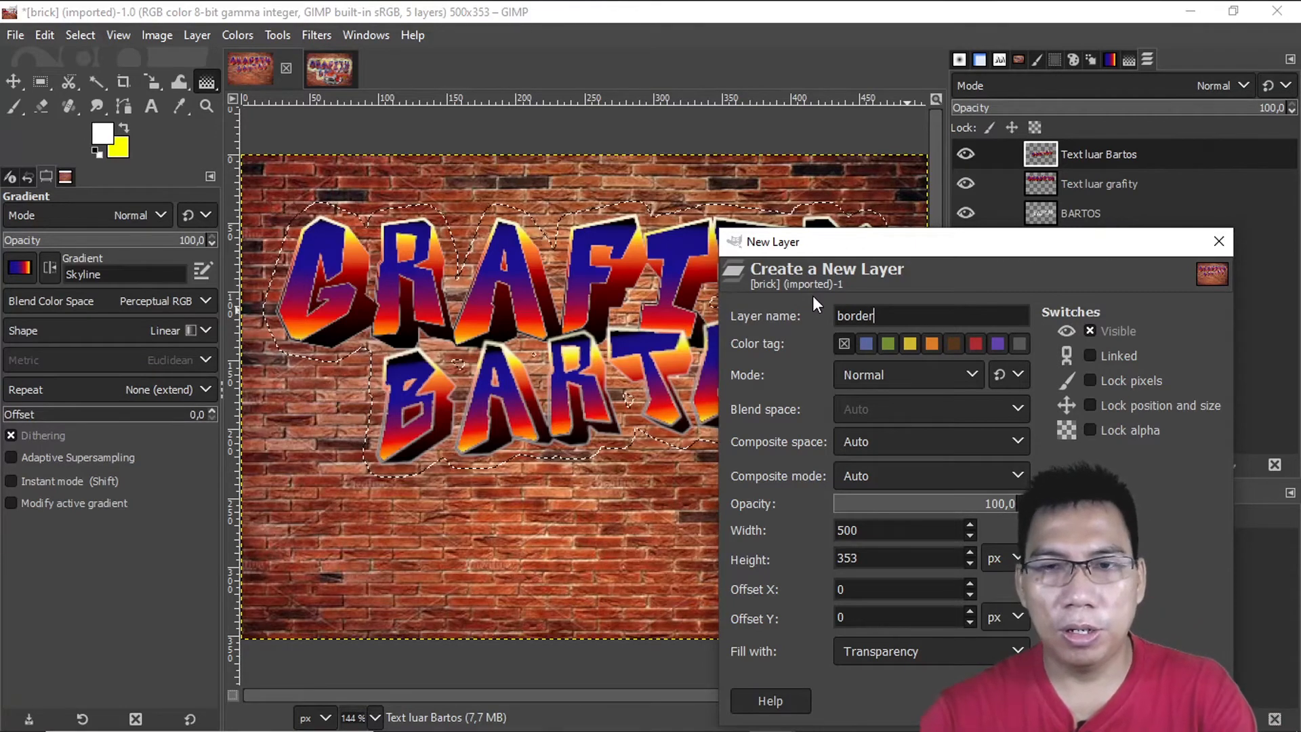
pyautogui.write(' putih')
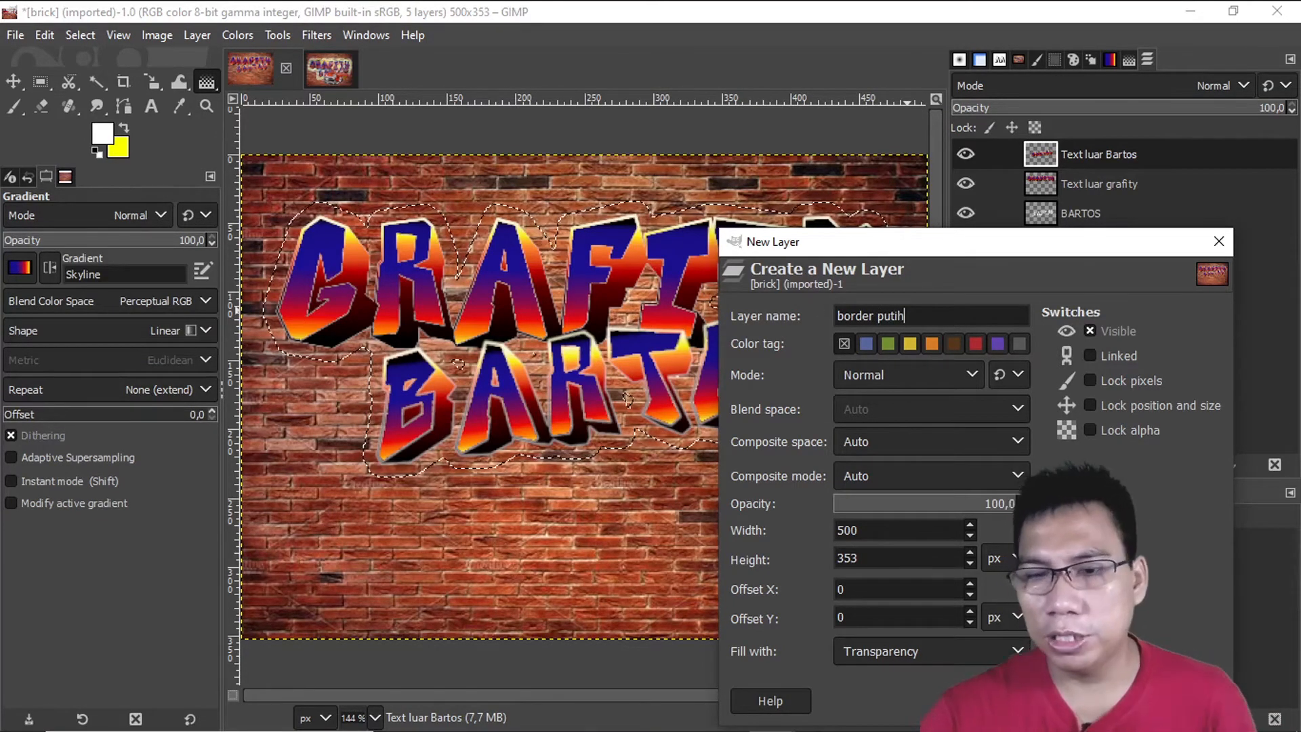
pyautogui.press('Return')
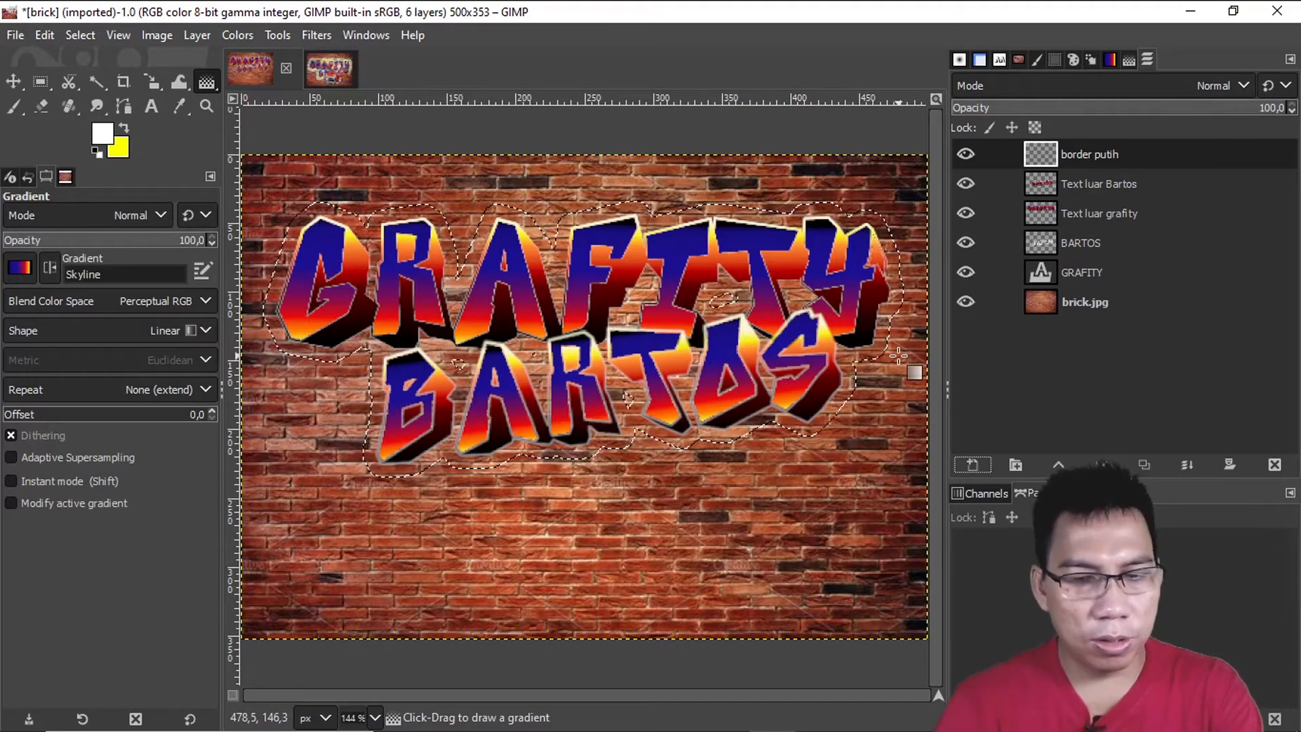
# - Fill the grown selection on the border putih layer with white and compare it with the GRAVITY.xcf reference
pyautogui.hotkey('ctrl', ',')
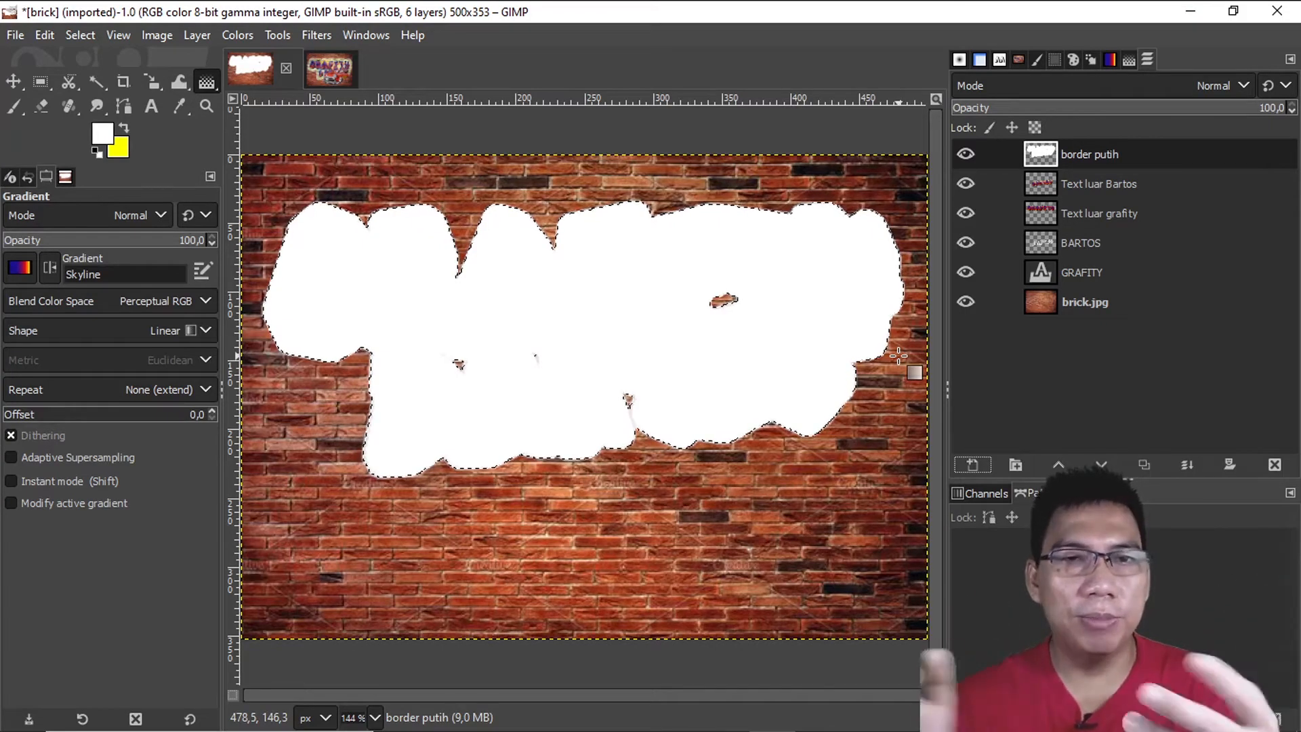
pyautogui.click(330, 67)
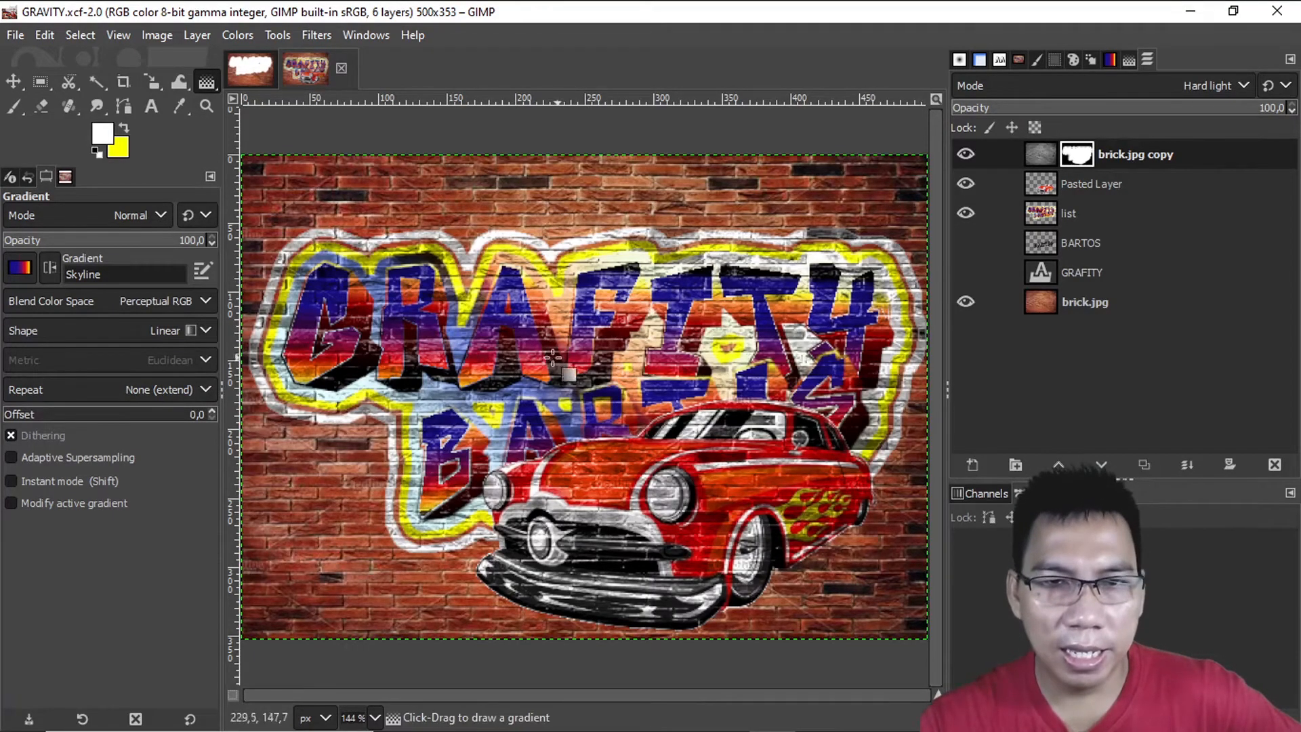
pyautogui.click(251, 69)
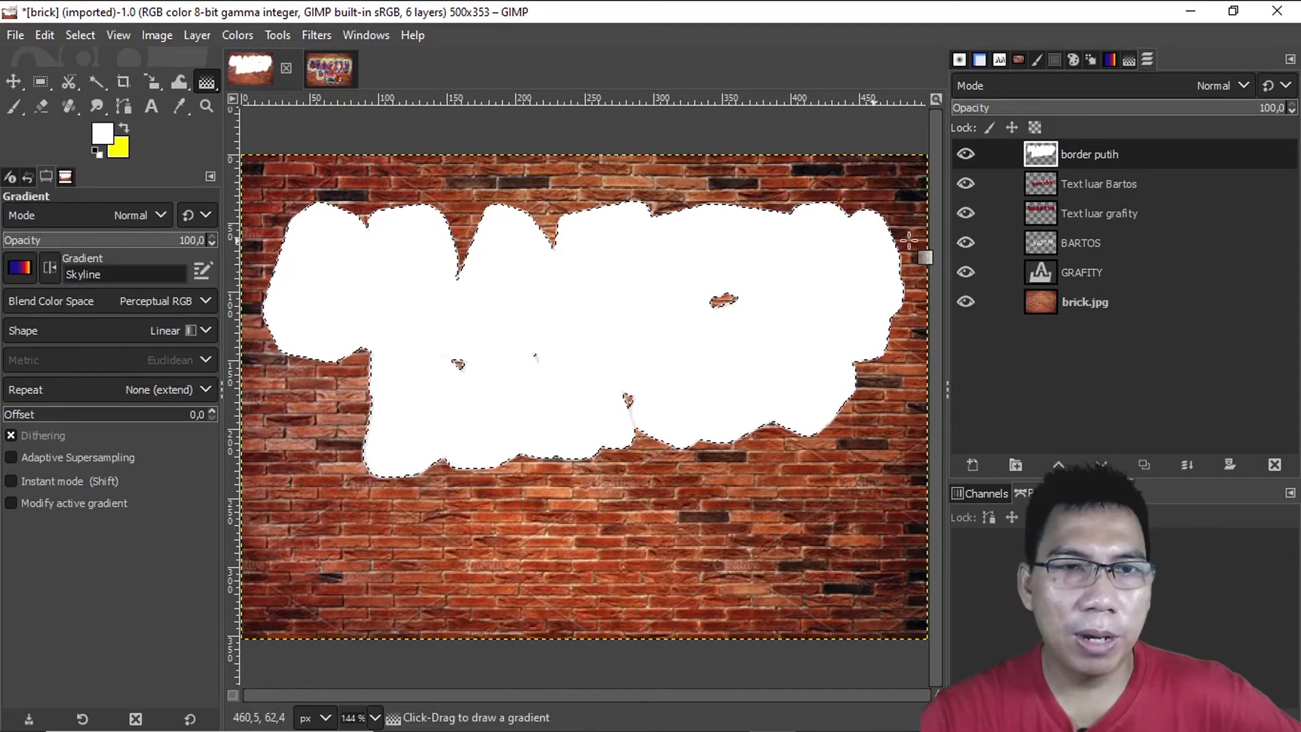
pyautogui.click(330, 68)
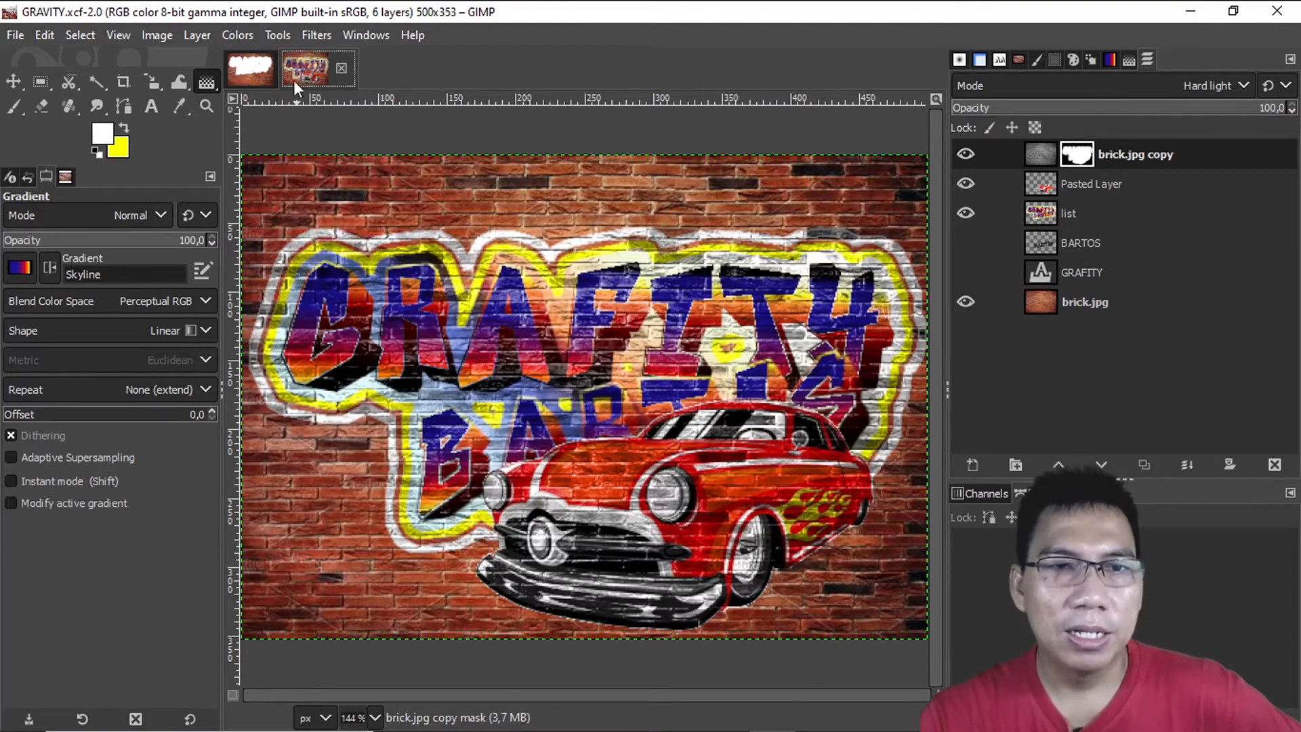
pyautogui.click(256, 66)
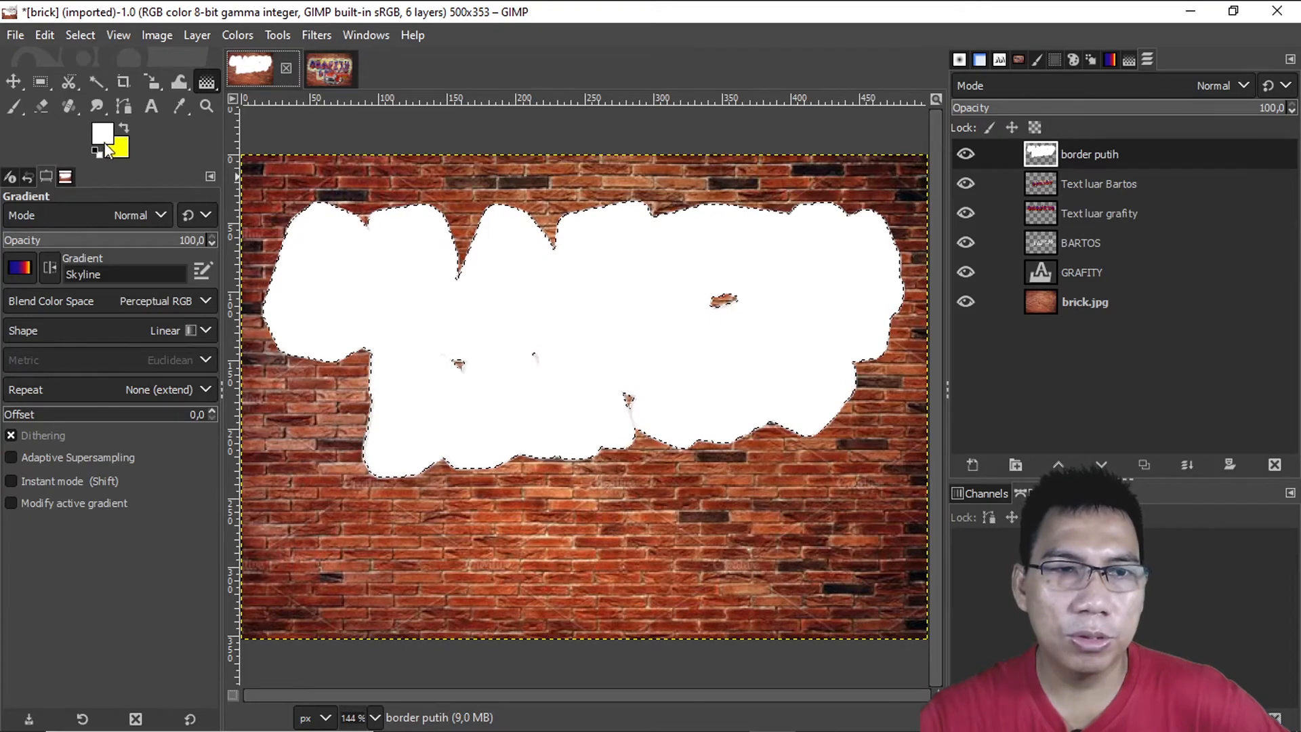
# - Make yellow the foreground color and stroke the selection on border putih with a 5 px solid line
pyautogui.click(126, 129)
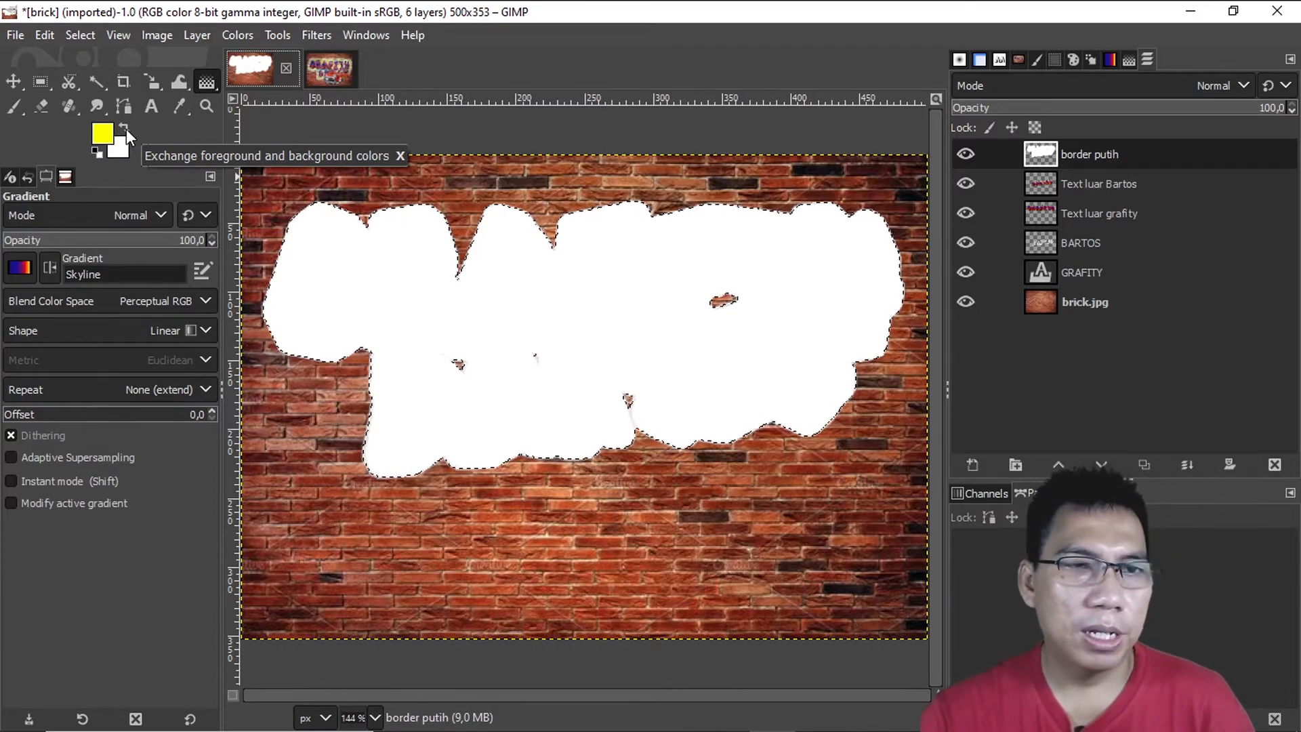
pyautogui.click(17, 36)
pyautogui.click(43, 32)
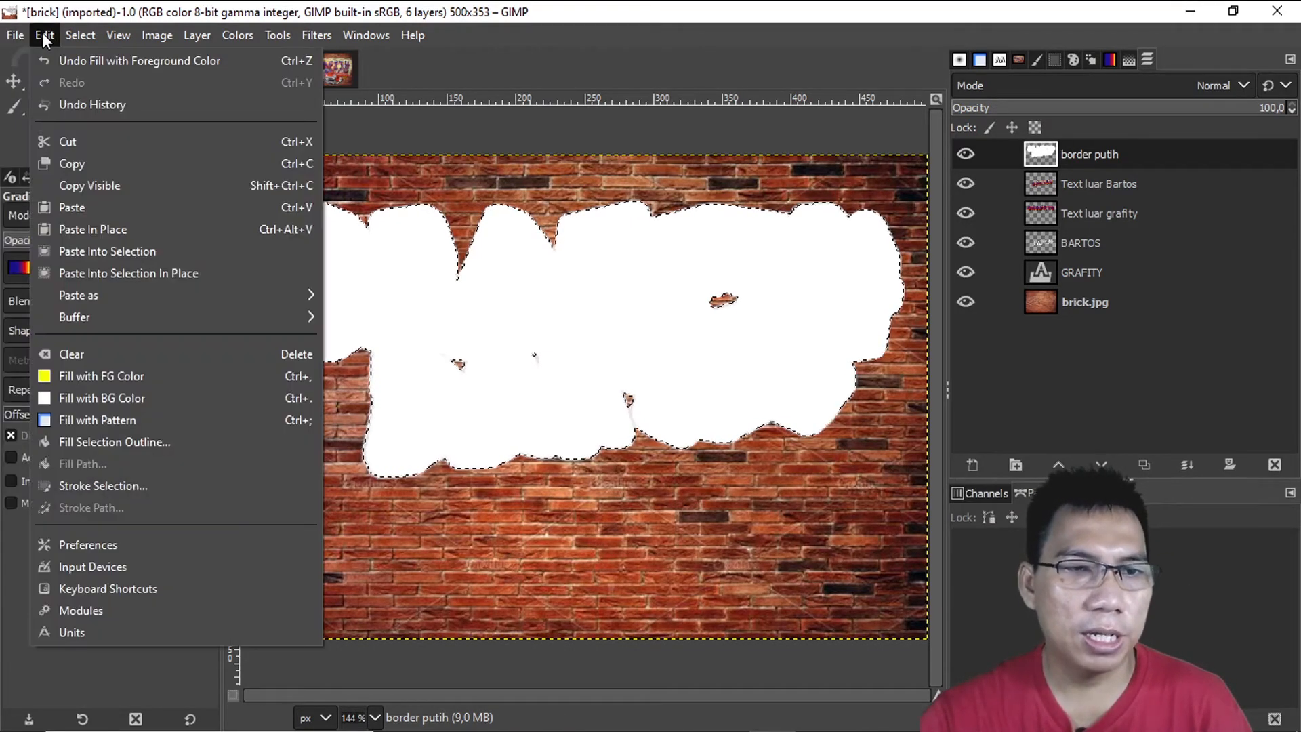
pyautogui.click(87, 482)
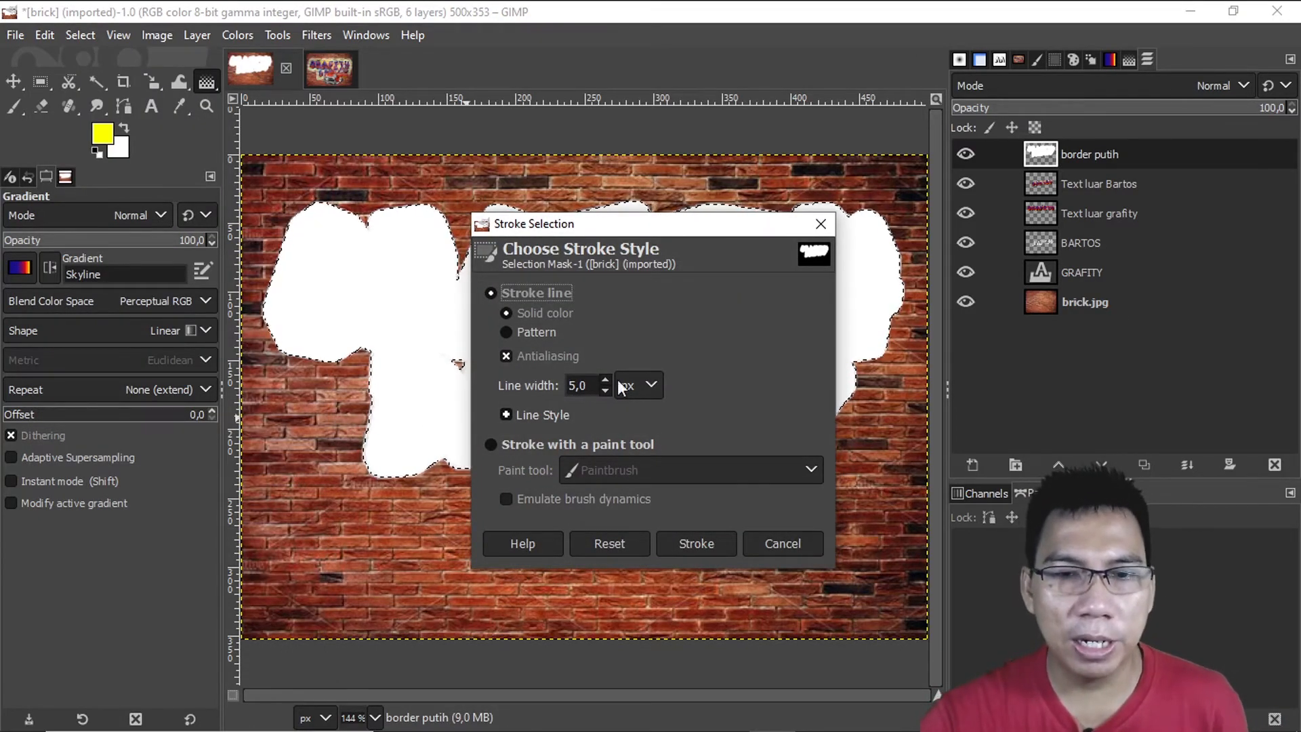
pyautogui.moveTo(693, 226); pyautogui.dragTo(566, 249)
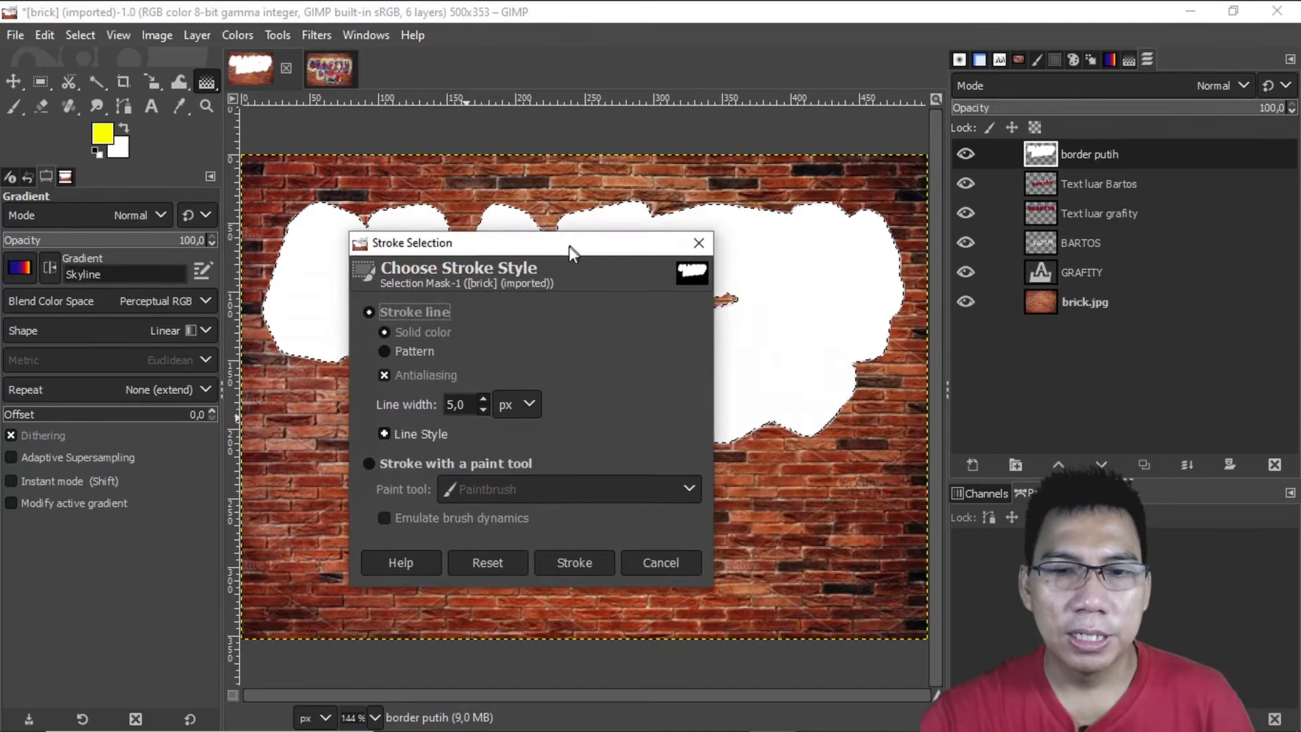
pyautogui.click(576, 568)
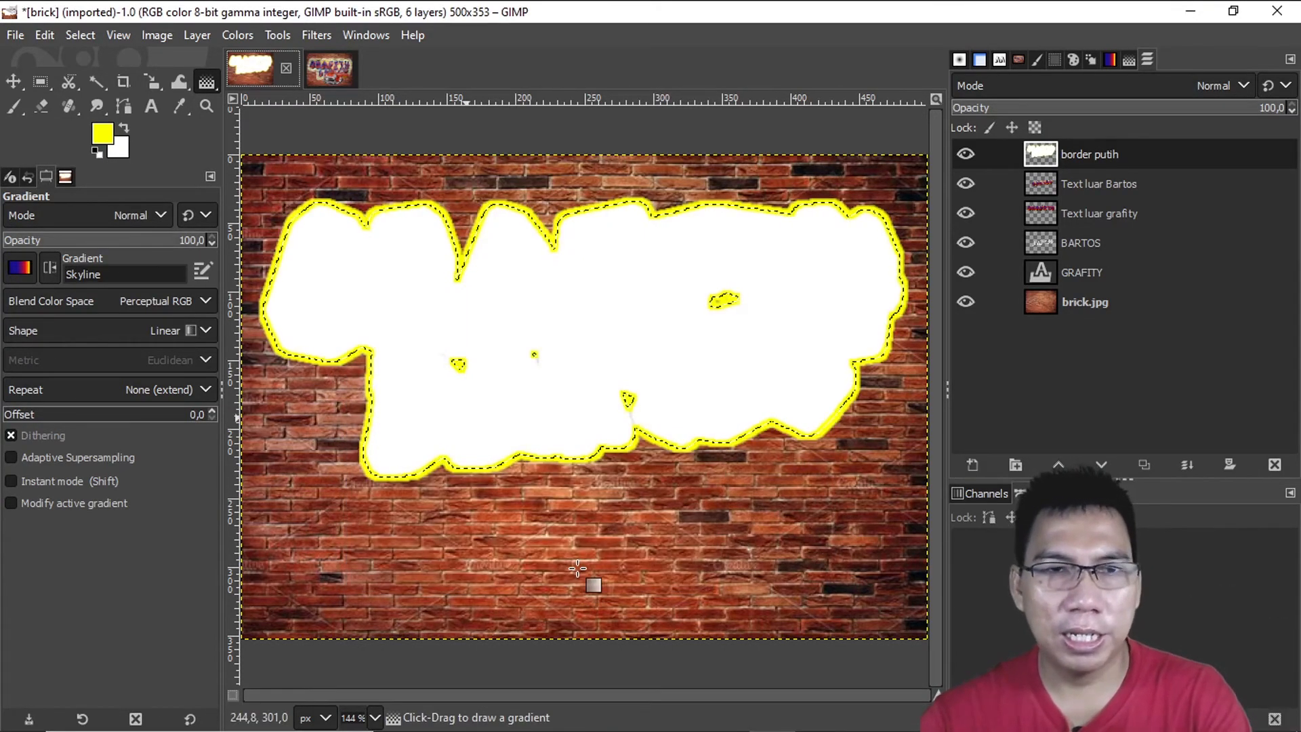
# - Check the outlines in the GRAVITY.xcf reference and grow the selection outward beyond the yellow outline
pyautogui.click(328, 69)
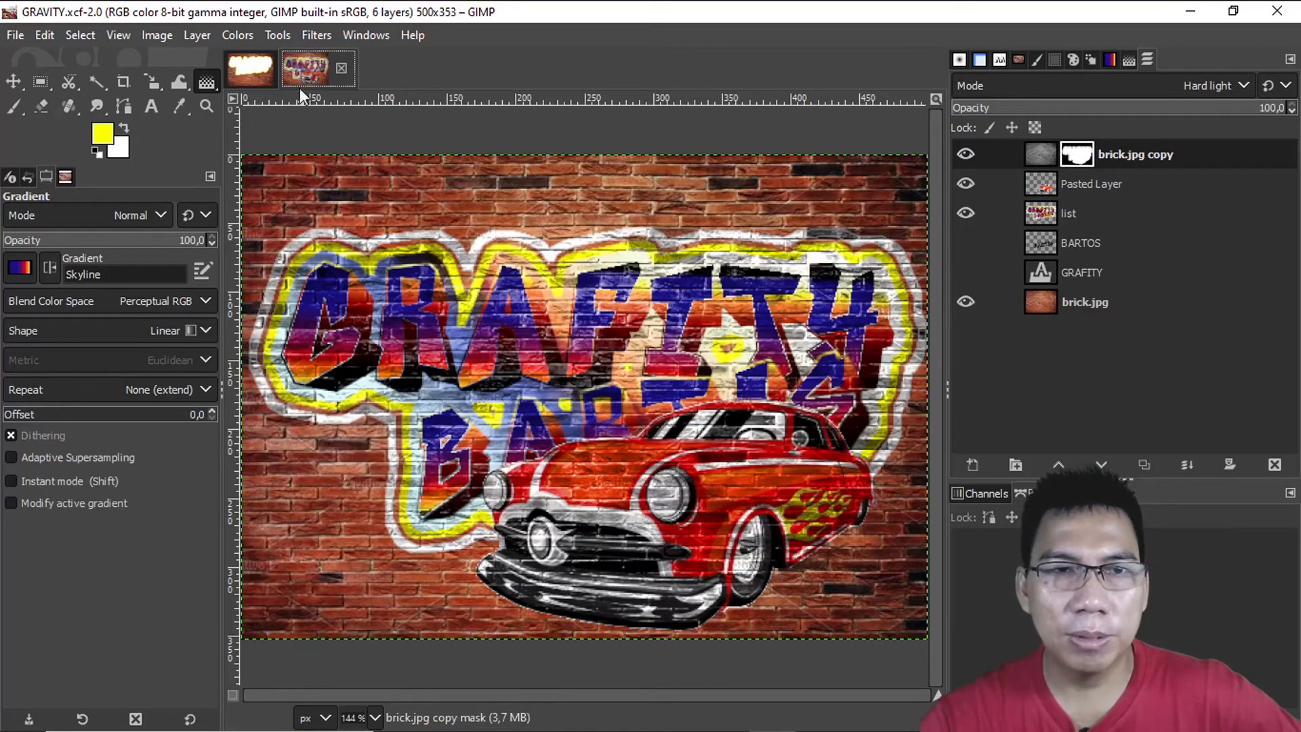
pyautogui.click(249, 69)
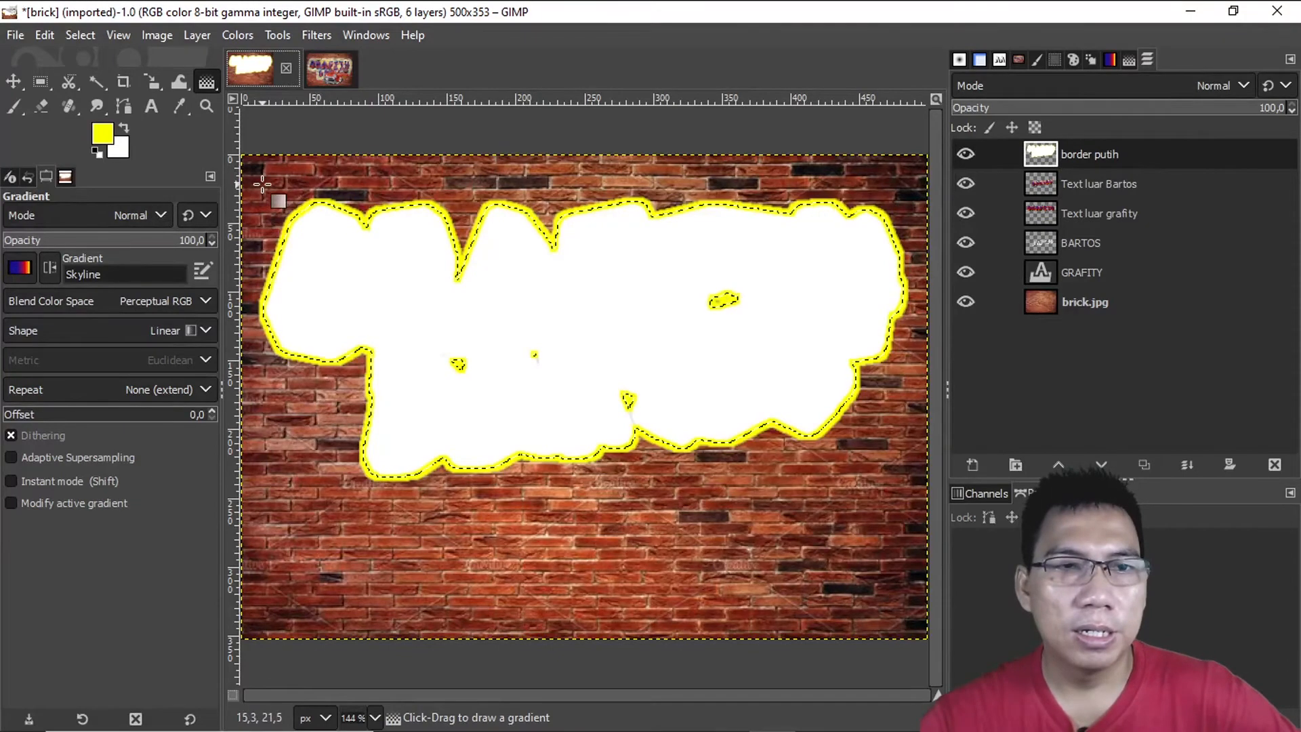
pyautogui.click(81, 34)
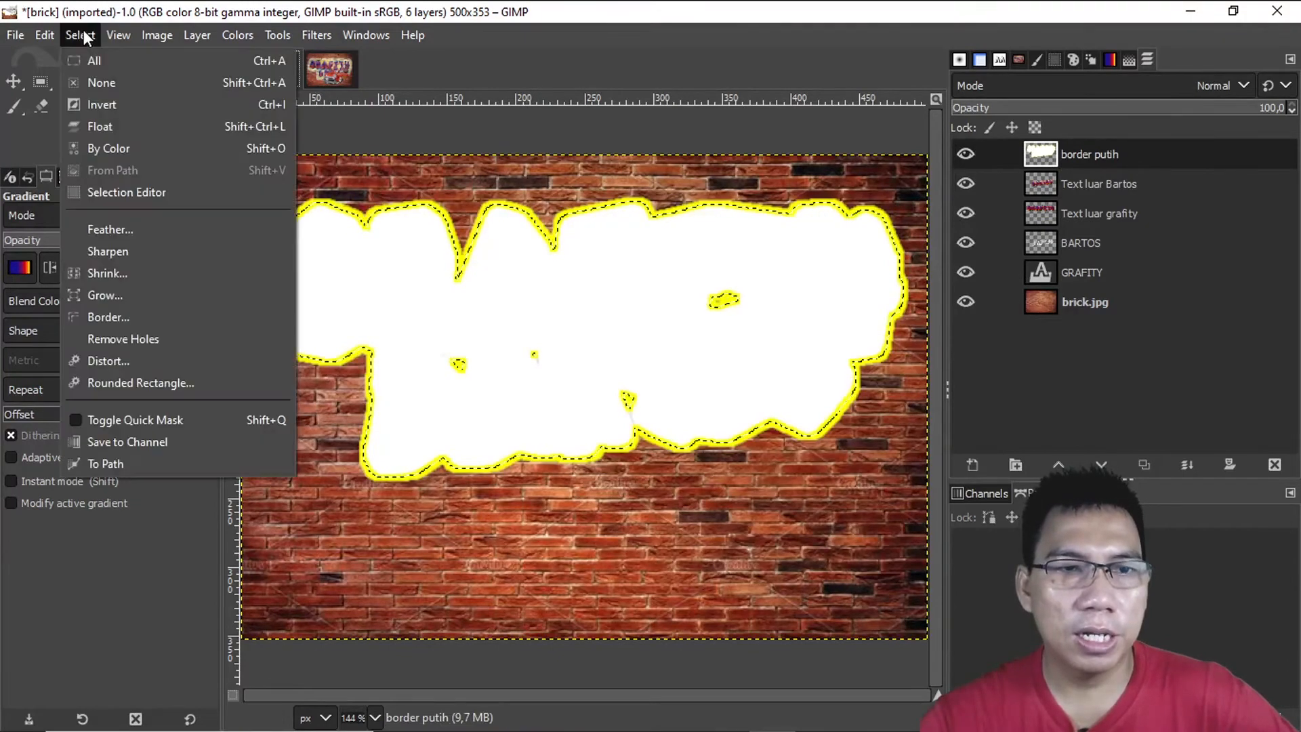
pyautogui.click(120, 296)
pyautogui.click(144, 366)
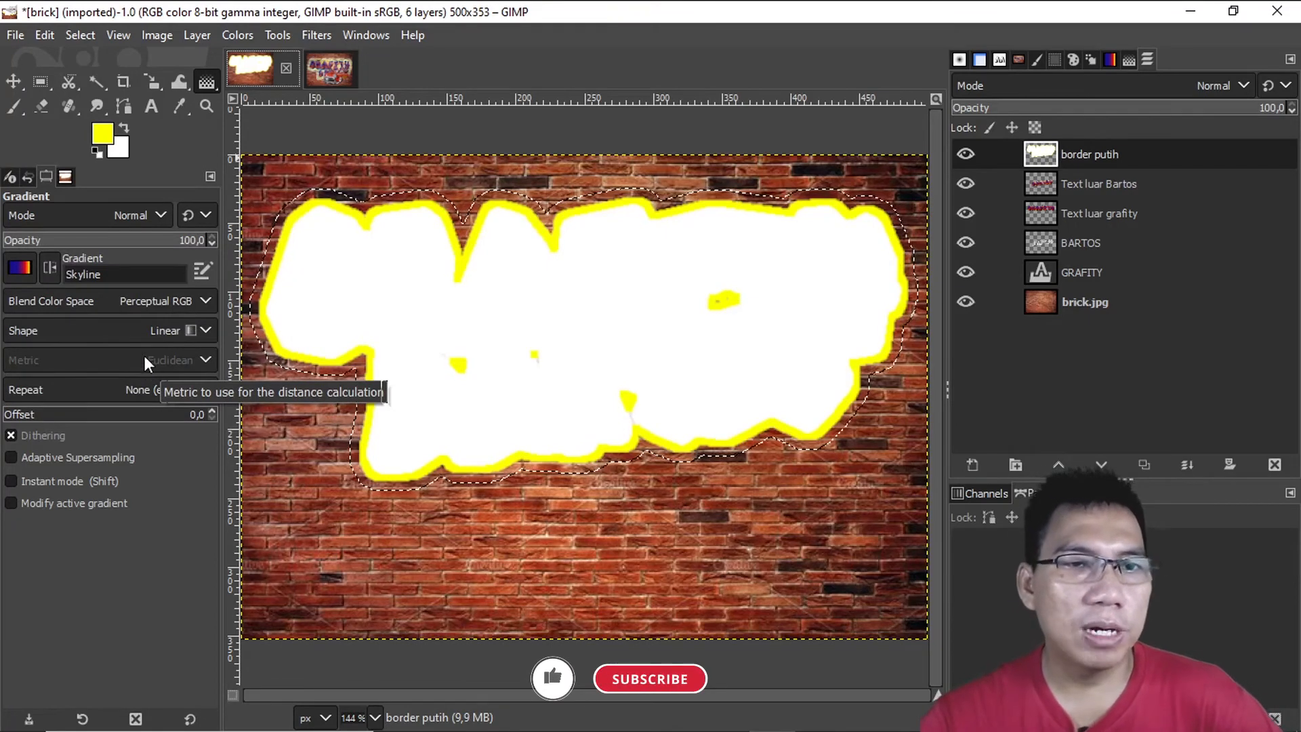
# - Make white the foreground color and stroke the enlarged selection with a 5 px solid line
pyautogui.click(125, 128)
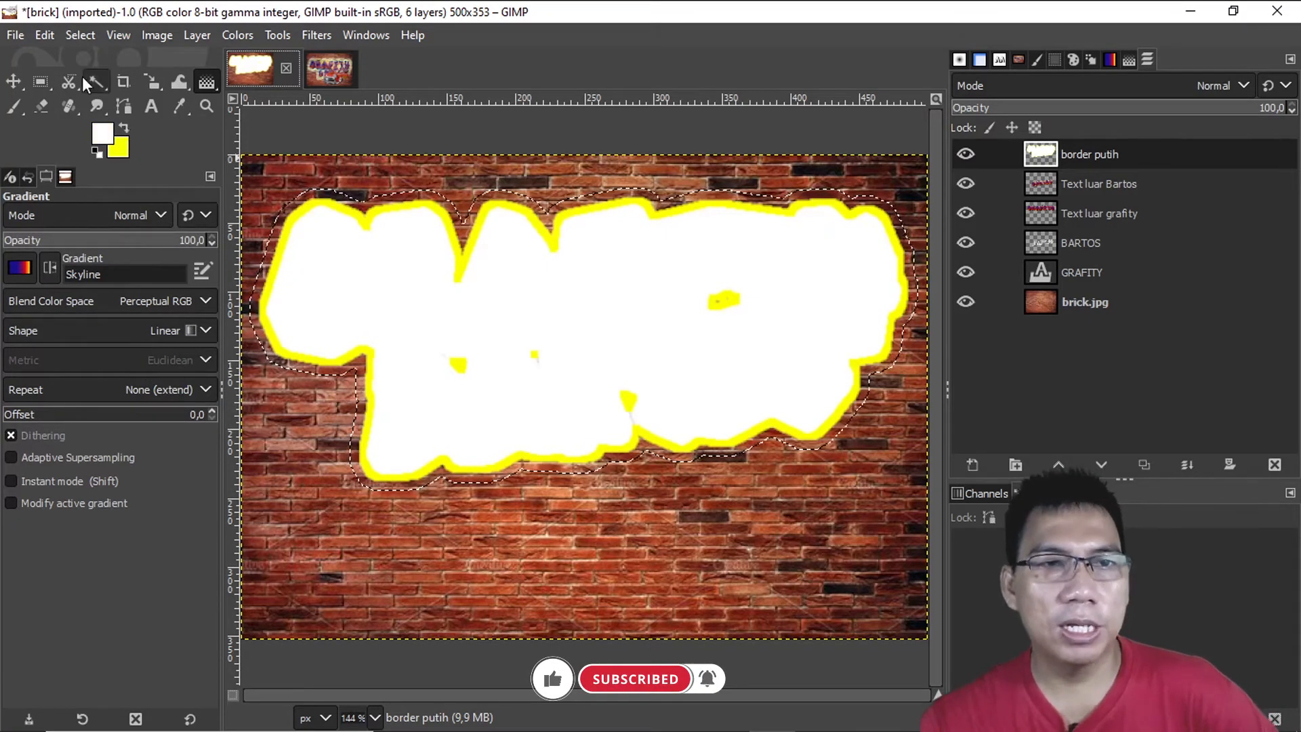
pyautogui.click(41, 31)
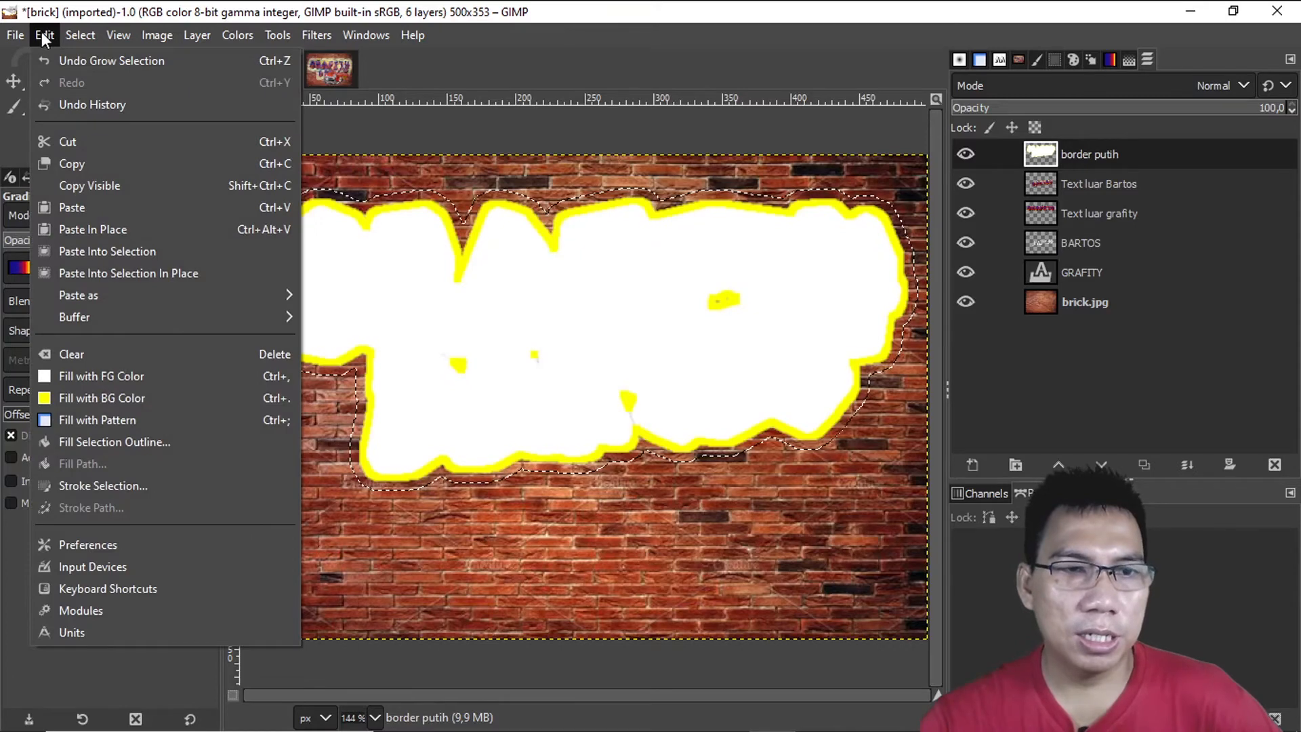
pyautogui.click(84, 488)
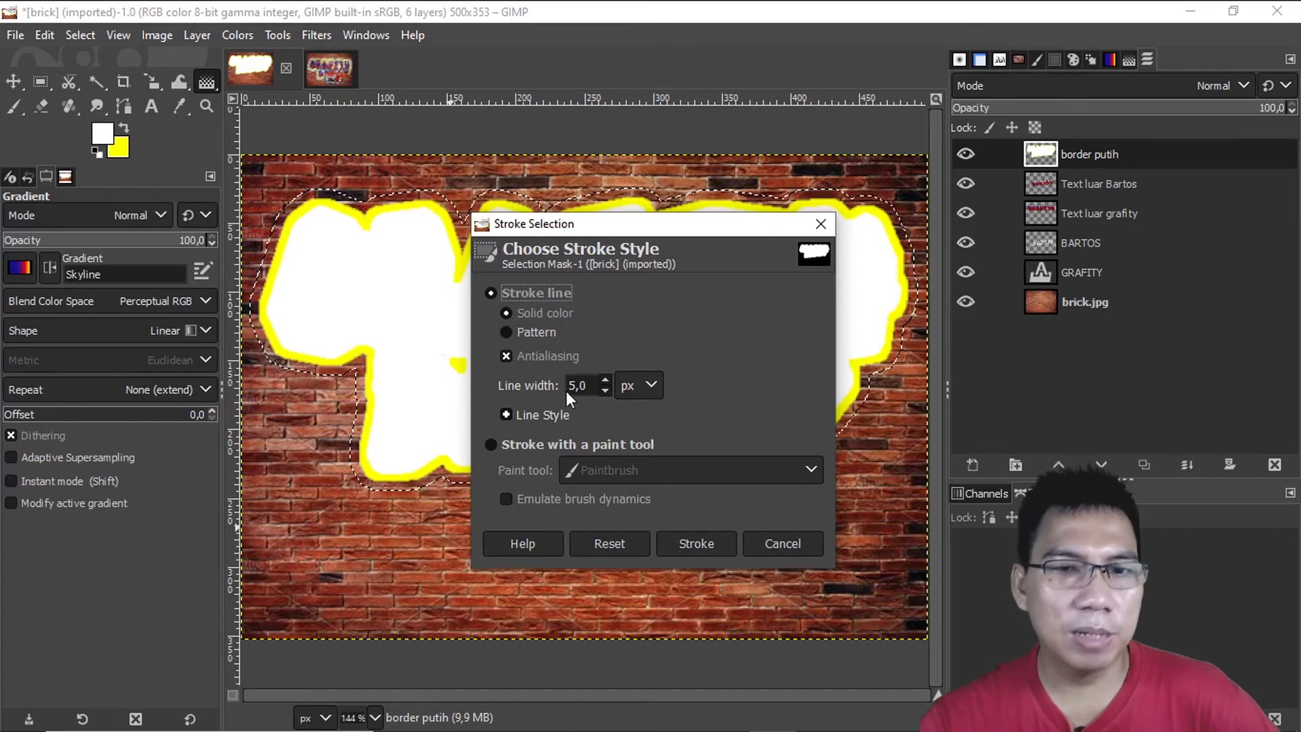
pyautogui.click(697, 544)
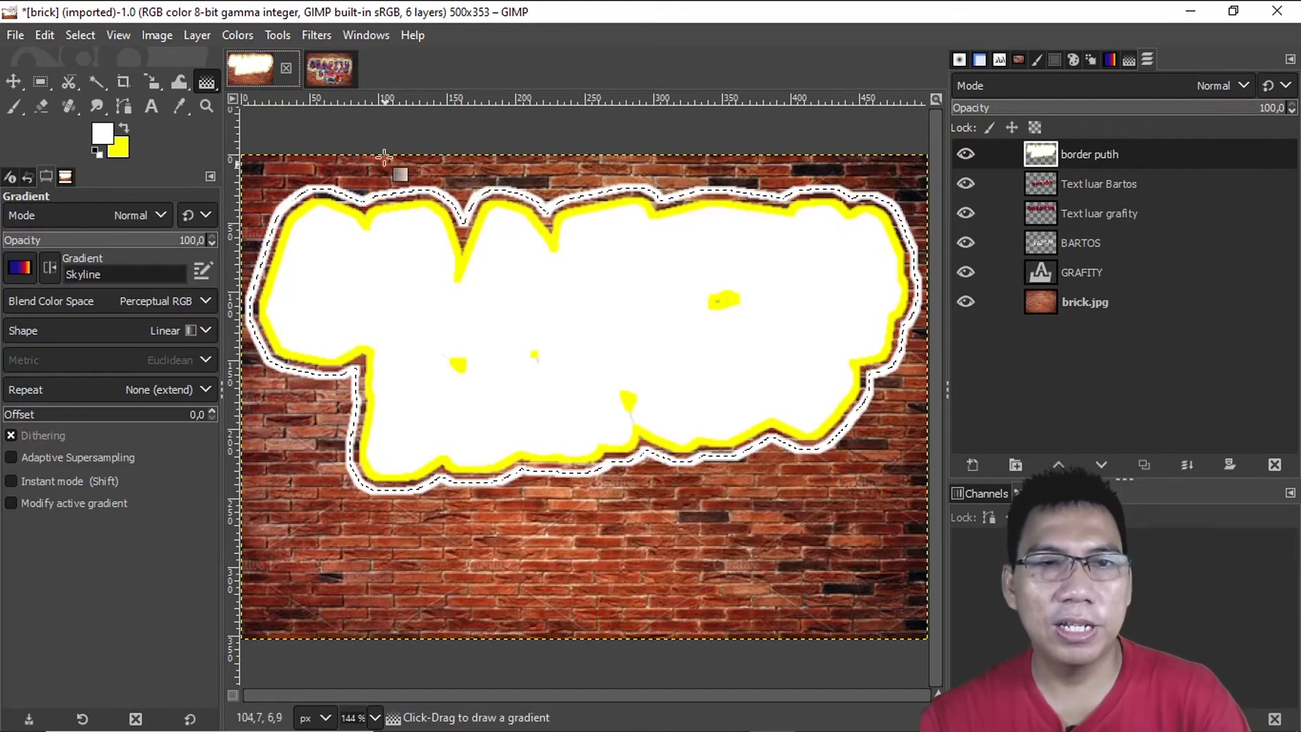
# - Compare with the GRAVITY.xcf reference, clear the selection, and move the border putih layer directly below Text luar grafity
pyautogui.click(328, 75)
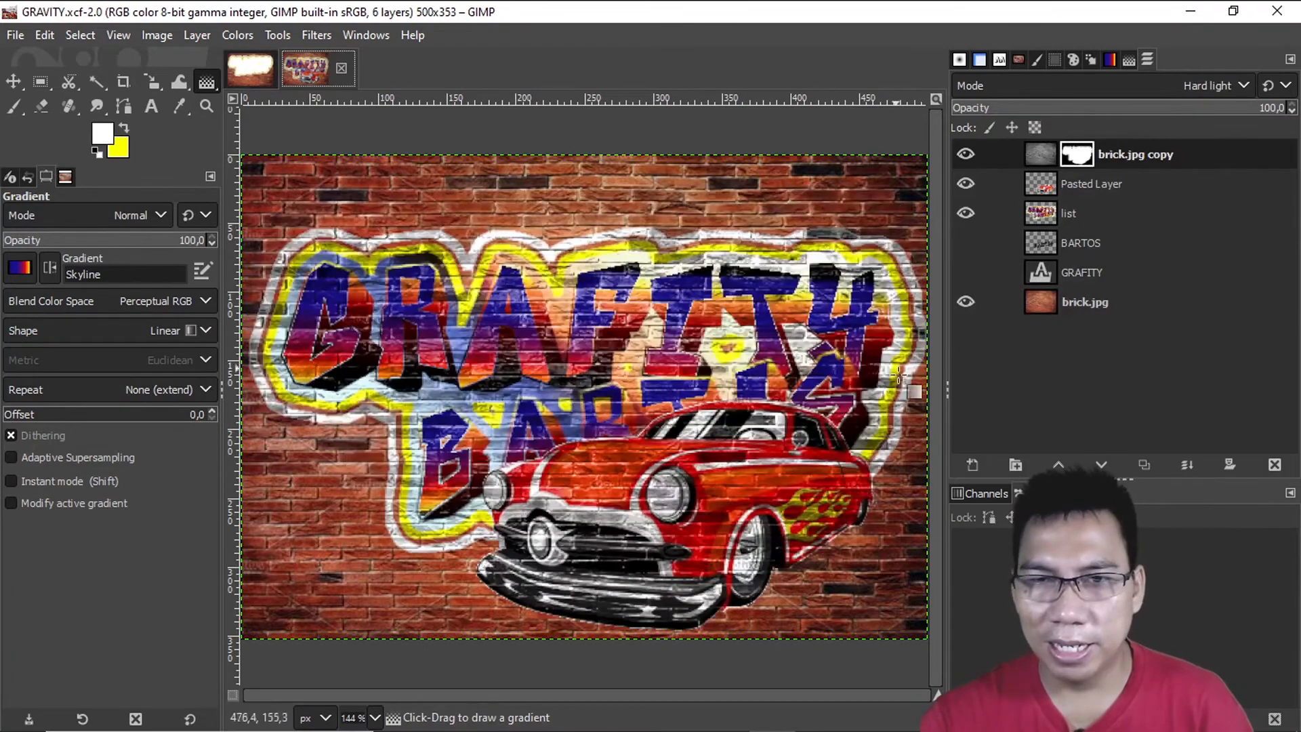
pyautogui.click(255, 61)
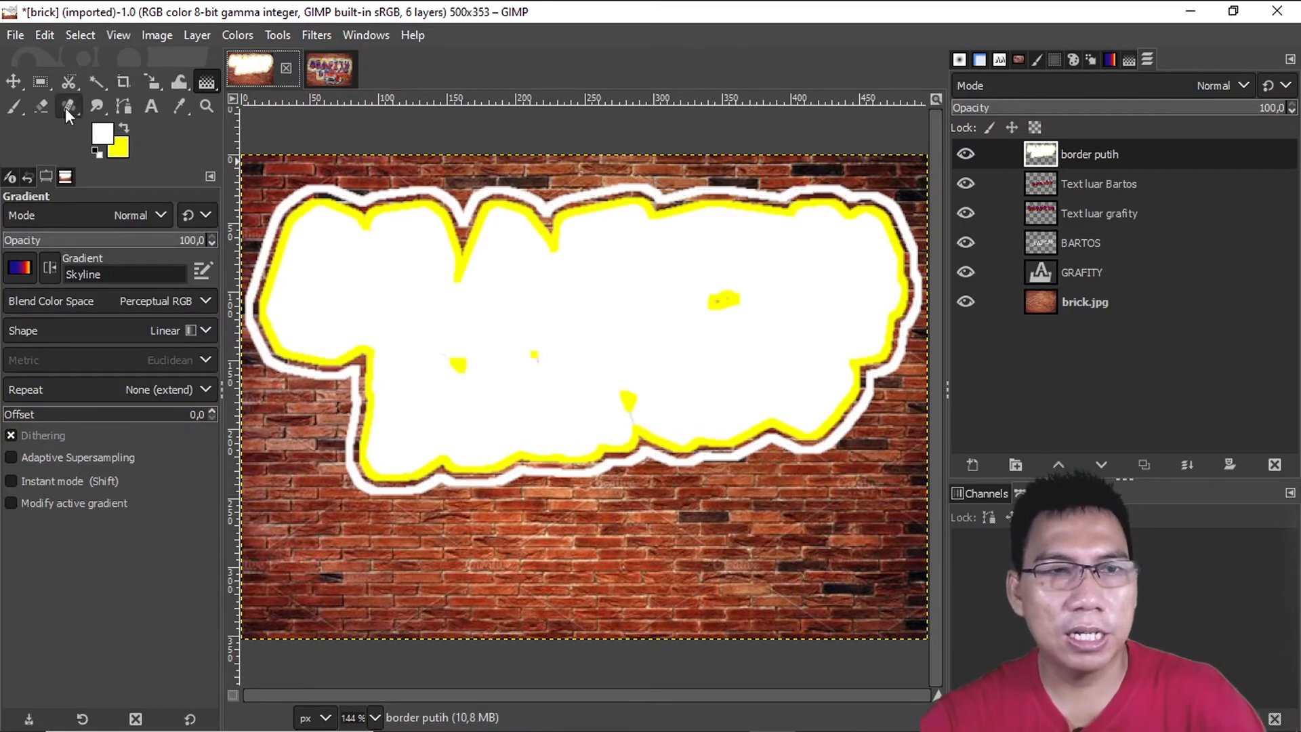
pyautogui.click(14, 81)
pyautogui.moveTo(1107, 153); pyautogui.dragTo(1109, 233)
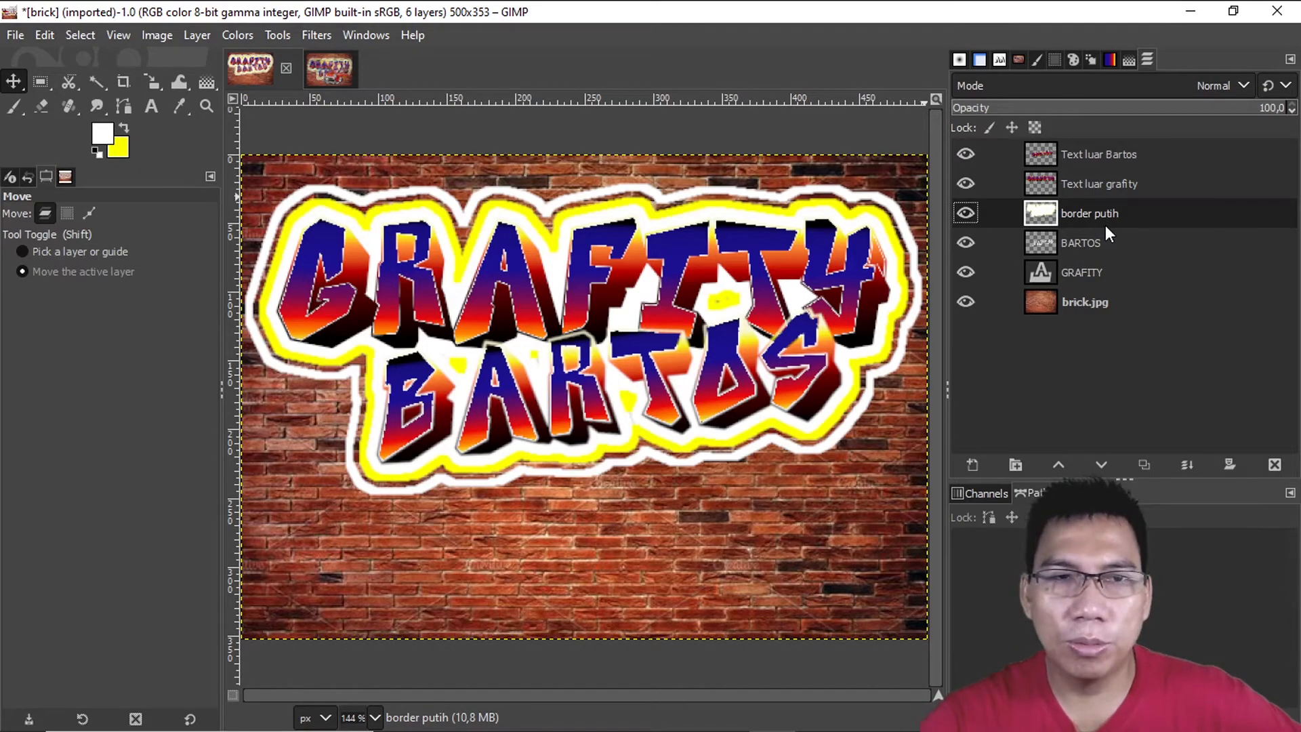
# - Open the red car image carr.jpg from the document history
pyautogui.click(1019, 59)
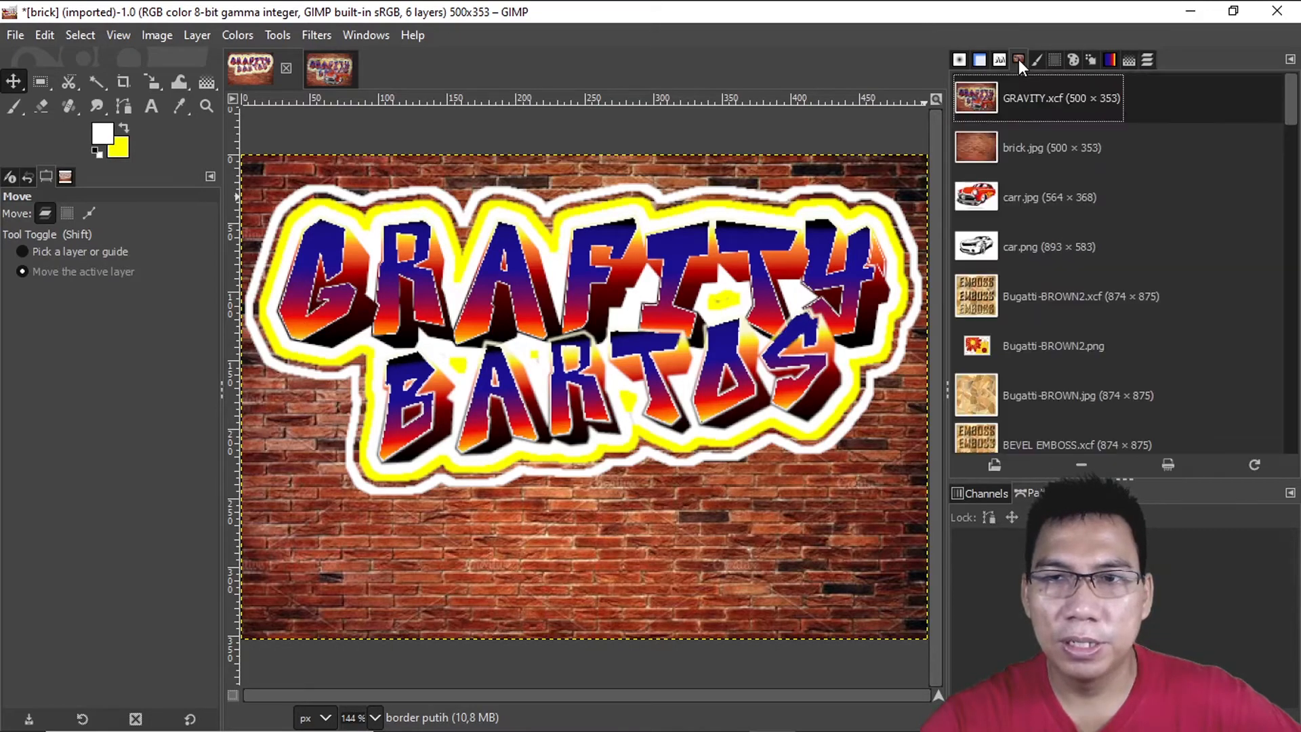
pyautogui.click(975, 197)
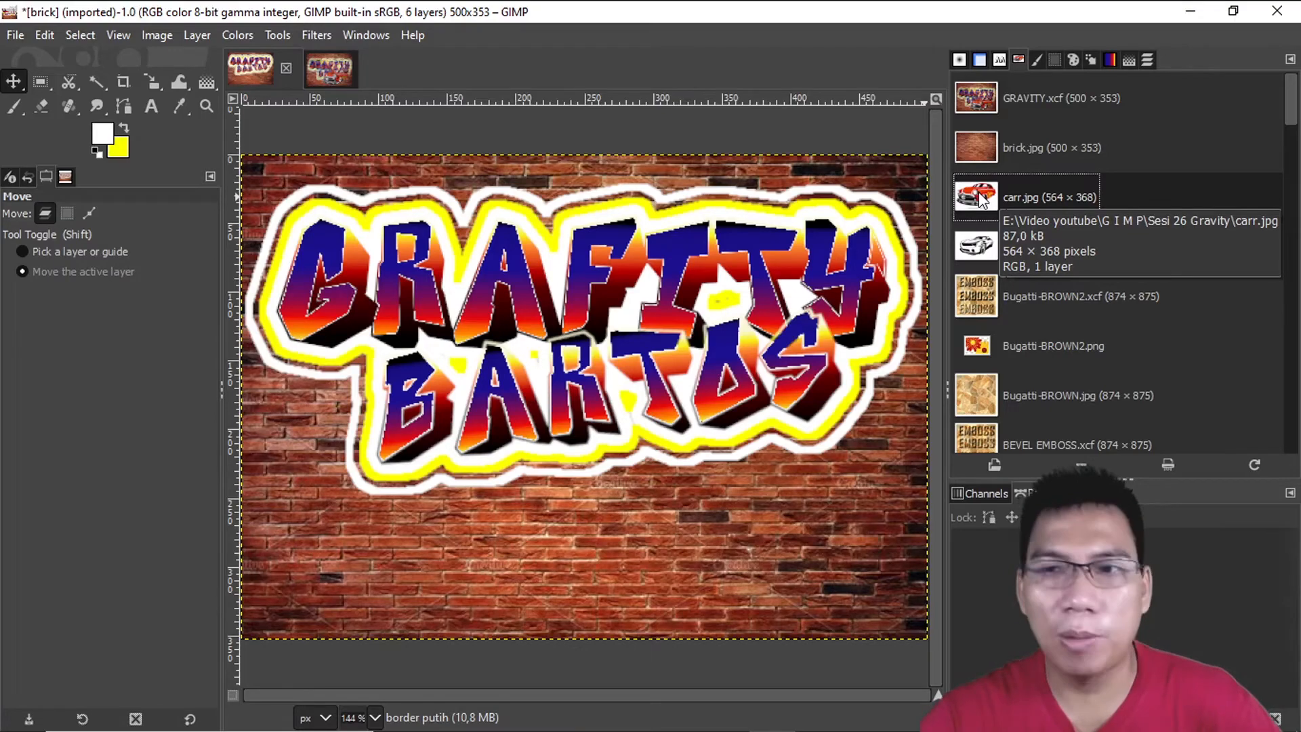
pyautogui.doubleClick(981, 197)
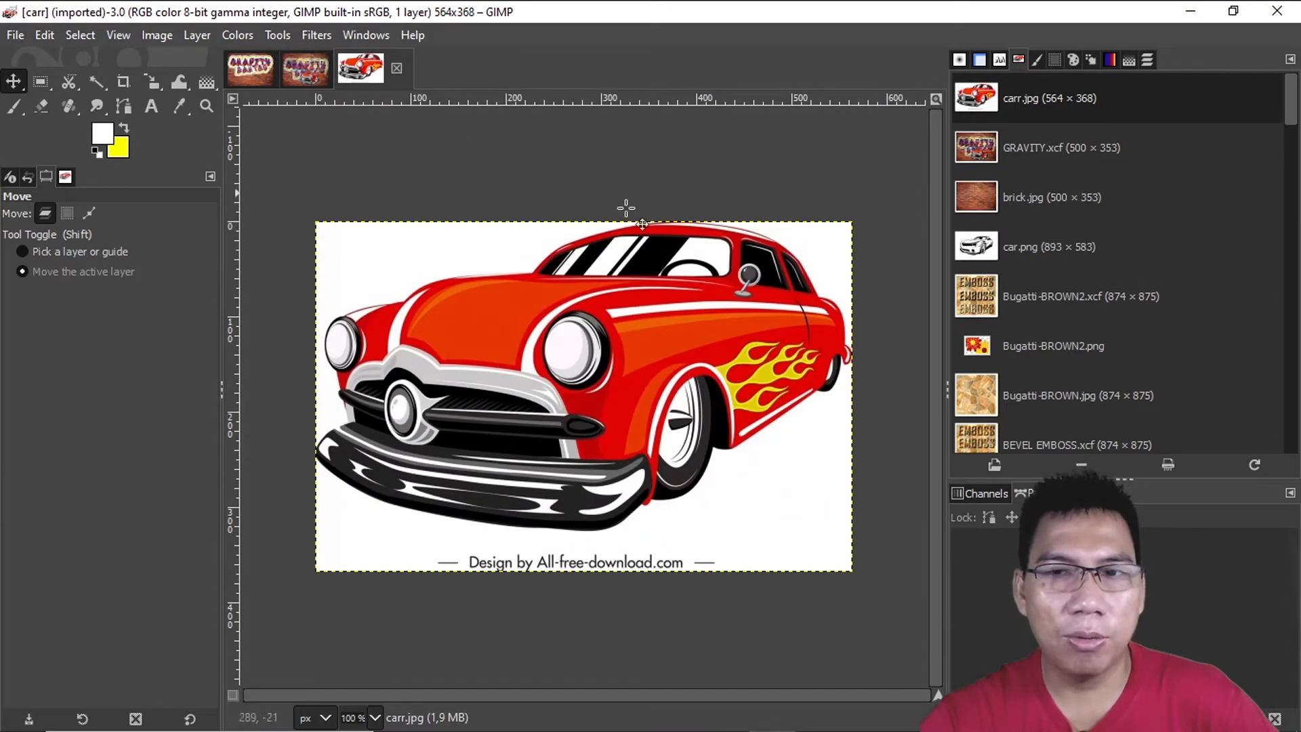
pyautogui.click(13, 36)
pyautogui.click(933, 147)
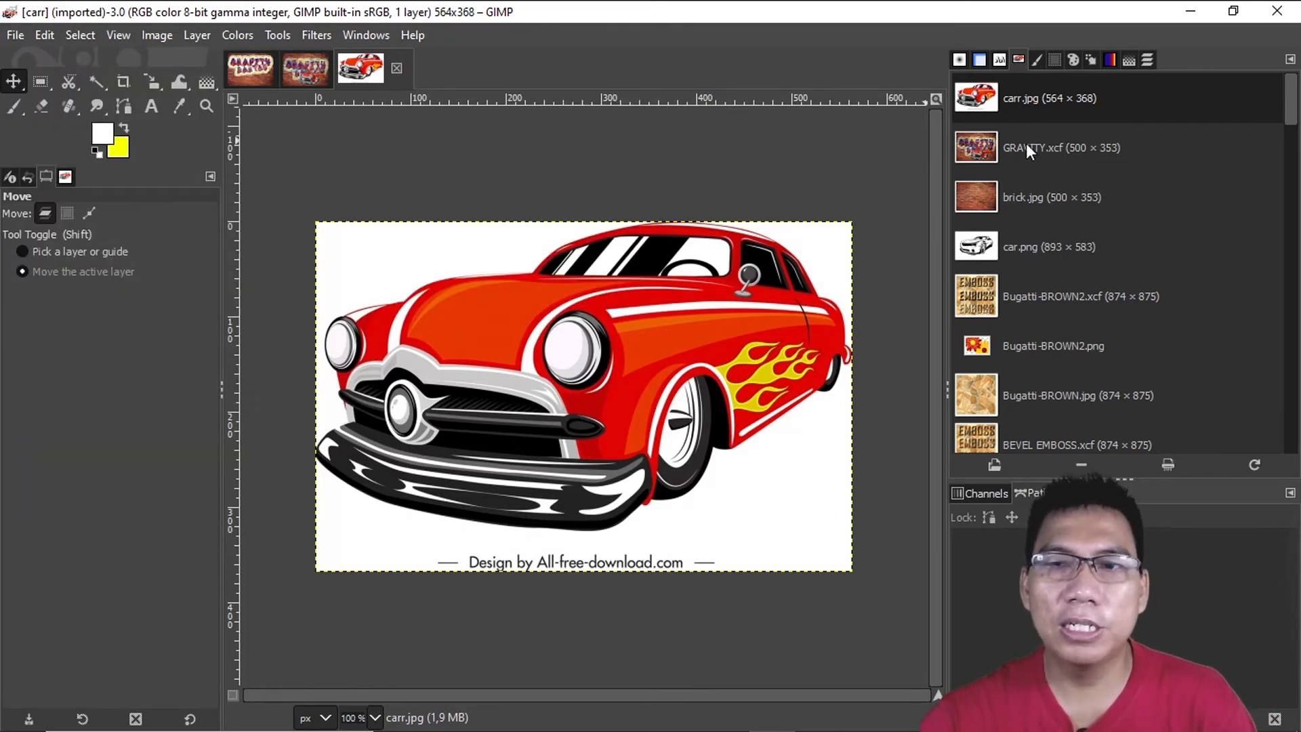
# - Select the entire red car image and copy it
pyautogui.moveTo(1015, 108)
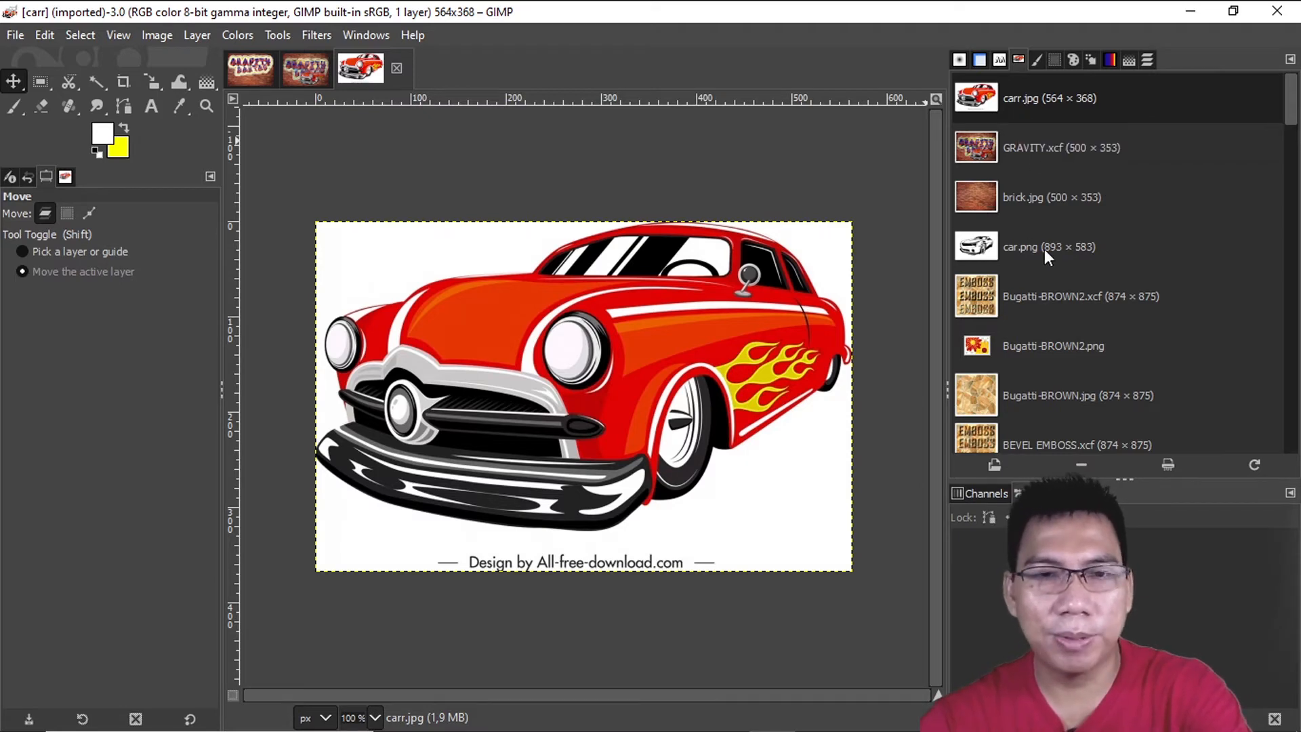
pyautogui.moveTo(1045, 252)
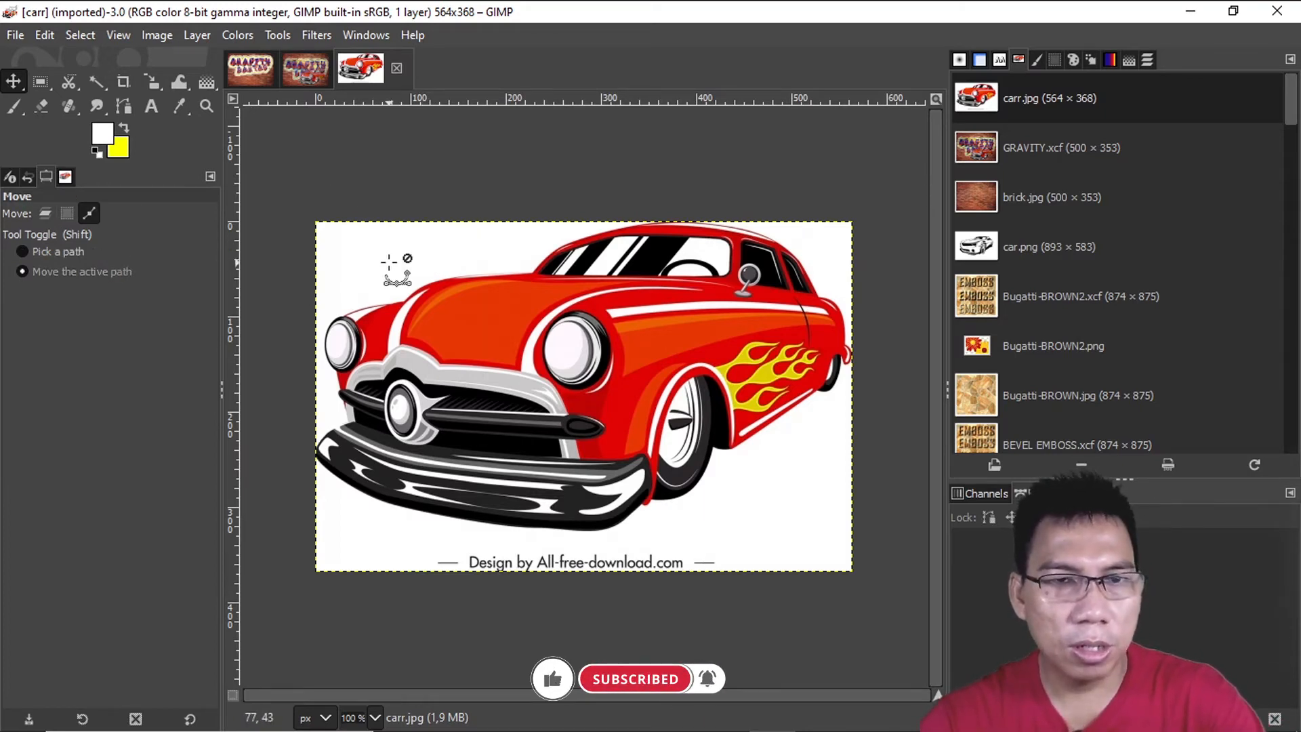
pyautogui.hotkey('ctrl', 'a')
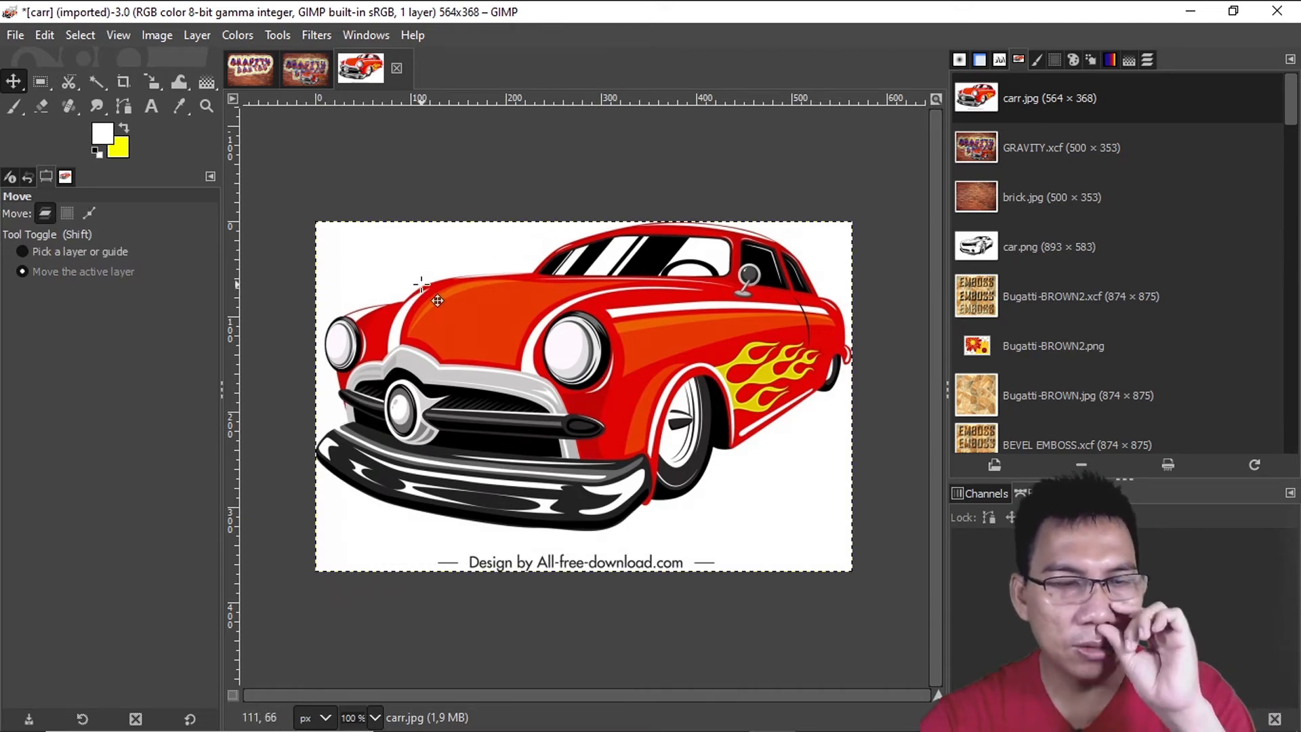
pyautogui.click(45, 34)
pyautogui.click(121, 161)
# - Paste the car into the brick wall image as a new layer and move it above all other layers
pyautogui.click(253, 68)
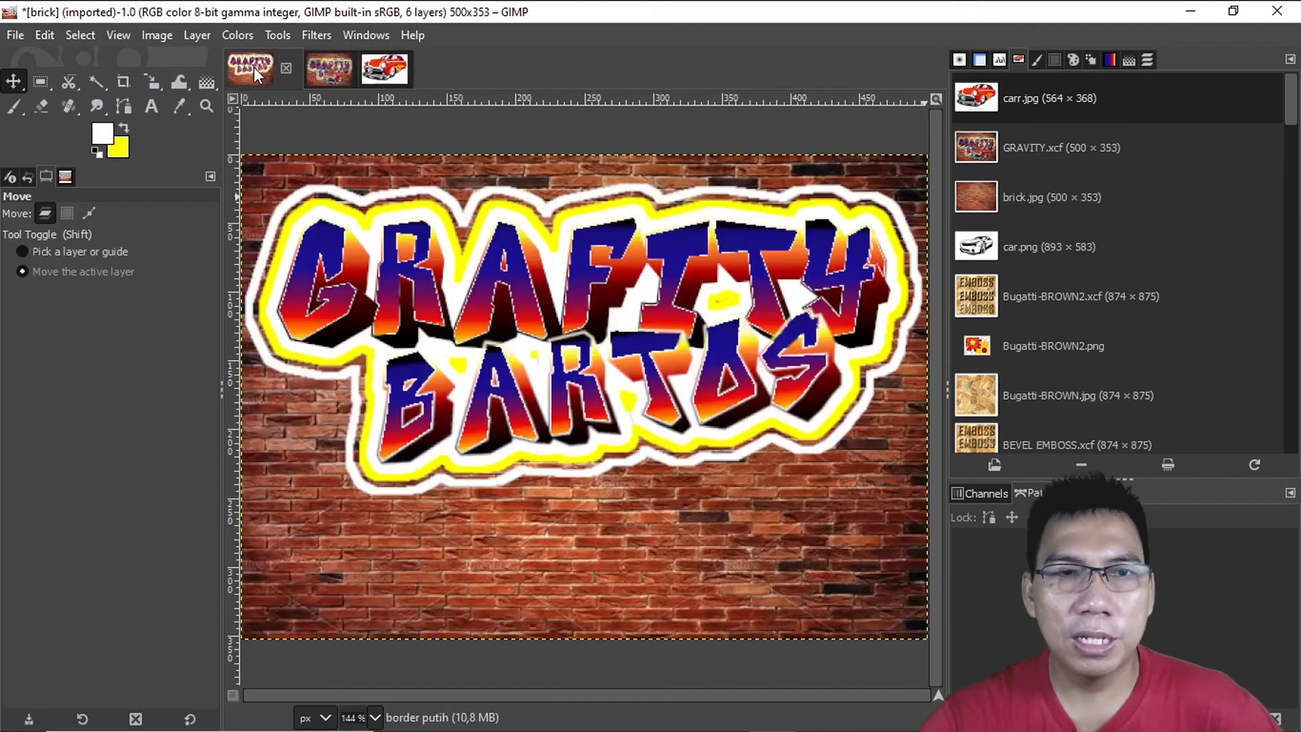
pyautogui.click(1146, 60)
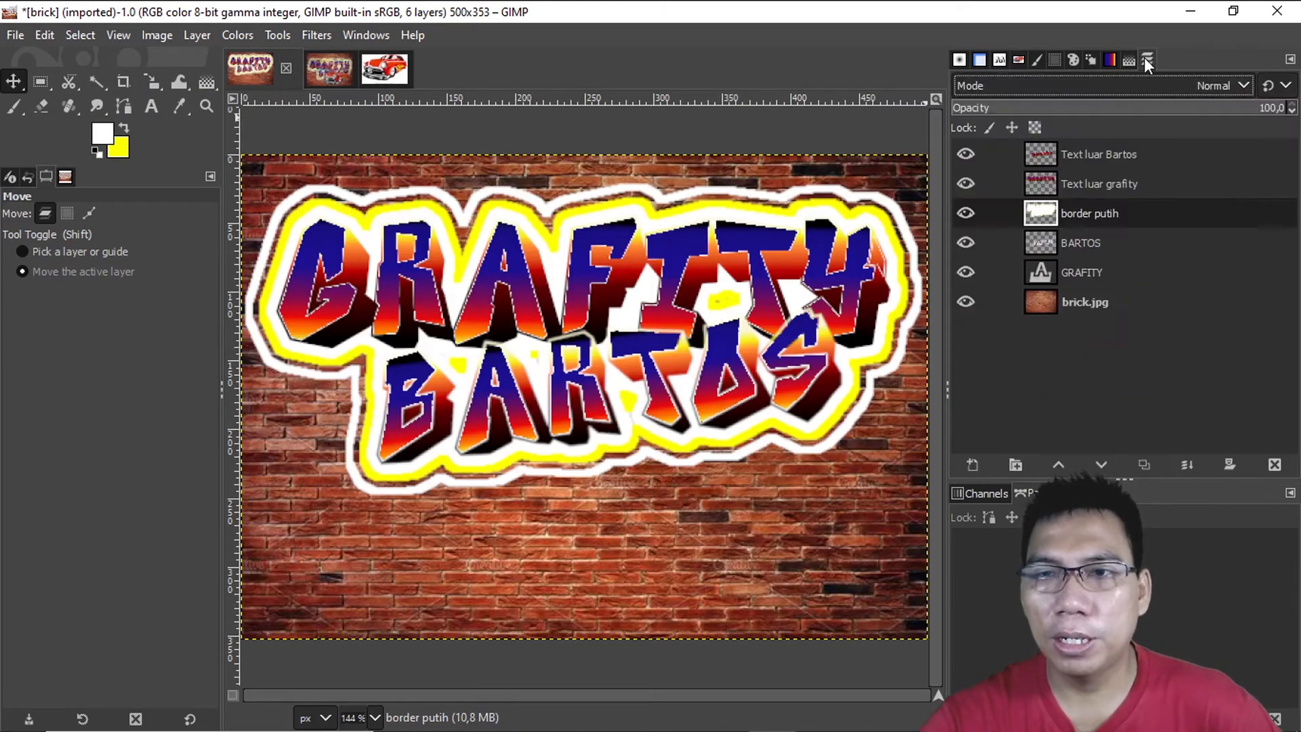
pyautogui.click(43, 34)
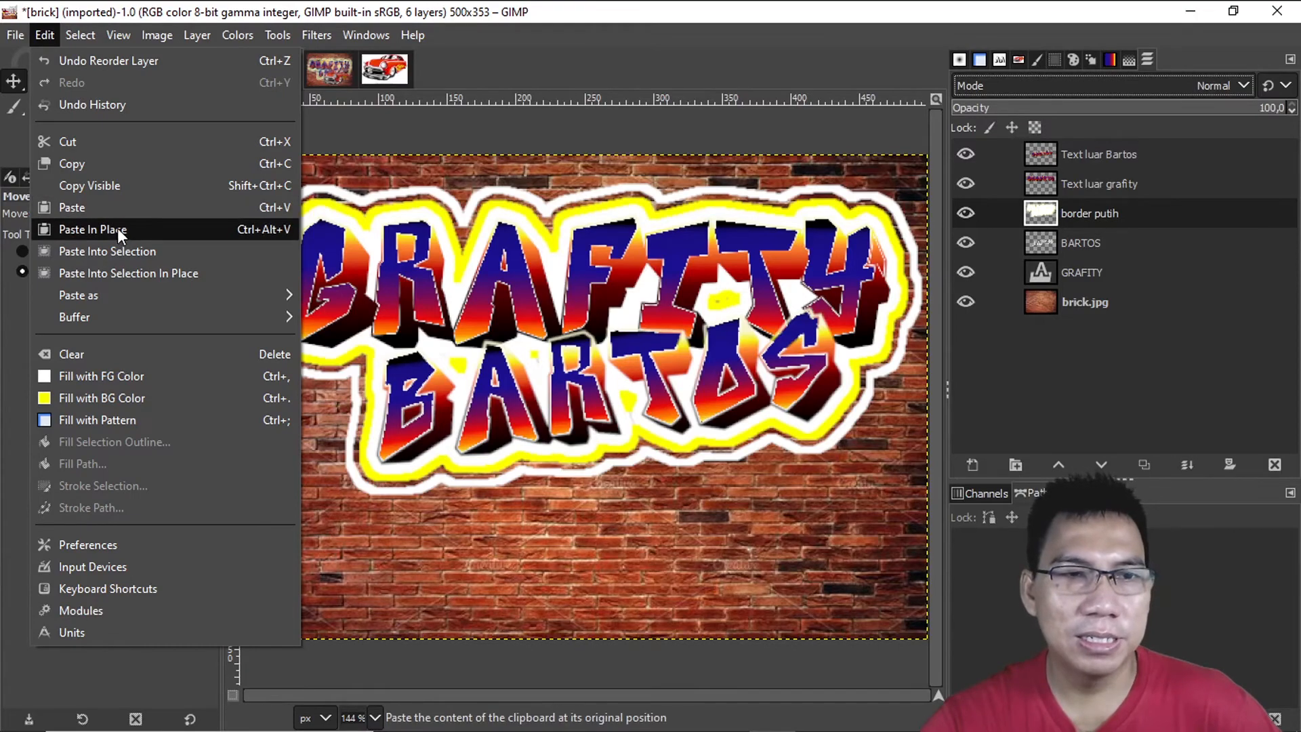
pyautogui.click(111, 210)
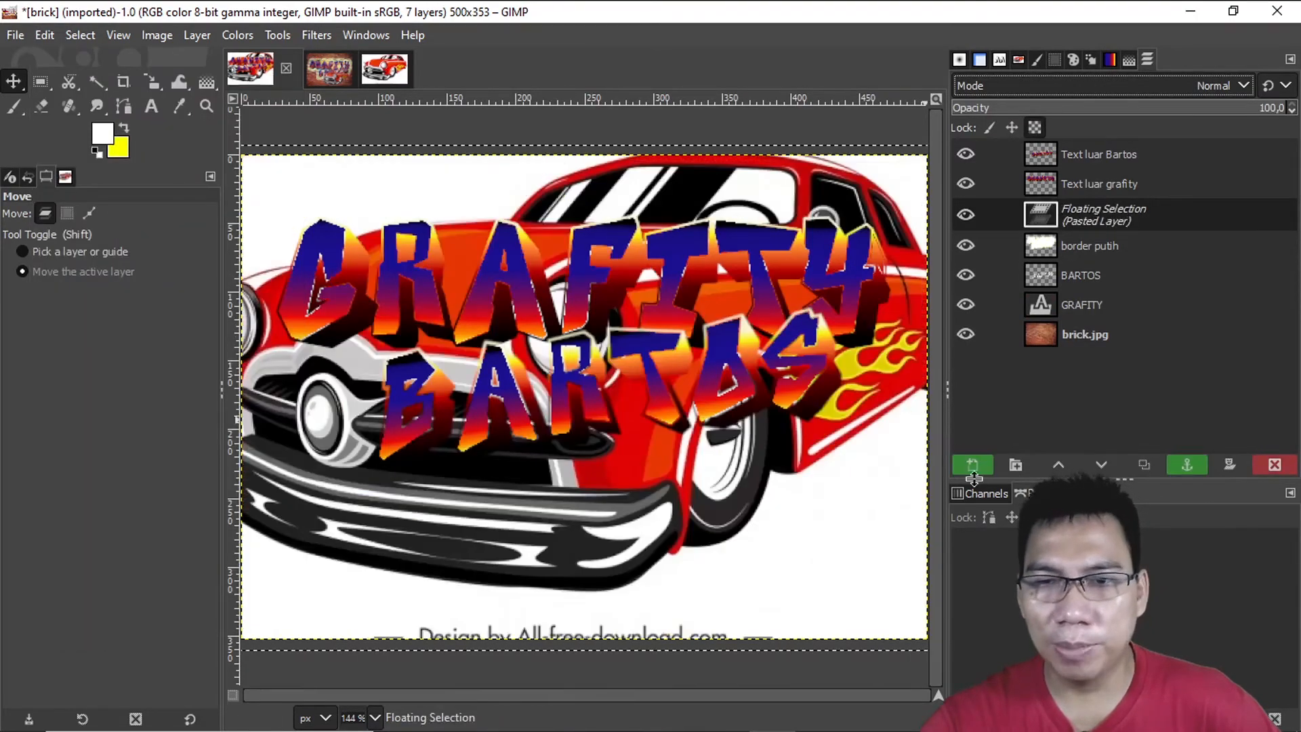
pyautogui.click(977, 465)
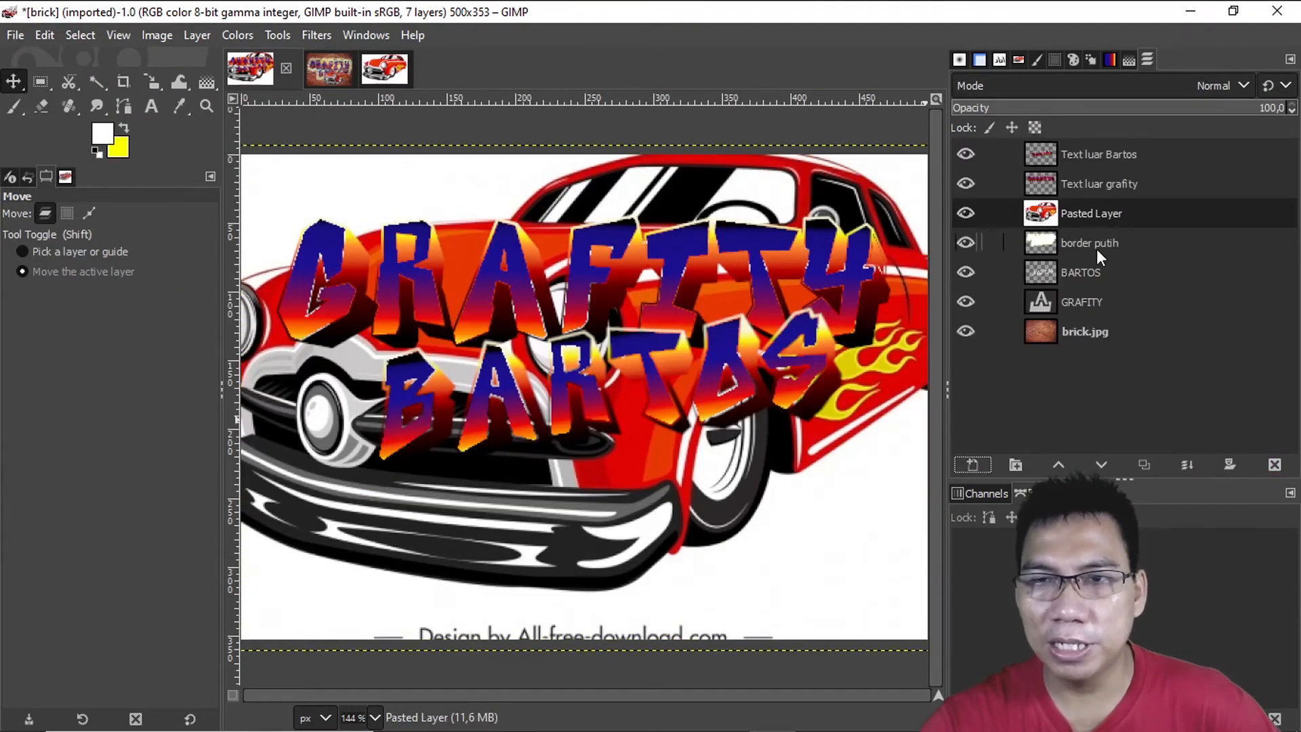
pyautogui.moveTo(1091, 215); pyautogui.dragTo(1087, 141)
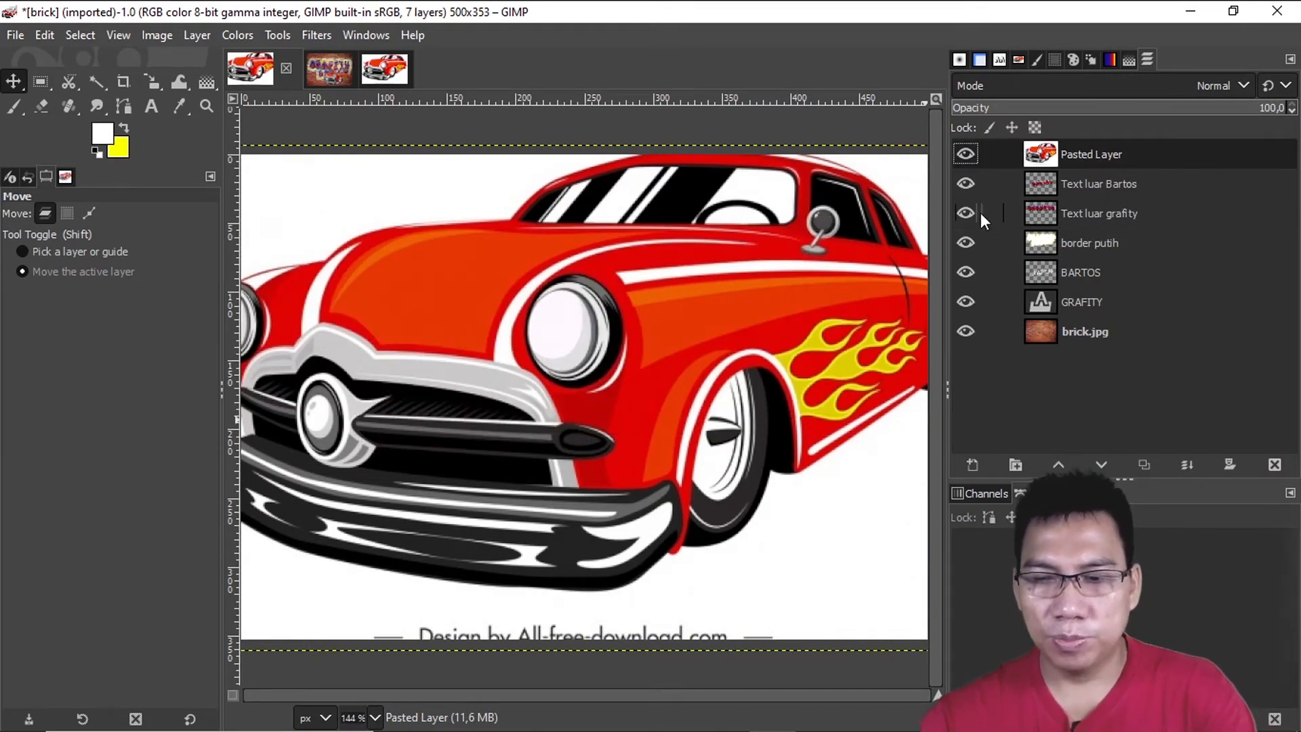
# - Scale the car layer down to about 318 × 207 px and place it over the lower right part of the wall
pyautogui.press('1')
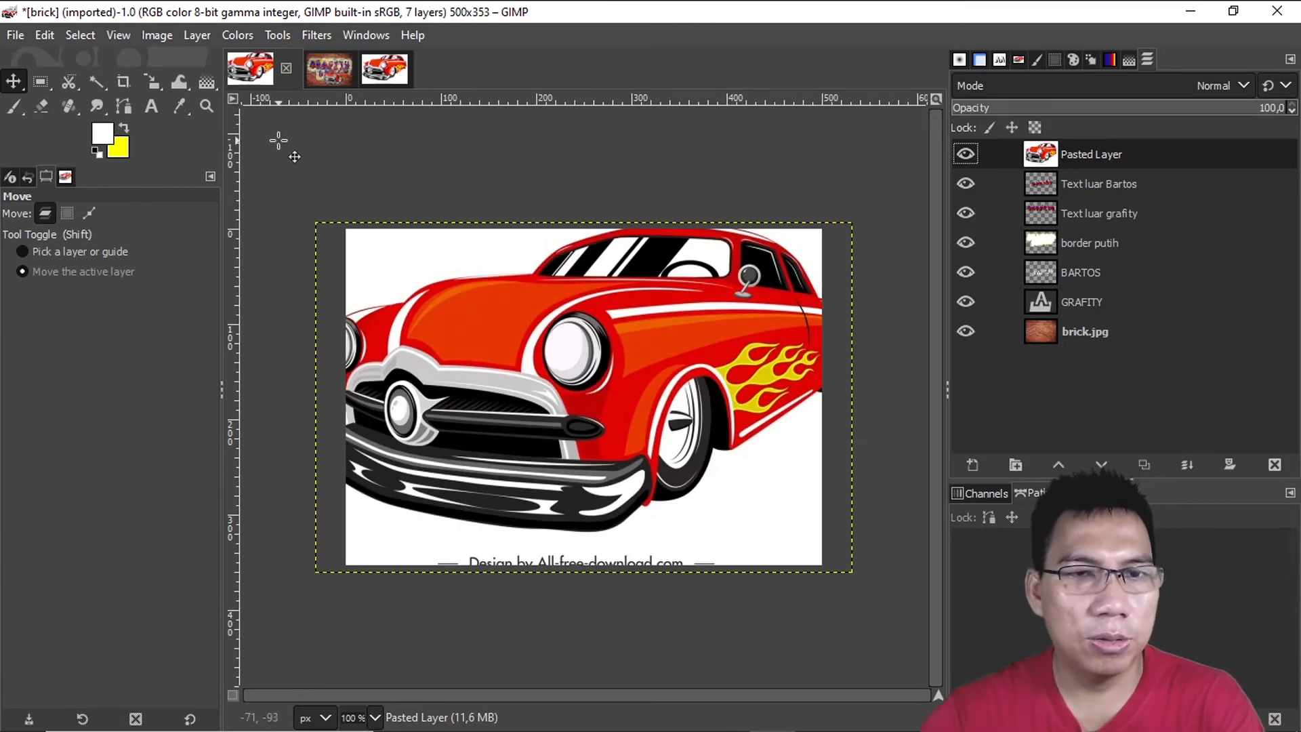
pyautogui.click(154, 83)
pyautogui.click(208, 126)
pyautogui.click(428, 306)
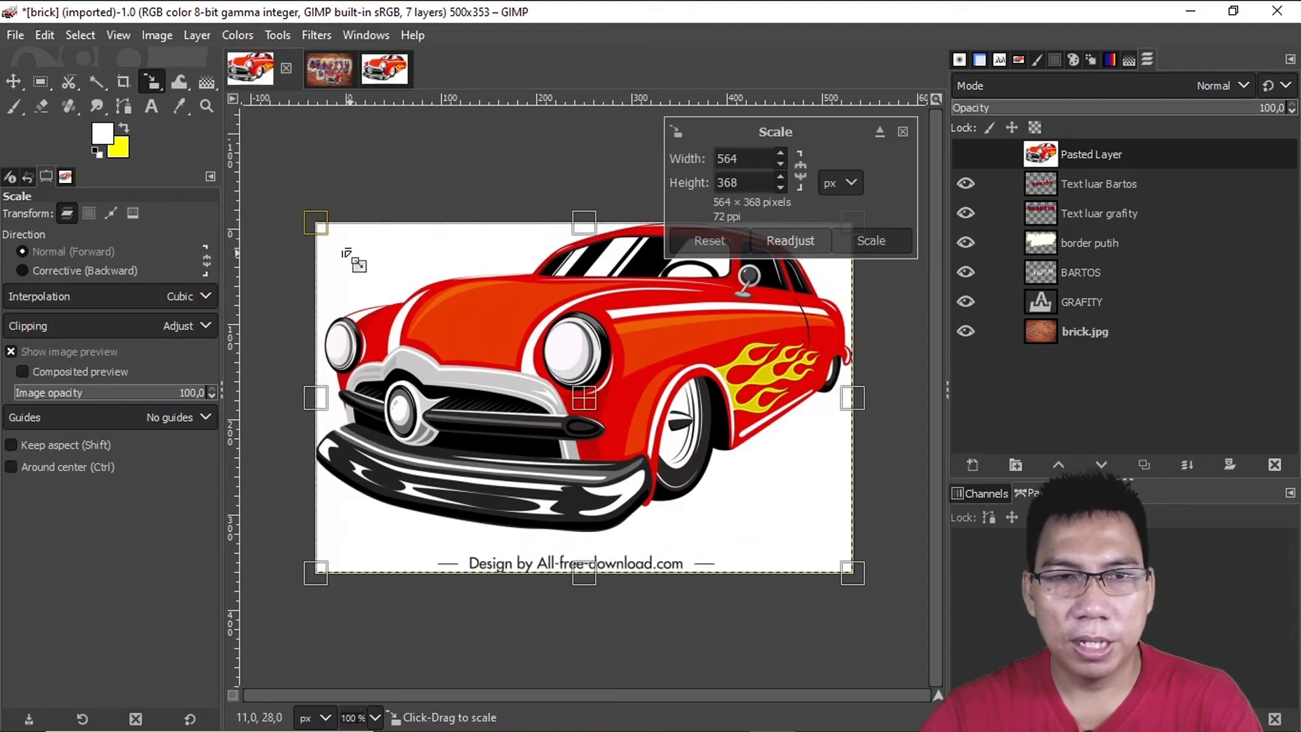
pyautogui.moveTo(320, 228); pyautogui.dragTo(667, 496)
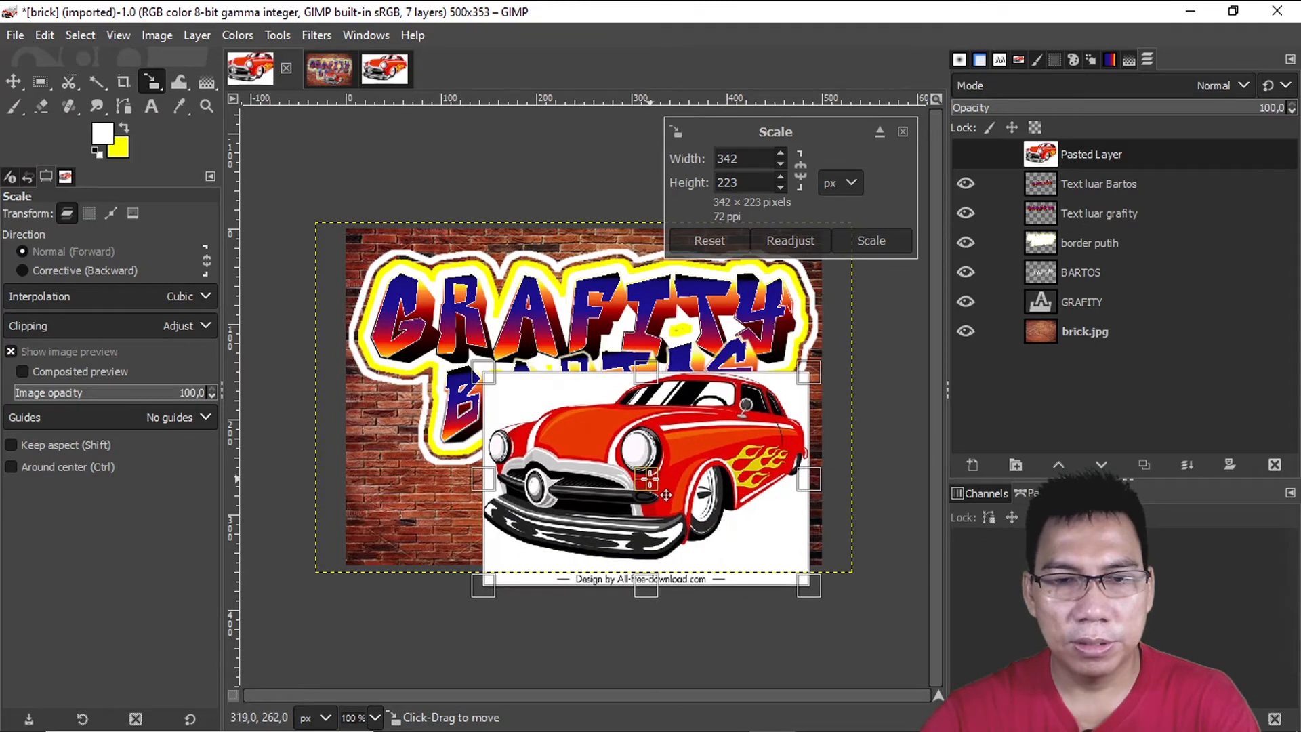
pyautogui.moveTo(484, 373)
pyautogui.mouseDown()
pyautogui.moveTo(544, 407)
pyautogui.moveTo(486, 373)
pyautogui.mouseUp()
pyautogui.moveTo(648, 483); pyautogui.dragTo(659, 495)
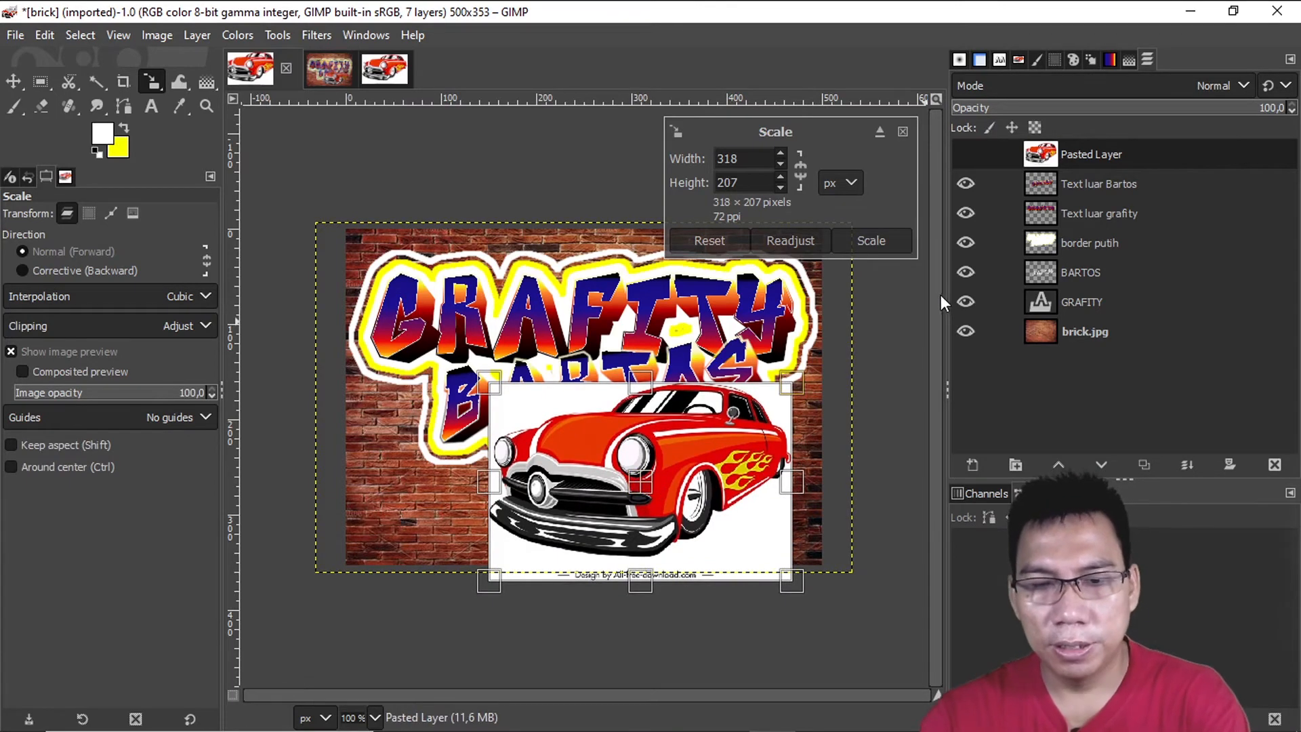
pyautogui.press('Return')
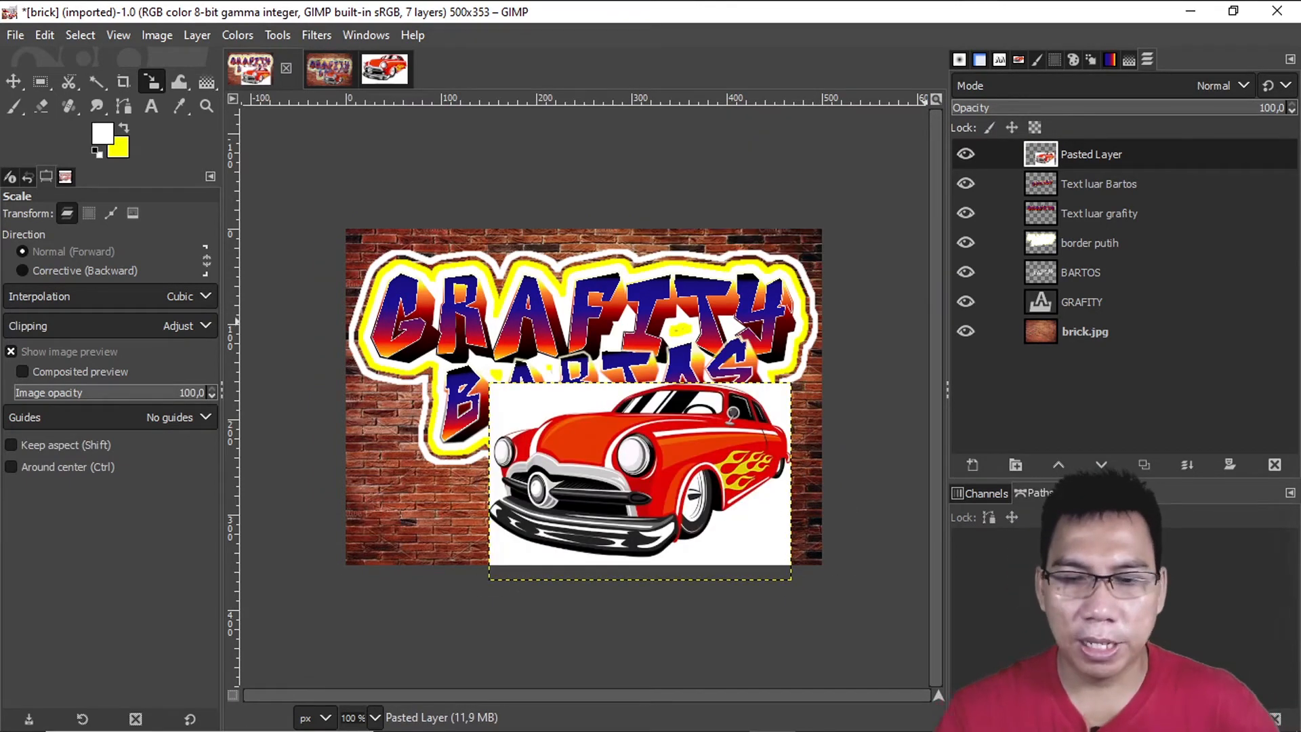
# - Select all the white background areas around the car with Fuzzy Select, adding each area to the selection
pyautogui.hotkey('shift', 'ctrl', 'j')
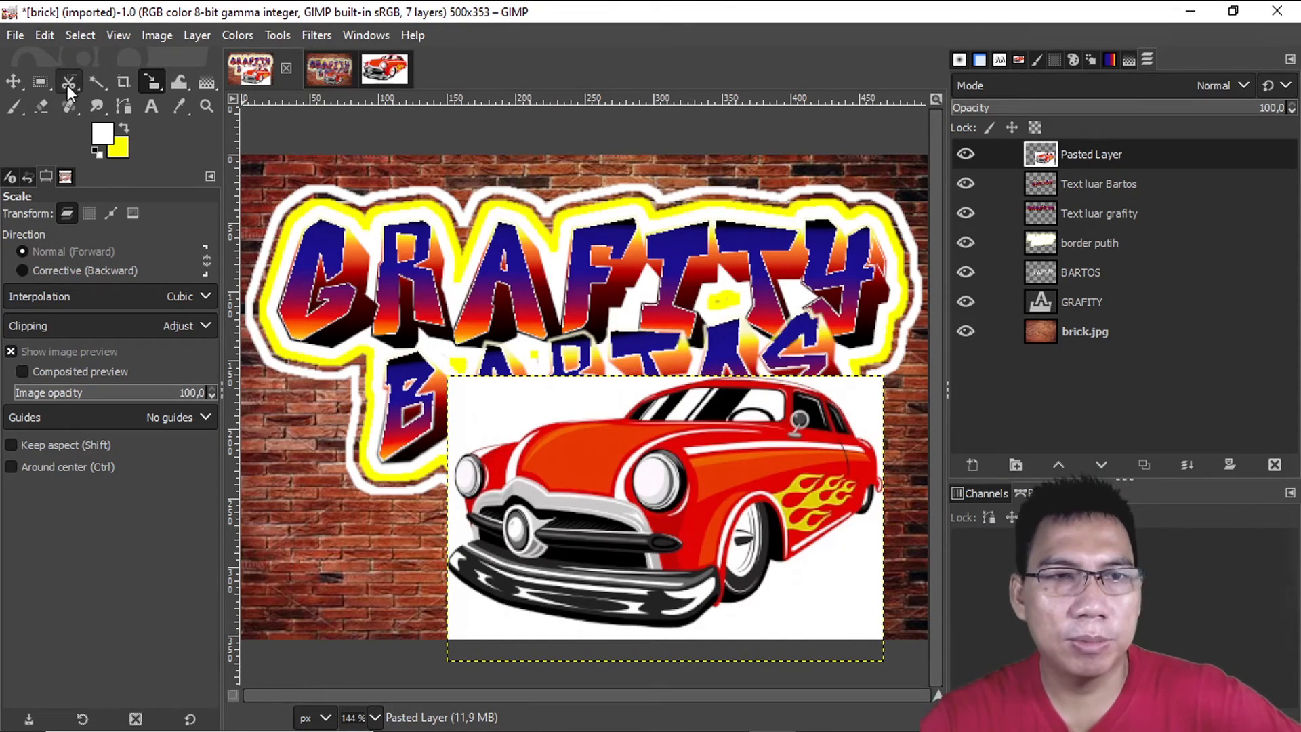
pyautogui.click(97, 83)
pyautogui.click(497, 408)
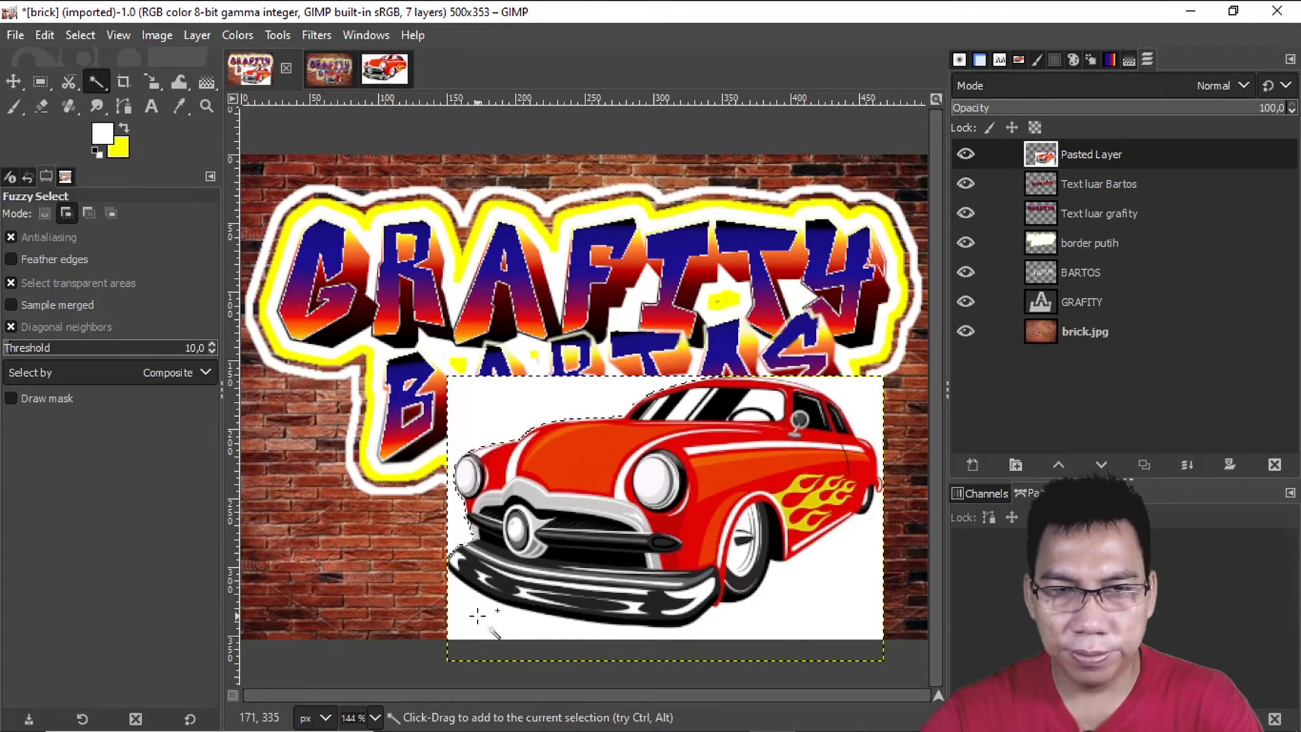
pyautogui.keyDown('shift'); pyautogui.click(803, 588); pyautogui.keyUp('shift')
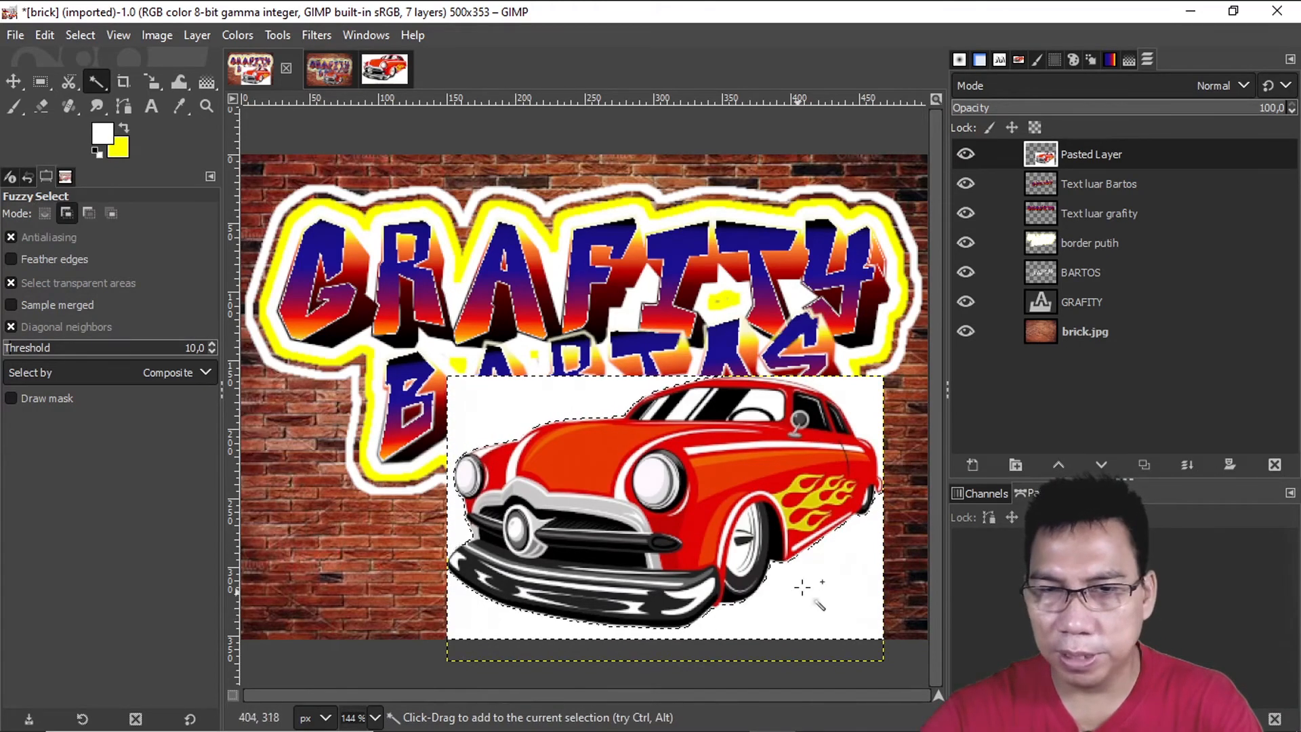
pyautogui.keyDown('shift'); pyautogui.click(855, 408); pyautogui.keyUp('shift')
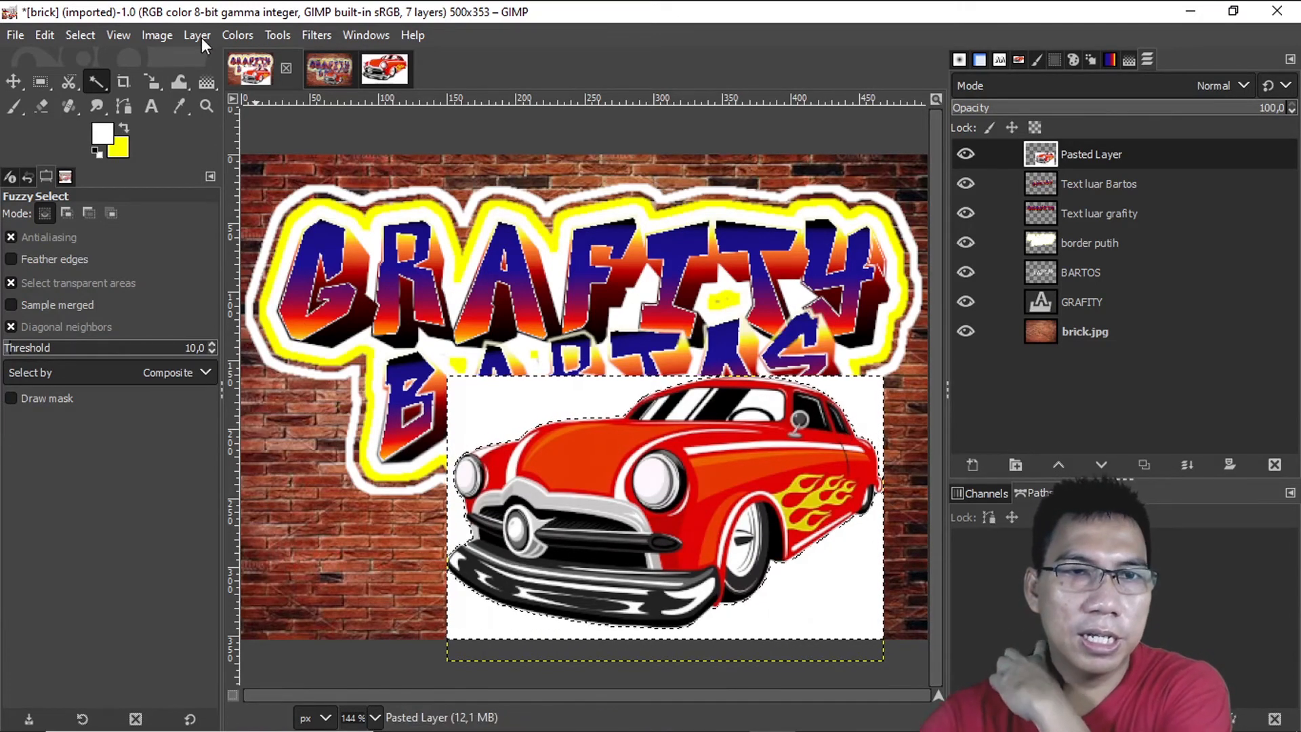
# - Invert the selection to the car and add a layer mask from it to hide the white background
pyautogui.click(88, 31)
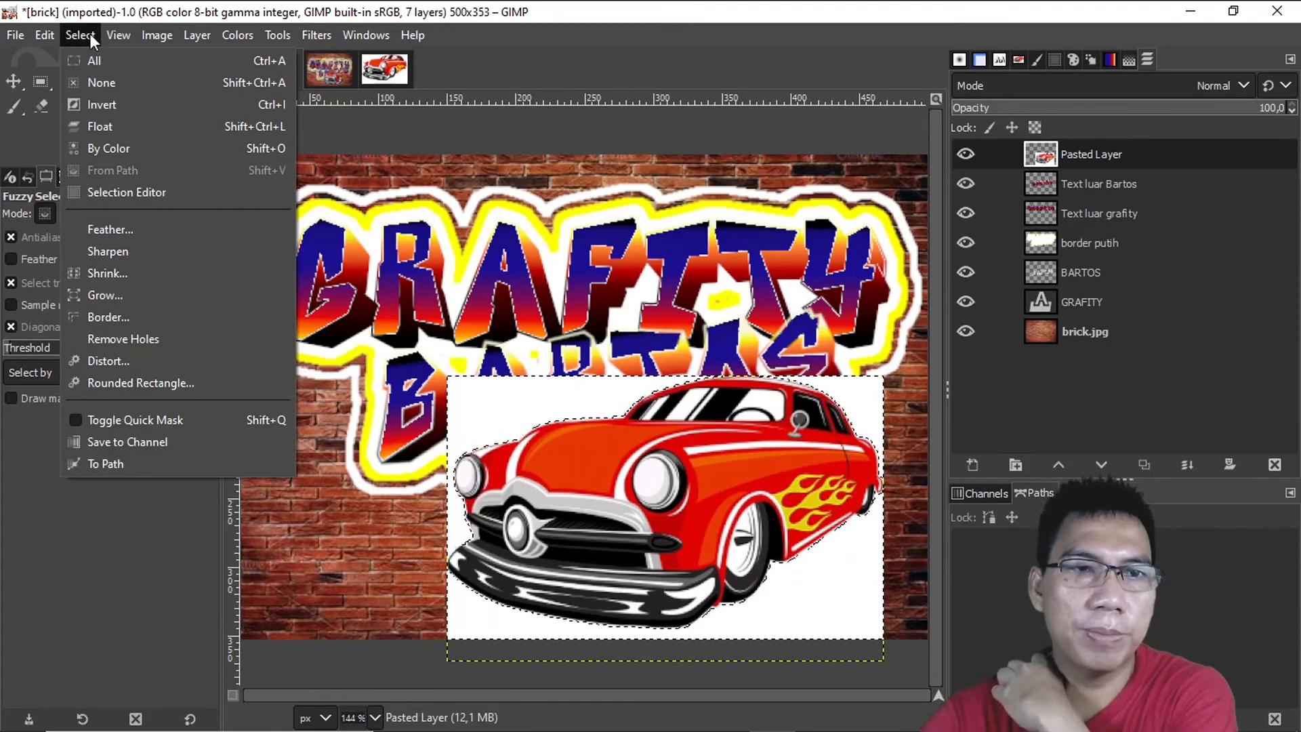
pyautogui.click(116, 109)
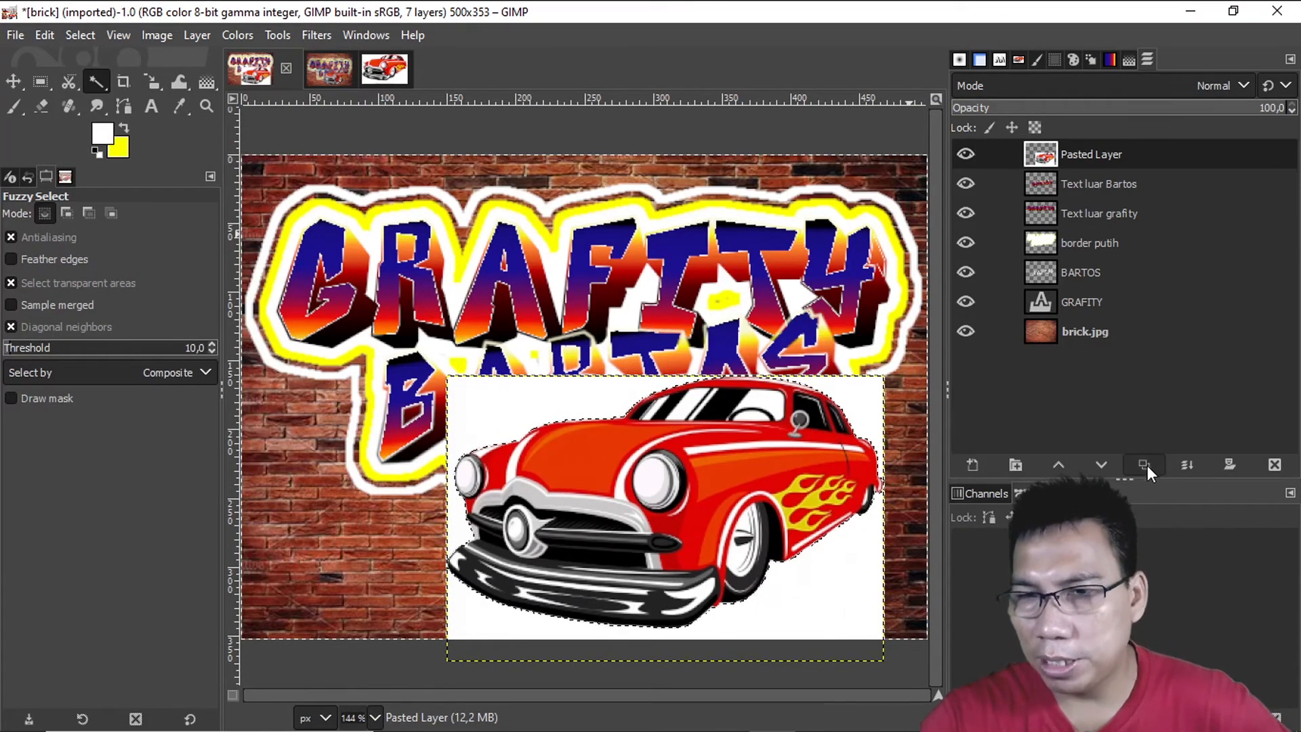
pyautogui.click(1229, 465)
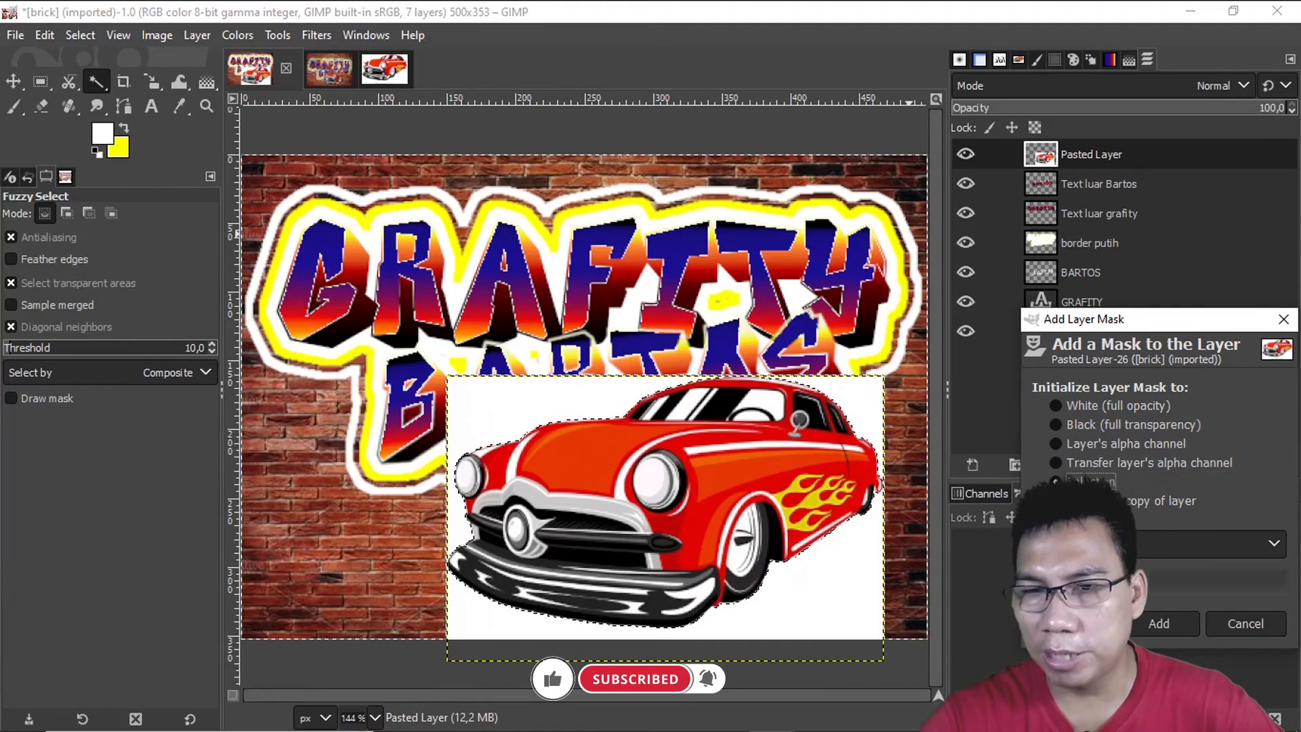
pyautogui.click(1155, 625)
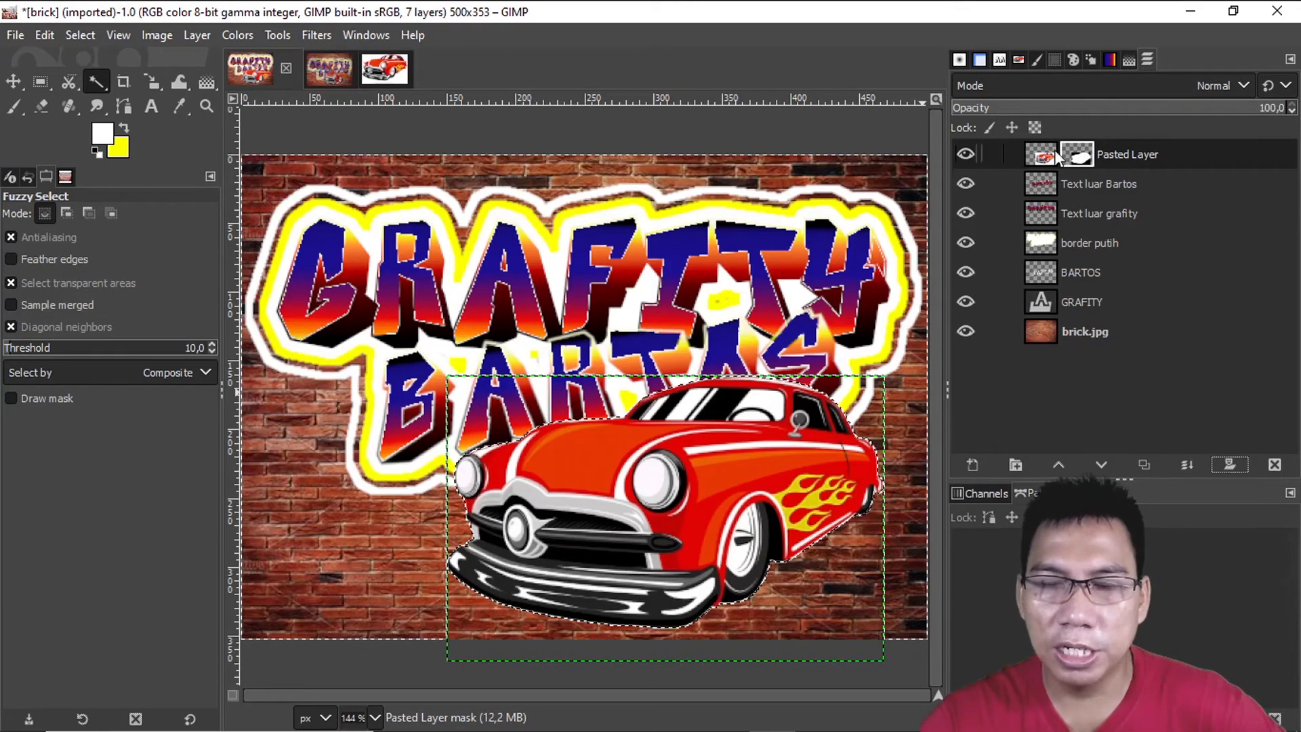
# - Apply the car layer's mask permanently and clear the selection
pyautogui.rightClick(1144, 160)
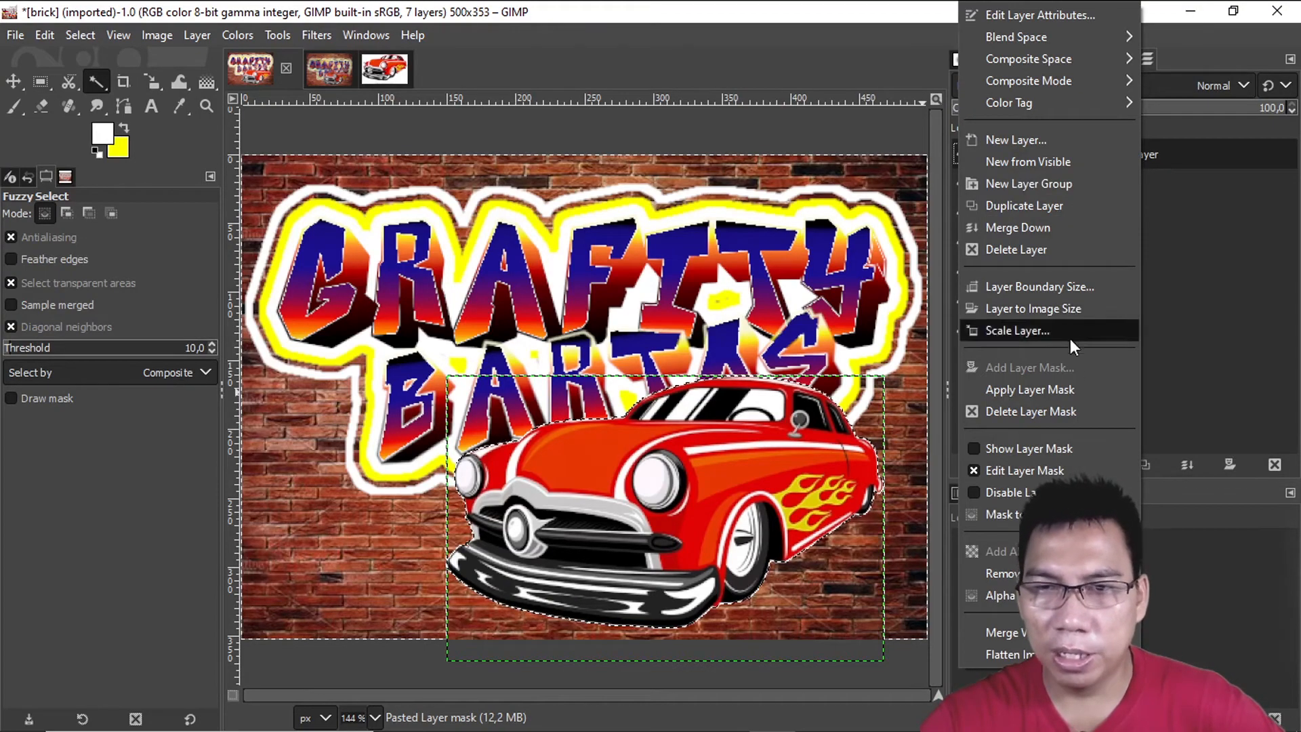
pyautogui.click(1082, 392)
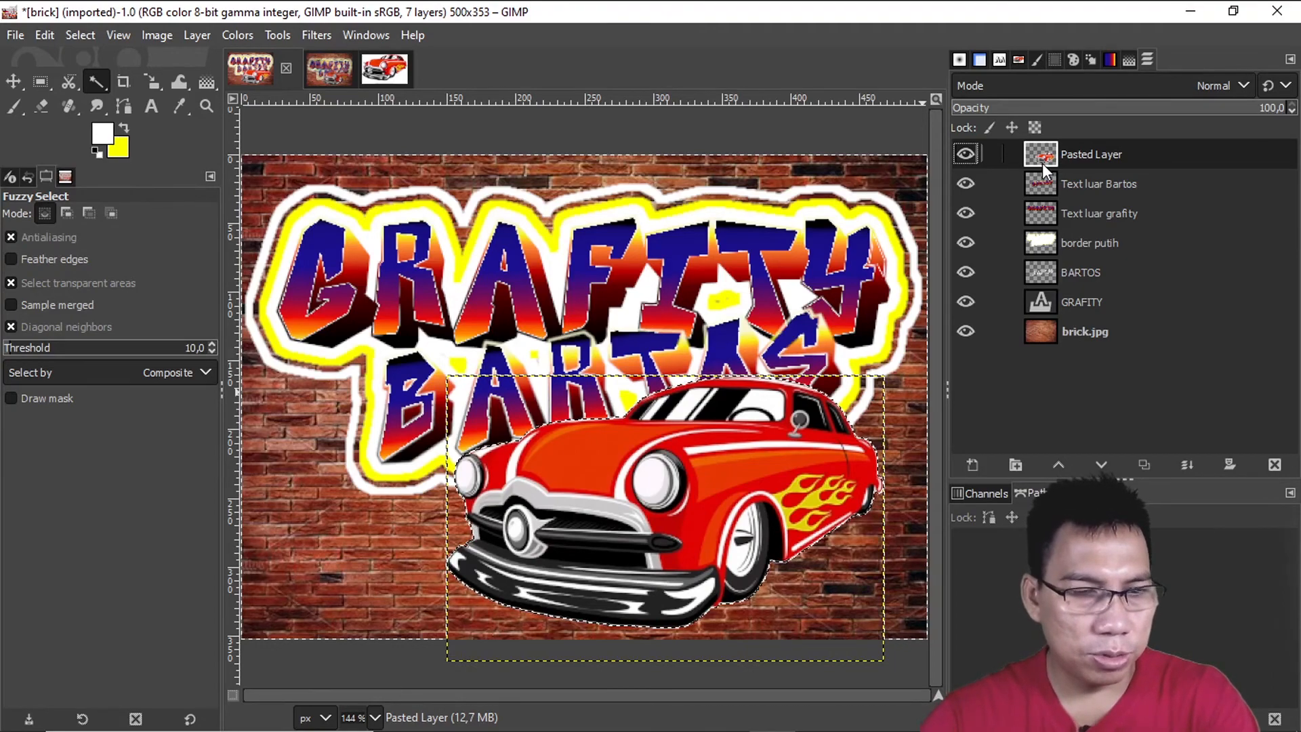
pyautogui.hotkey('ctrl', 'shift', 'a')
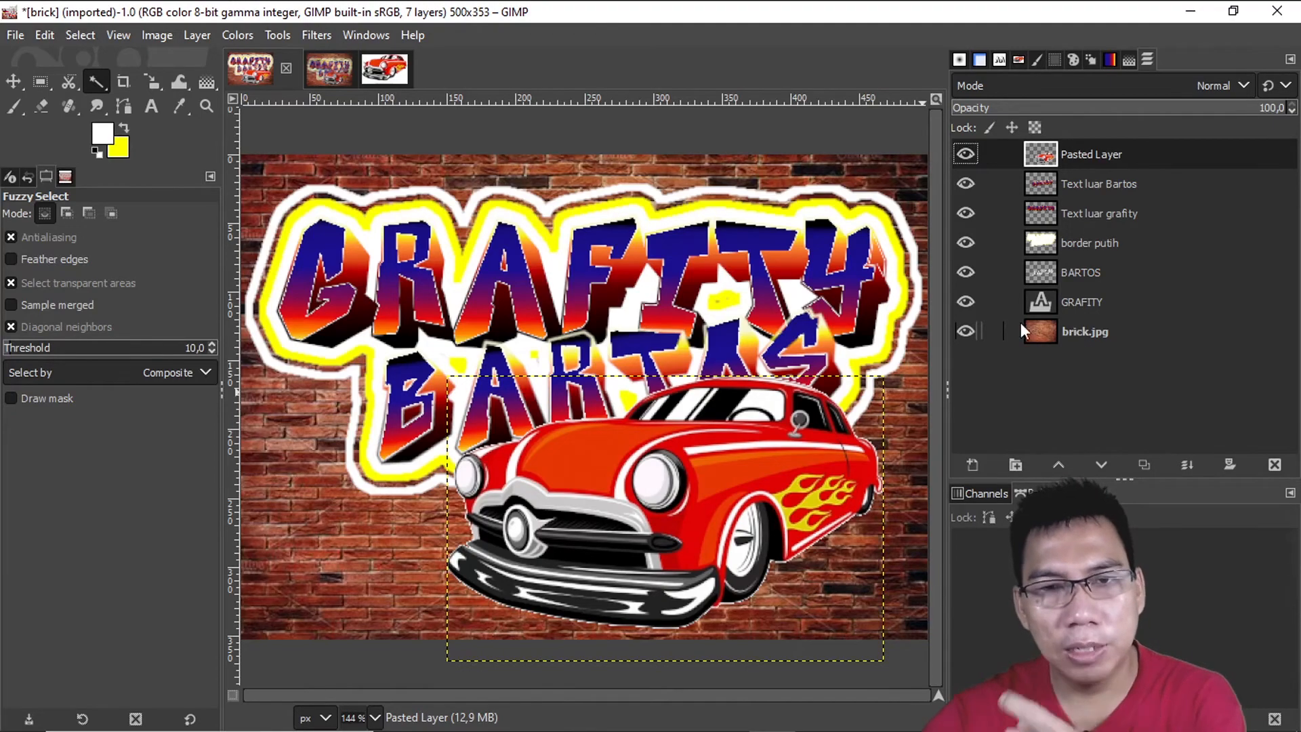
# - Check the GRAVITY.xcf reference, duplicate the brick.jpg layer in the working image, and move the copy above all other layers
pyautogui.click(327, 65)
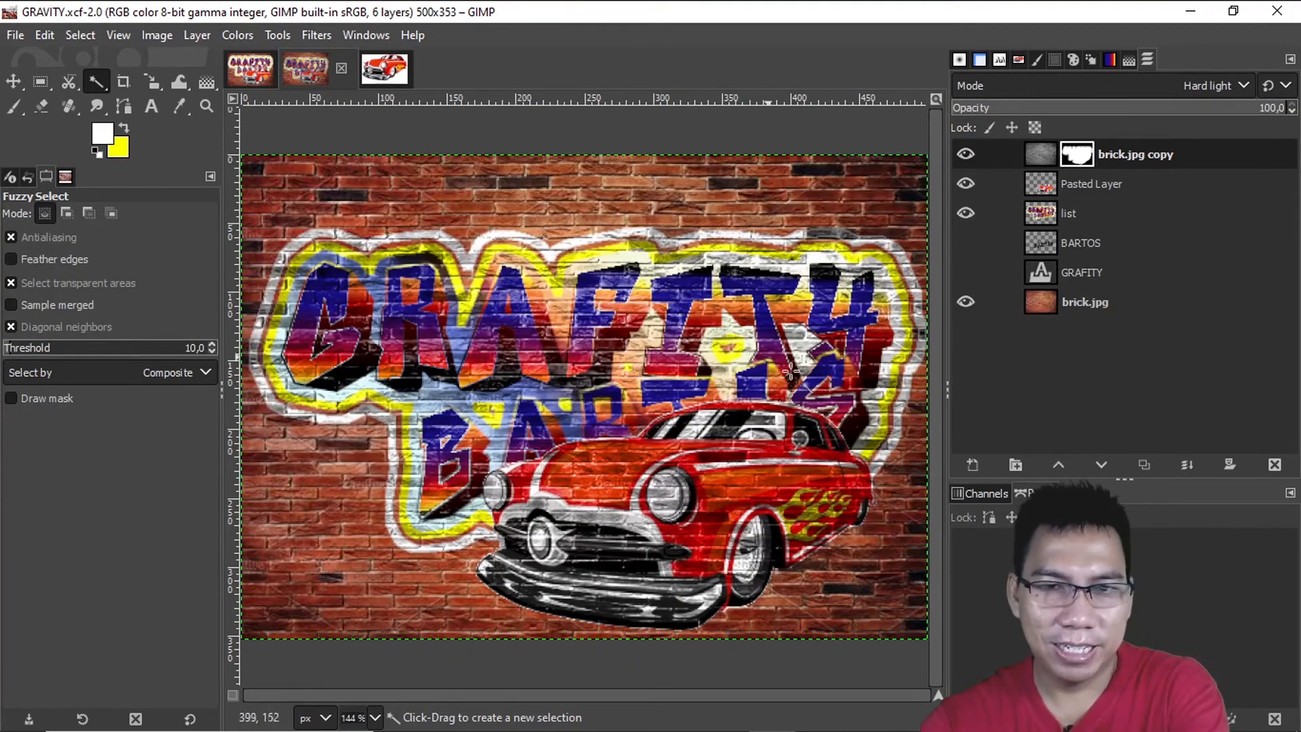
pyautogui.click(248, 68)
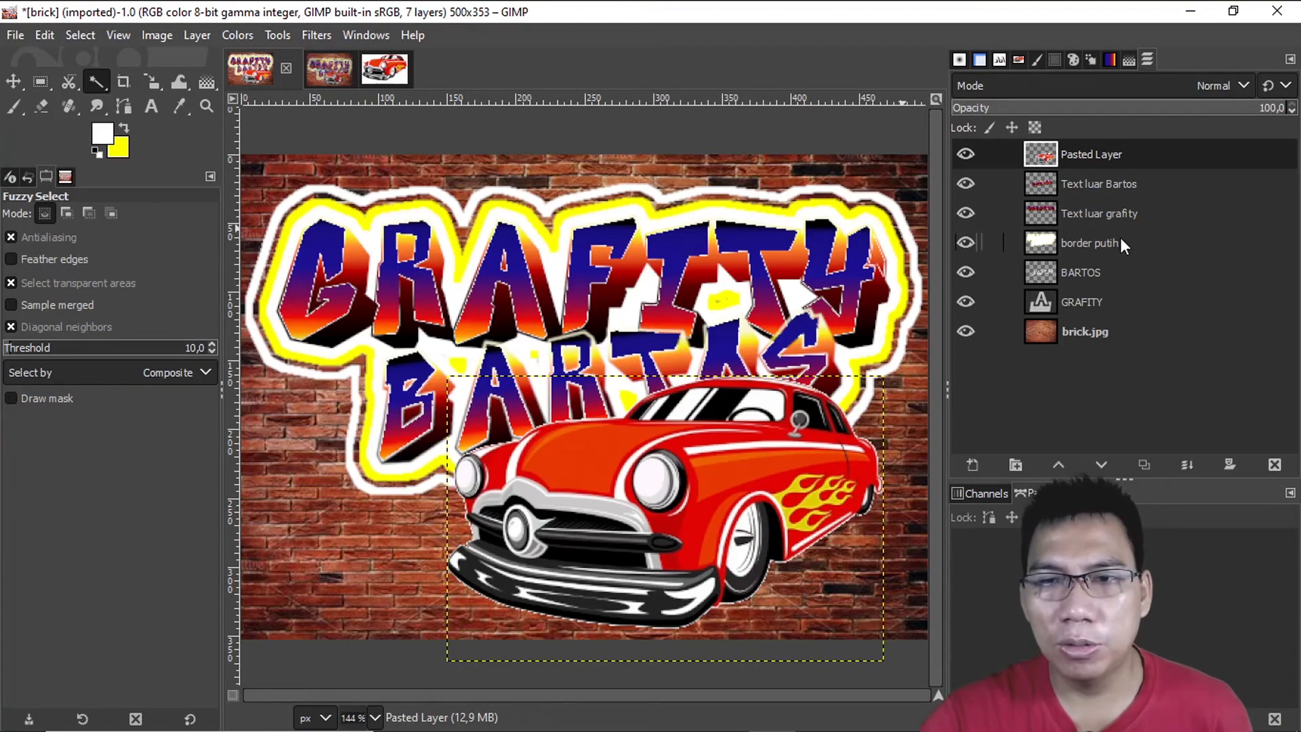
pyautogui.click(1082, 331)
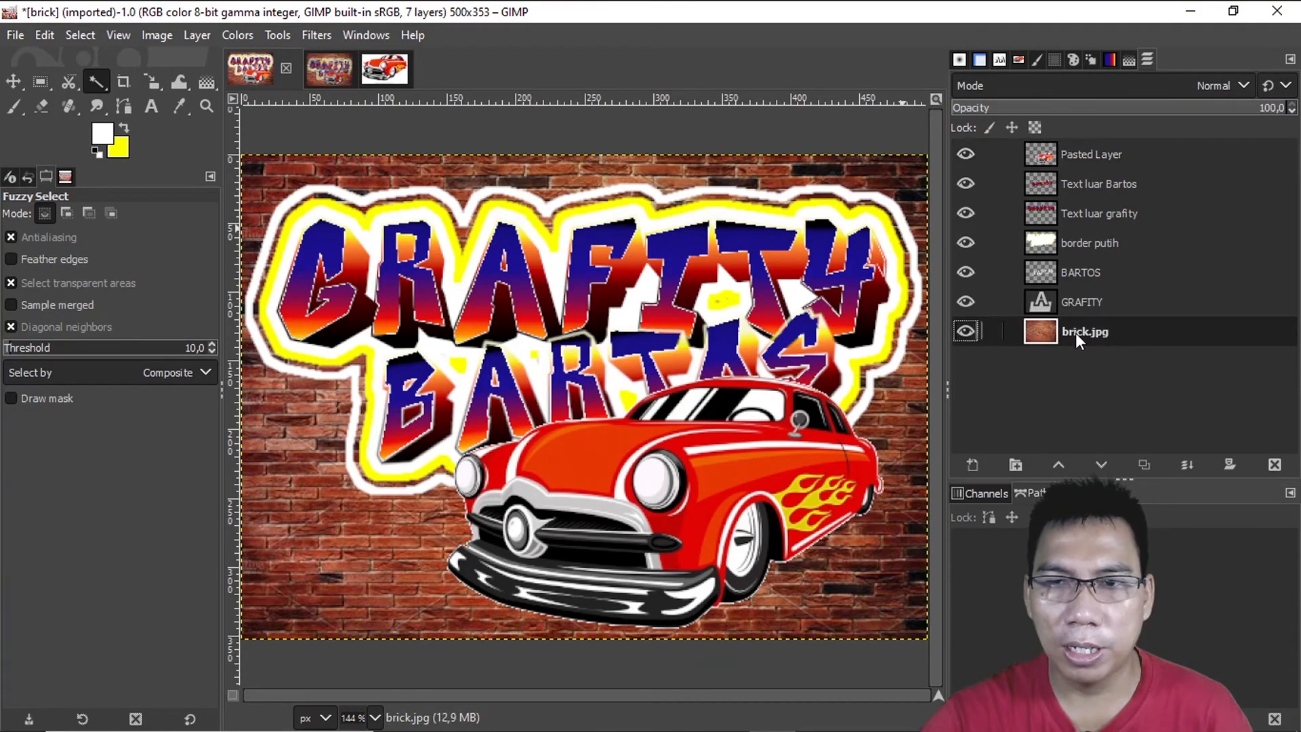
pyautogui.rightClick(1085, 331)
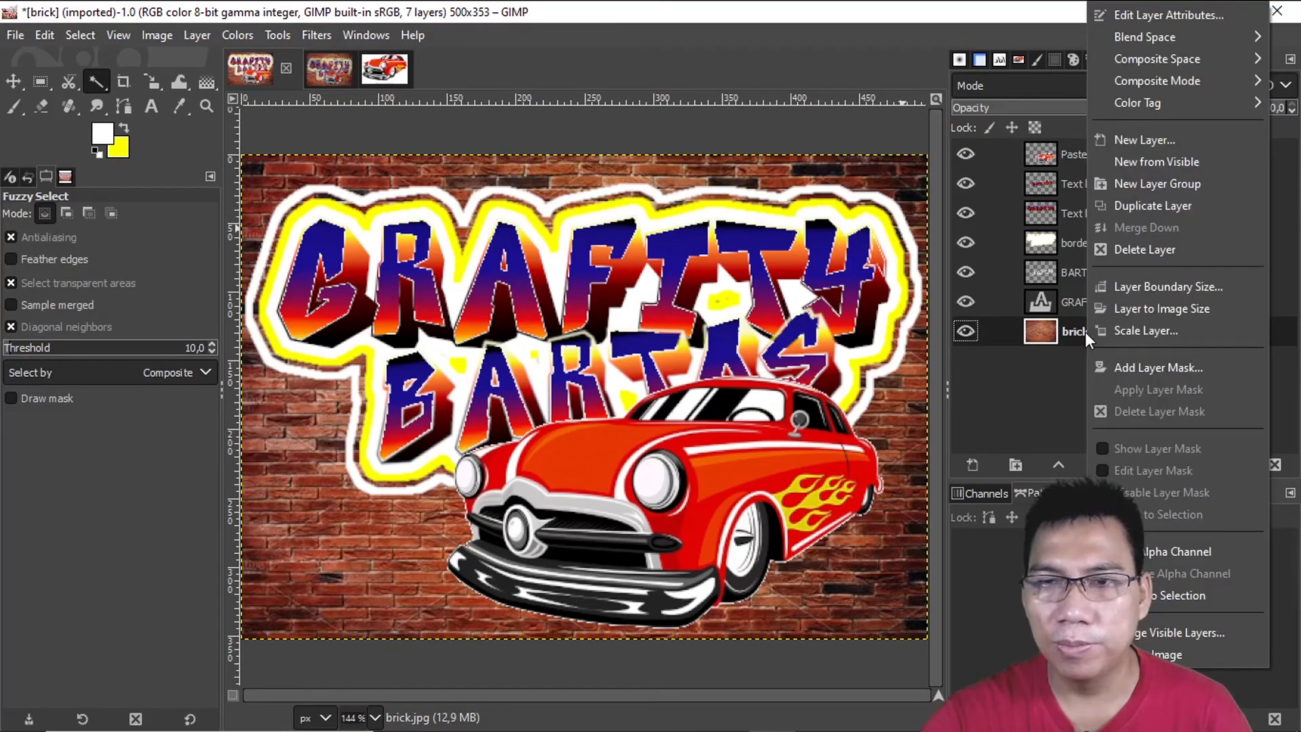
pyautogui.click(1153, 206)
pyautogui.moveTo(1053, 327); pyautogui.dragTo(1050, 143)
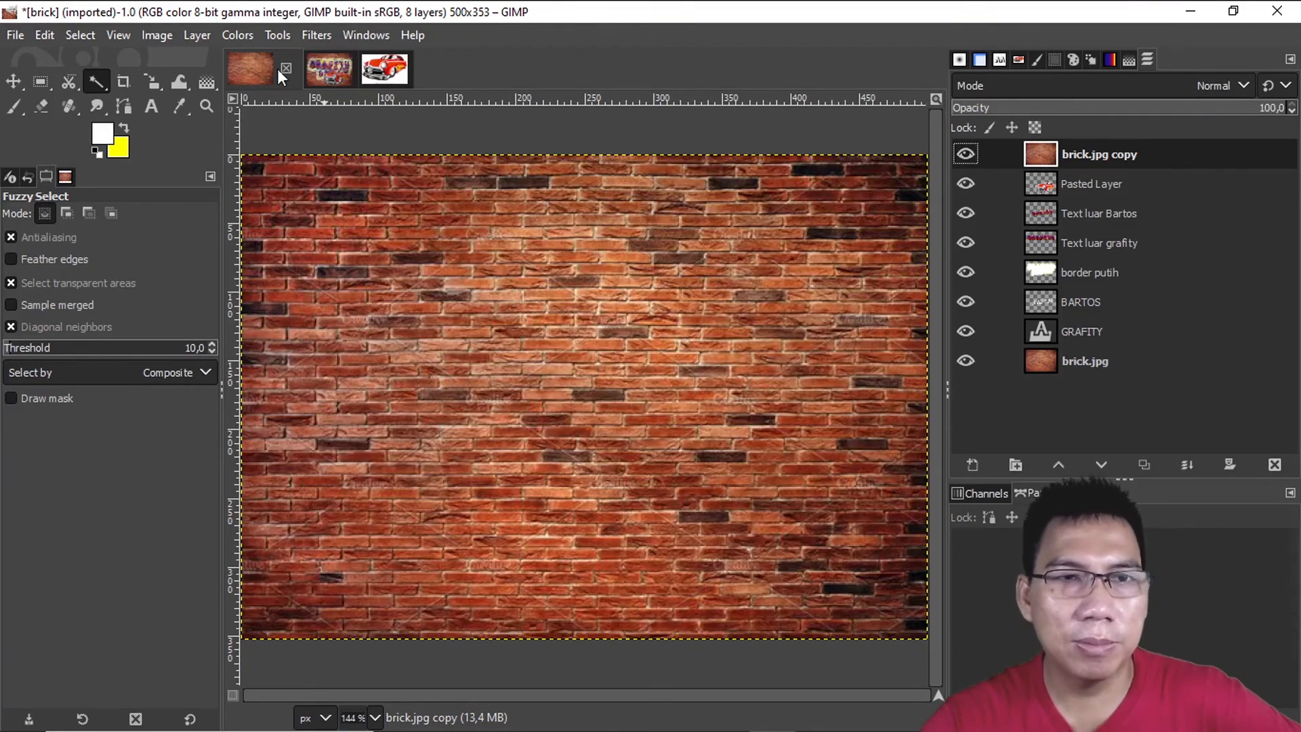
# - Desaturate the brick.jpg copy layer using the Luminance mode
pyautogui.click(232, 34)
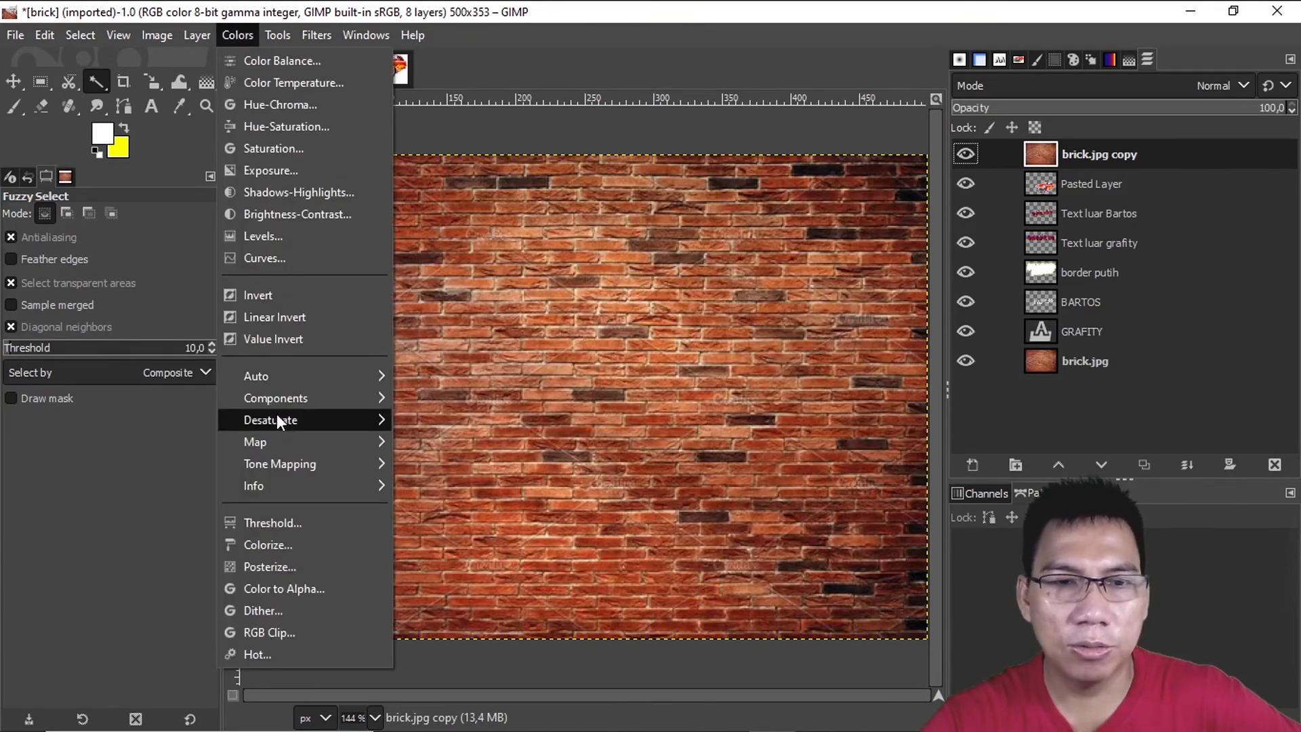
pyautogui.moveTo(368, 425)
pyautogui.click(450, 441)
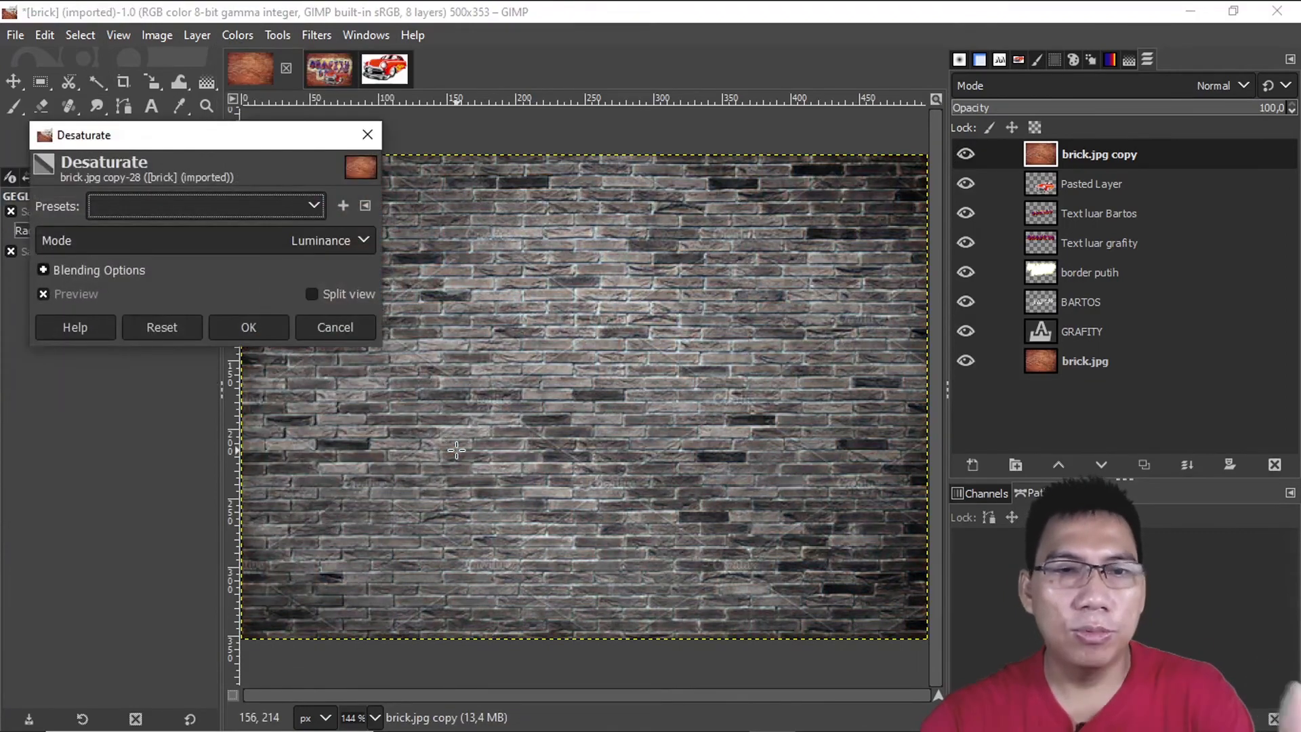
pyautogui.click(258, 329)
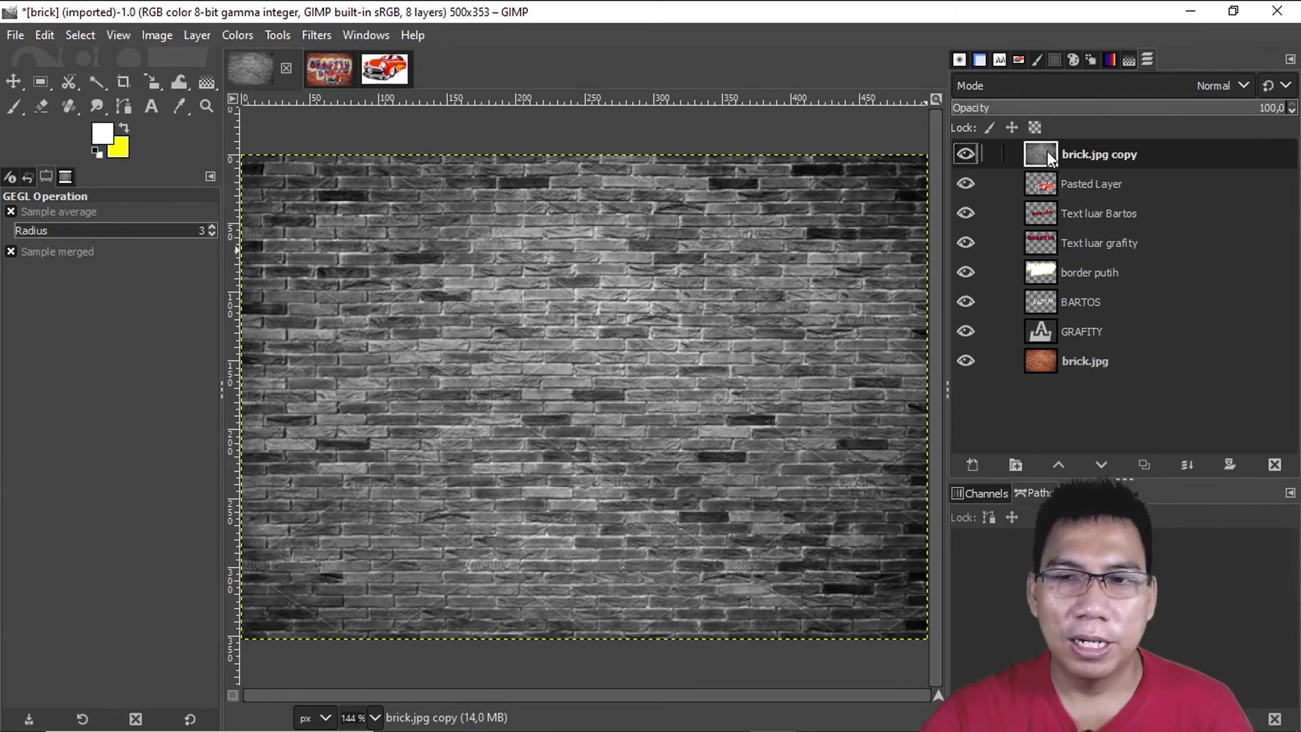
# - Load the border putih layer's opaque area as a selection and add the car layer's shape to it
pyautogui.keyDown('alt'); pyautogui.click(1042, 271); pyautogui.keyUp('alt')
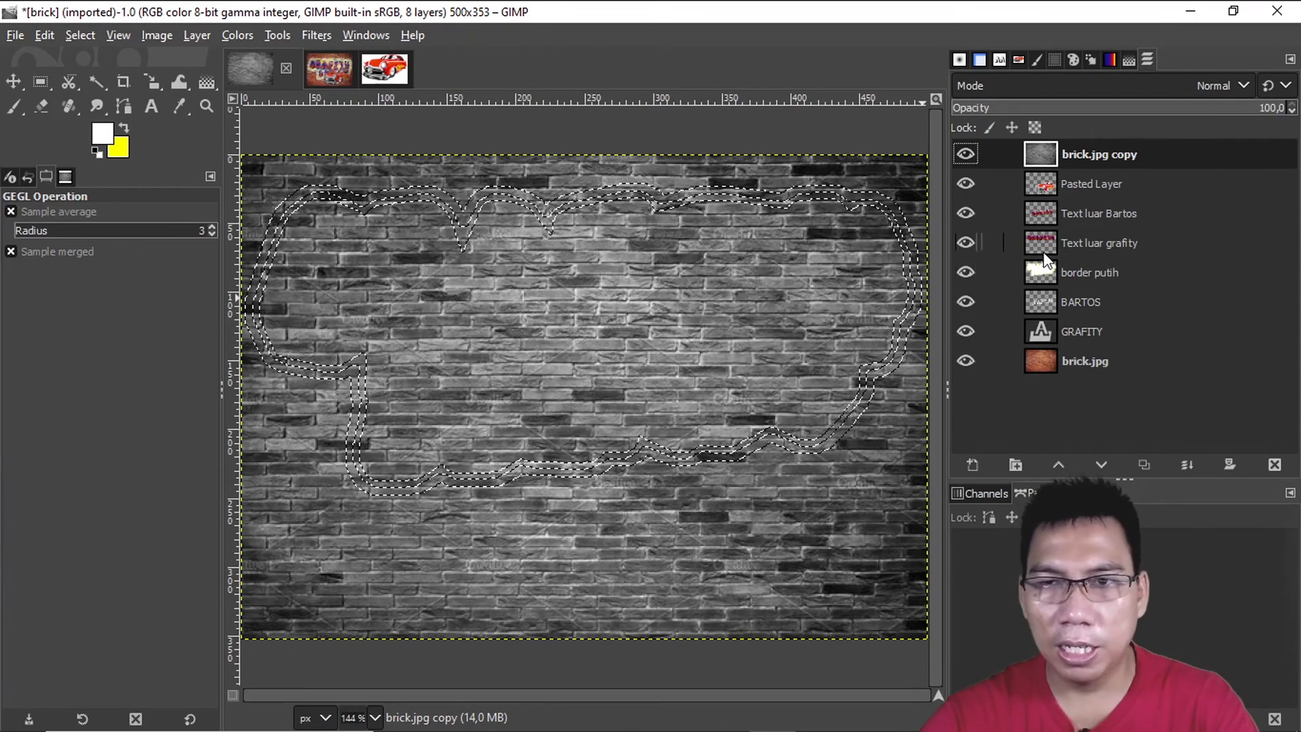
pyautogui.keyDown('alt'); pyautogui.keyDown('shift'); pyautogui.click(1044, 186); pyautogui.keyUp('shift'); pyautogui.keyUp('alt')
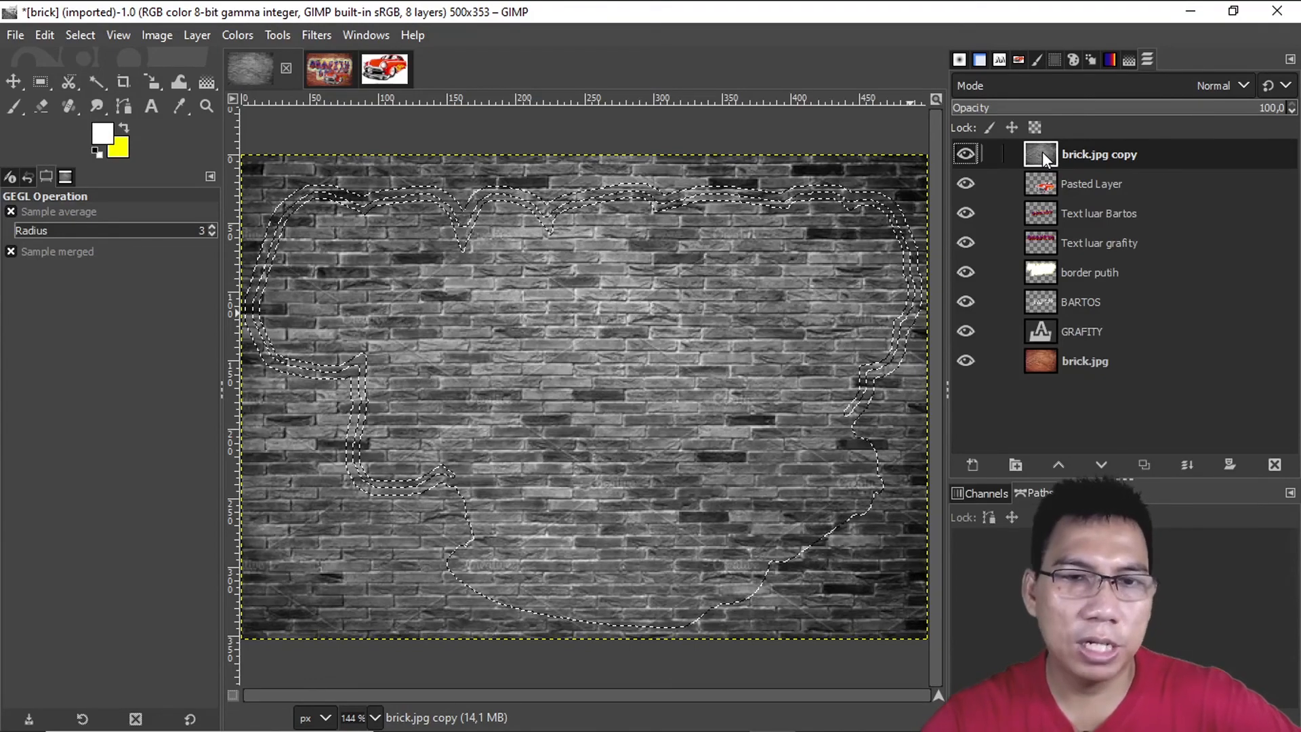
# - Add a layer mask from the current selection to the brick.jpg copy layer and set its blend mode to Hard light
pyautogui.click(1232, 463)
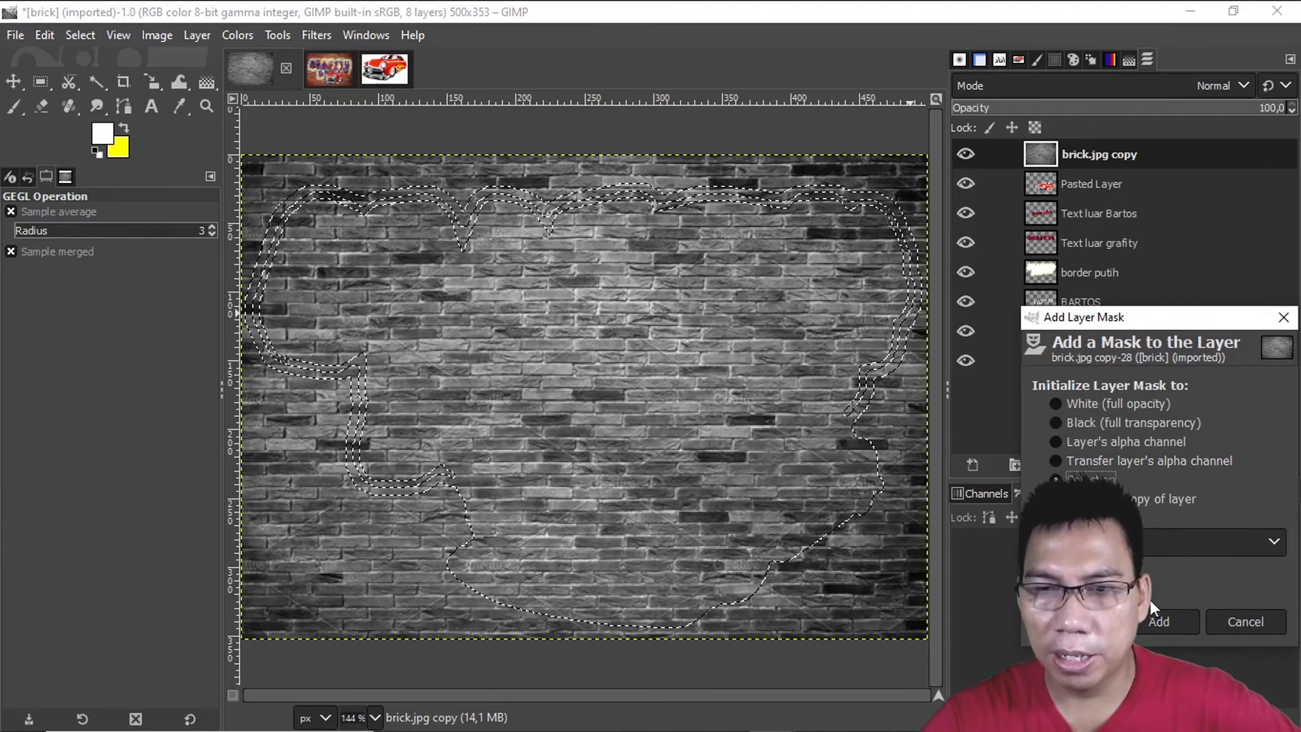
pyautogui.click(1158, 619)
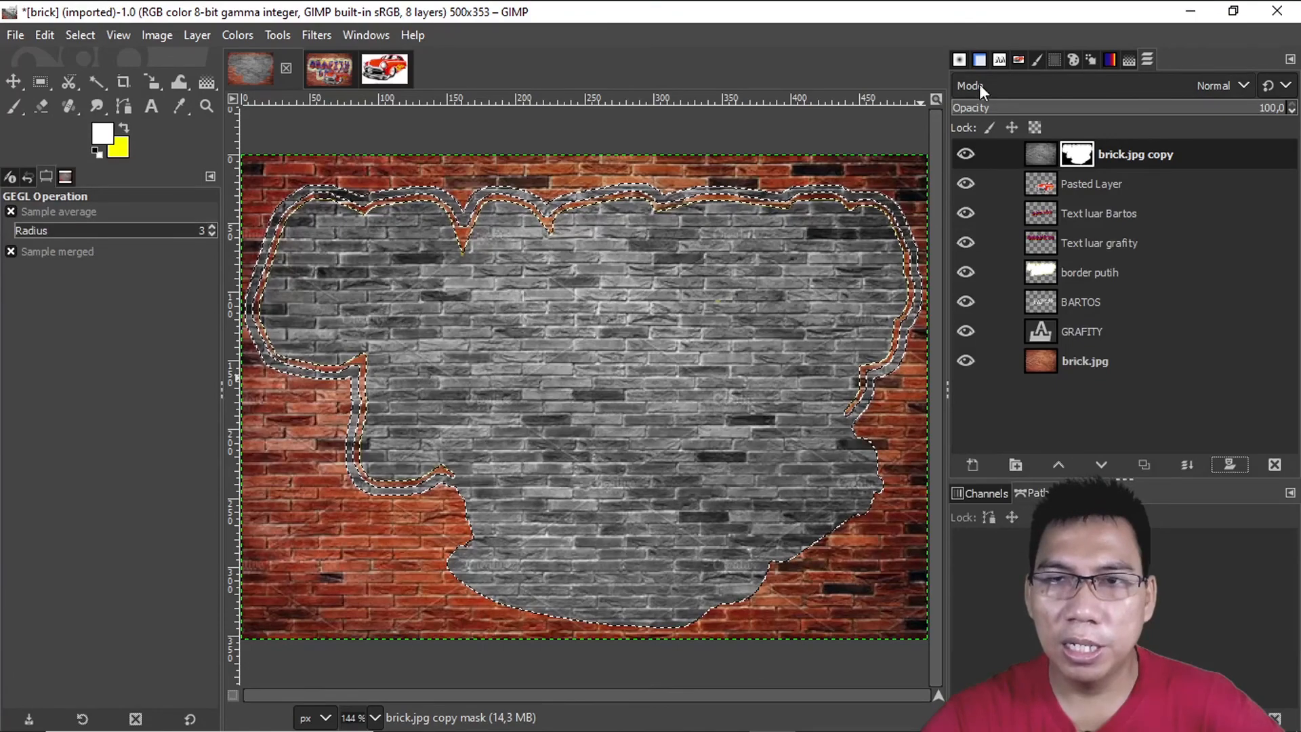
pyautogui.click(1244, 85)
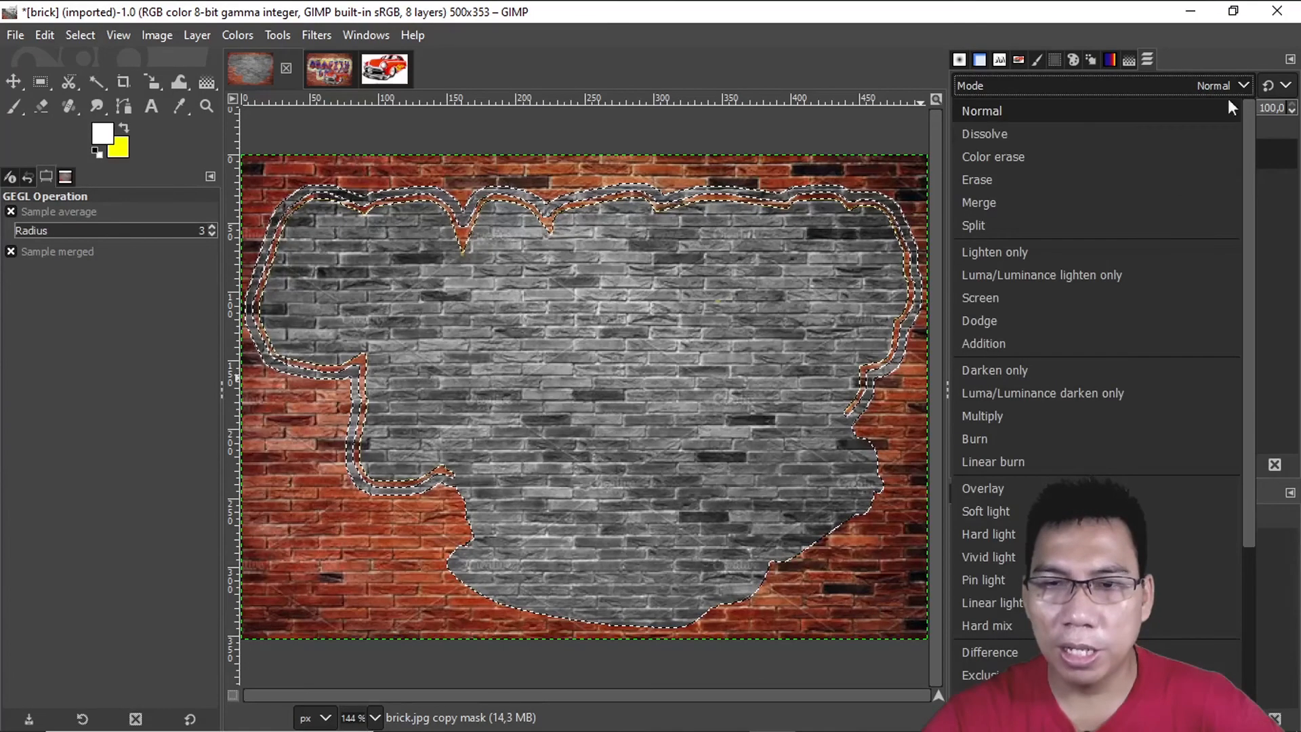
pyautogui.click(1085, 534)
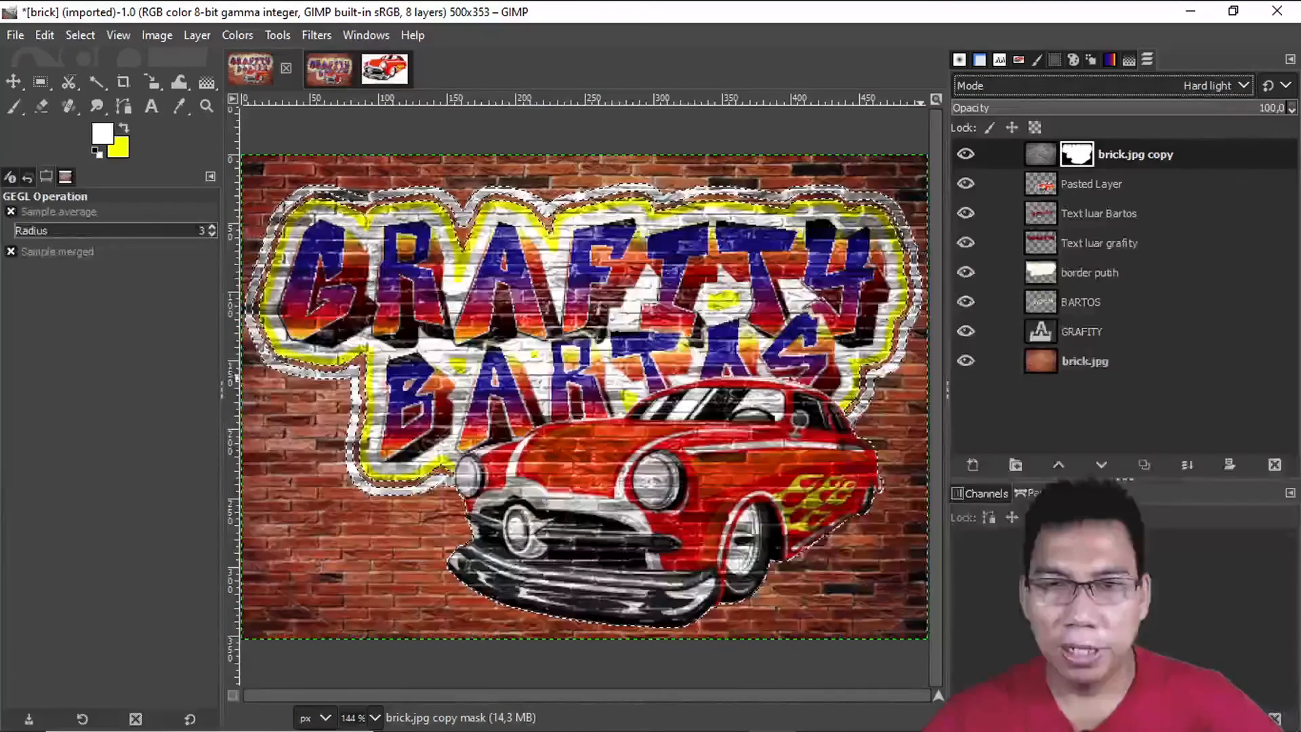
# - Clear the selection and darken the original brick.jpg layer with Levels, setting the black input level to 32
pyautogui.click(1219, 368)
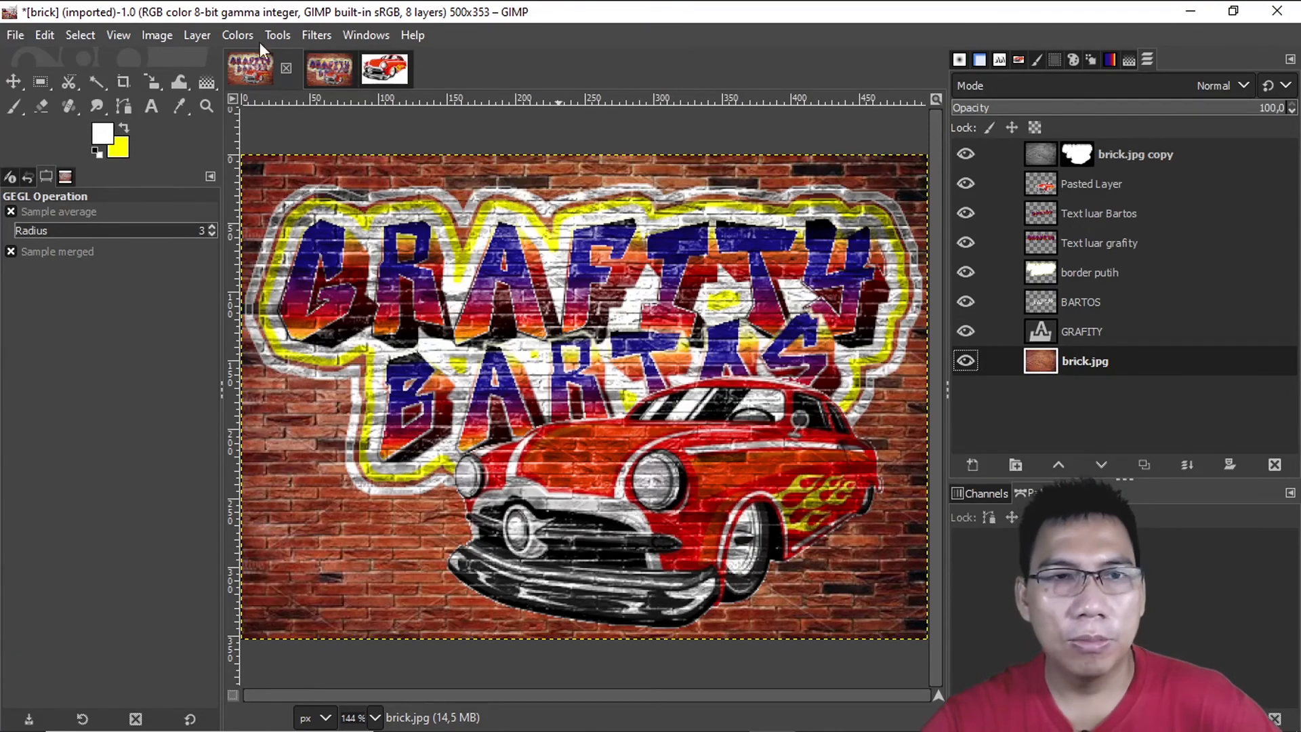
pyautogui.click(238, 34)
pyautogui.click(272, 234)
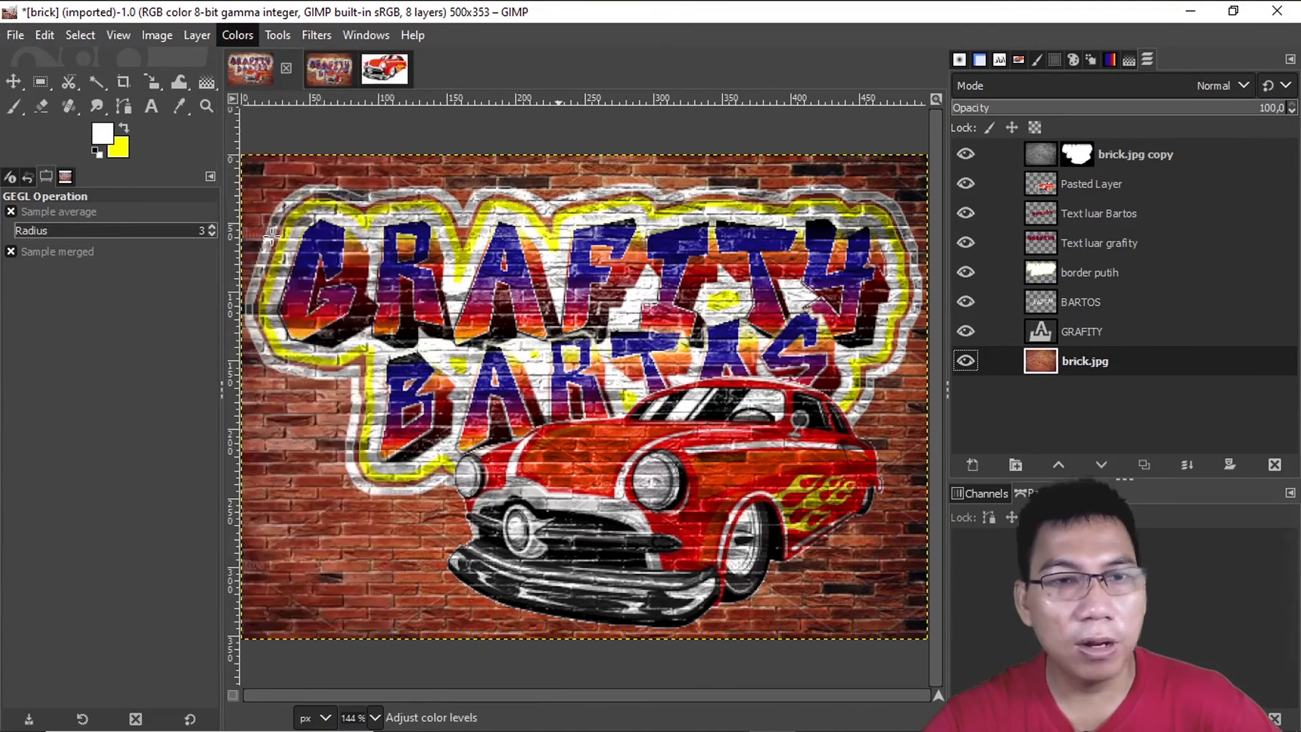
pyautogui.moveTo(837, 168); pyautogui.dragTo(168, 136)
pyautogui.moveTo(65, 347); pyautogui.dragTo(103, 348)
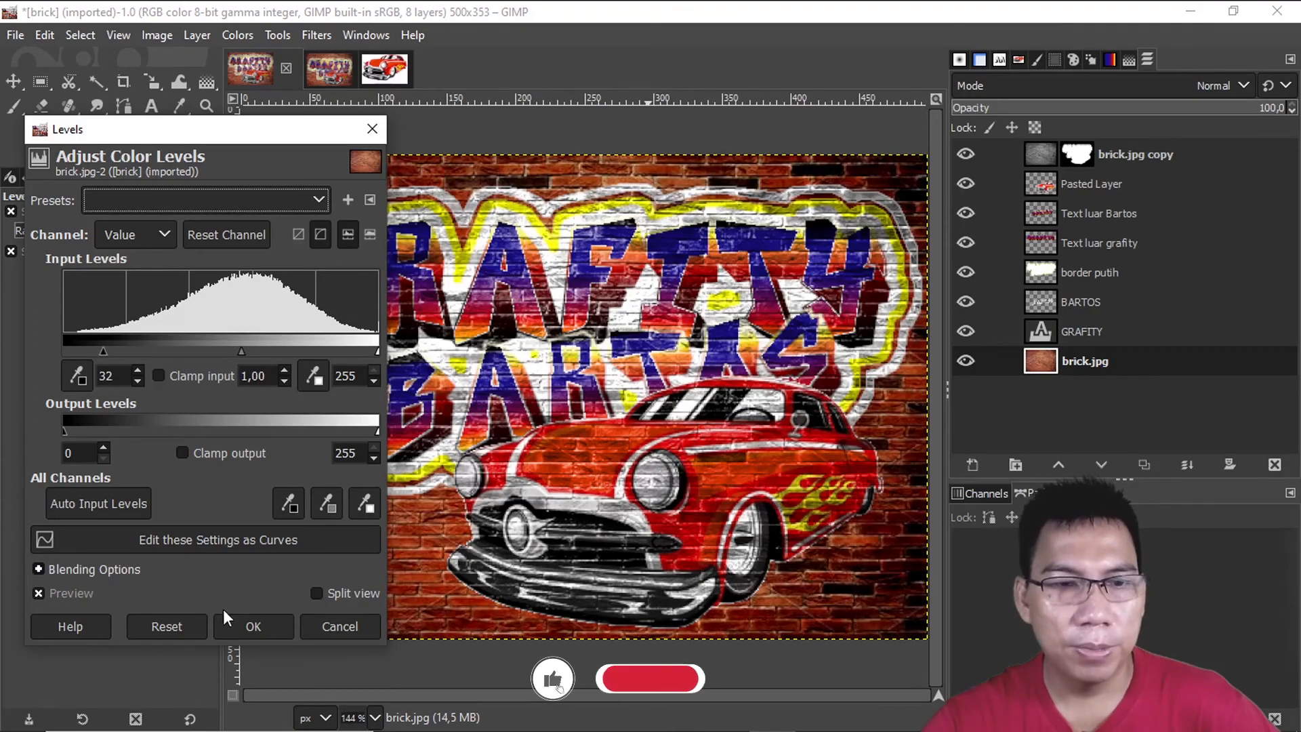
pyautogui.click(252, 625)
pyautogui.click(1040, 160)
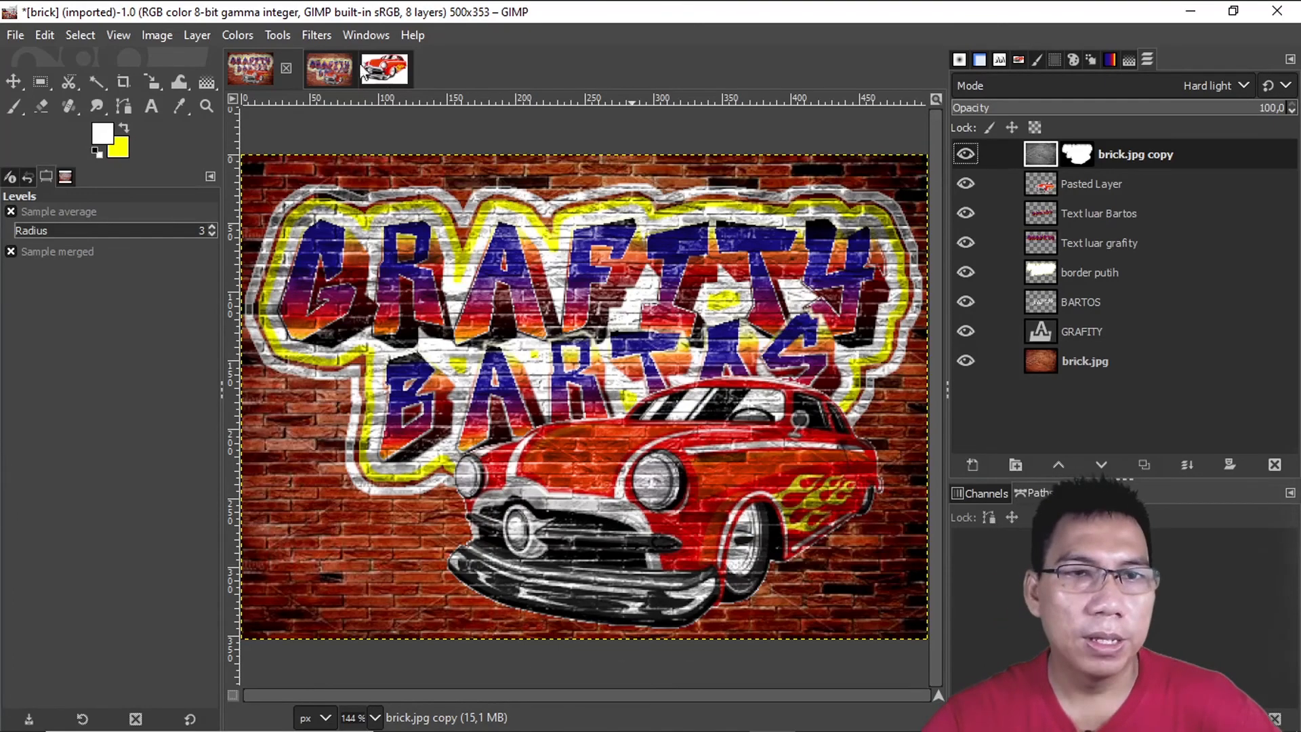
pyautogui.click(244, 34)
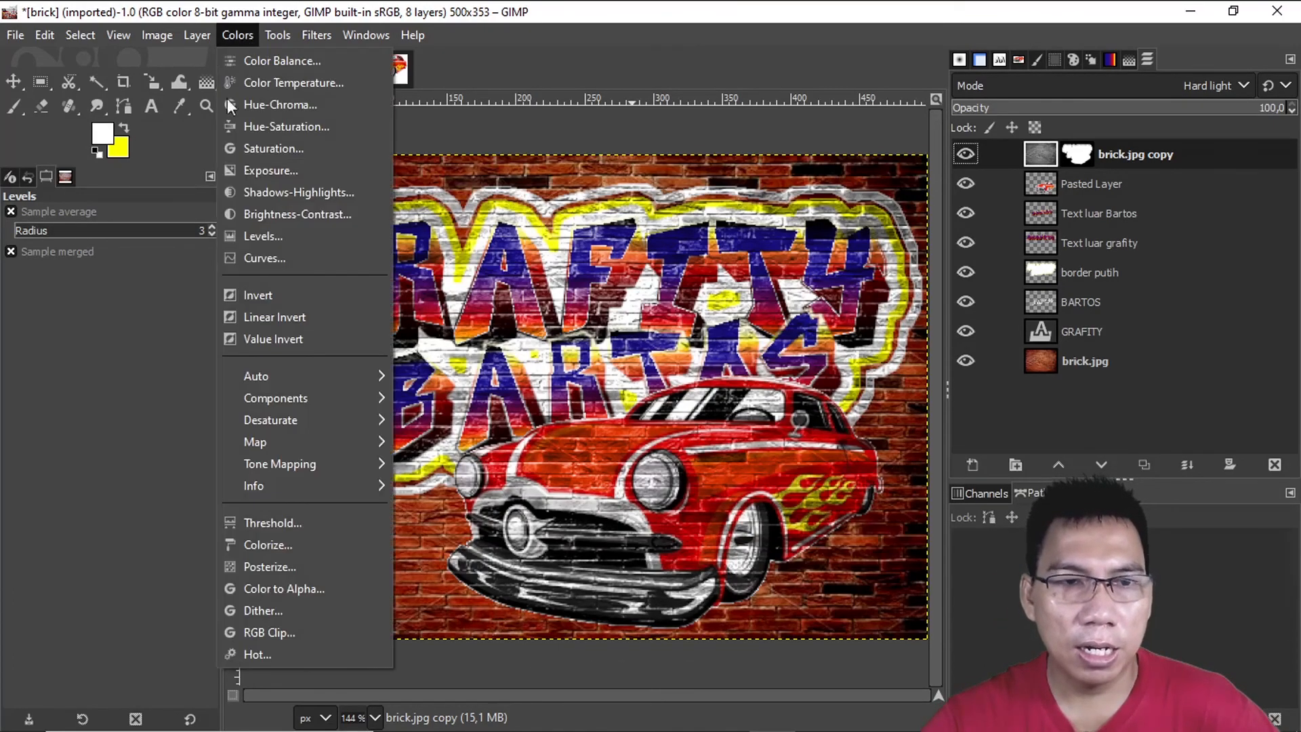
pyautogui.click(273, 237)
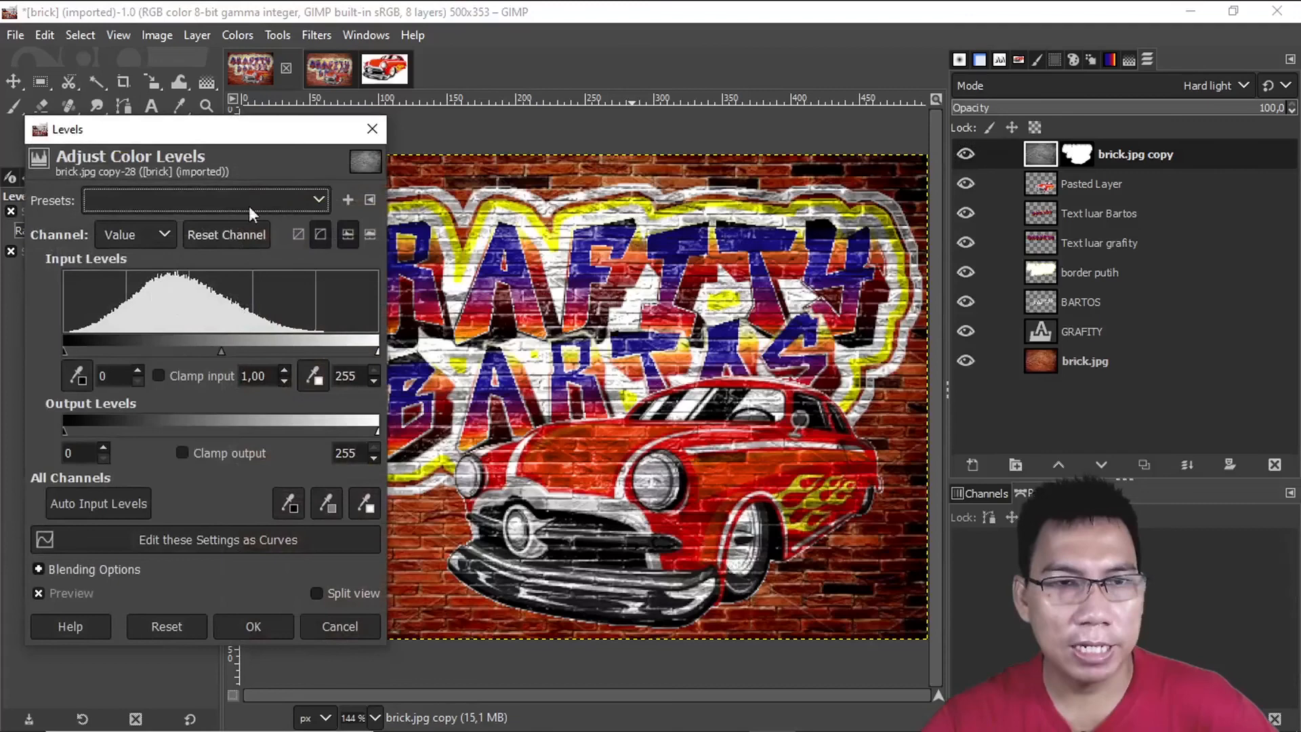
pyautogui.moveTo(244, 132); pyautogui.dragTo(220, 117)
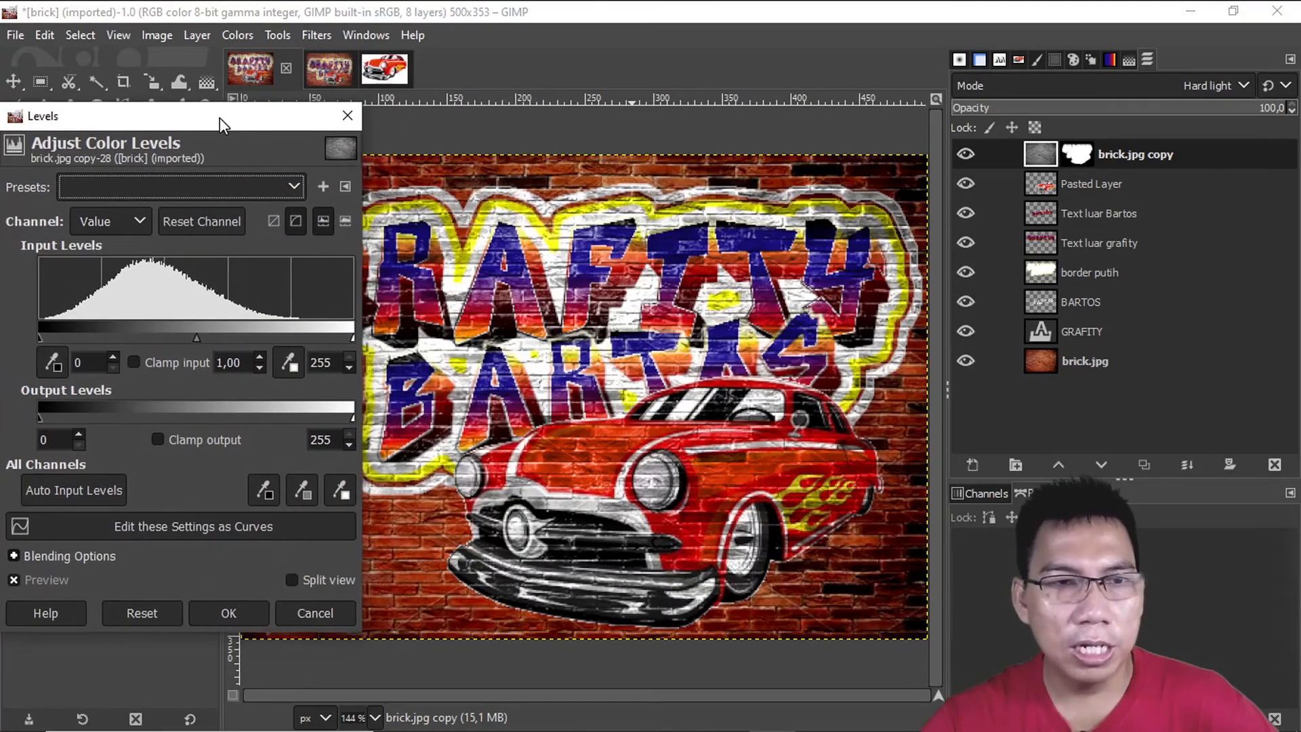
pyautogui.moveTo(41, 336); pyautogui.dragTo(71, 340)
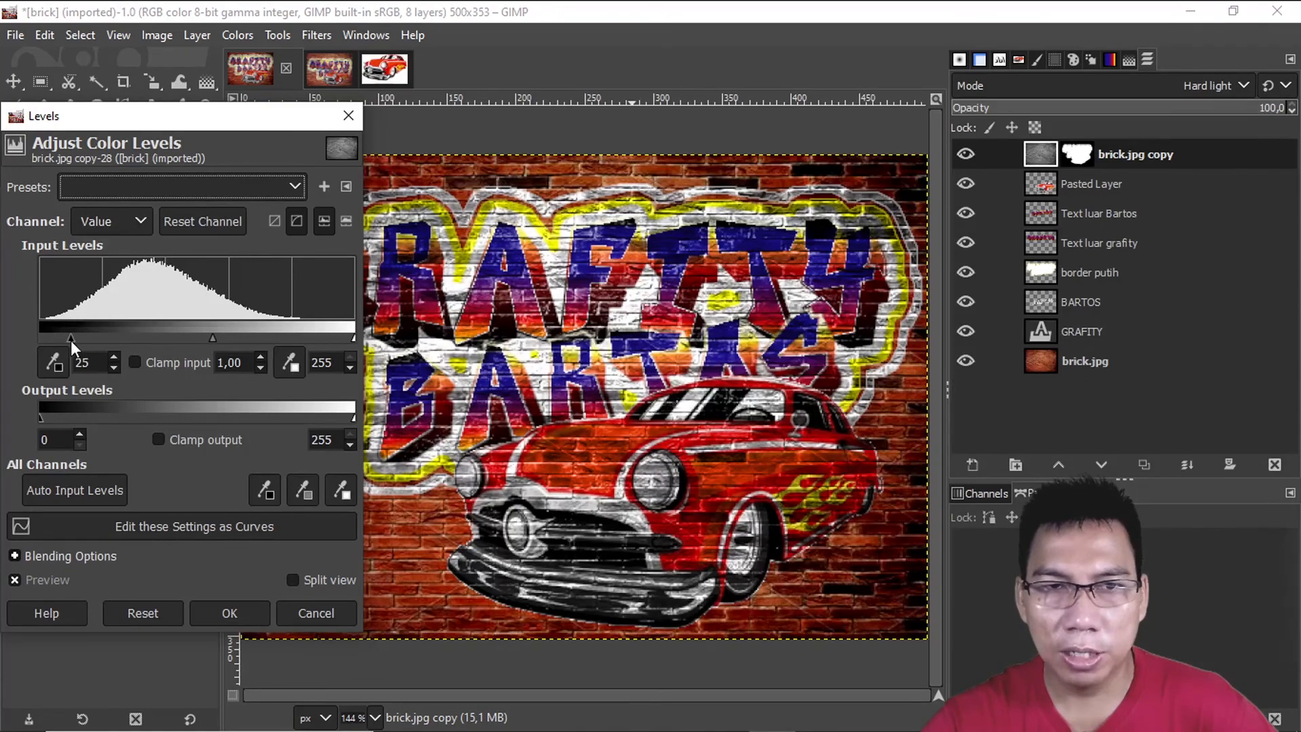
pyautogui.moveTo(71, 340); pyautogui.dragTo(46, 338)
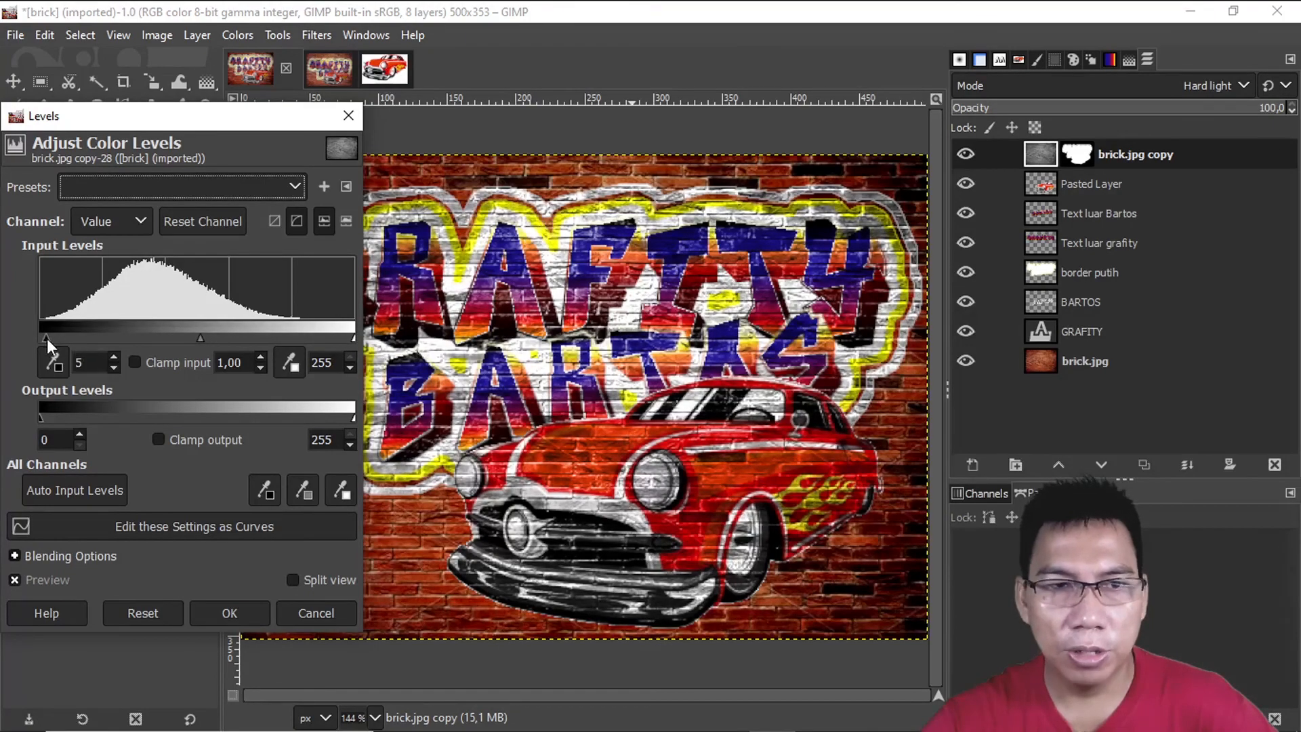
pyautogui.moveTo(201, 339); pyautogui.dragTo(173, 340)
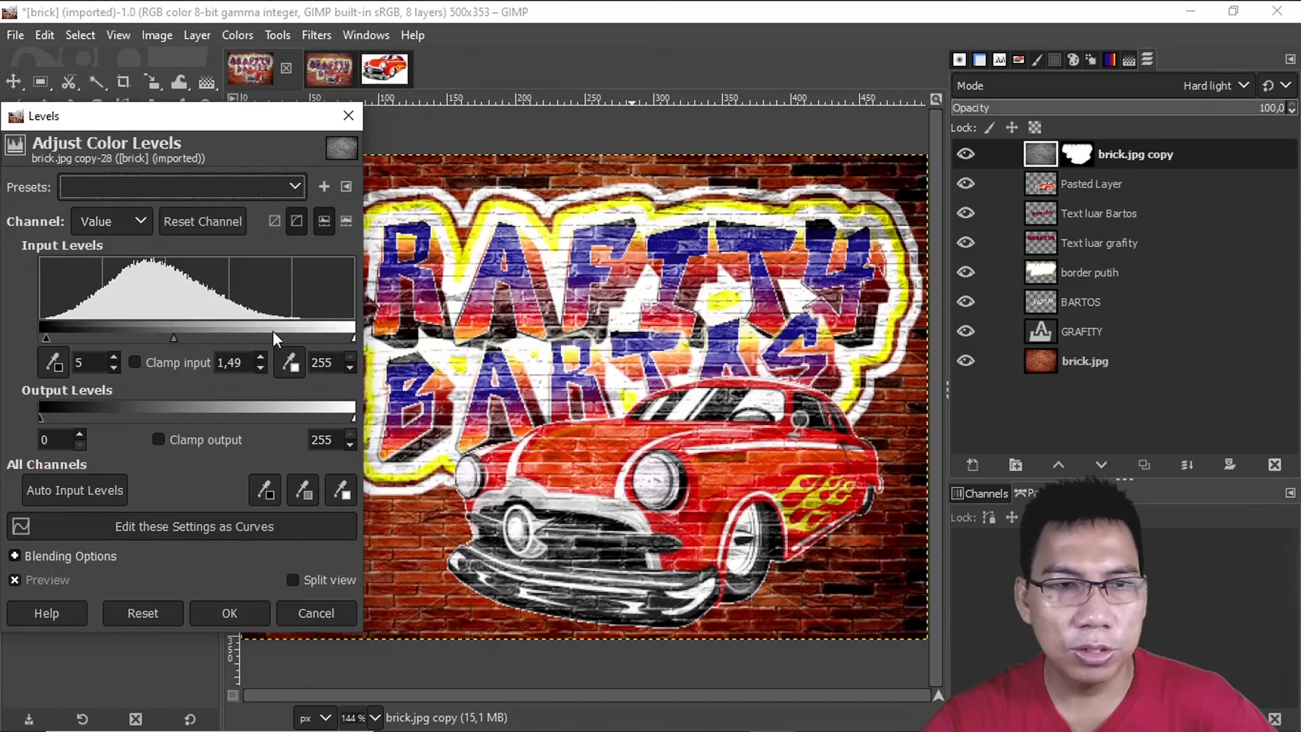
pyautogui.moveTo(176, 340); pyautogui.dragTo(193, 342)
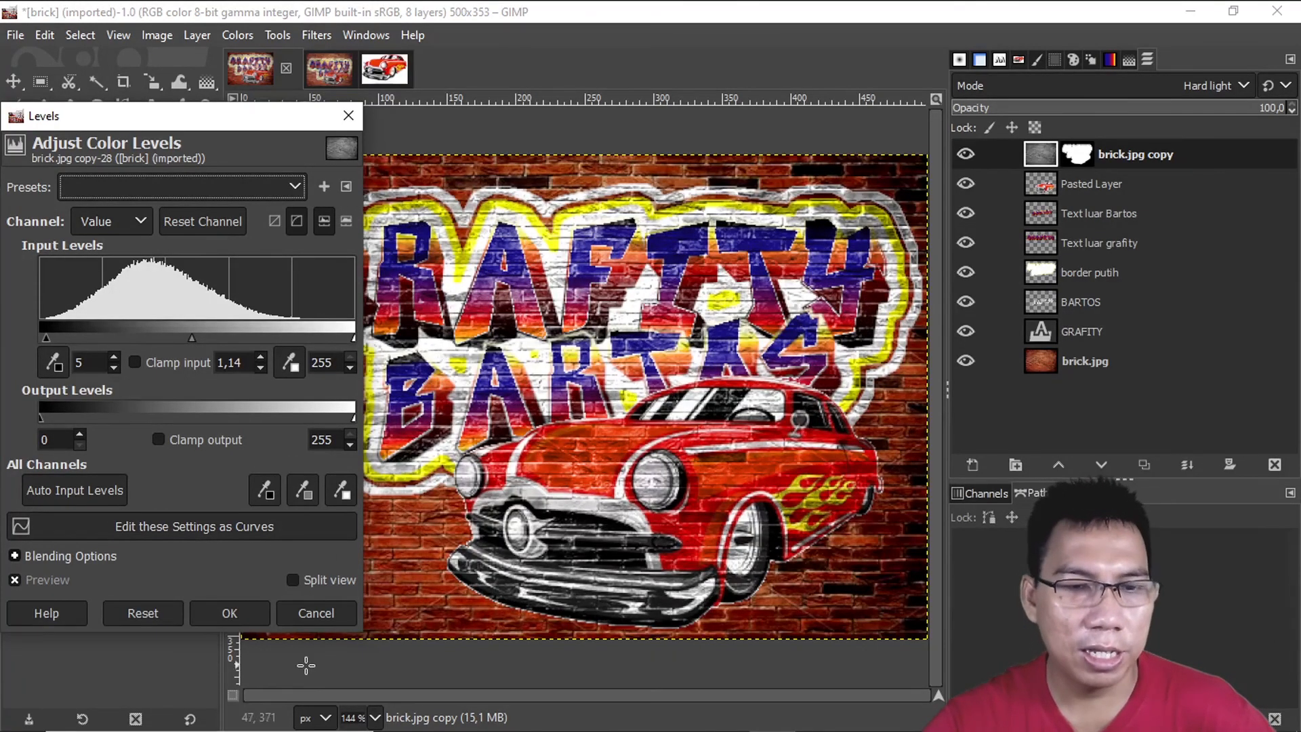
pyautogui.click(293, 614)
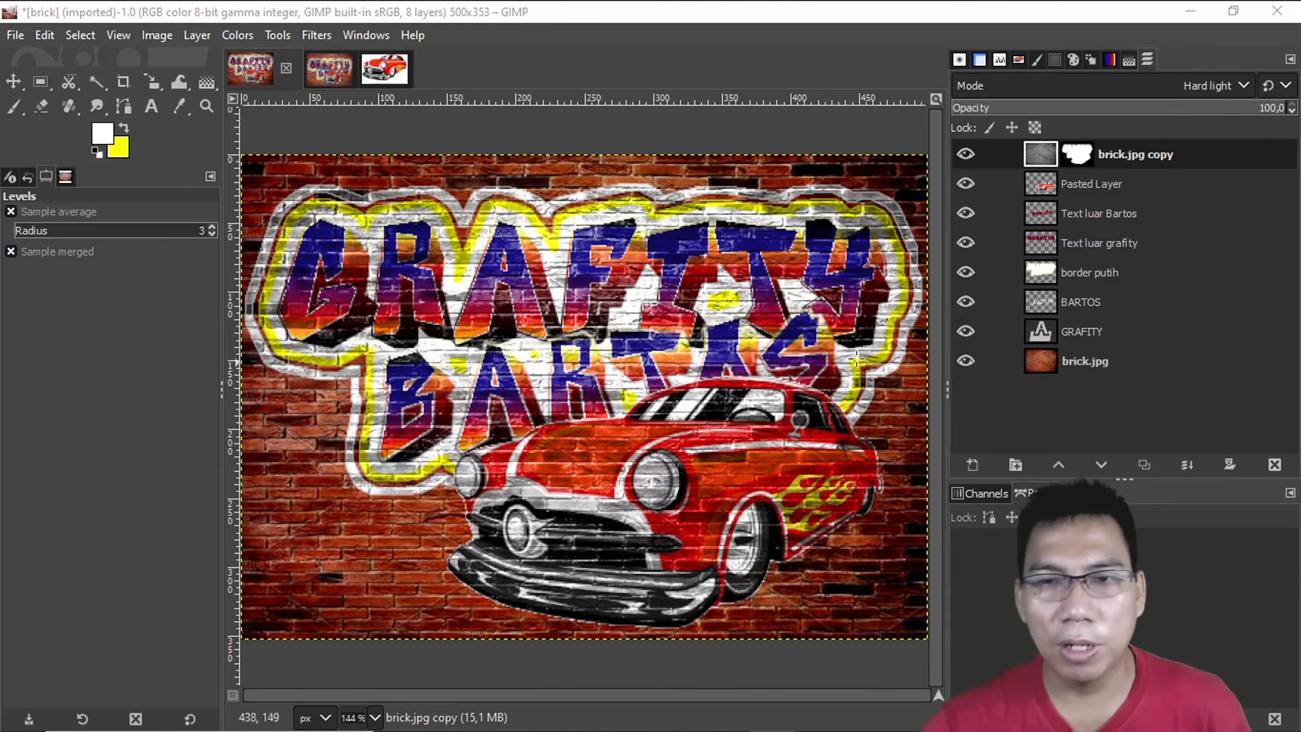
# - Make the original brick.jpg background layer the active layer
pyautogui.click(1092, 362)
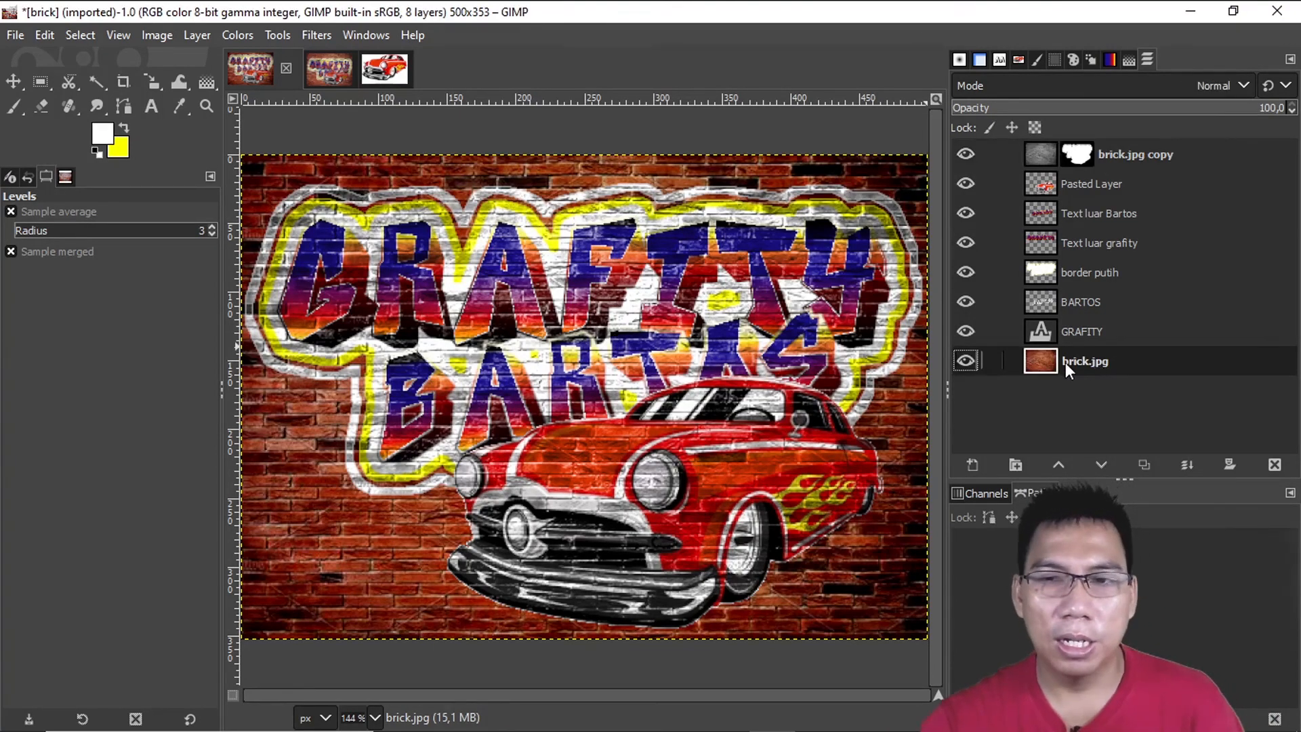